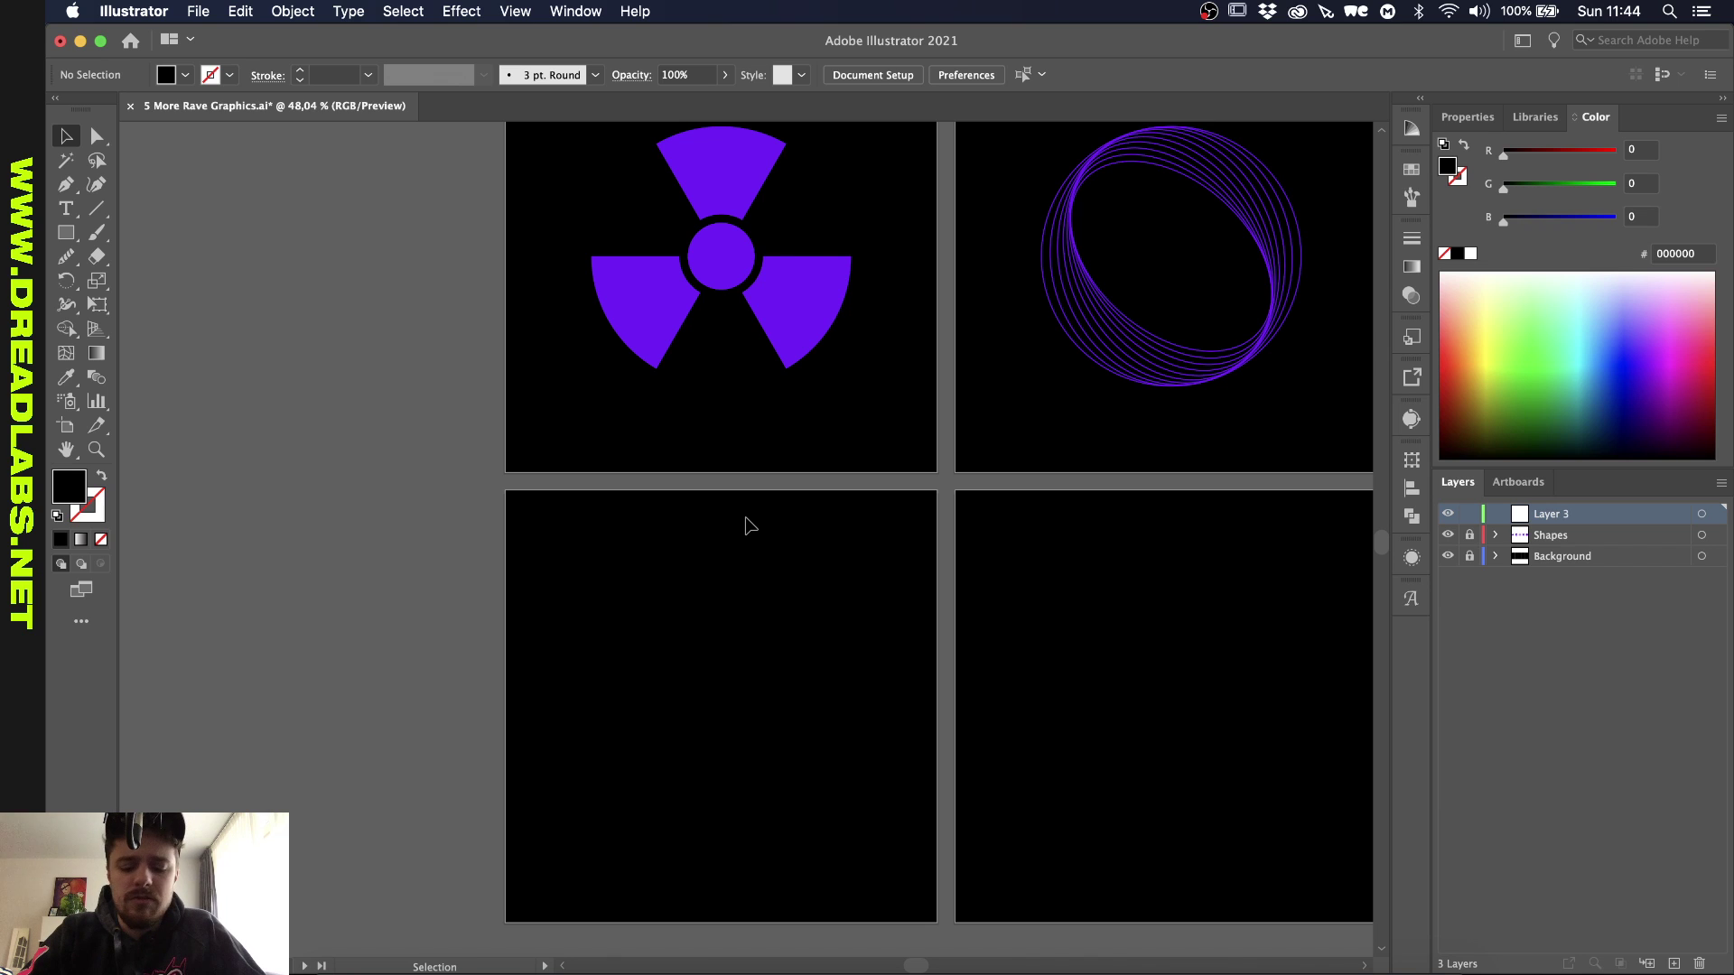
Step: Sample the purple fill from the radiation symbol and draw a circle about 324 px wide centred on the empty artboard below it
key("l")
key("i")
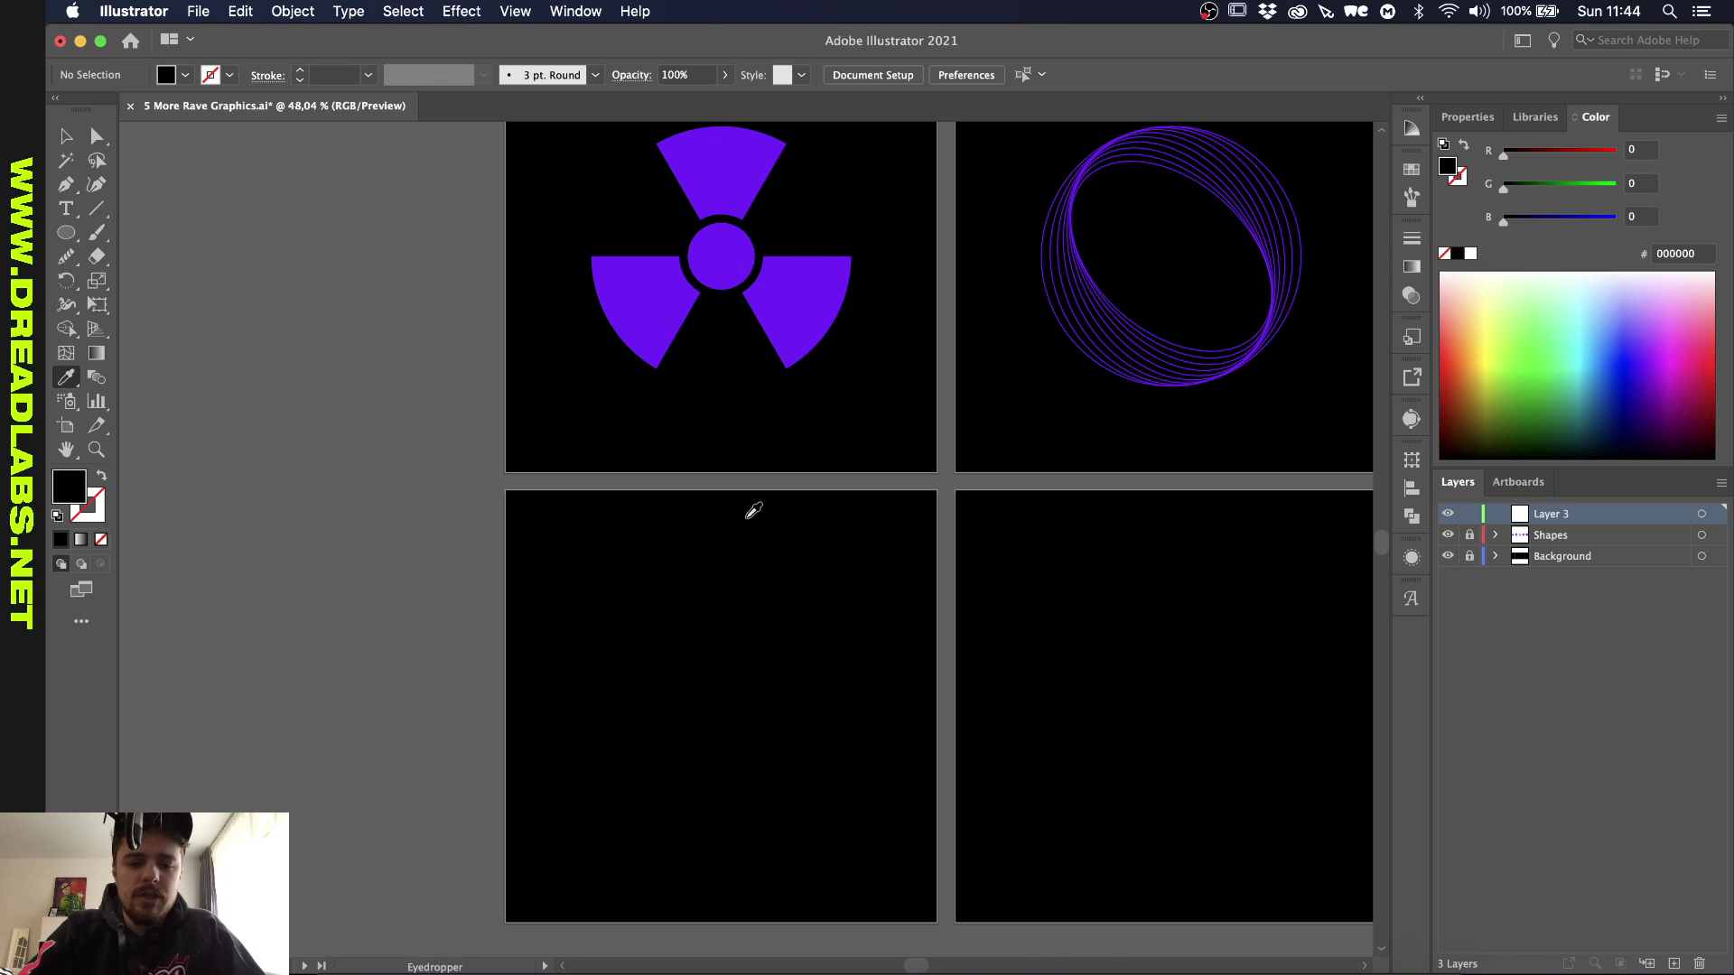
left_click(782, 267)
key("l")
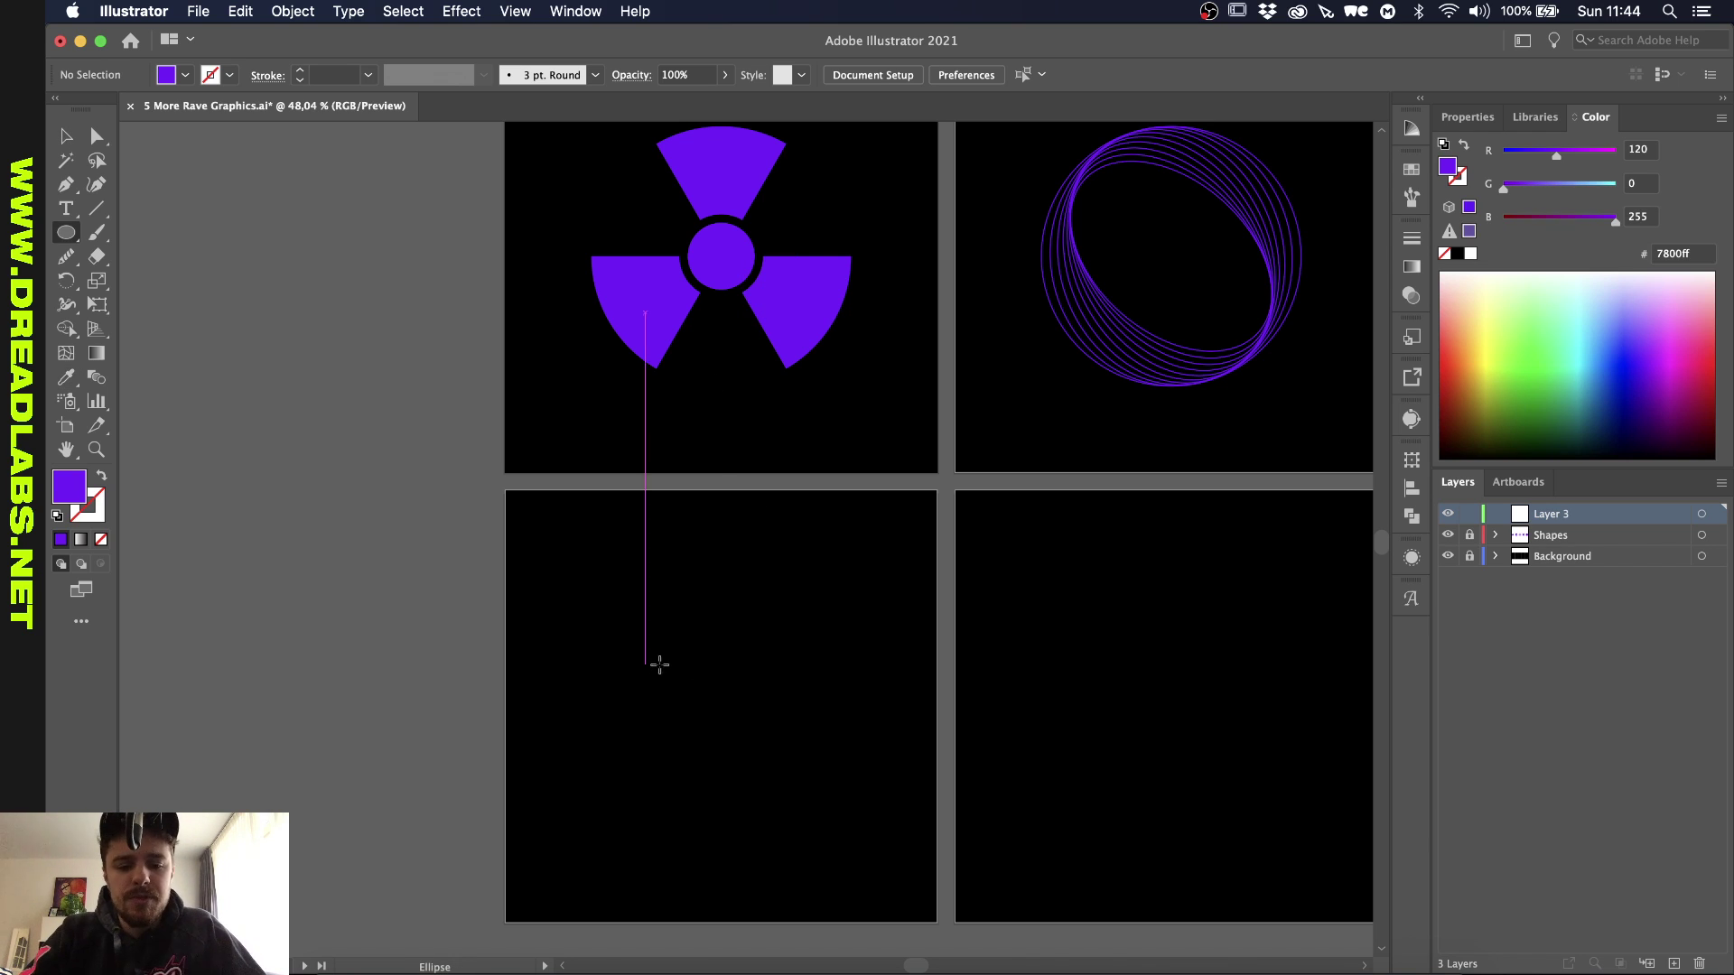
left_click_drag(721, 707, 848, 565)
key("v")
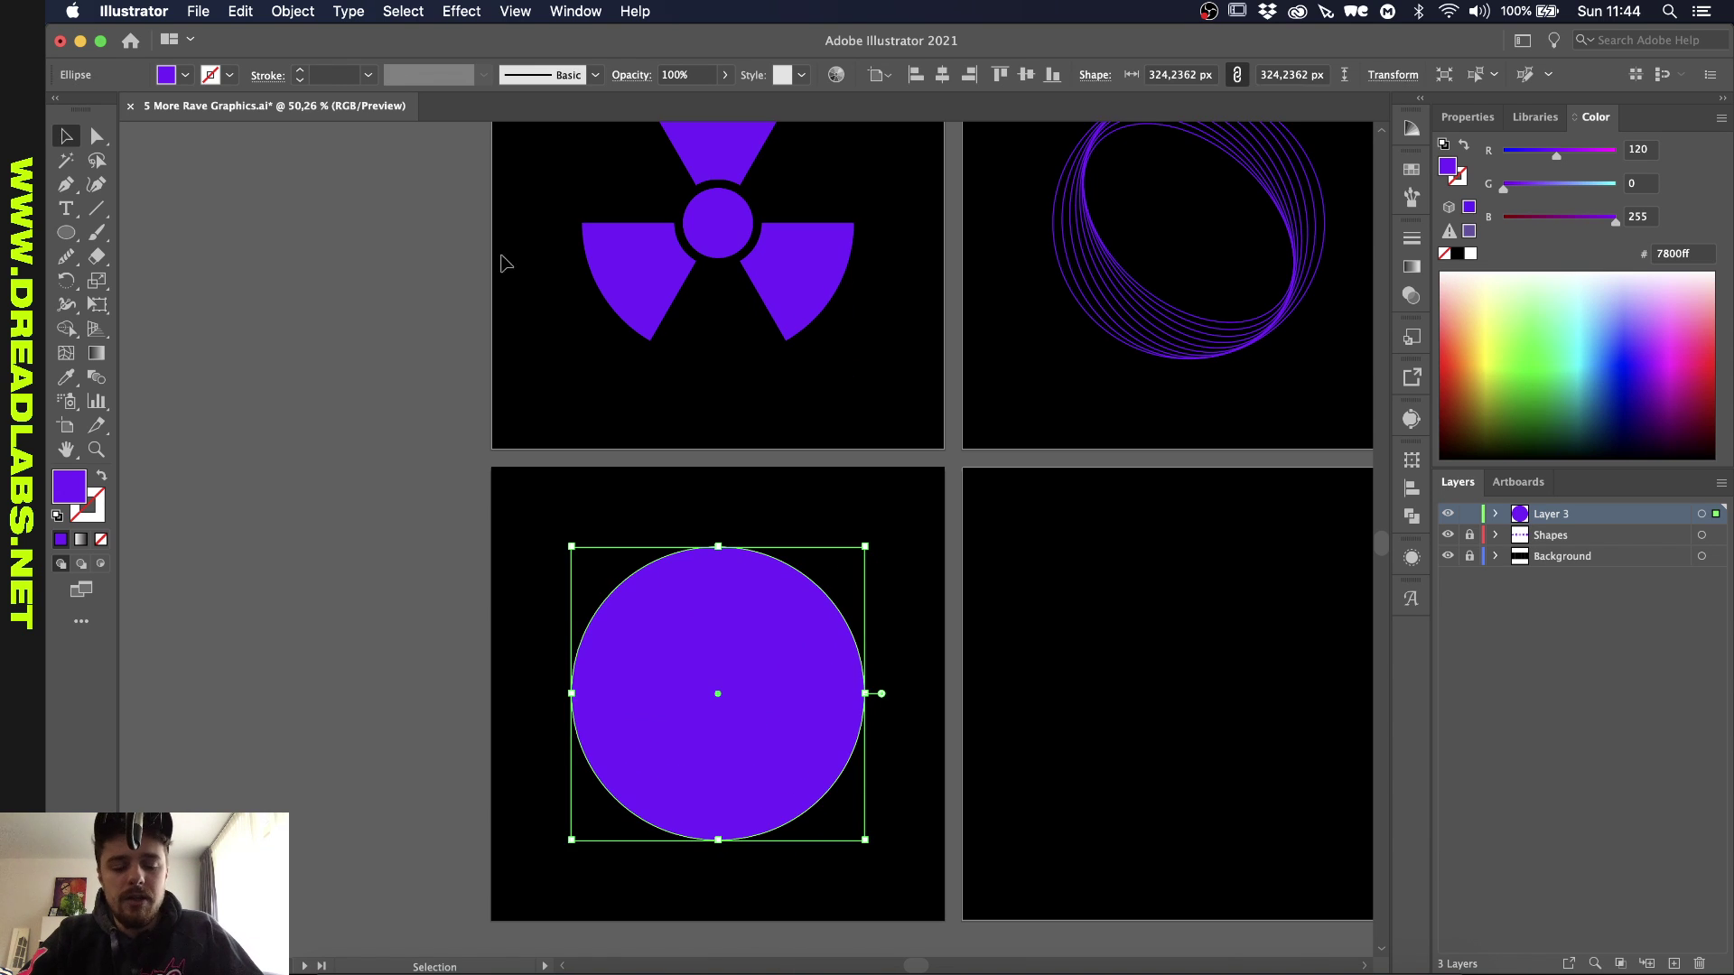
Step: Offset the circle's path by -100 px to create a smaller concentric circle
left_click(292, 11)
mouse_move(307, 461)
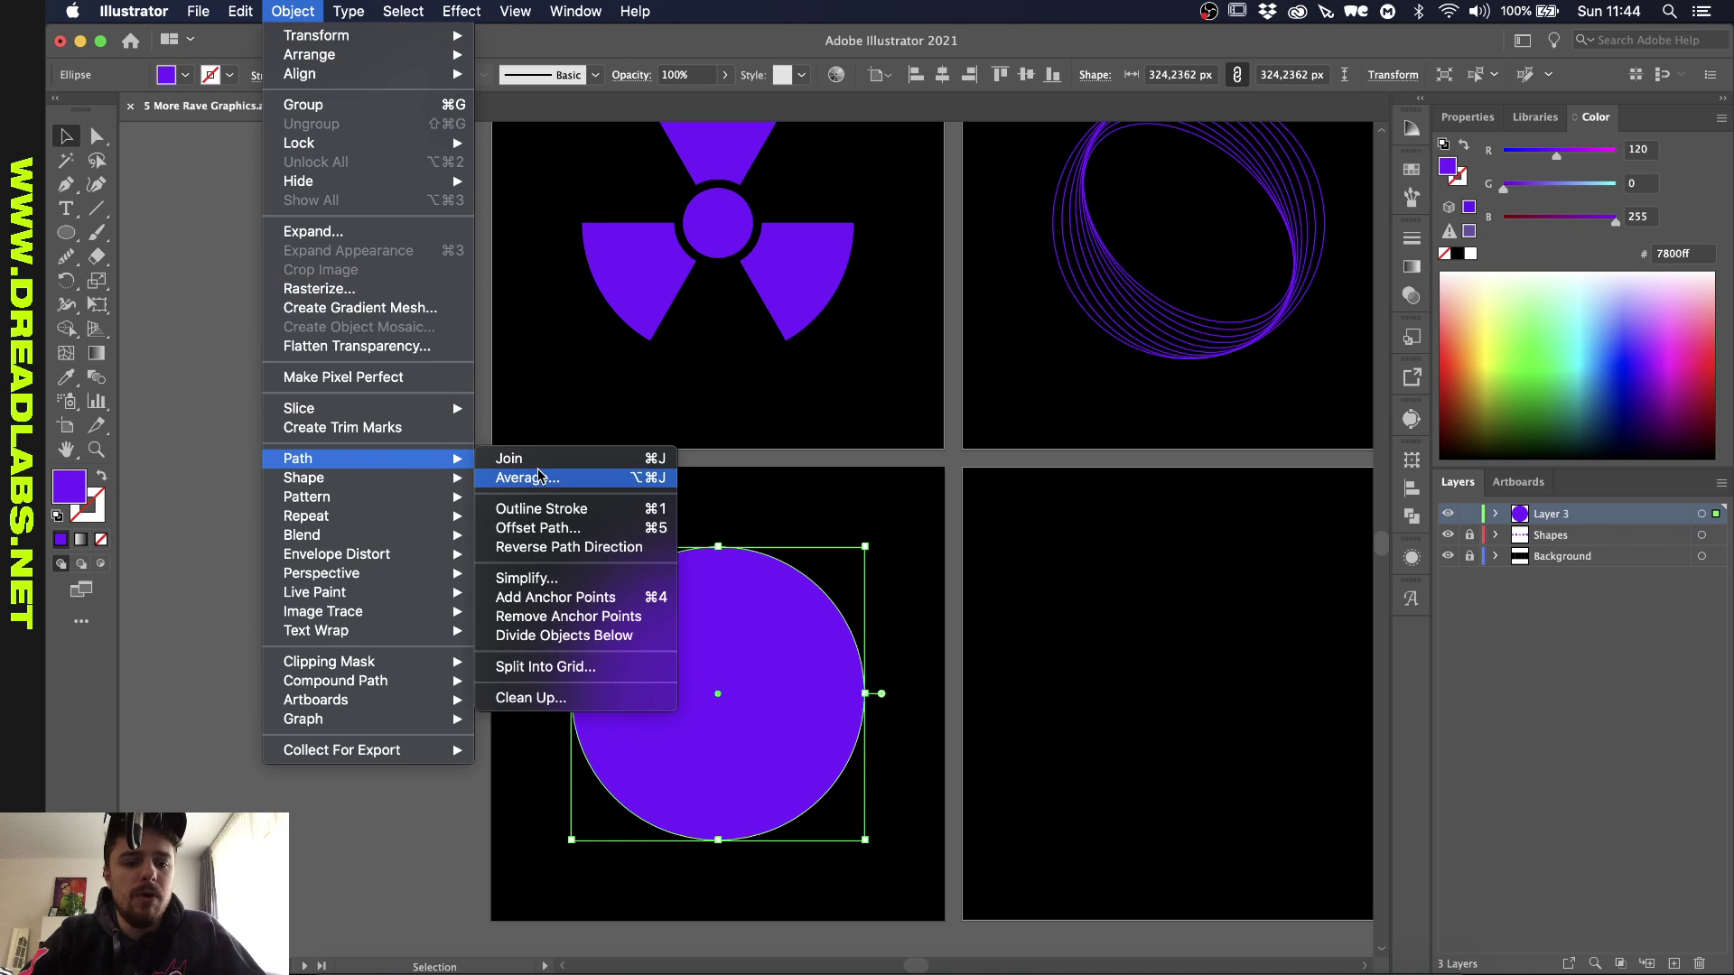
left_click(541, 530)
key("Down")
key("Down")
key("Down")
key("Down")
key("Down")
key("Down")
key("Down")
key("Down")
key("Down")
key("Down")
key("Down")
key("Down")
key("Down")
key("Down")
key("Down")
key("Down")
key("Down")
key("Down")
key("Down")
key("Down")
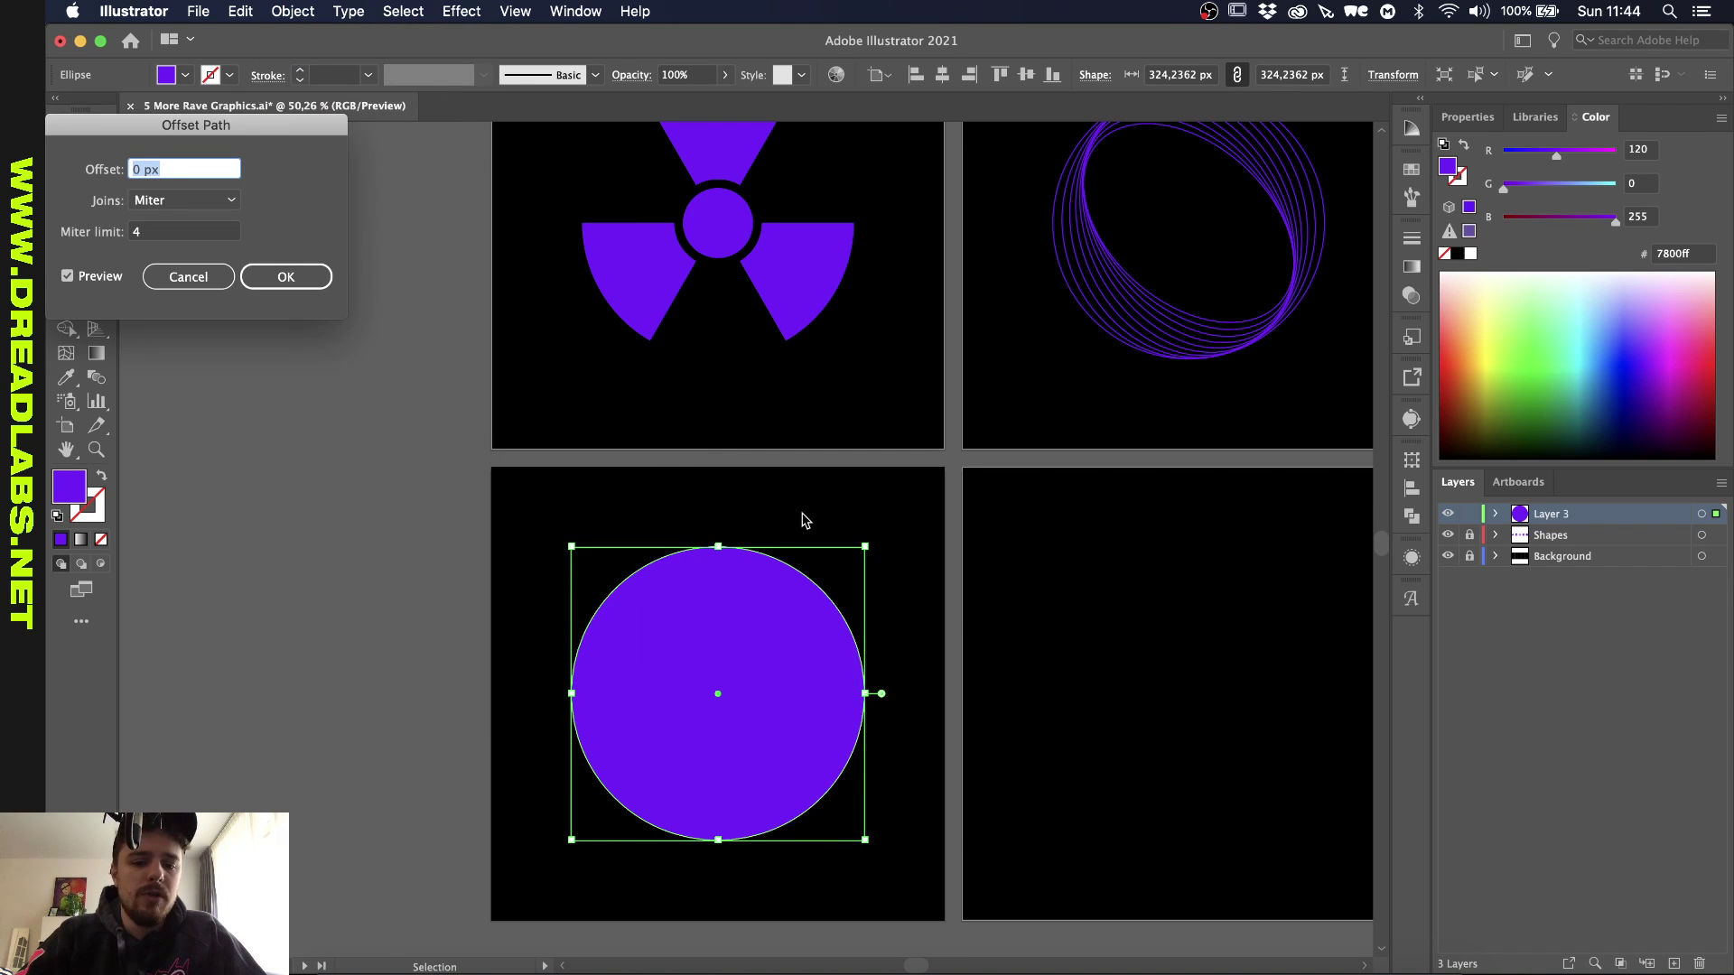
key("Down")
key("Down")
key("Down")
key("Down")
key("Down")
key("Down")
key("Down")
key("Down")
key("Down")
key("Down")
key("Down")
key("Down")
key("Down")
key("Down")
key("Down")
key("Down")
key("Down")
key("Down")
key("Down")
key("Down")
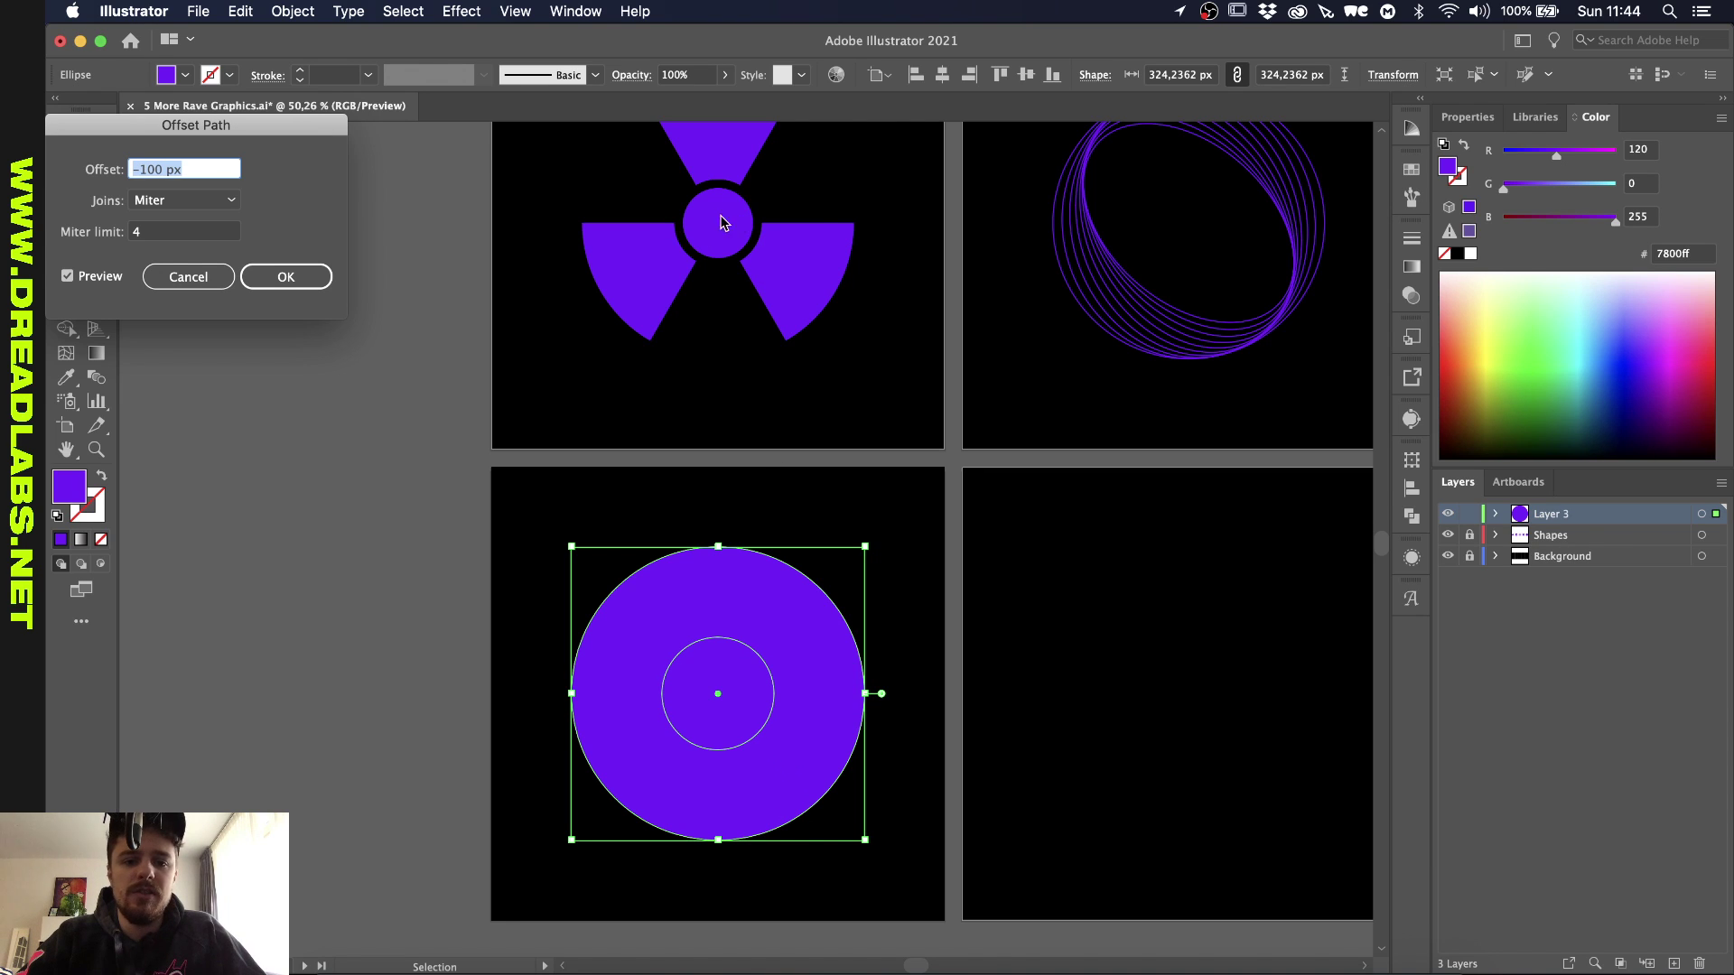
key("shift+Down")
key("shift+Up")
key("Return")
Step: Offset the inner circle's path by 20 px to add a slightly larger concentric ring around it
key("a")
key("super+alt+o")
key("shift+Up")
key("shift+Up")
key("shift+Up")
key("shift+Up")
key("shift+Up")
key("shift+Up")
key("shift+Up")
key("shift+Up")
key("shift+Up")
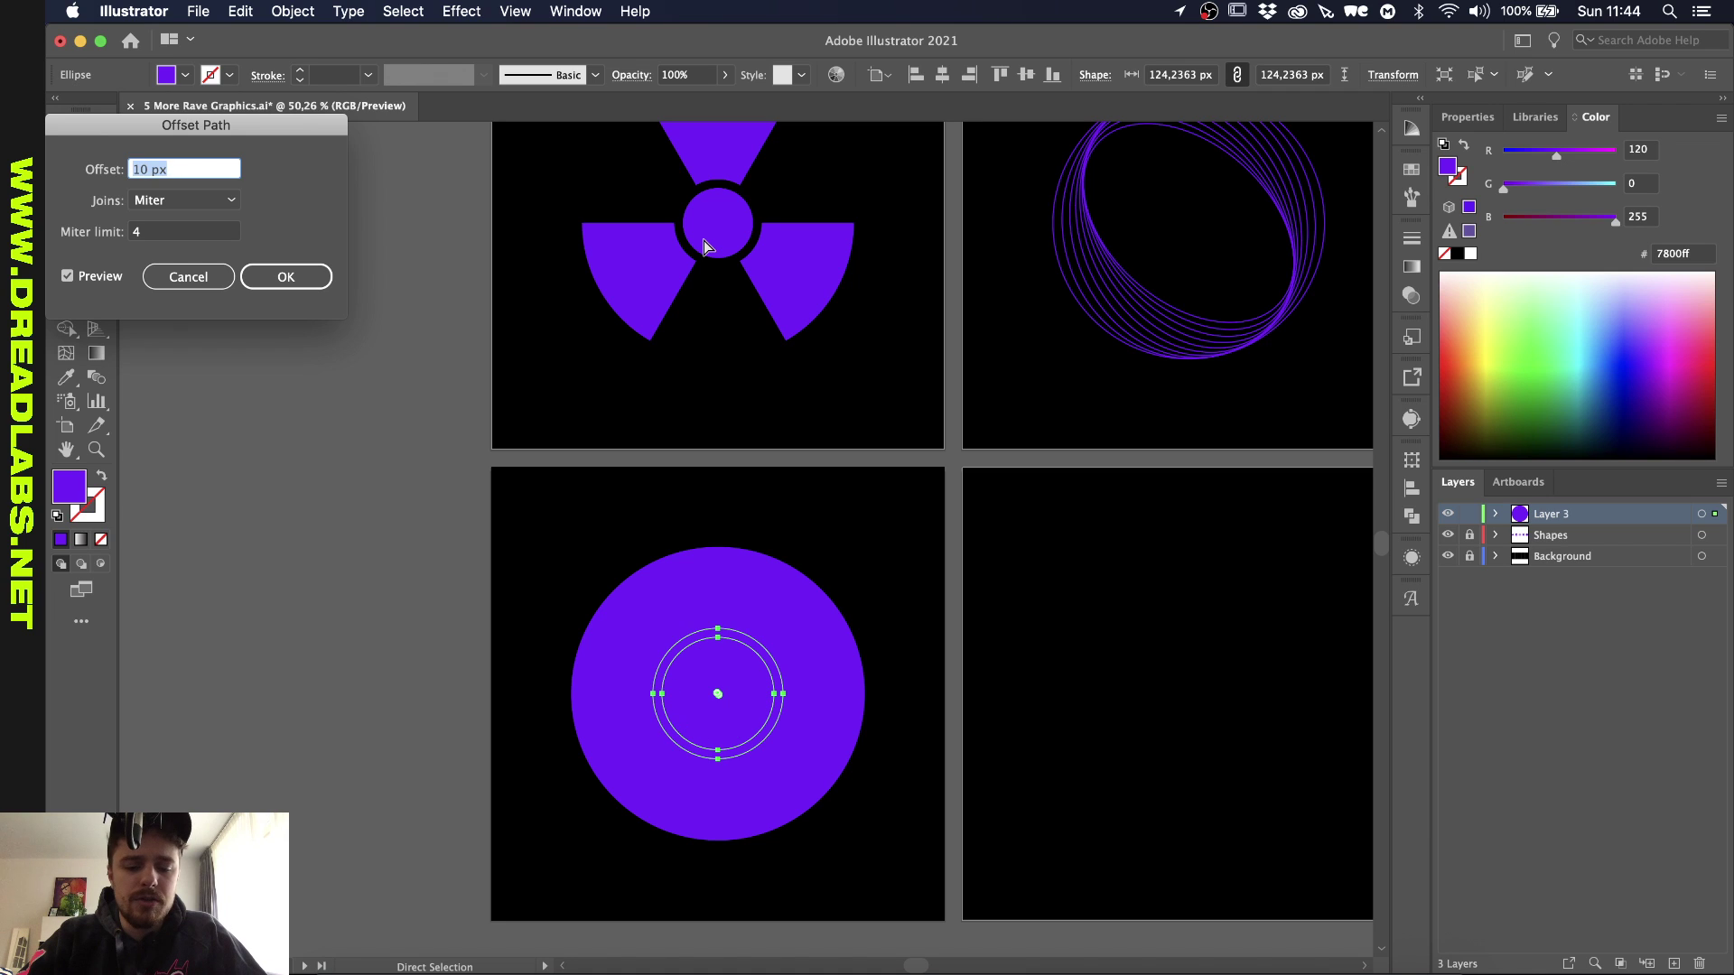
key("shift+Up")
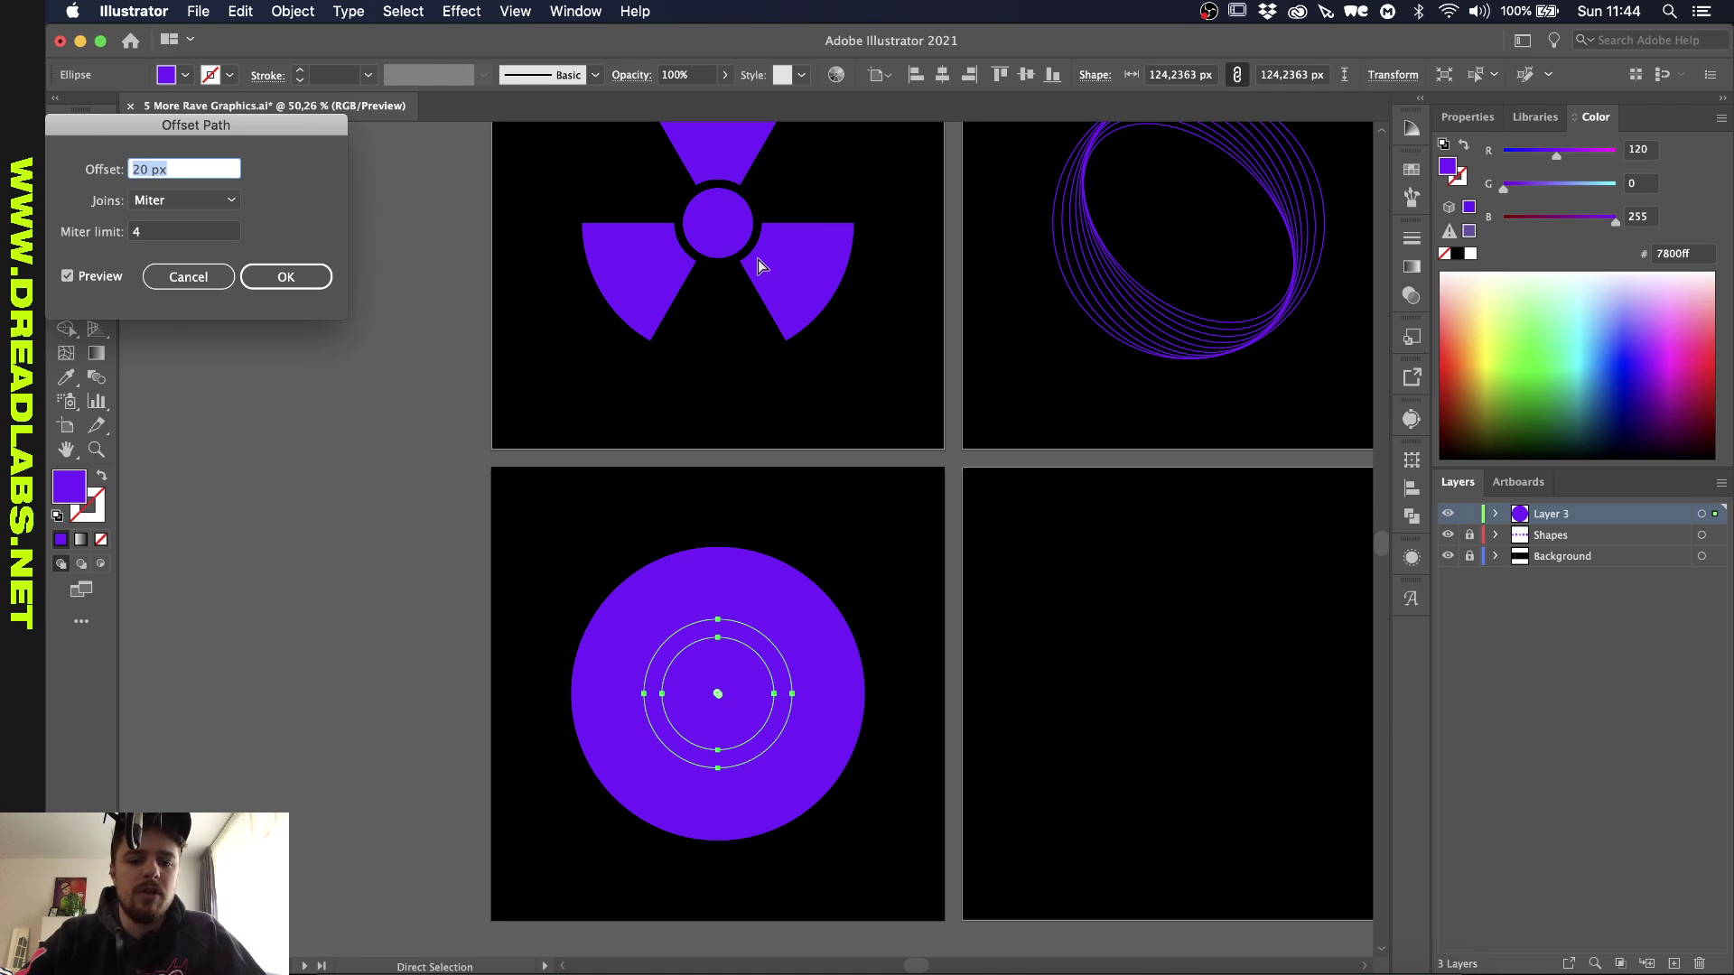
key("Return")
key("v")
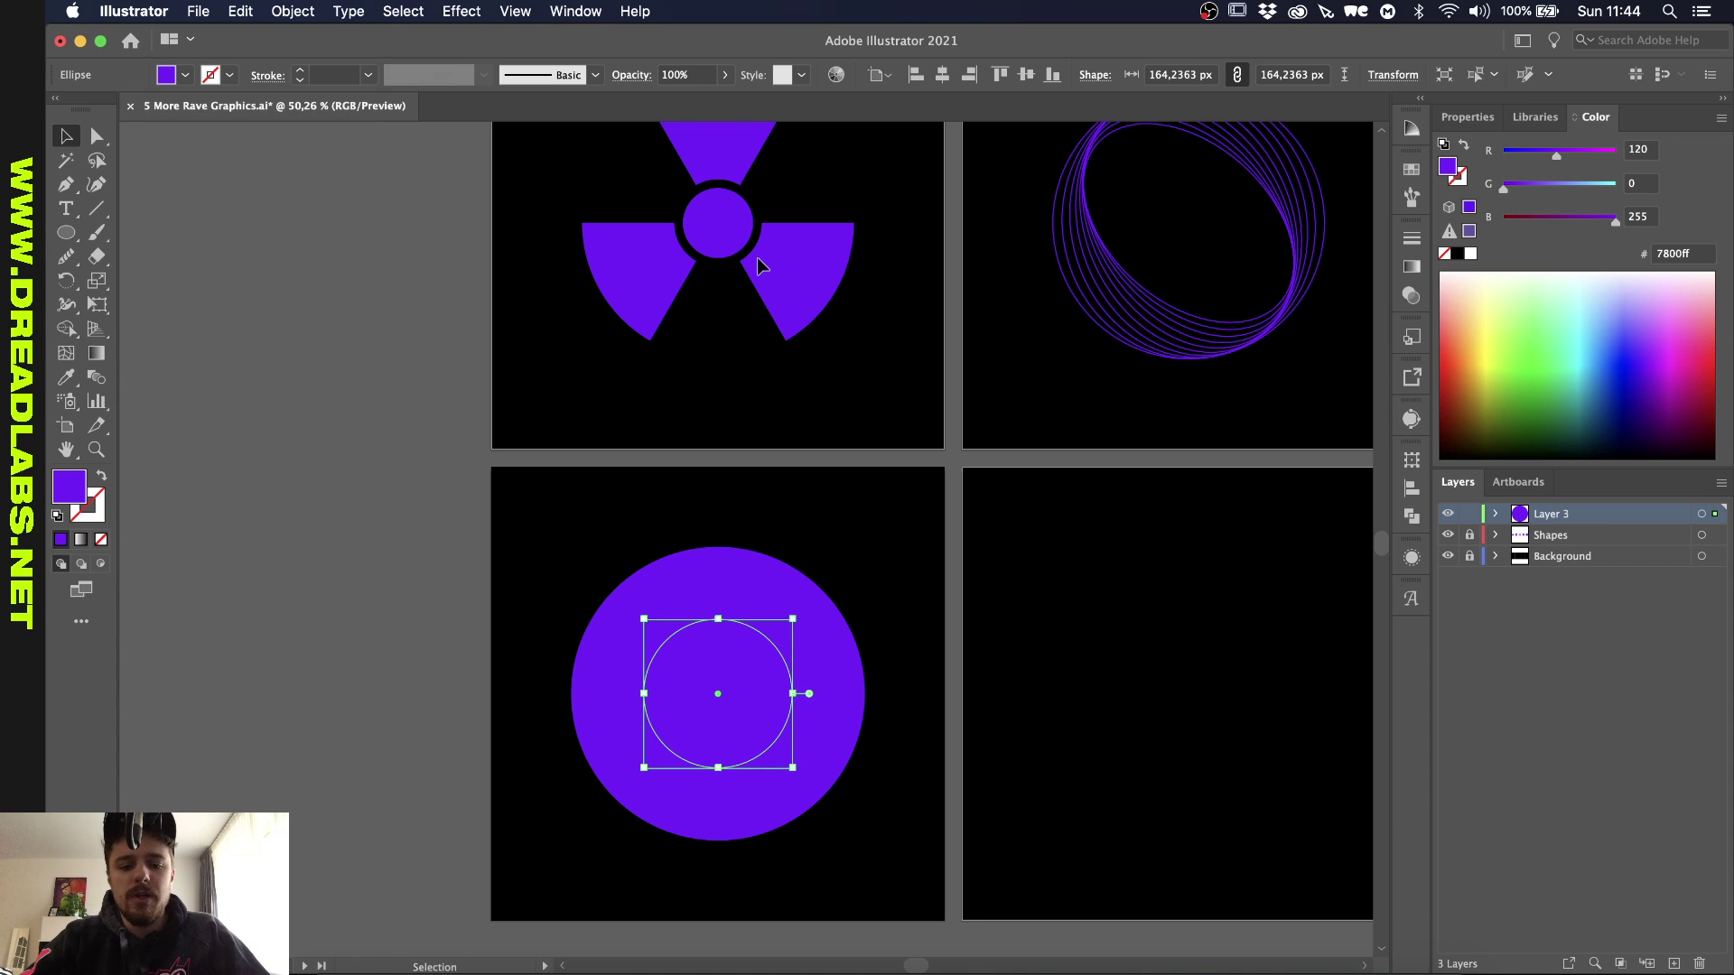
Step: Draw a straight vertical line with the Pen tool from the circles' centre up past the outer circle's edge
scroll(897, 574, "up", 1)
left_click(895, 516)
key("p")
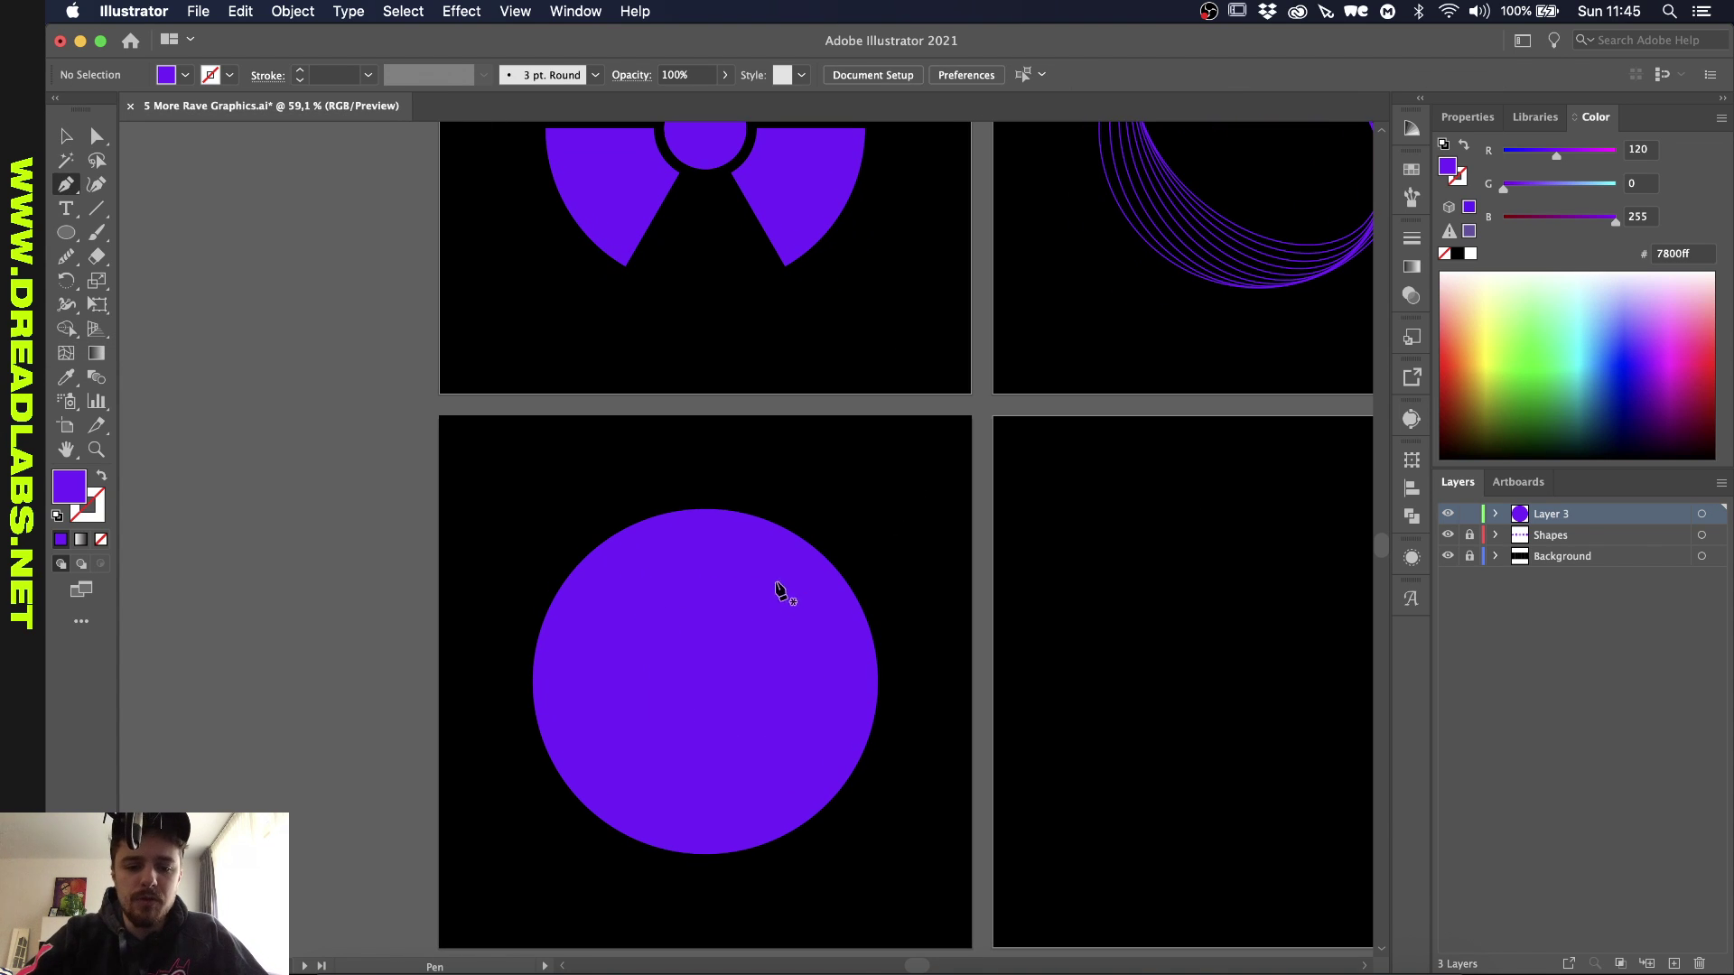
left_click(705, 682)
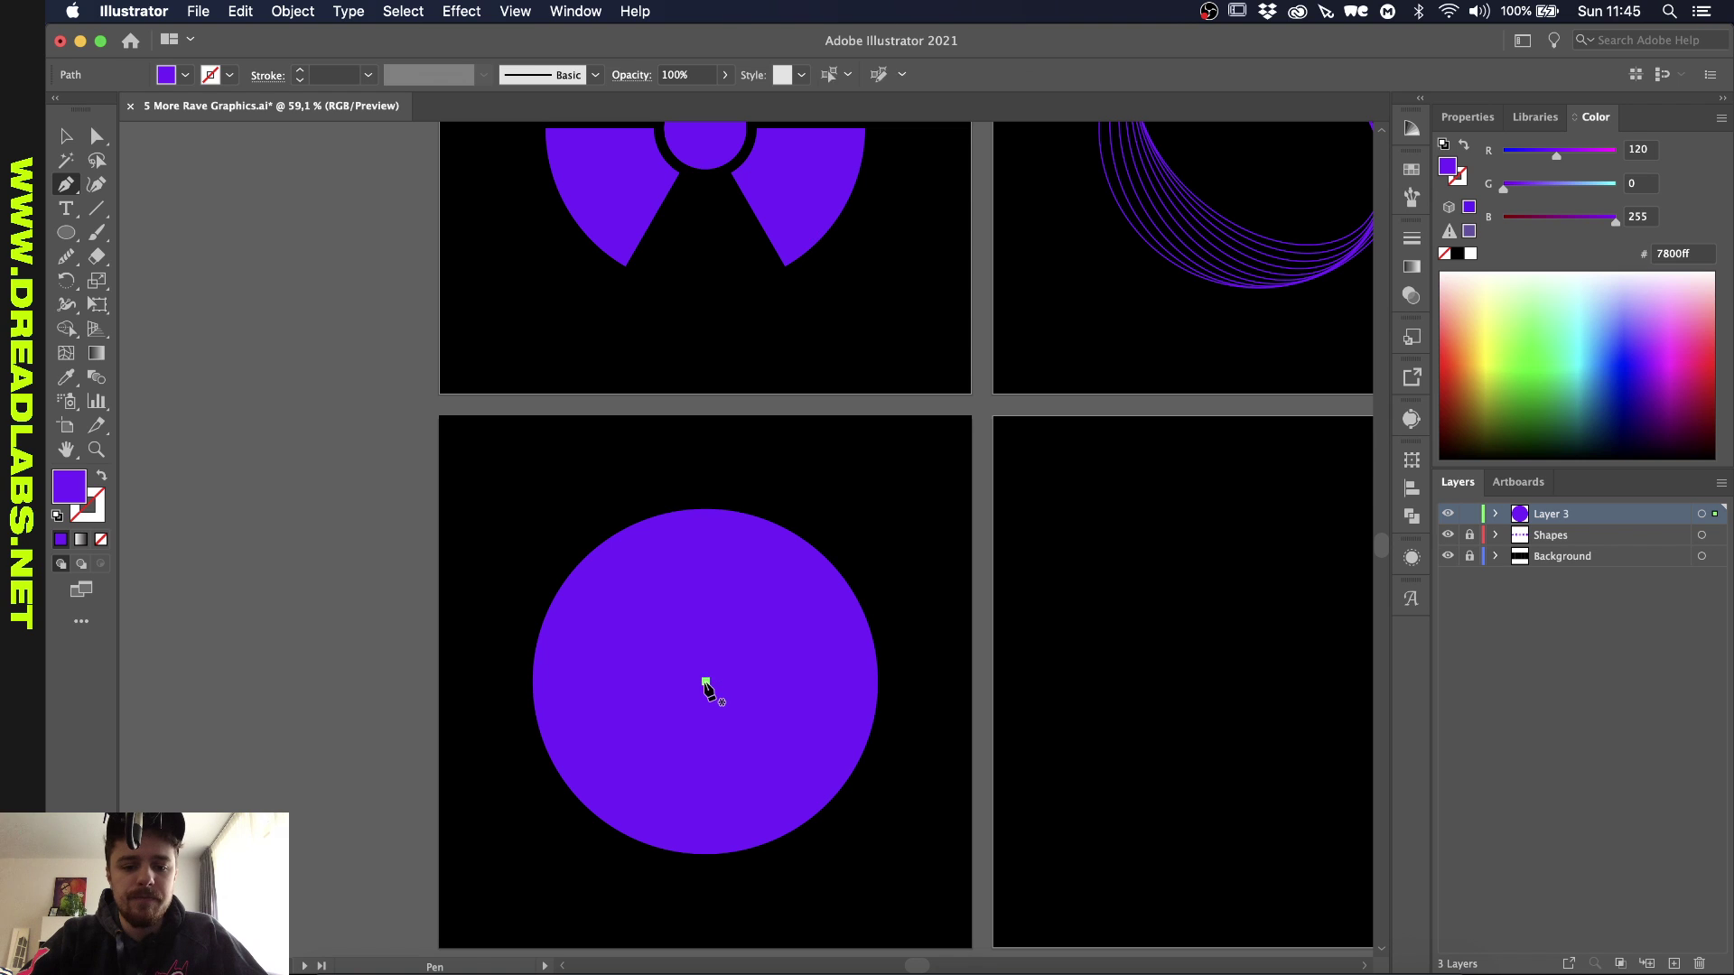
left_click(705, 440, "shift")
key("v")
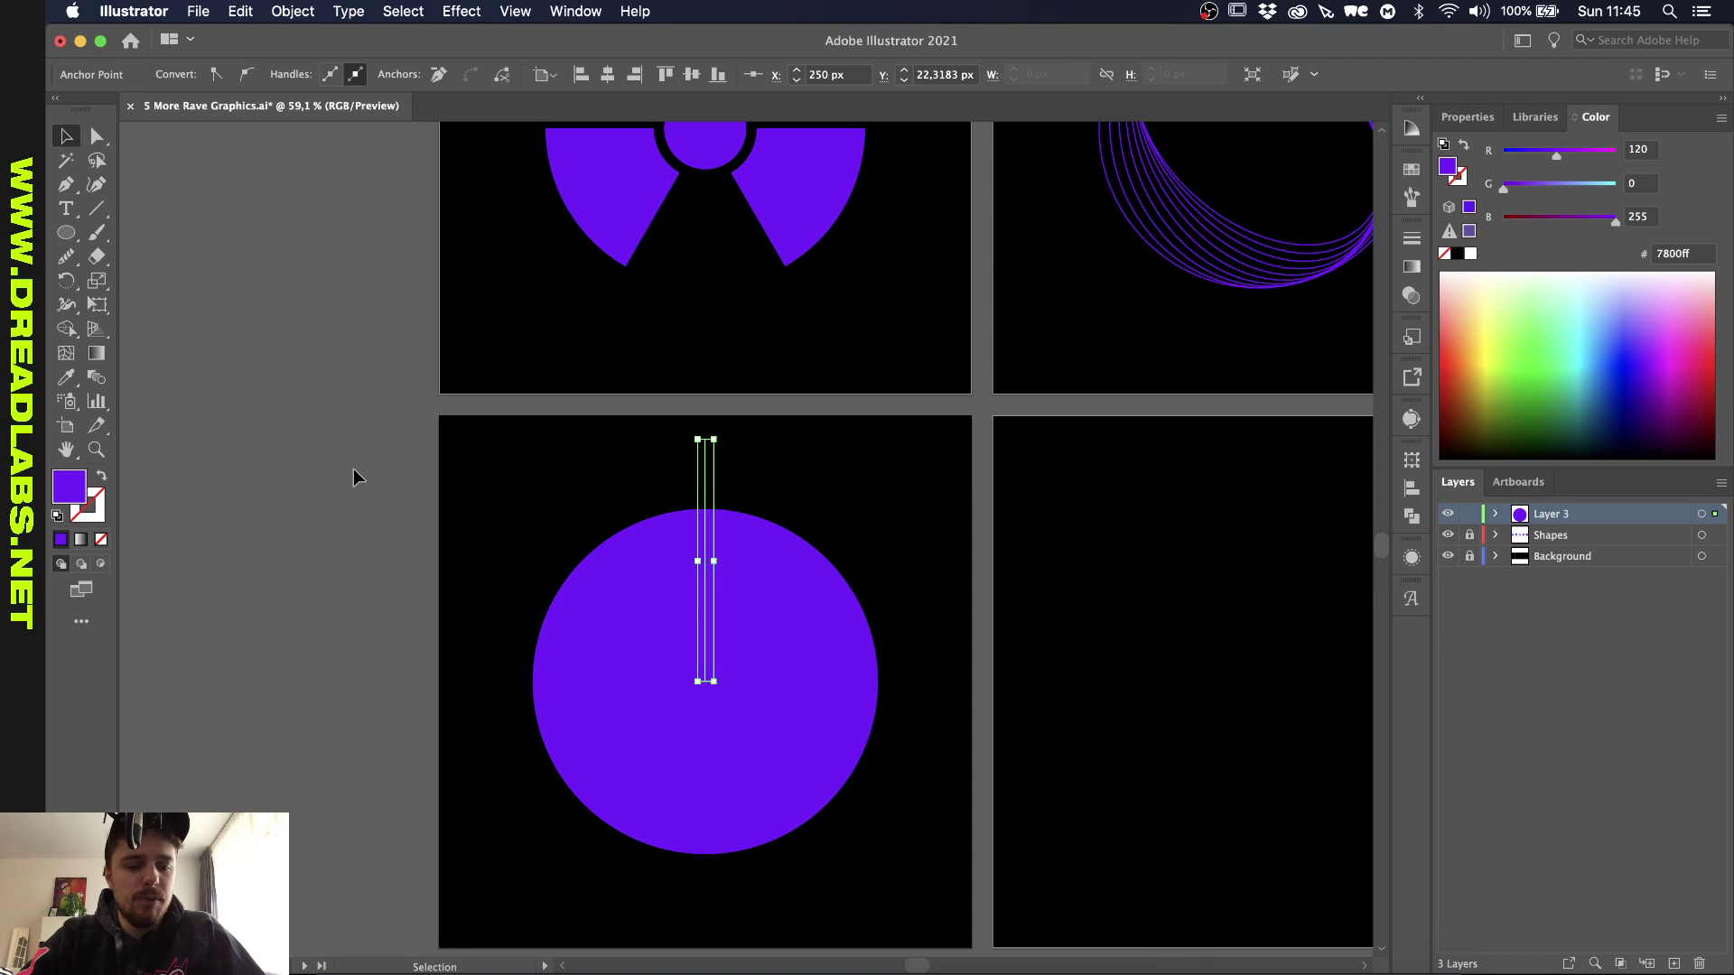
Step: Create a copy of the line rotated by 360/6 degrees around the circles' centre
key("r")
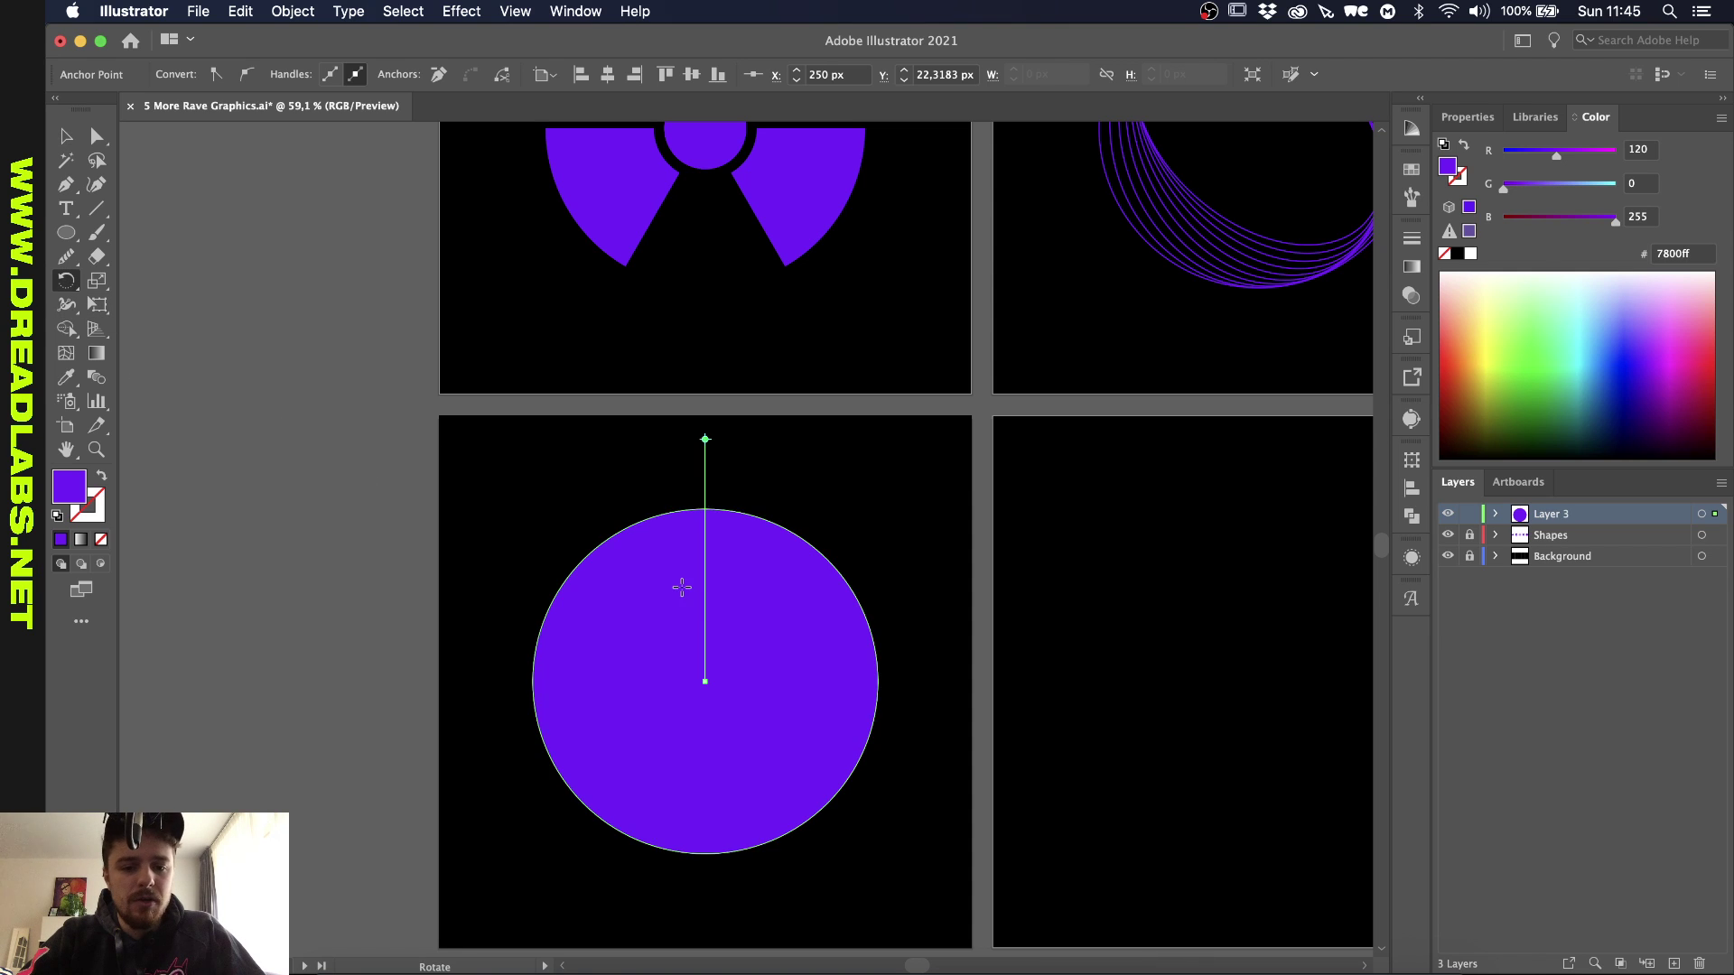
left_click(705, 682, "alt")
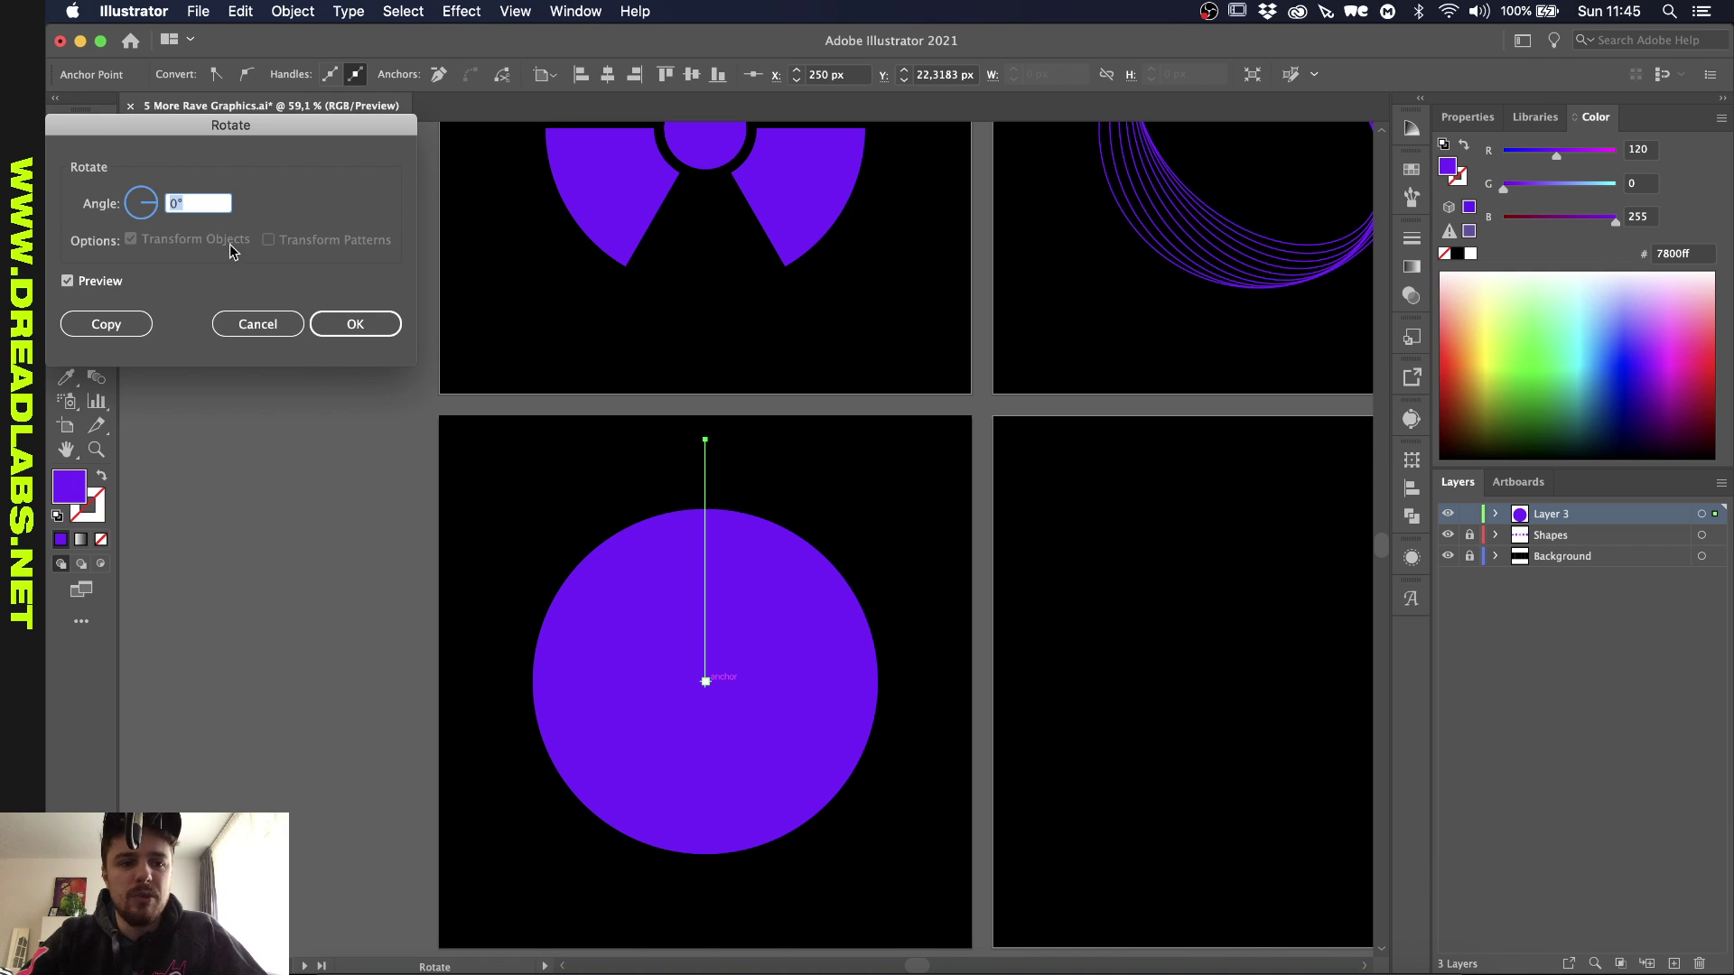
left_click_drag(200, 132, 787, 253)
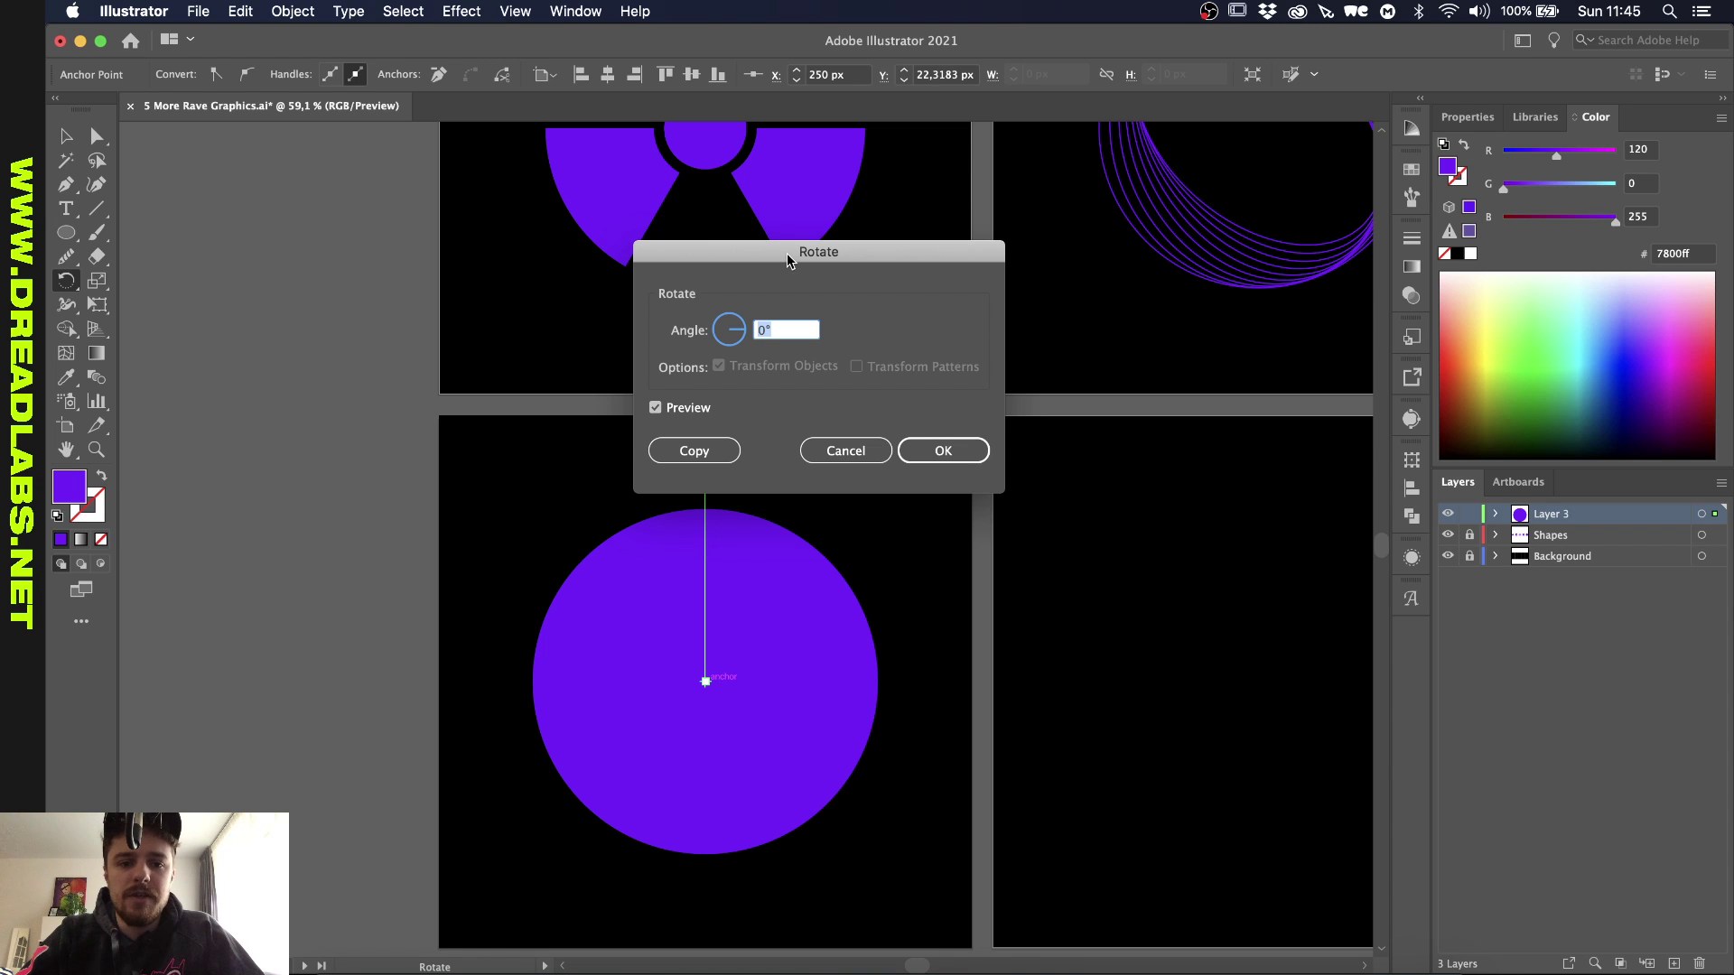
type("3")
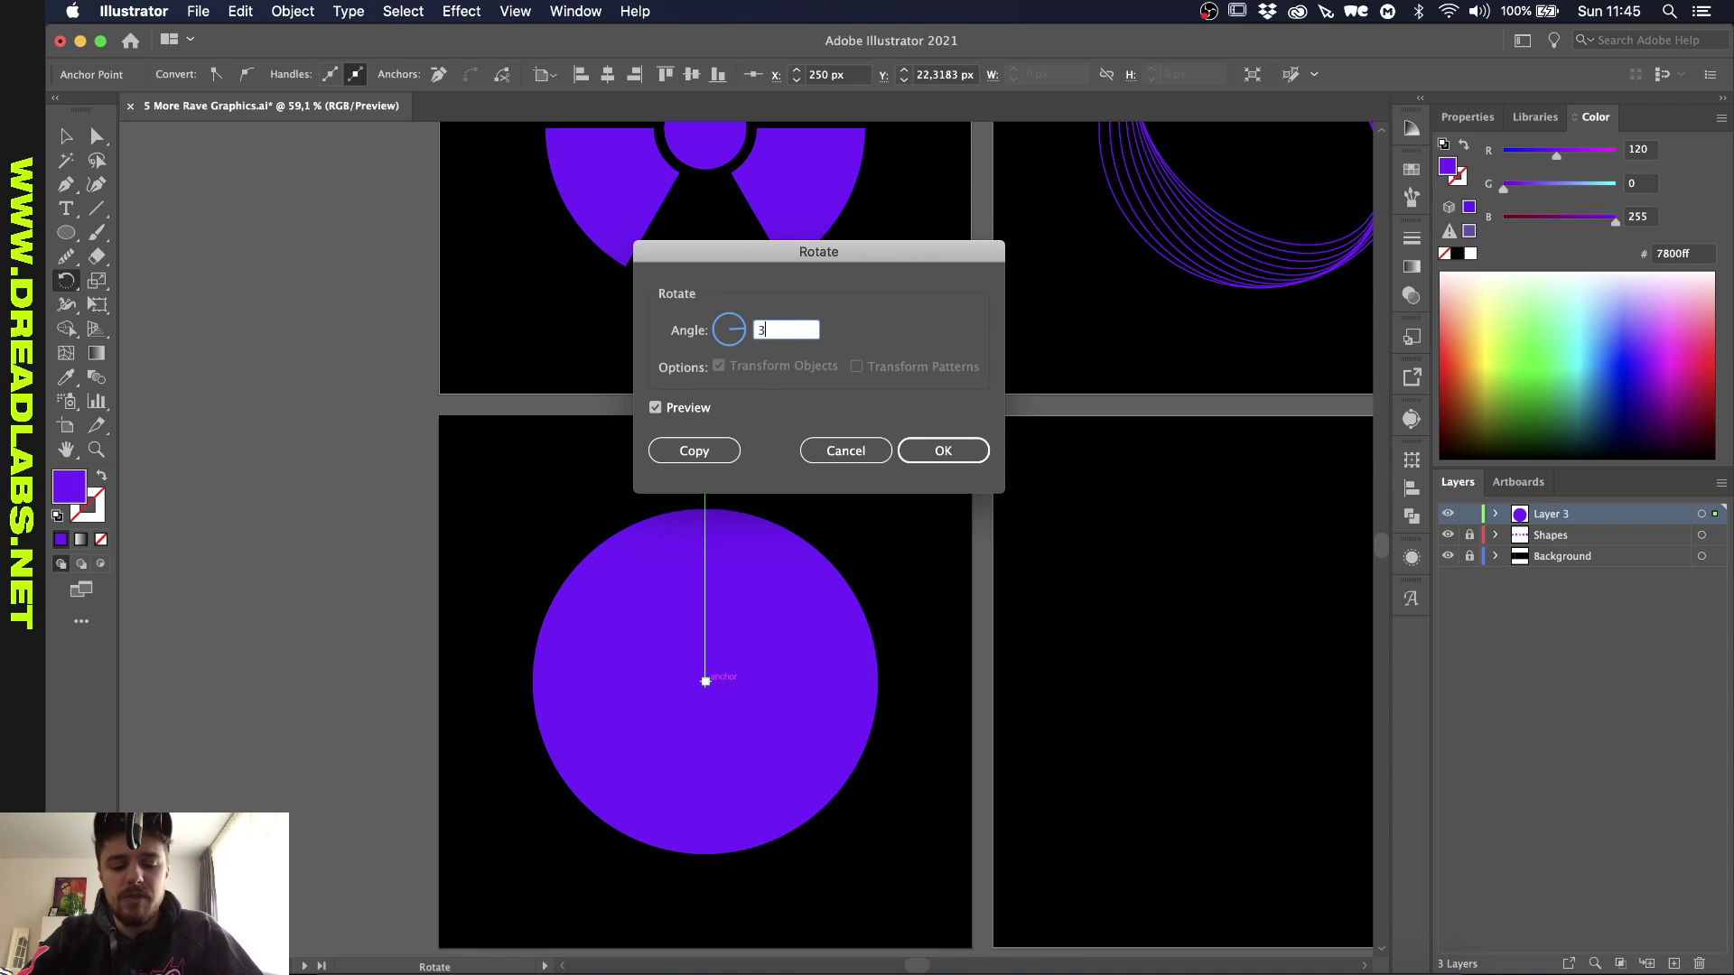
type("60/6")
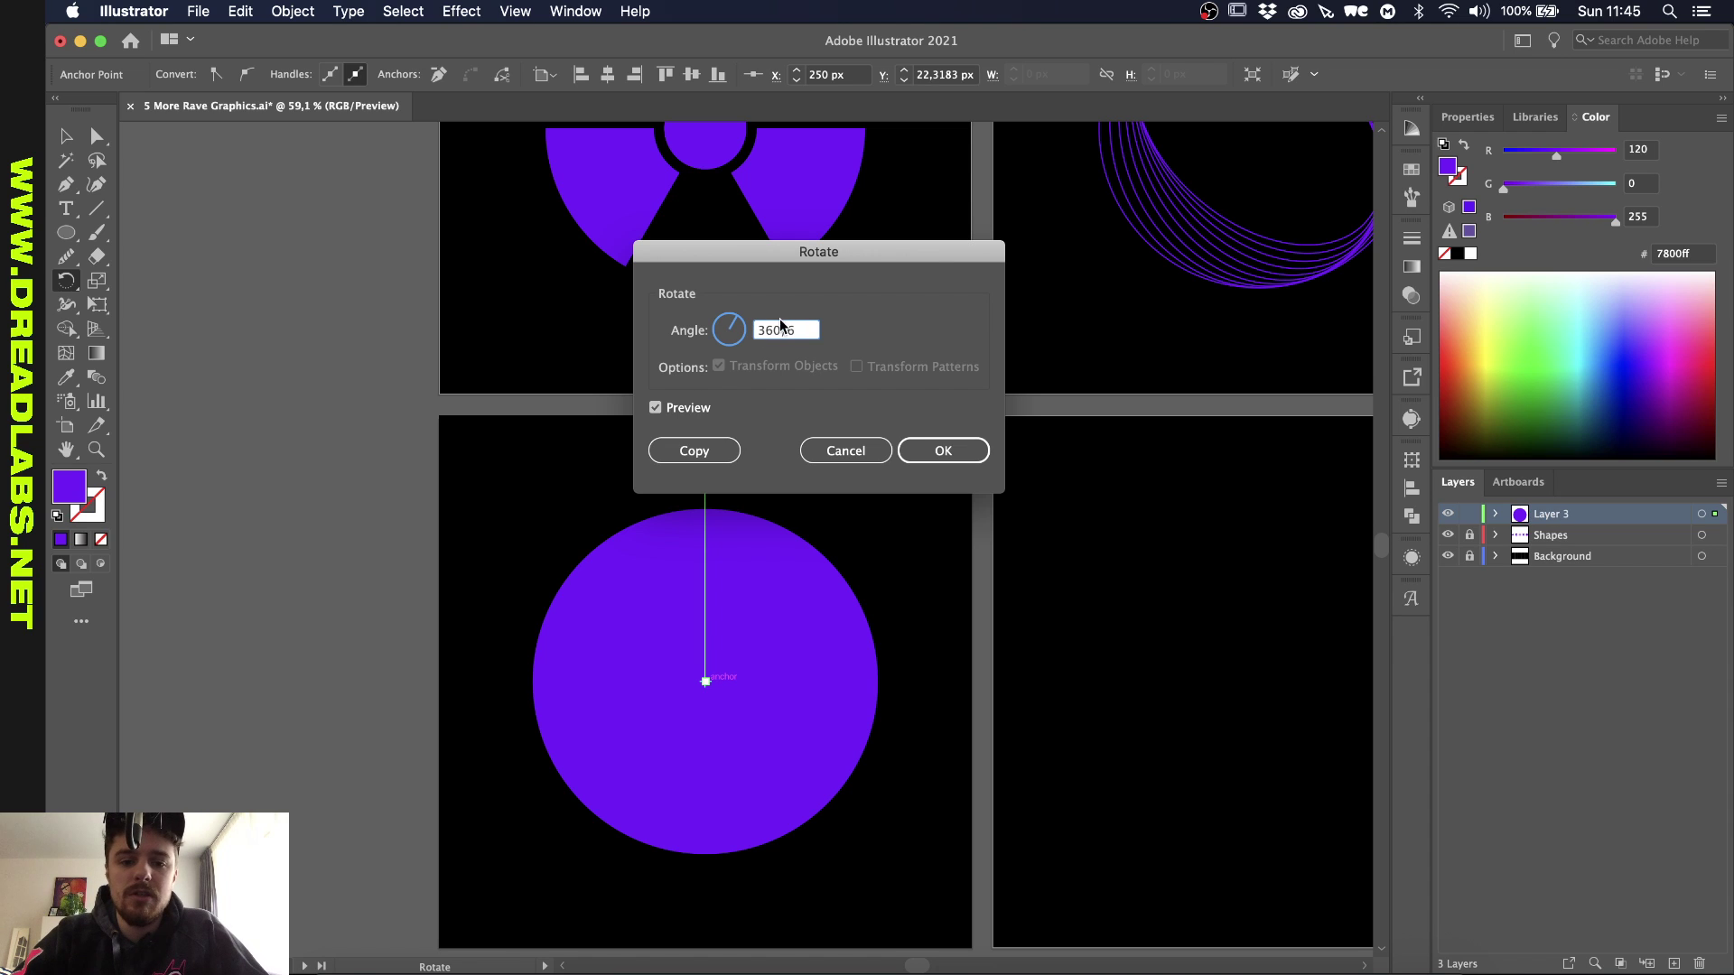
left_click(707, 451)
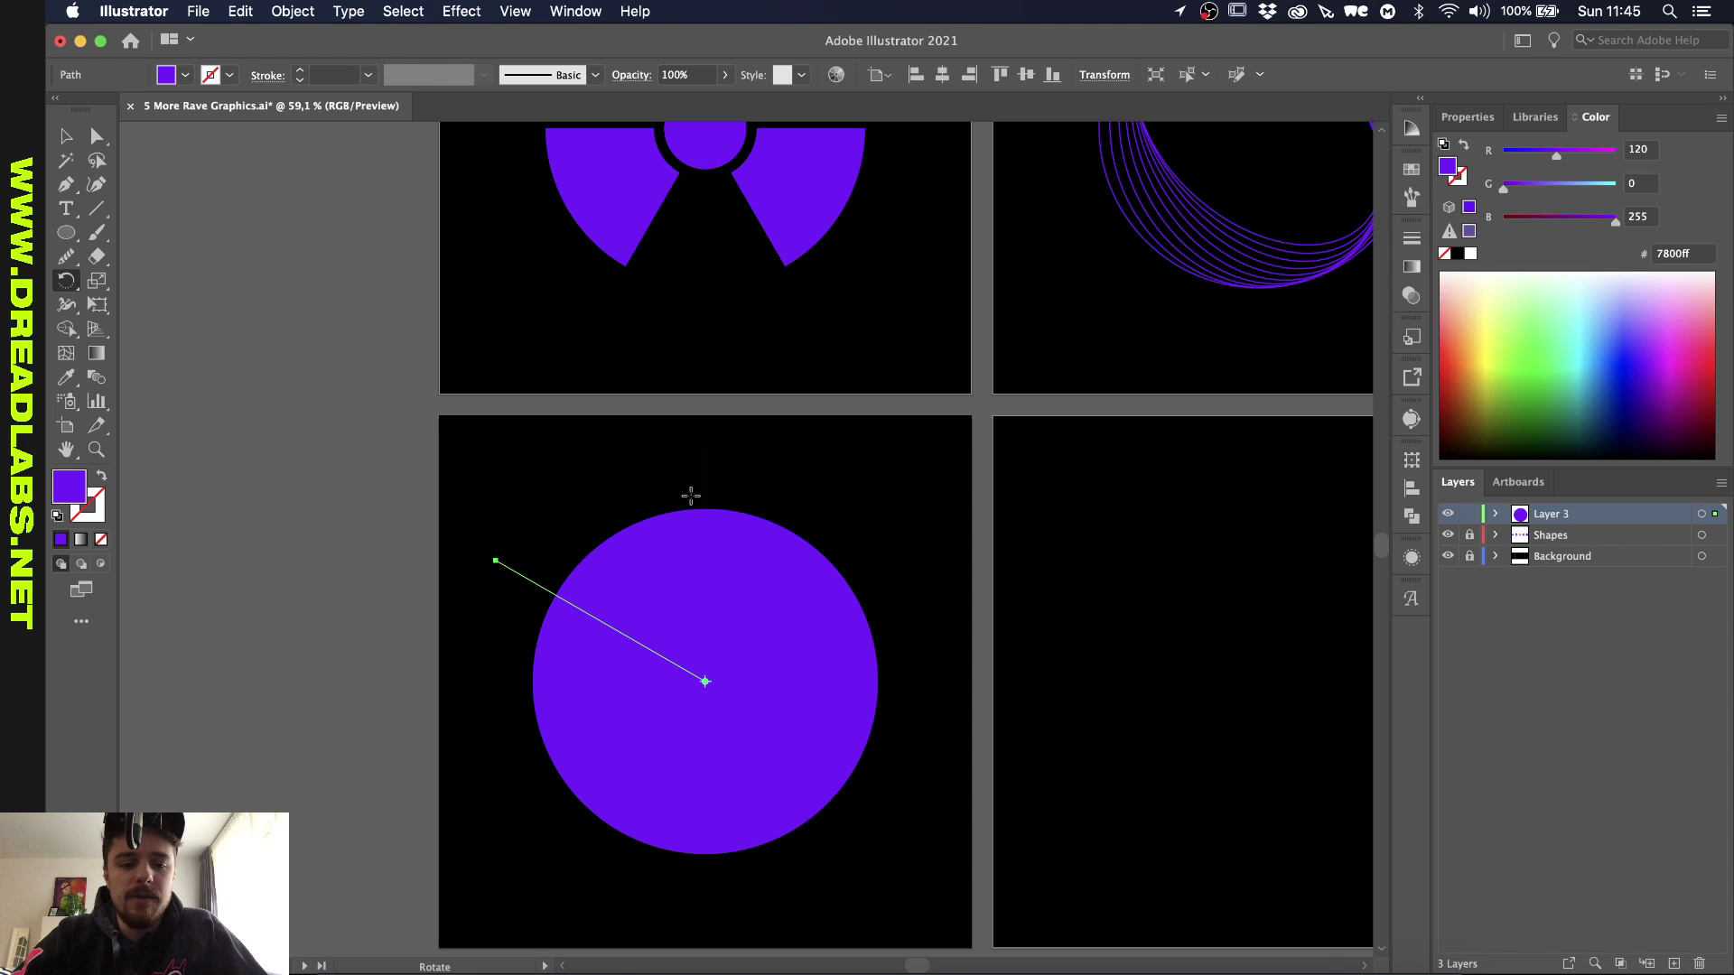
Step: Repeat the rotated copy four times to complete six evenly spaced lines, and show the artwork in Outline view
key("super+d")
key("super+d")
key("super+d")
key("super+d")
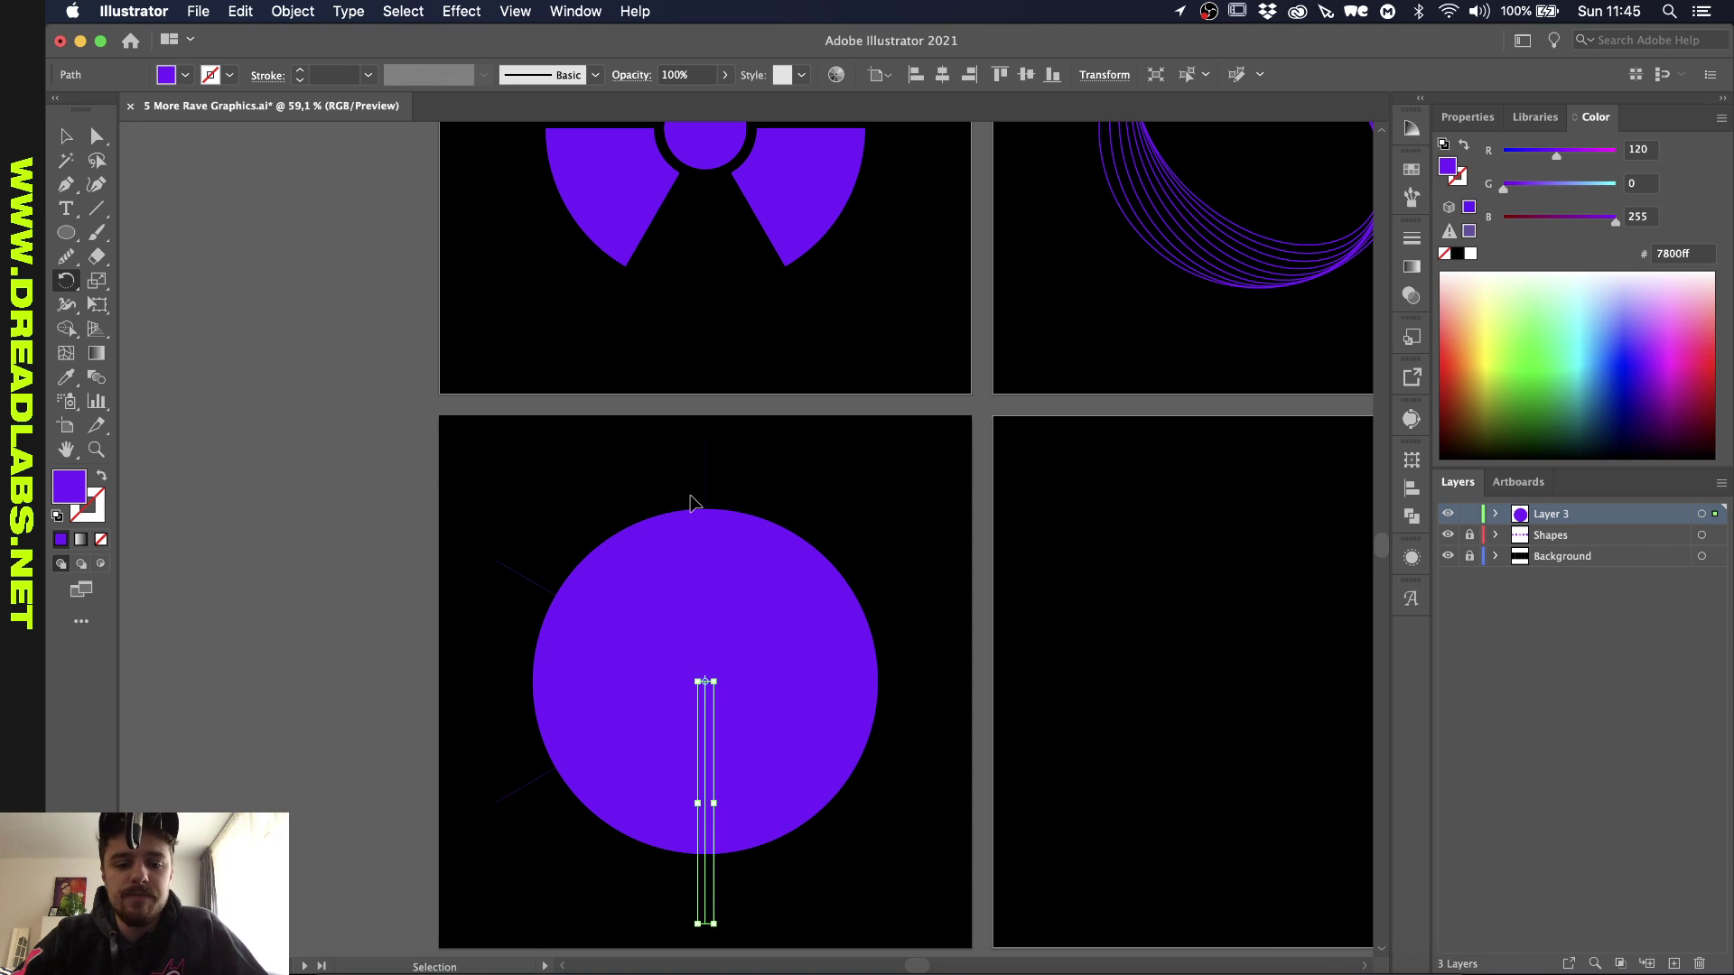
key("v")
key("super")
key("super+y")
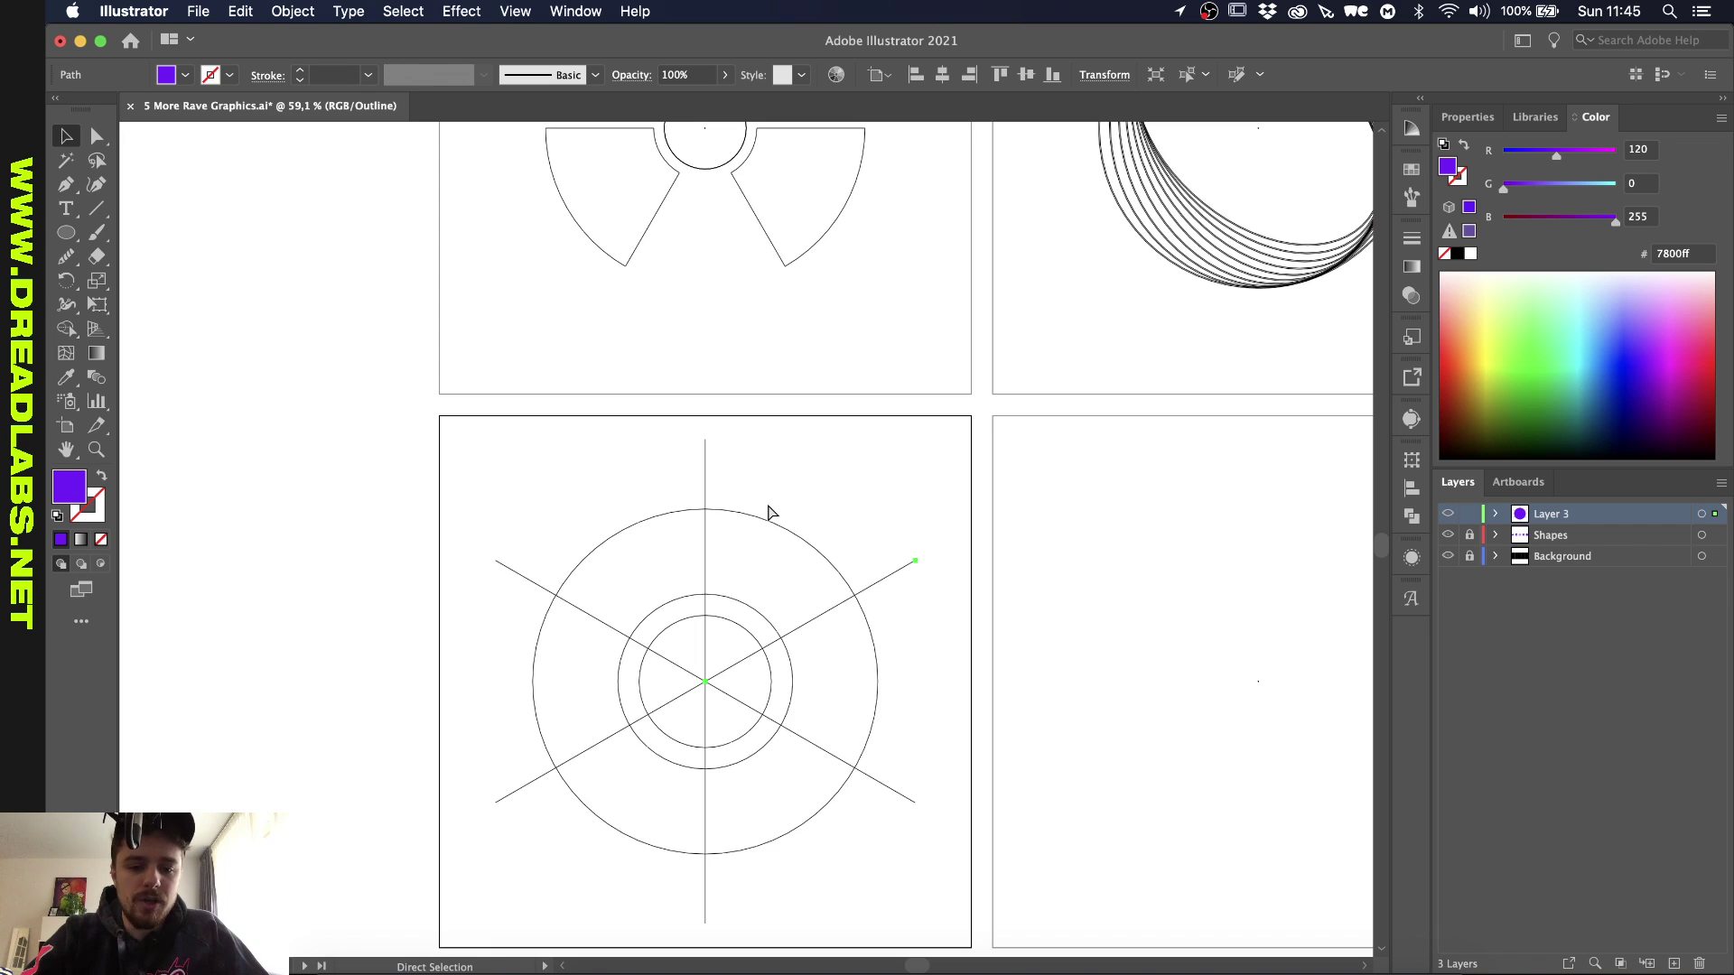
Step: Rotate all six lines together by 30° around the circles' centre
scroll(768, 512, "down", 1)
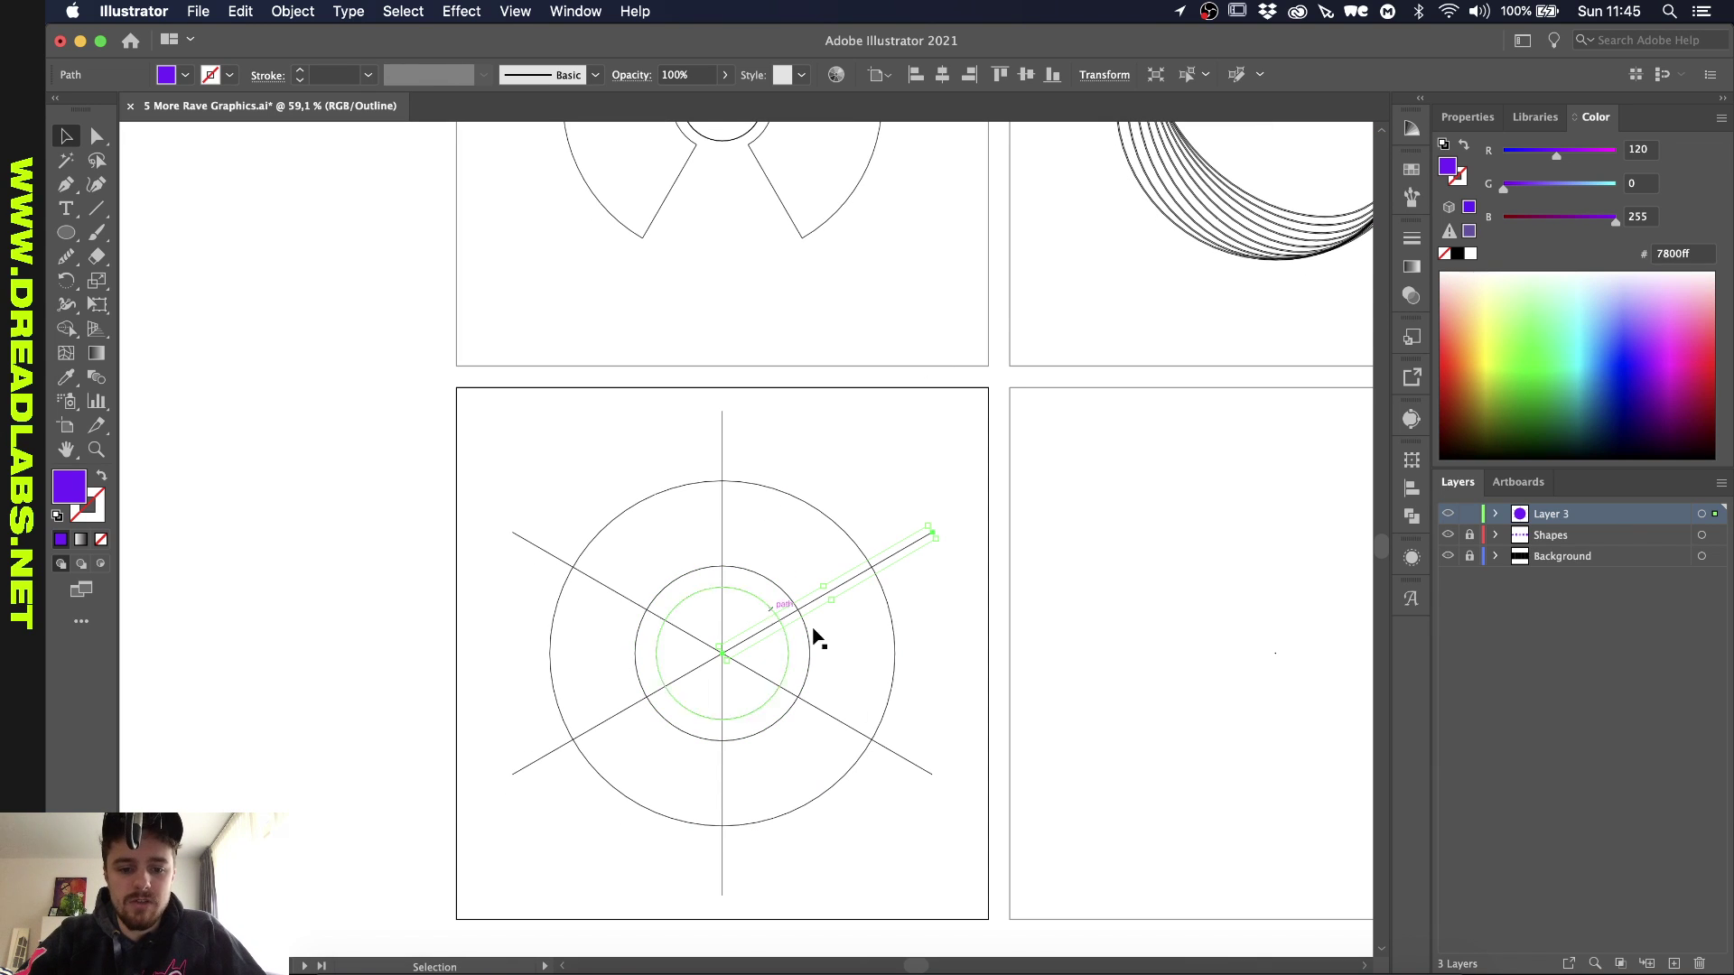
scroll(573, 577, "down", 1)
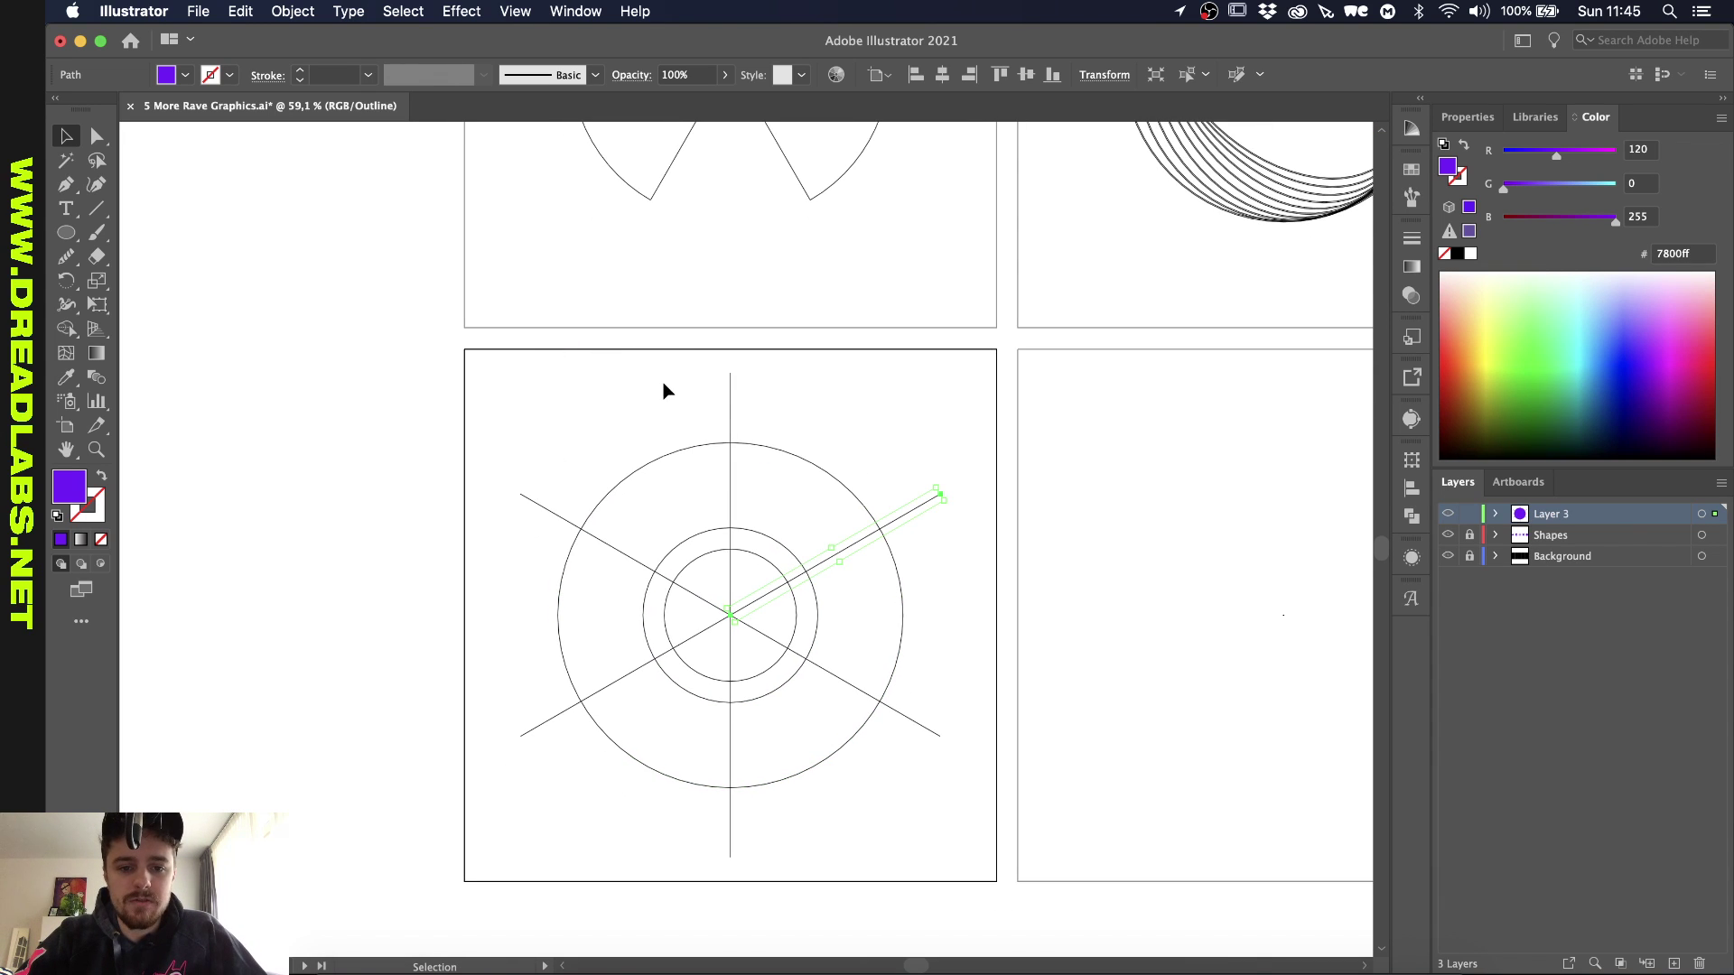
left_click(543, 513, "shift")
left_click(529, 733, "shift")
left_click_drag(645, 825, 800, 844)
left_click(903, 716, "shift")
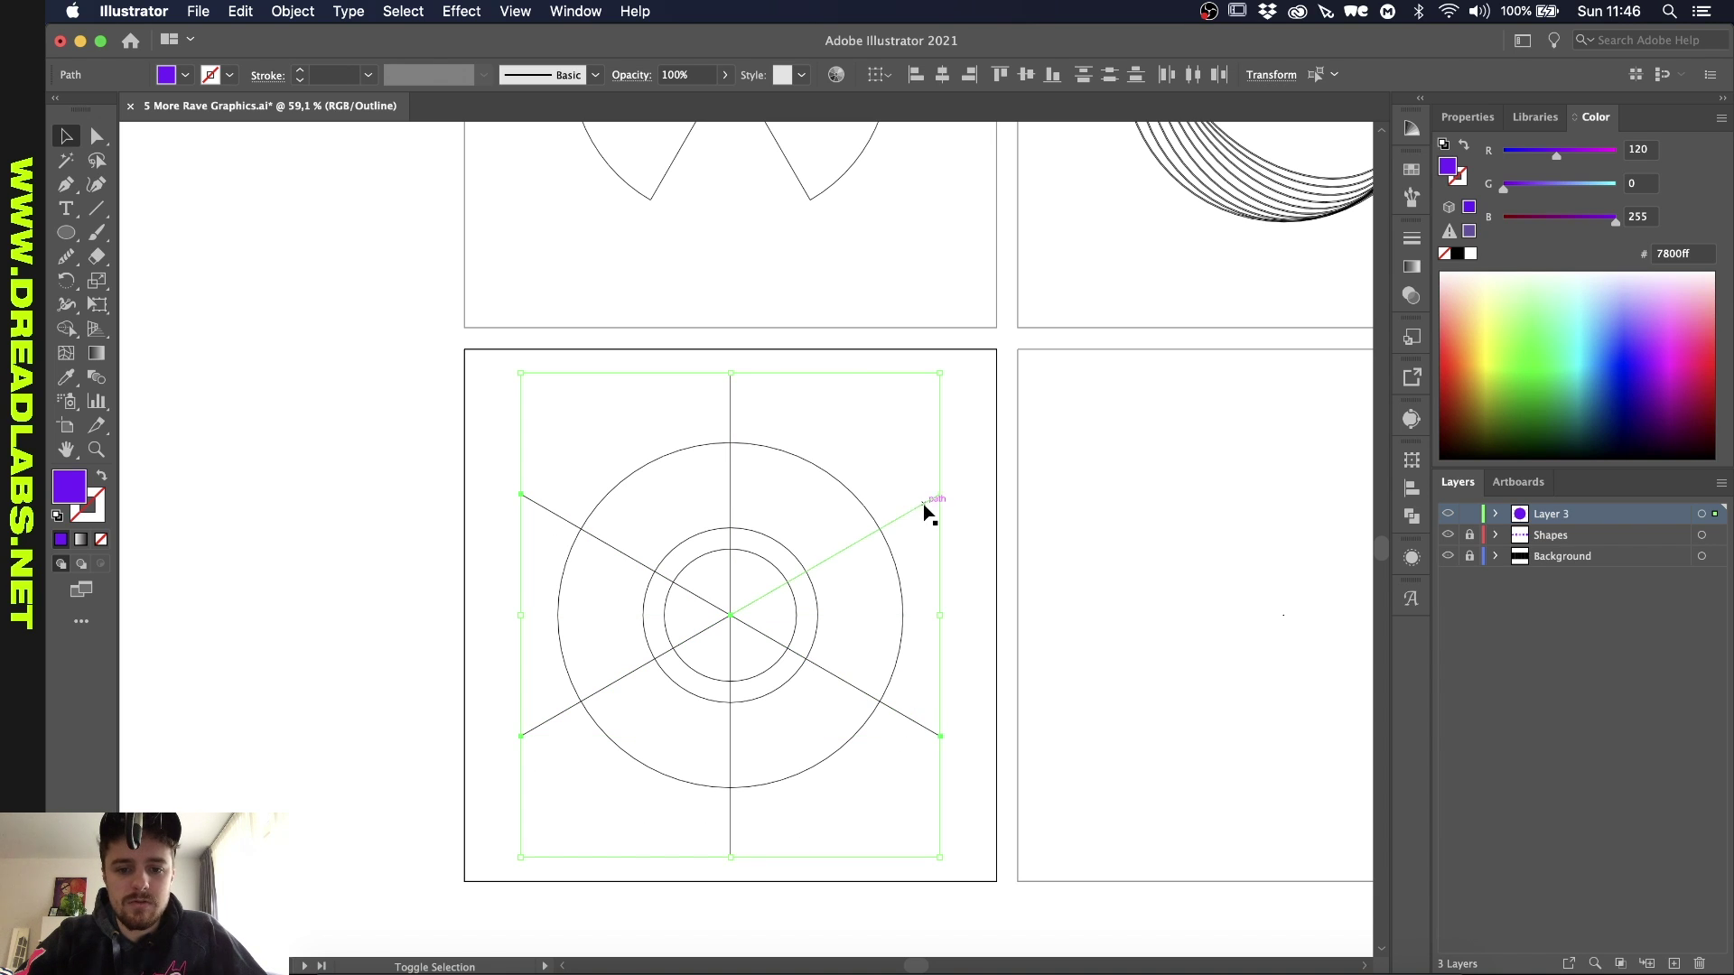
key("r")
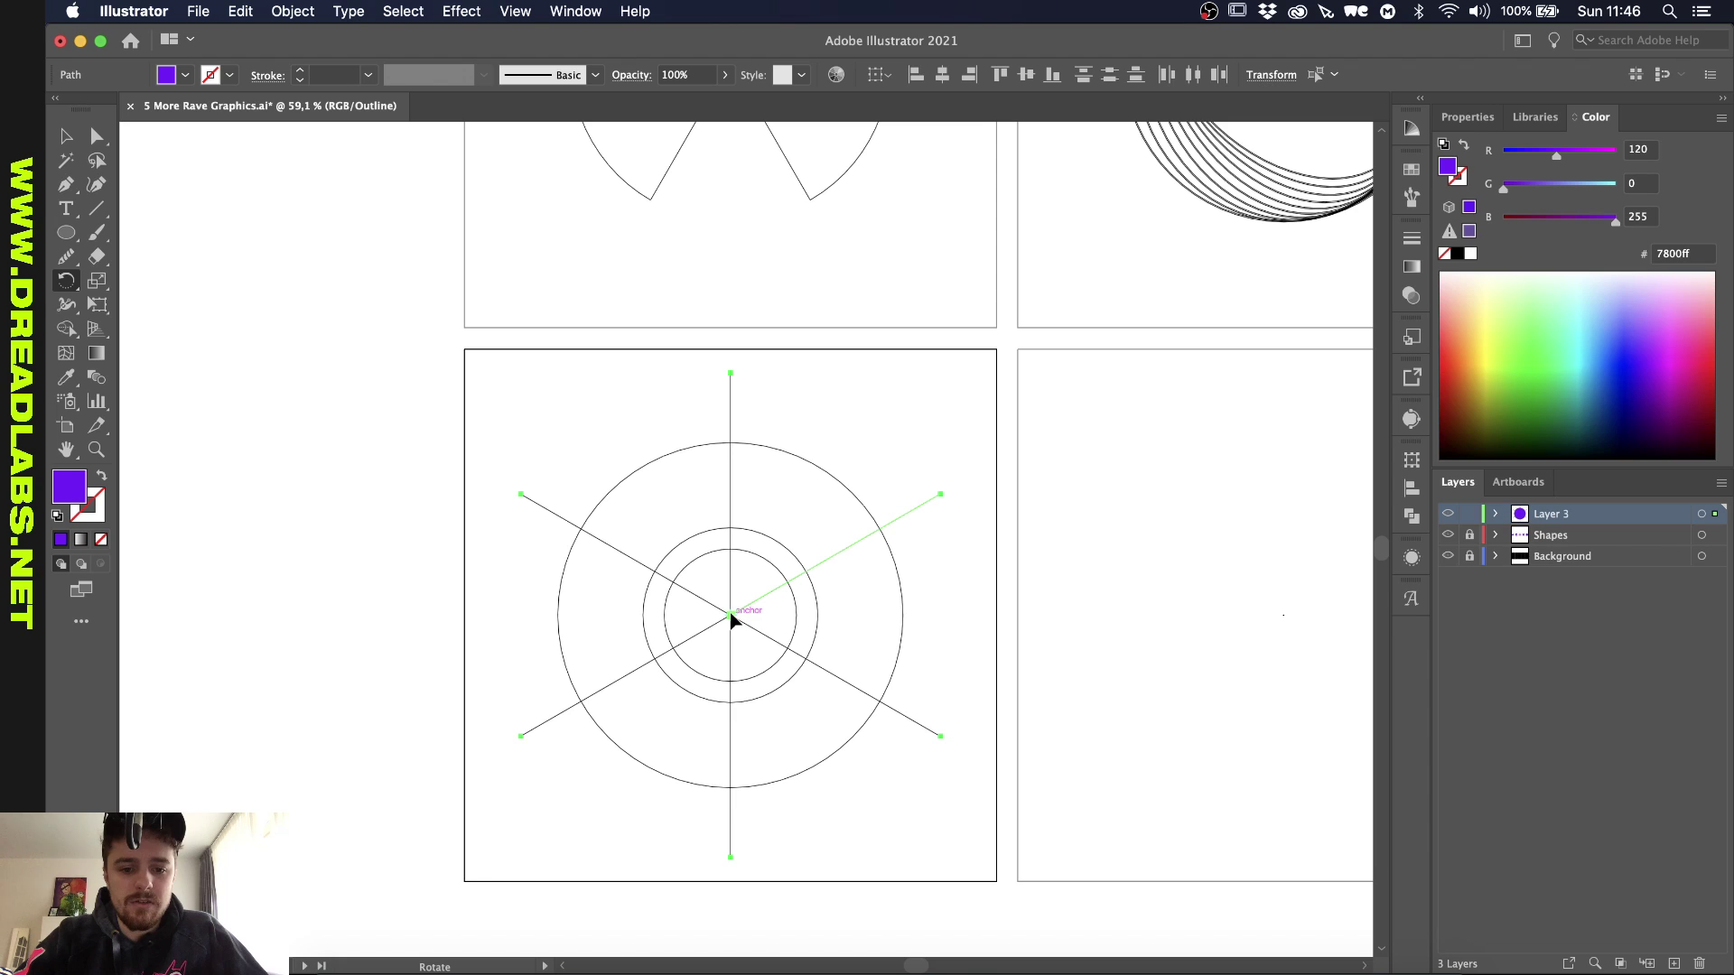
left_click_drag(683, 373, 607, 465)
left_click_drag(542, 572, 770, 712)
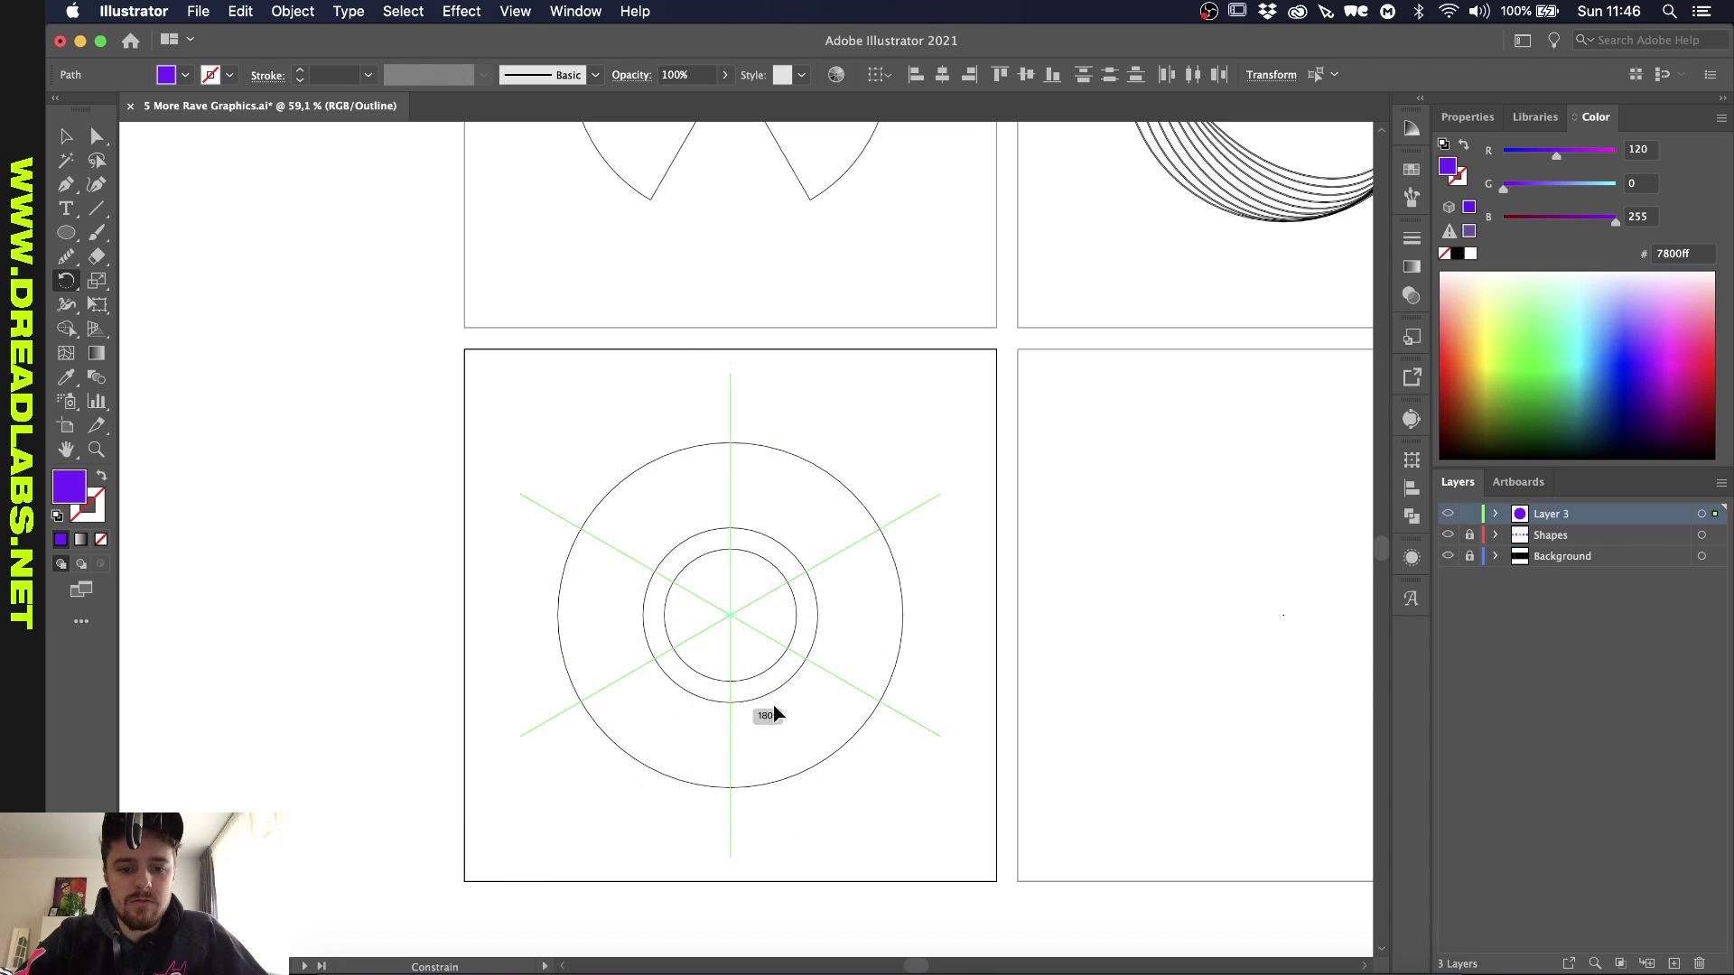
left_click(730, 615, "alt")
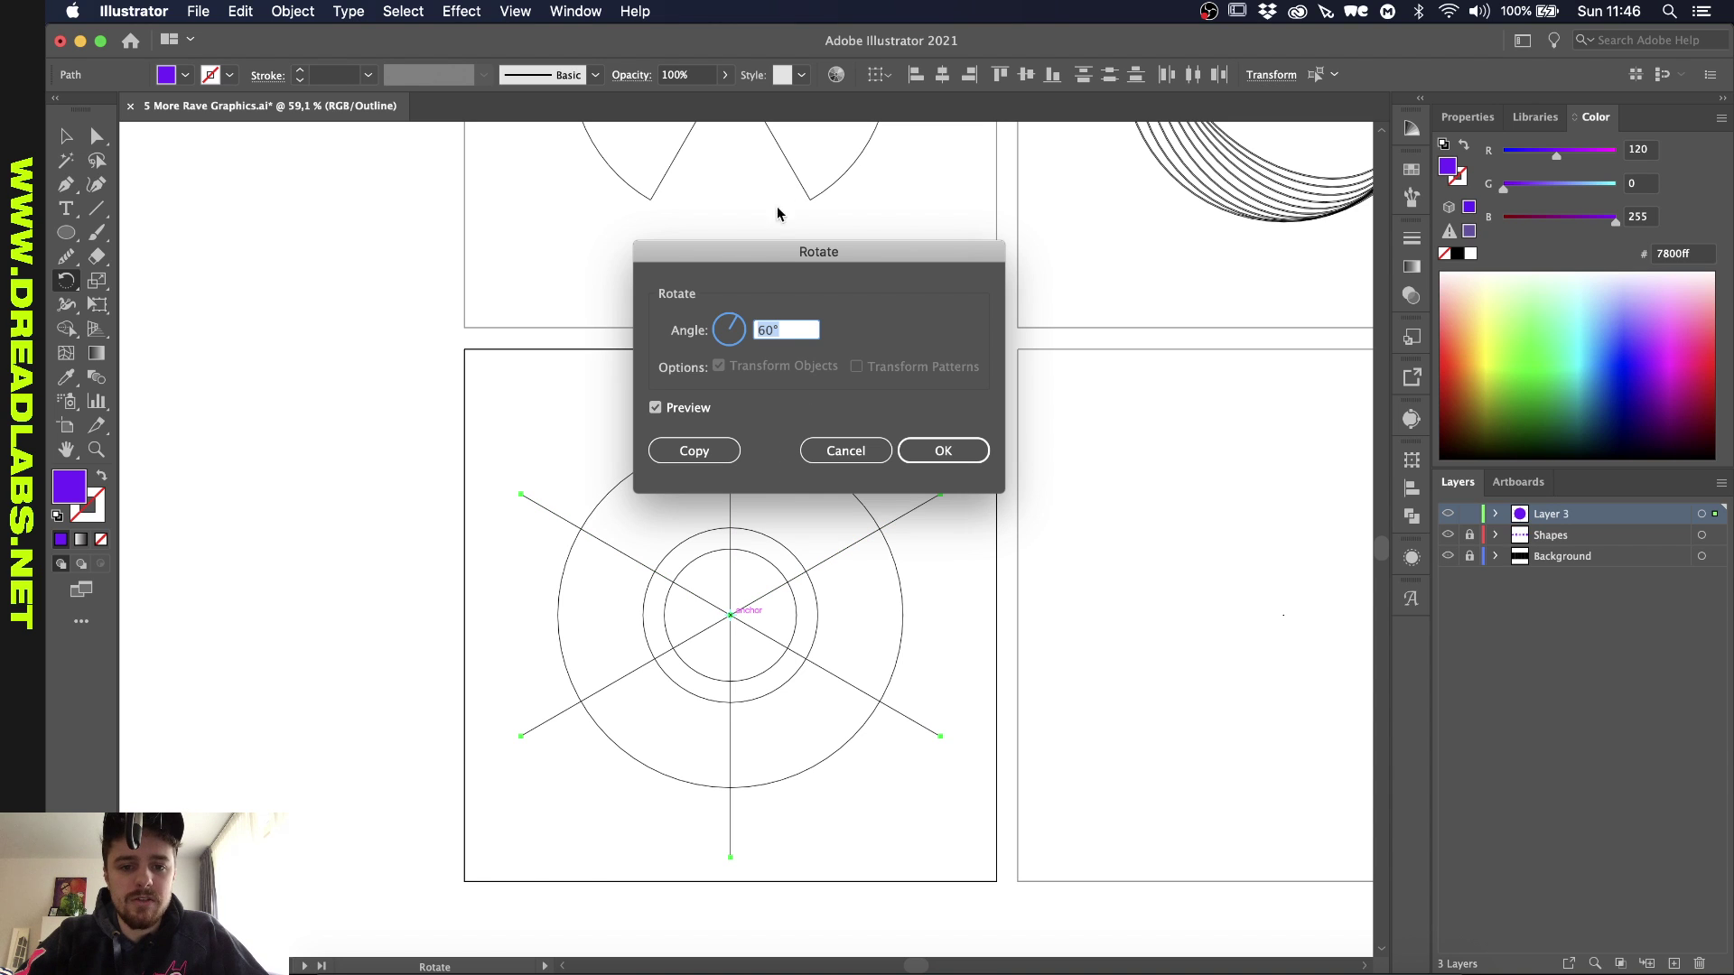
left_click_drag(765, 268, 988, 265)
key("shift+Down")
key("shift+Down")
key("shift+Down")
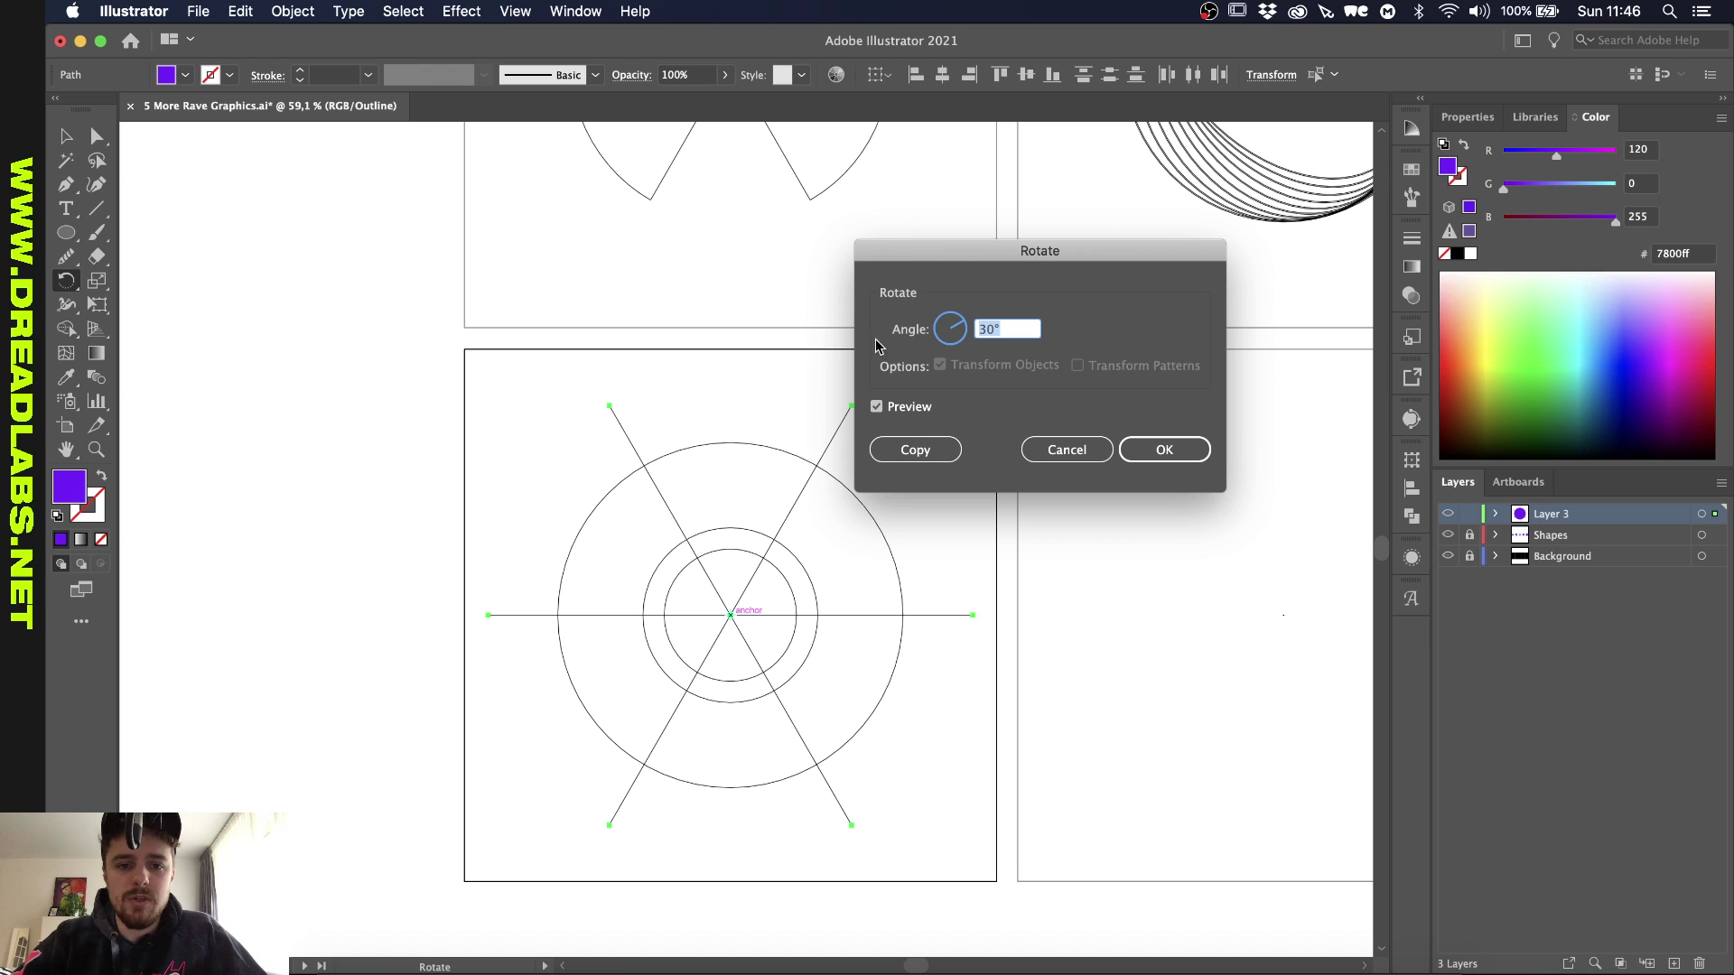
left_click(1167, 449)
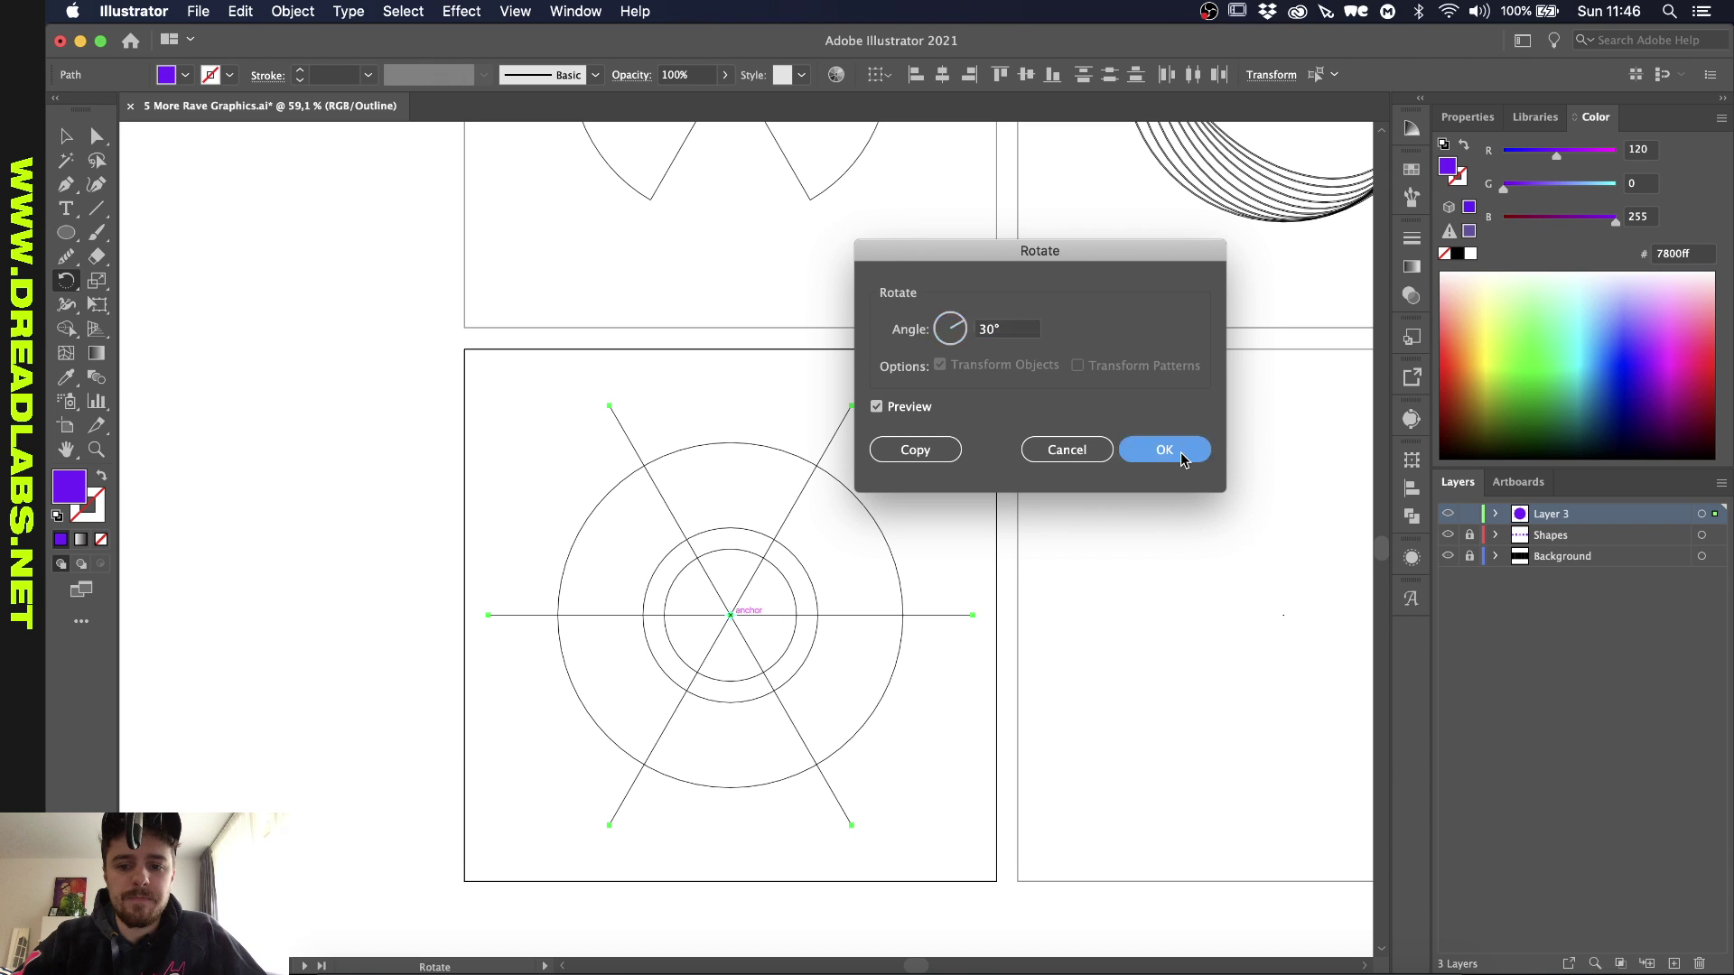
Step: Return the artwork from Outline view to the normal Preview display
scroll(758, 513, "down", 3)
scroll(758, 512, "up", 4)
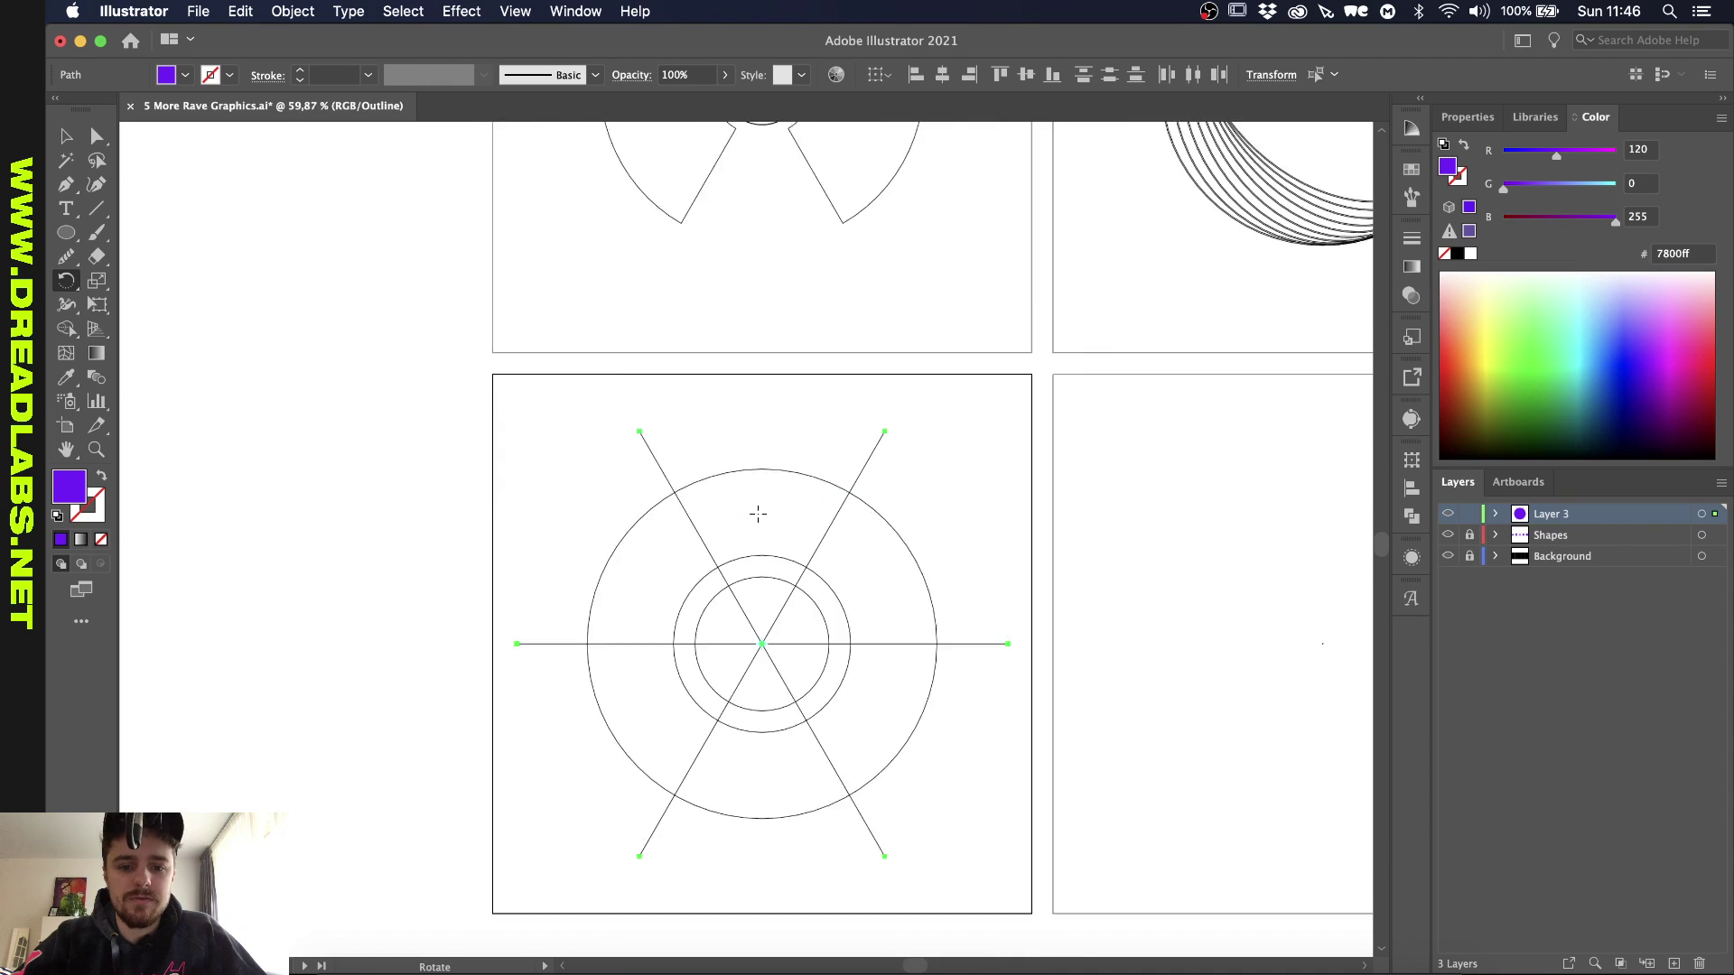
scroll(758, 513, "down", 1)
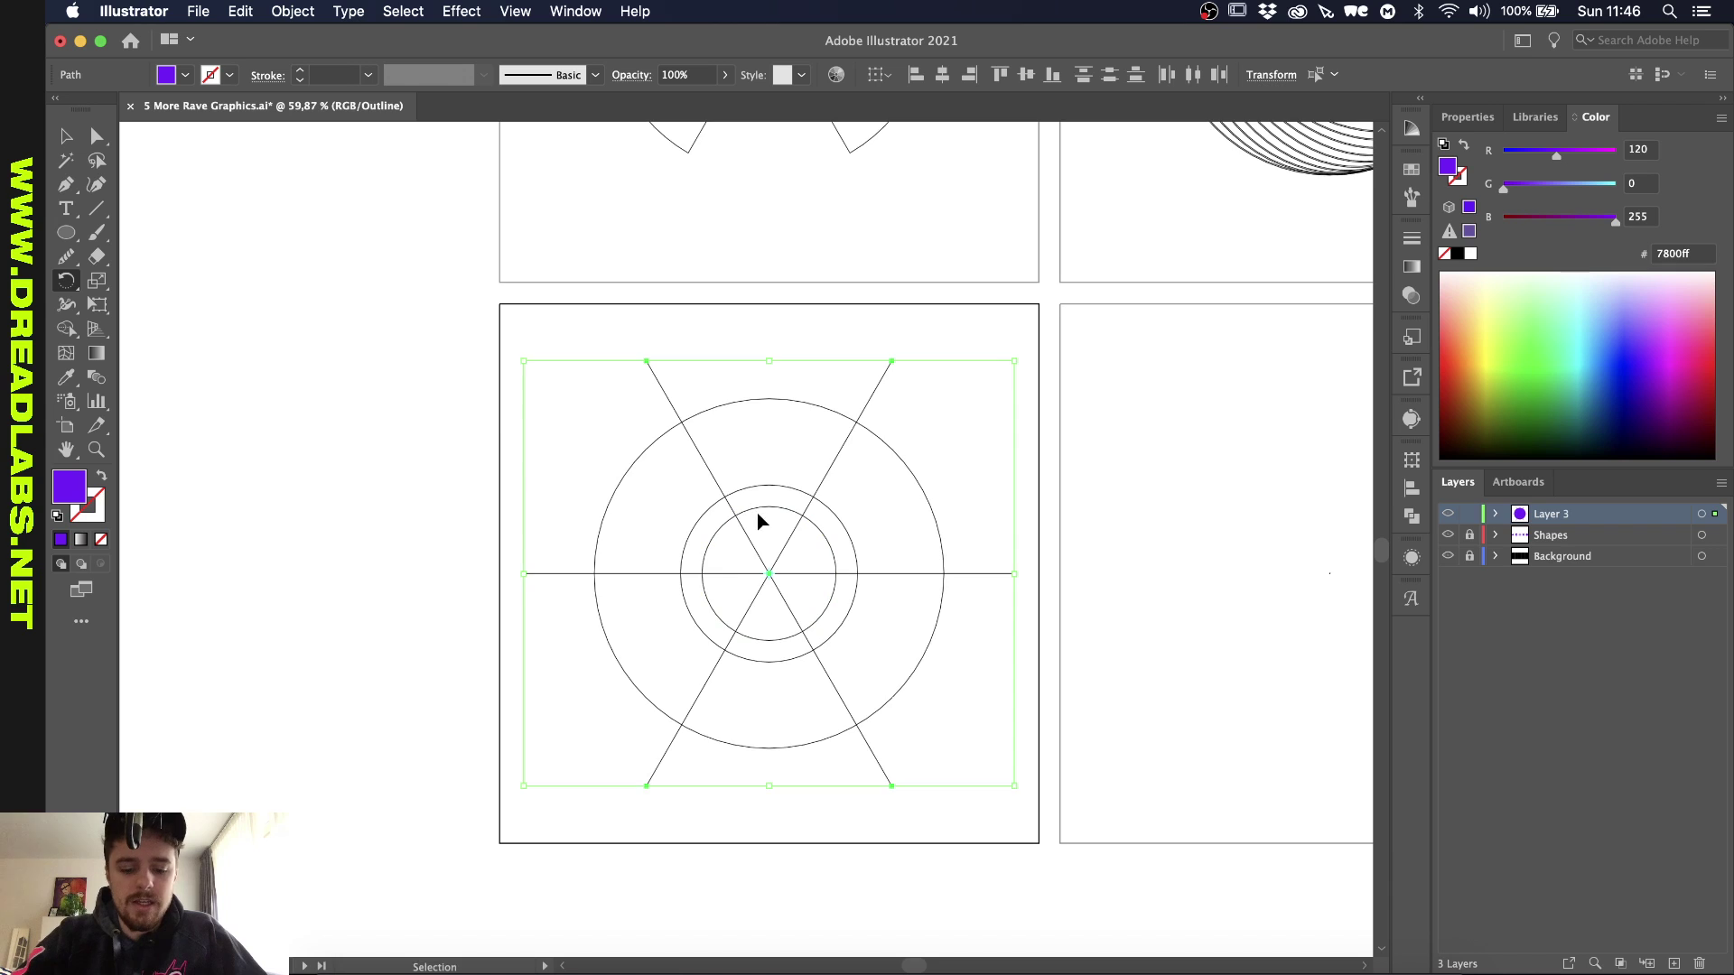
key("super+y")
key("super+shift+b")
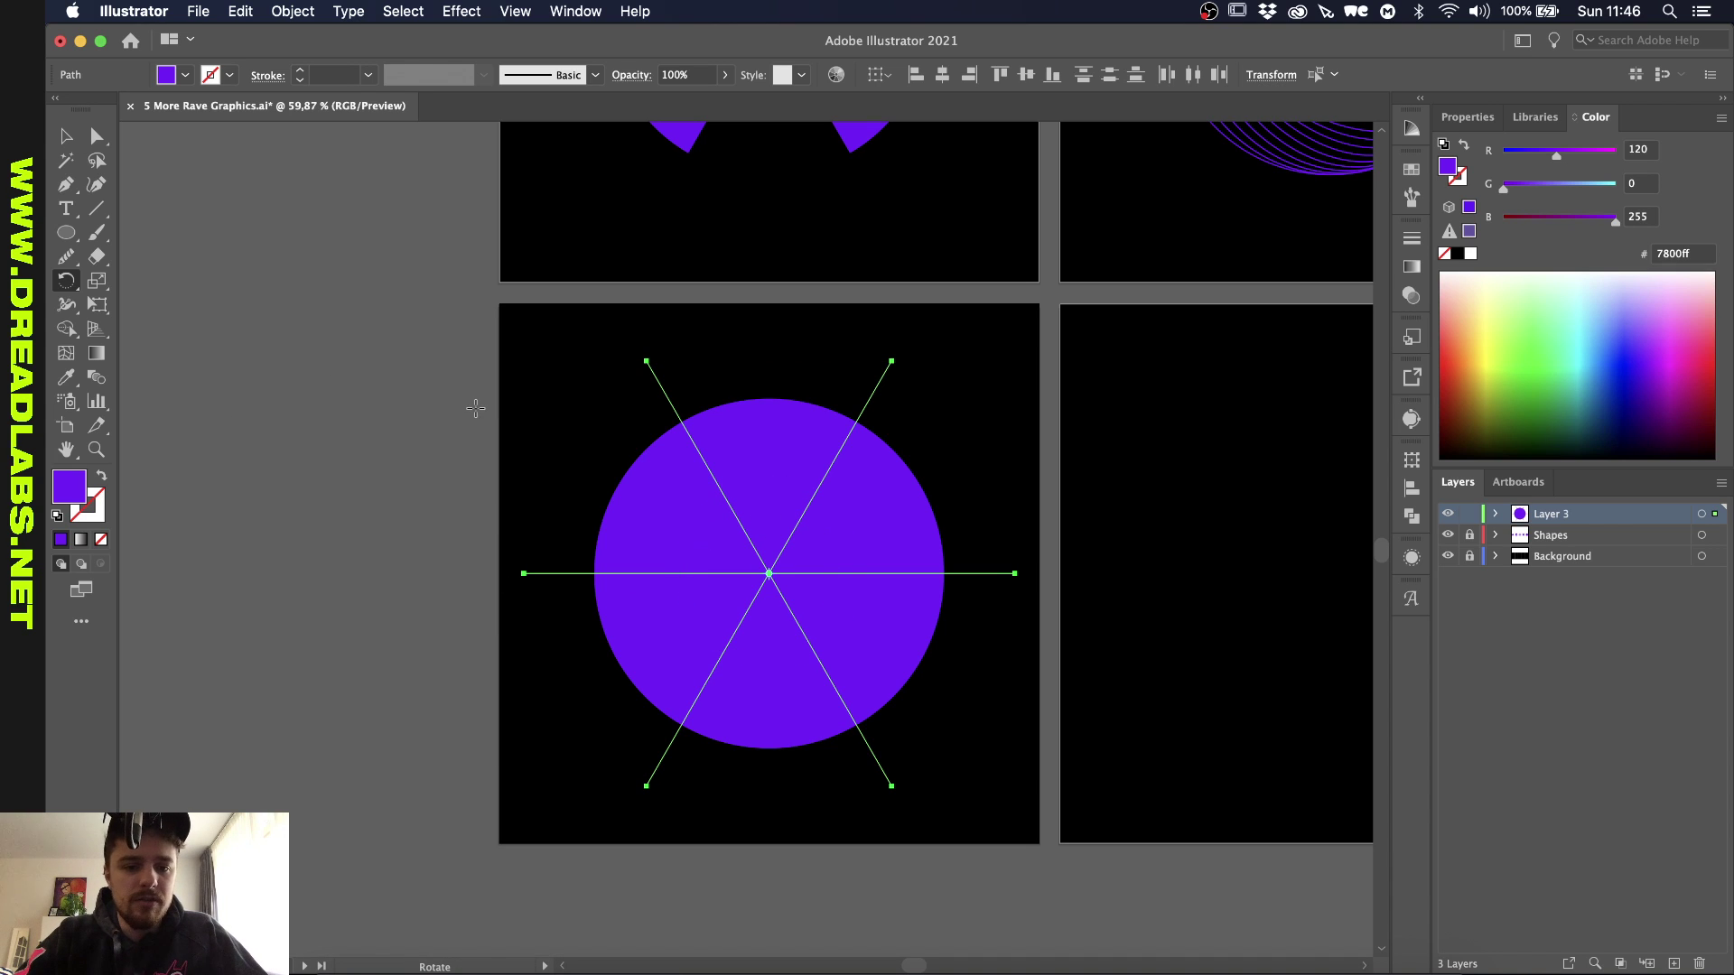
Step: Select the circles and lines and use Shape Builder to delete three alternate outer sectors and the narrow ring around the central circle
key("v")
scroll(729, 471, "up", 2)
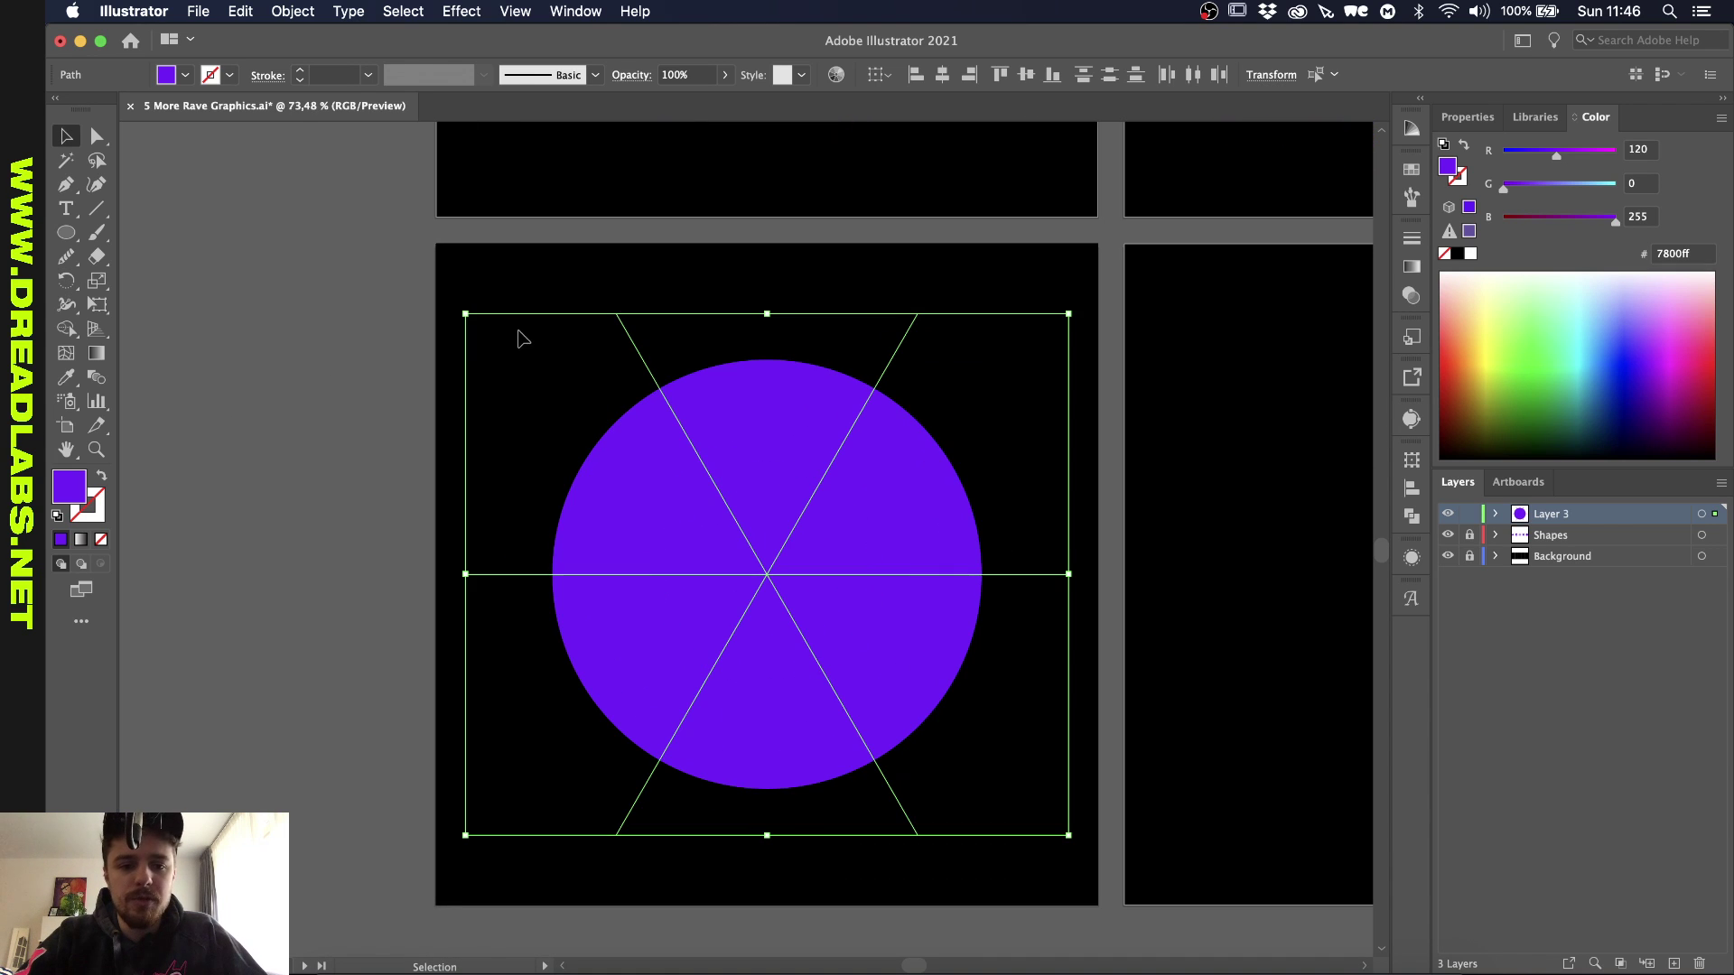
left_click_drag(468, 303, 1038, 932)
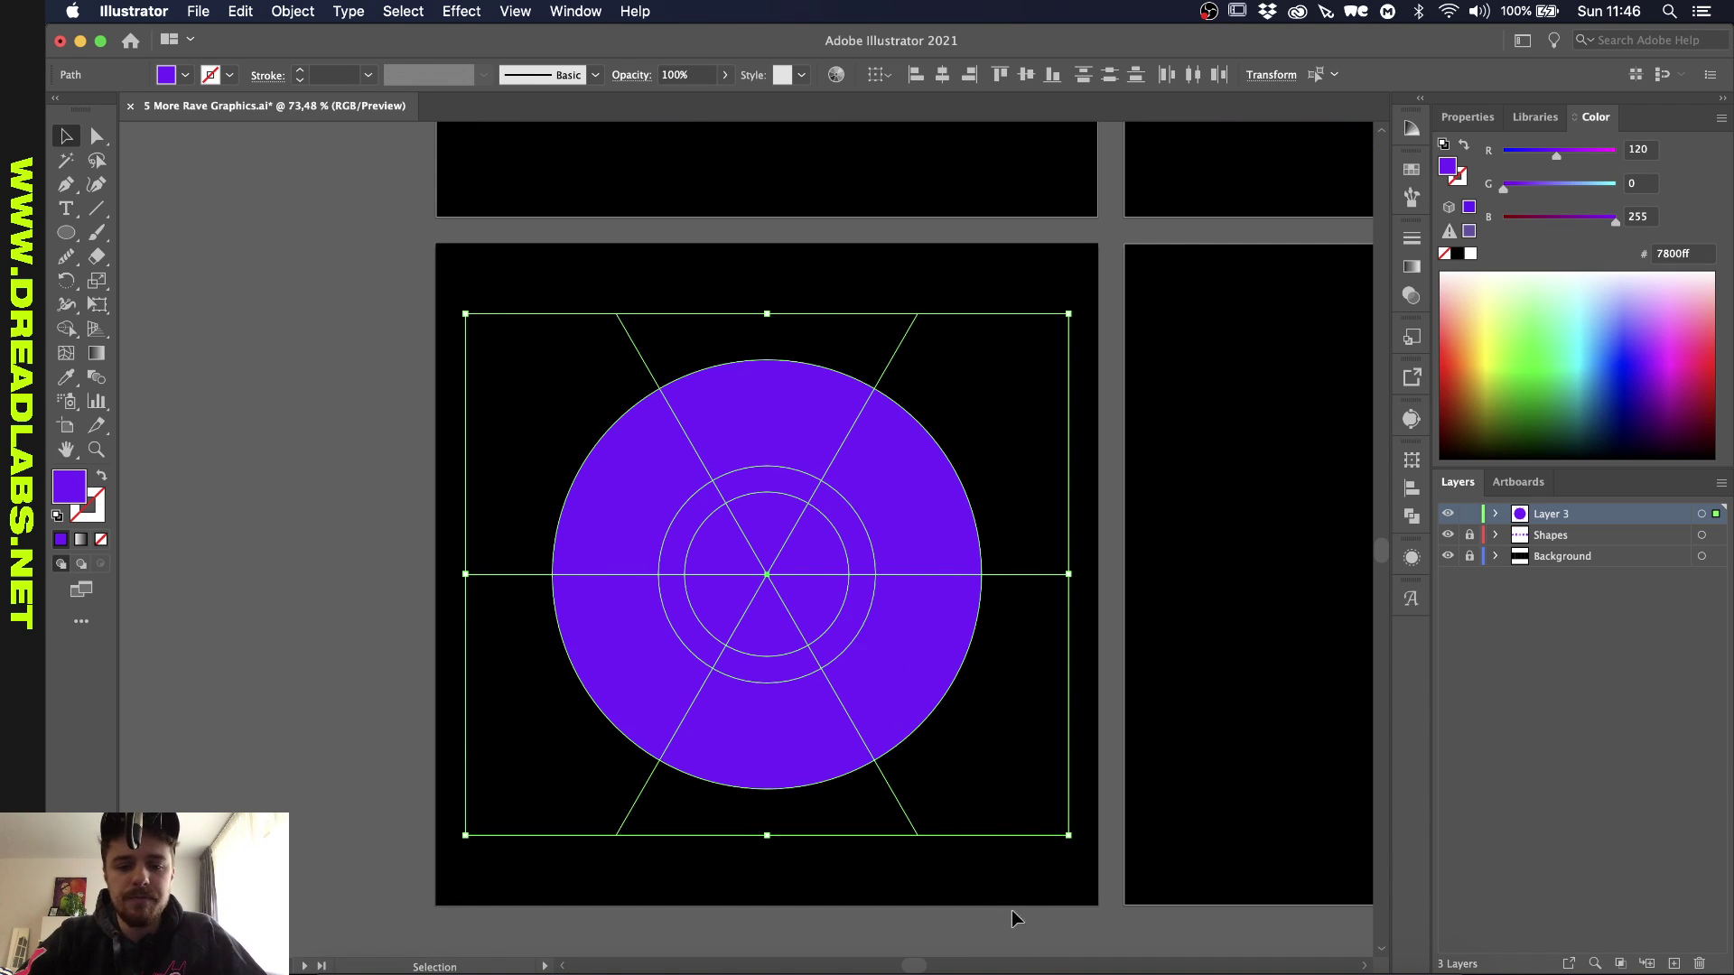
left_click(67, 330)
left_click(68, 331)
left_click(69, 334)
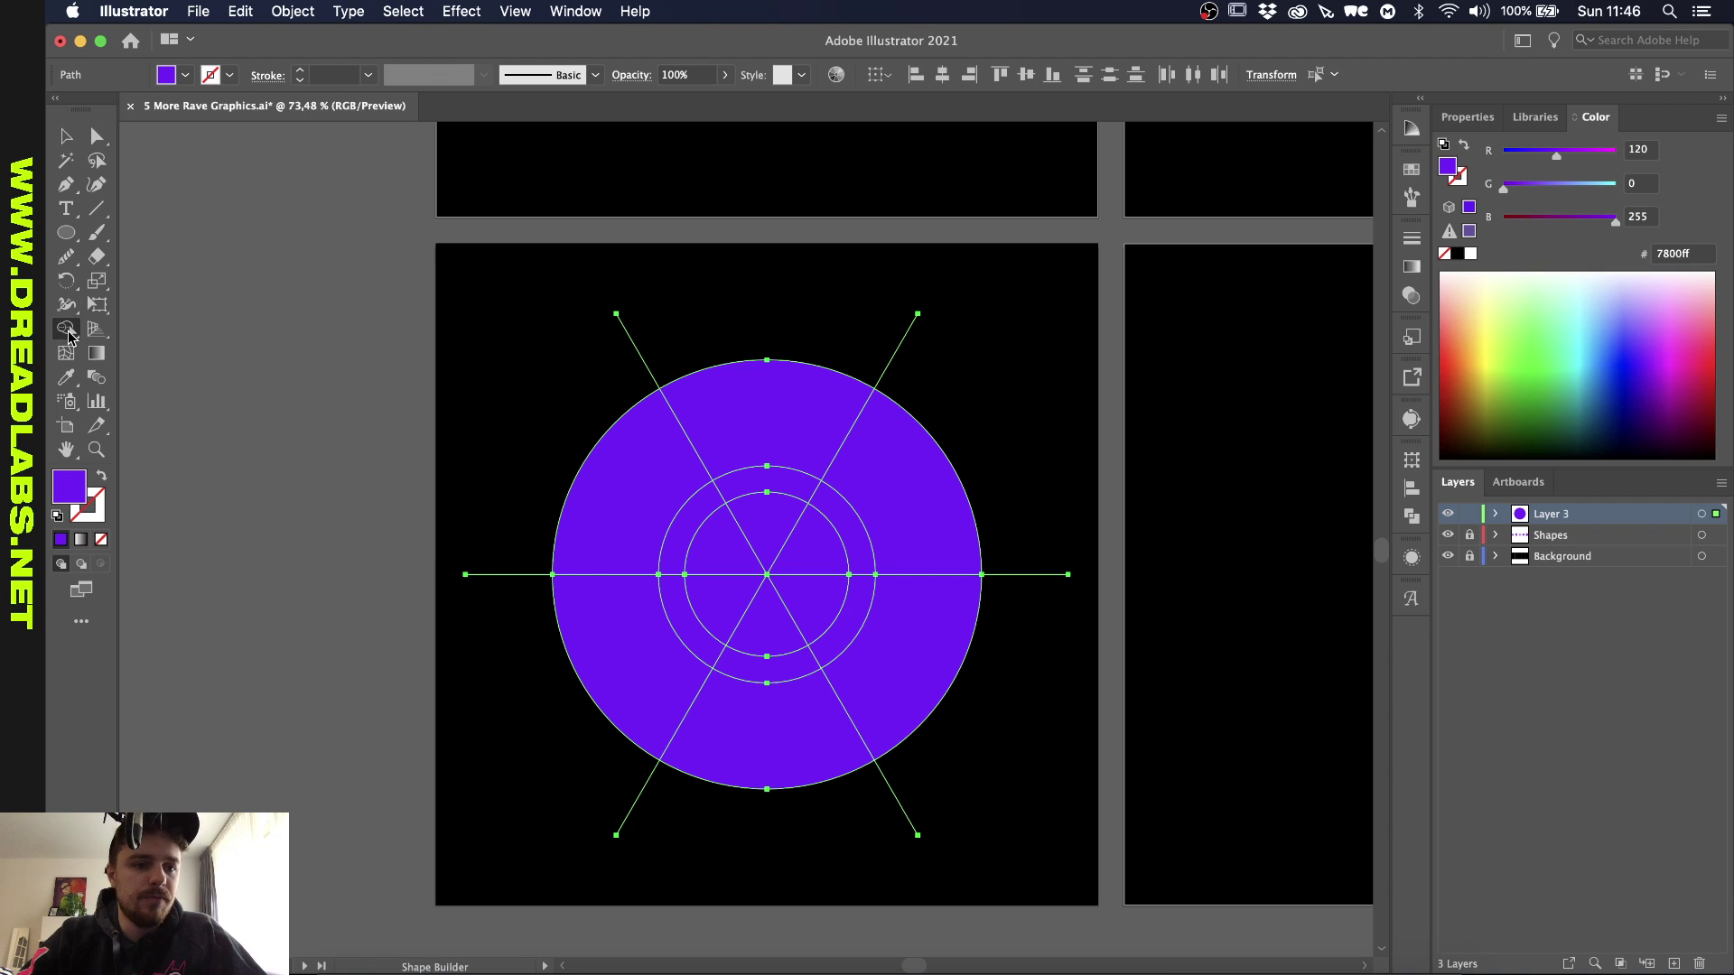
scroll(740, 491, "up", 1)
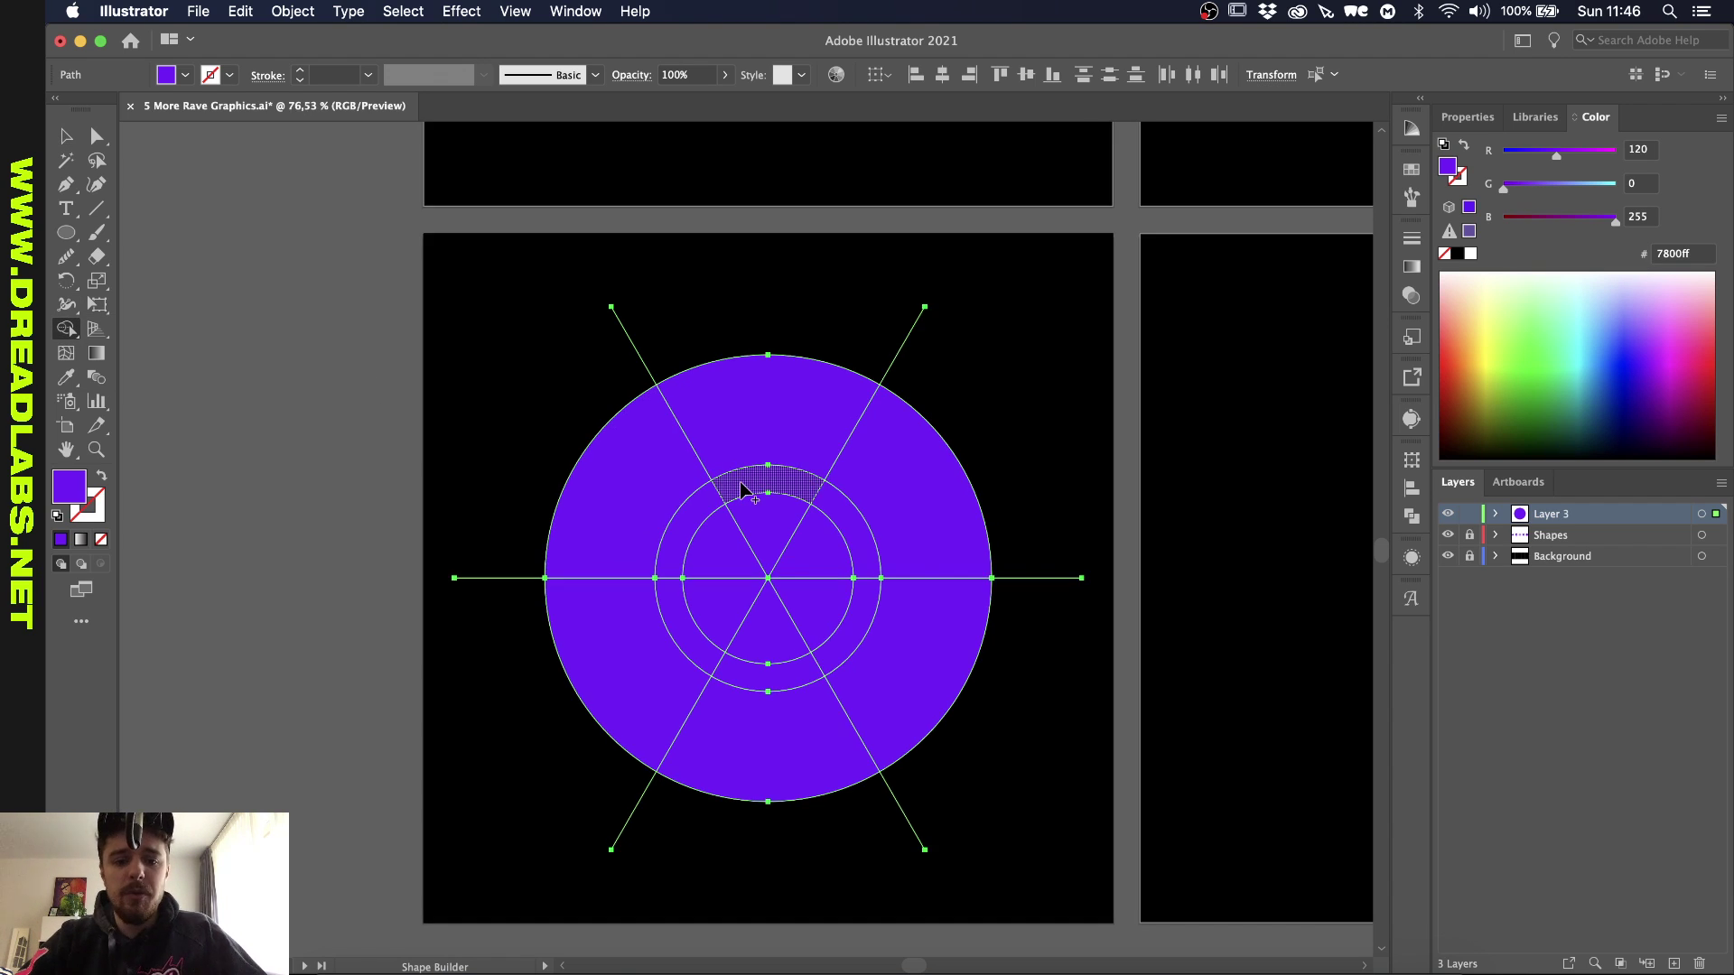
mouse_move(737, 484)
left_mouse_down()
mouse_move(716, 506)
mouse_move(679, 503)
left_mouse_up()
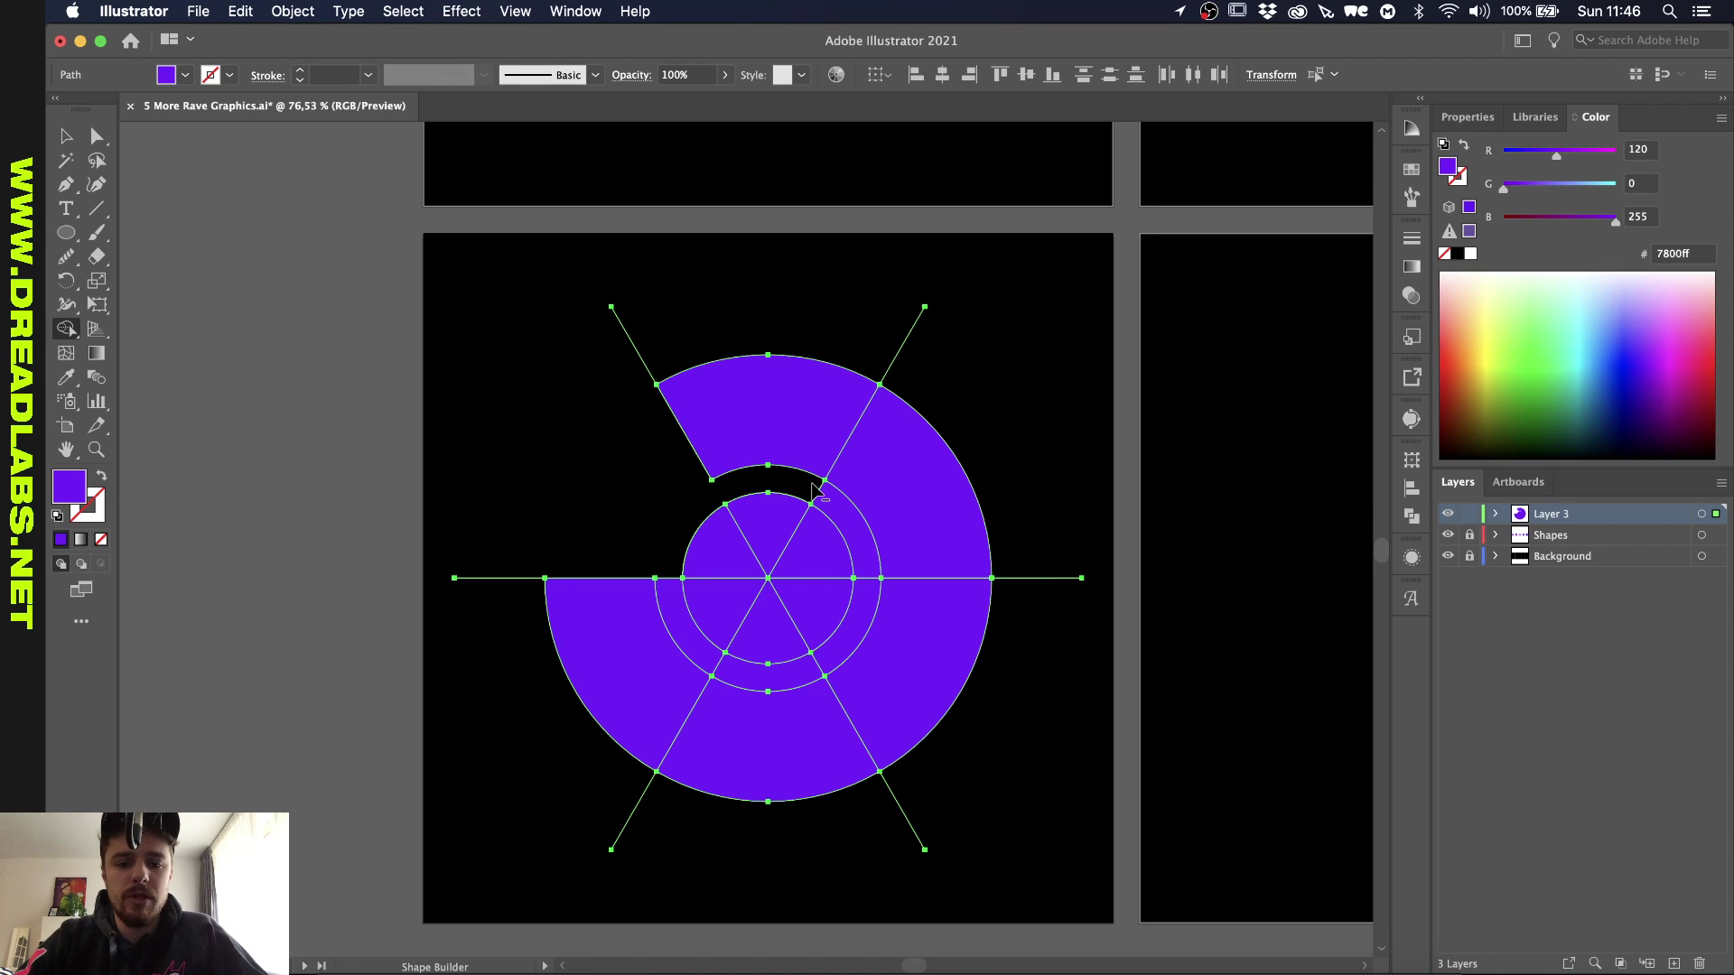
left_click(913, 495, "alt")
left_click_drag(868, 607, 621, 830)
Step: Delete the six line ends protruding beyond the outer circle with Shape Builder
left_click(621, 831, "alt")
left_click(917, 835, "alt")
left_click(1038, 578, "alt")
left_click(903, 348, "alt")
left_click(632, 345, "alt")
left_click(497, 578, "alt")
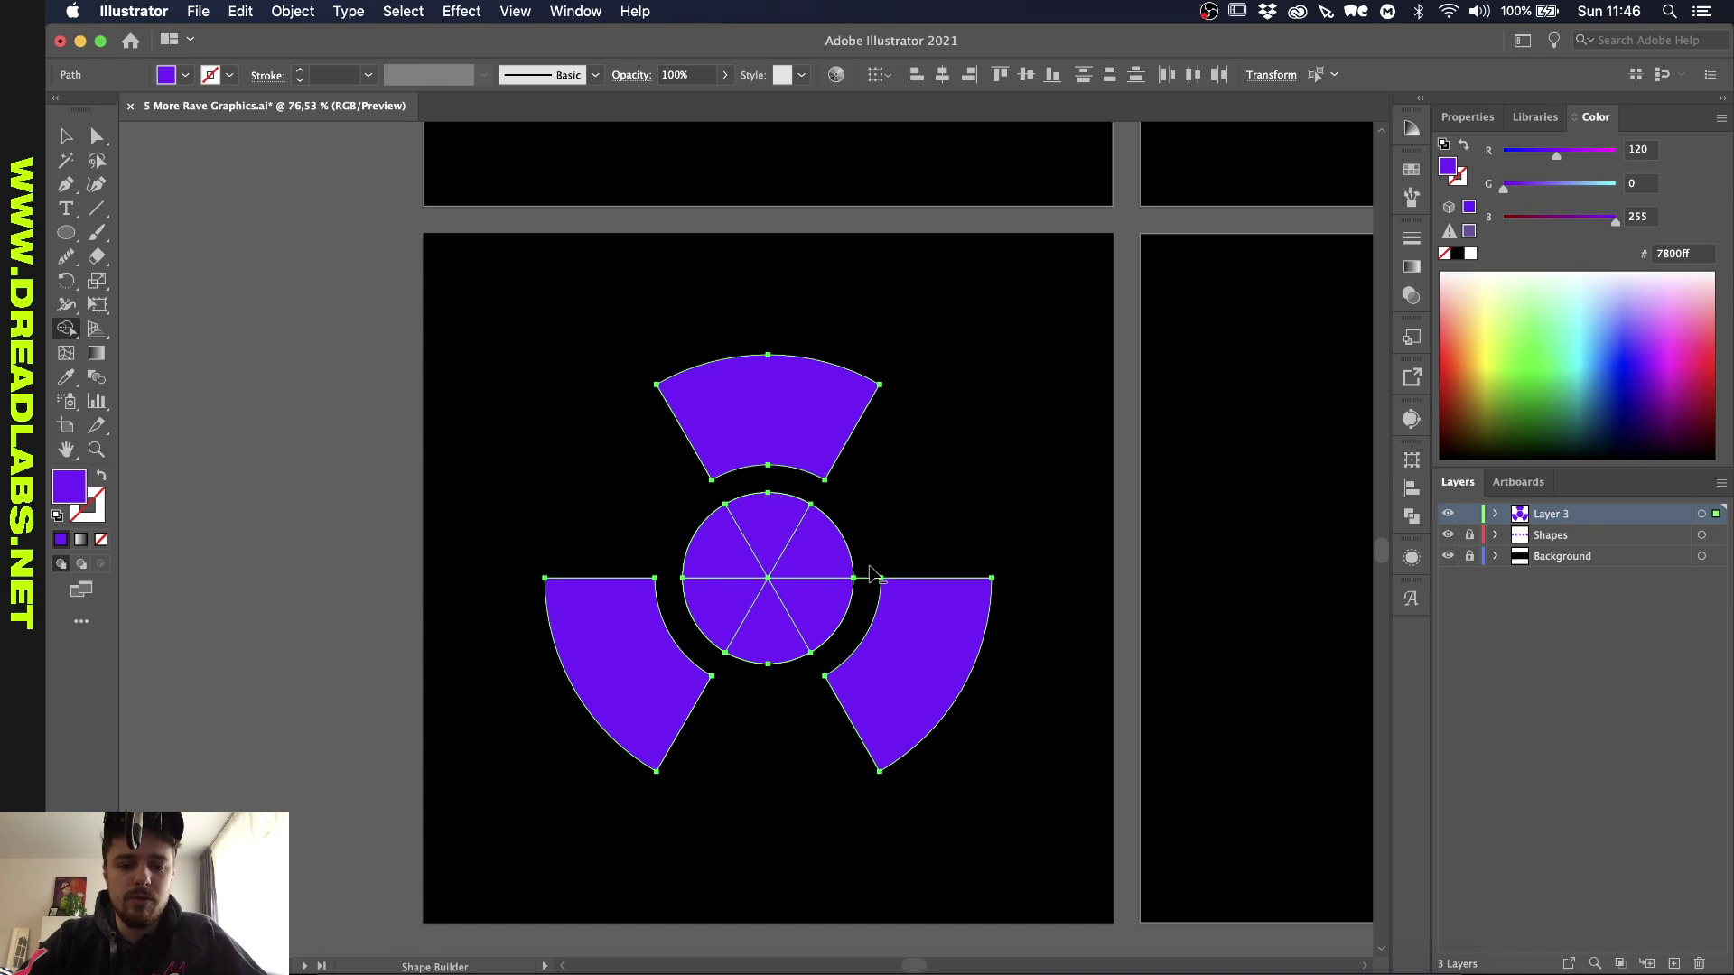
Step: Merge the wedges of the central circle into one shape with Shape Builder and deselect the artwork
mouse_move(871, 586)
left_mouse_down()
mouse_move(733, 600)
mouse_move(730, 557)
mouse_move(778, 539)
mouse_move(821, 565)
left_mouse_up()
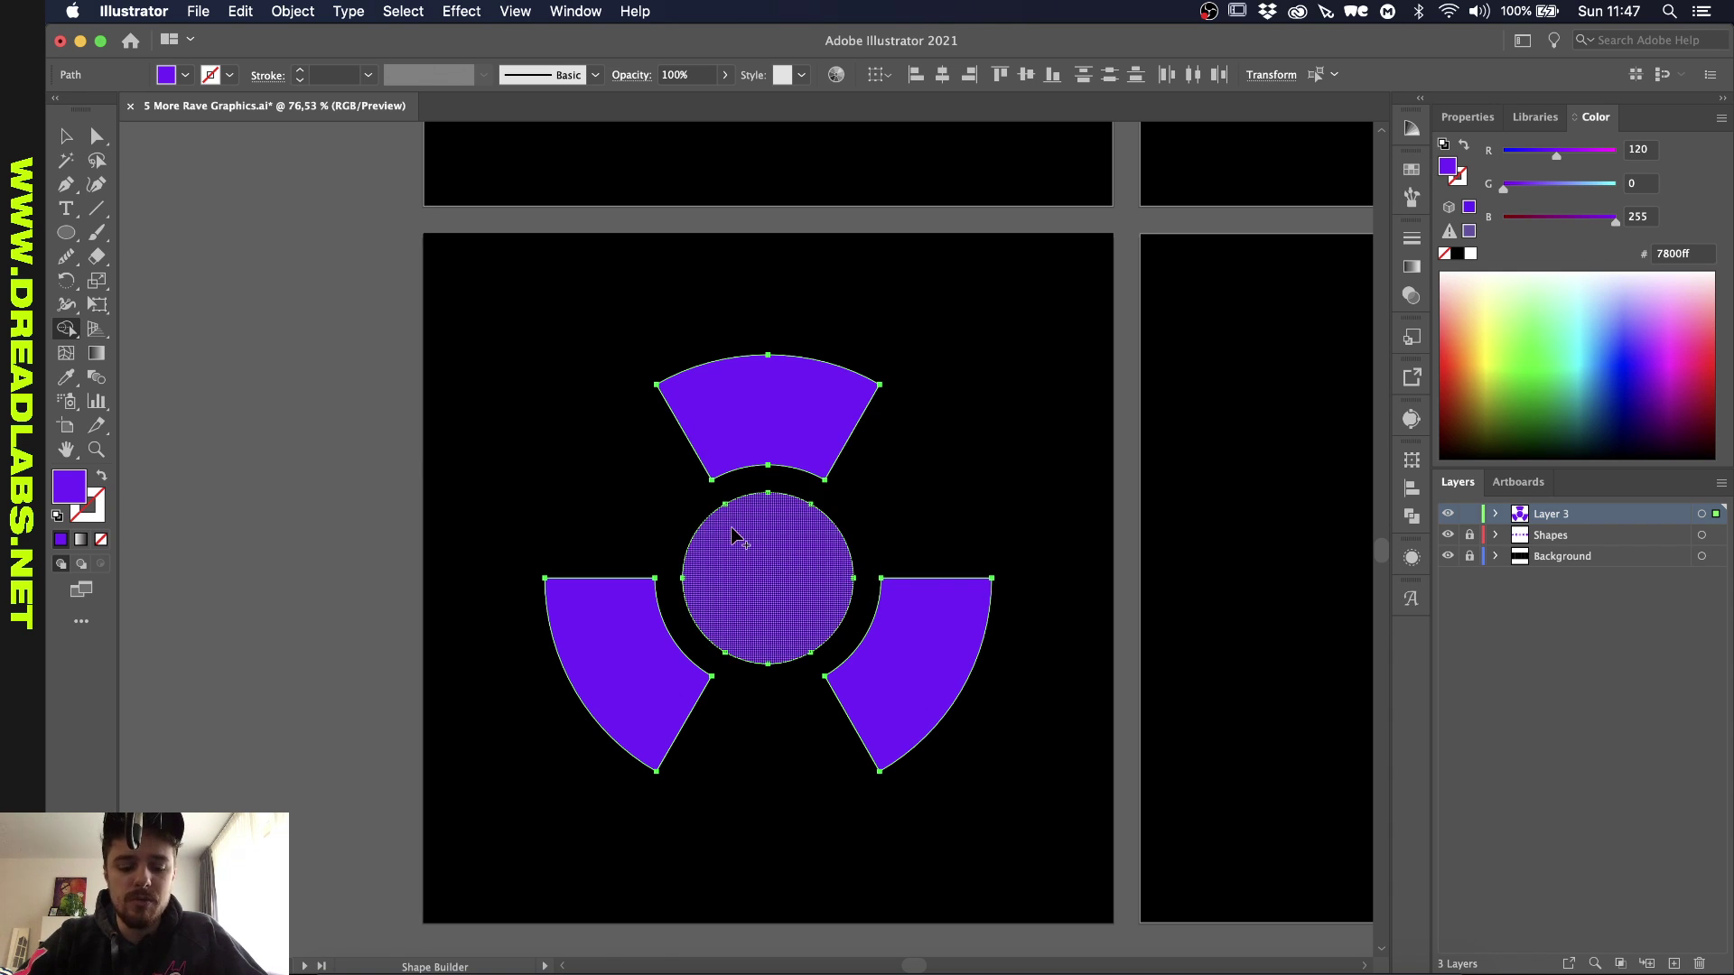
key("v")
left_click(542, 530)
Step: Compare the finished radiation symbol with the reference symbol on the artboard above it
scroll(506, 560, "down", 3)
scroll(632, 586, "up", 2)
scroll(623, 696, "up", 5)
scroll(577, 659, "down", 6)
scroll(510, 605, "up", 2)
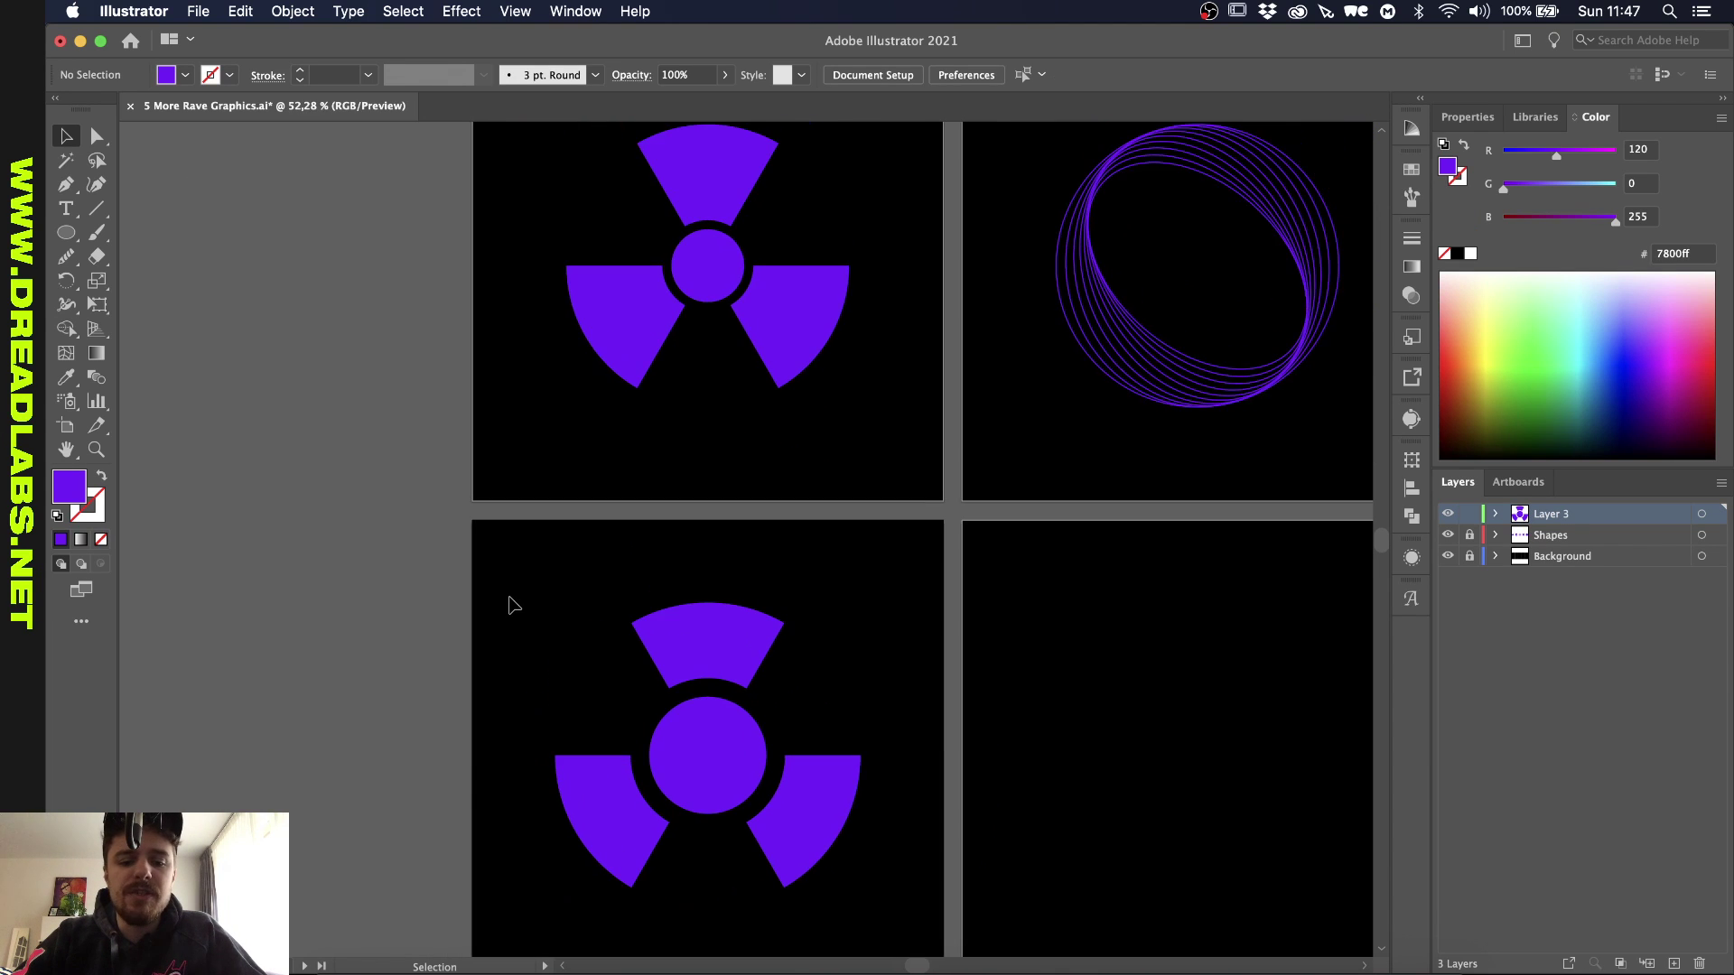
scroll(511, 605, "down", 1)
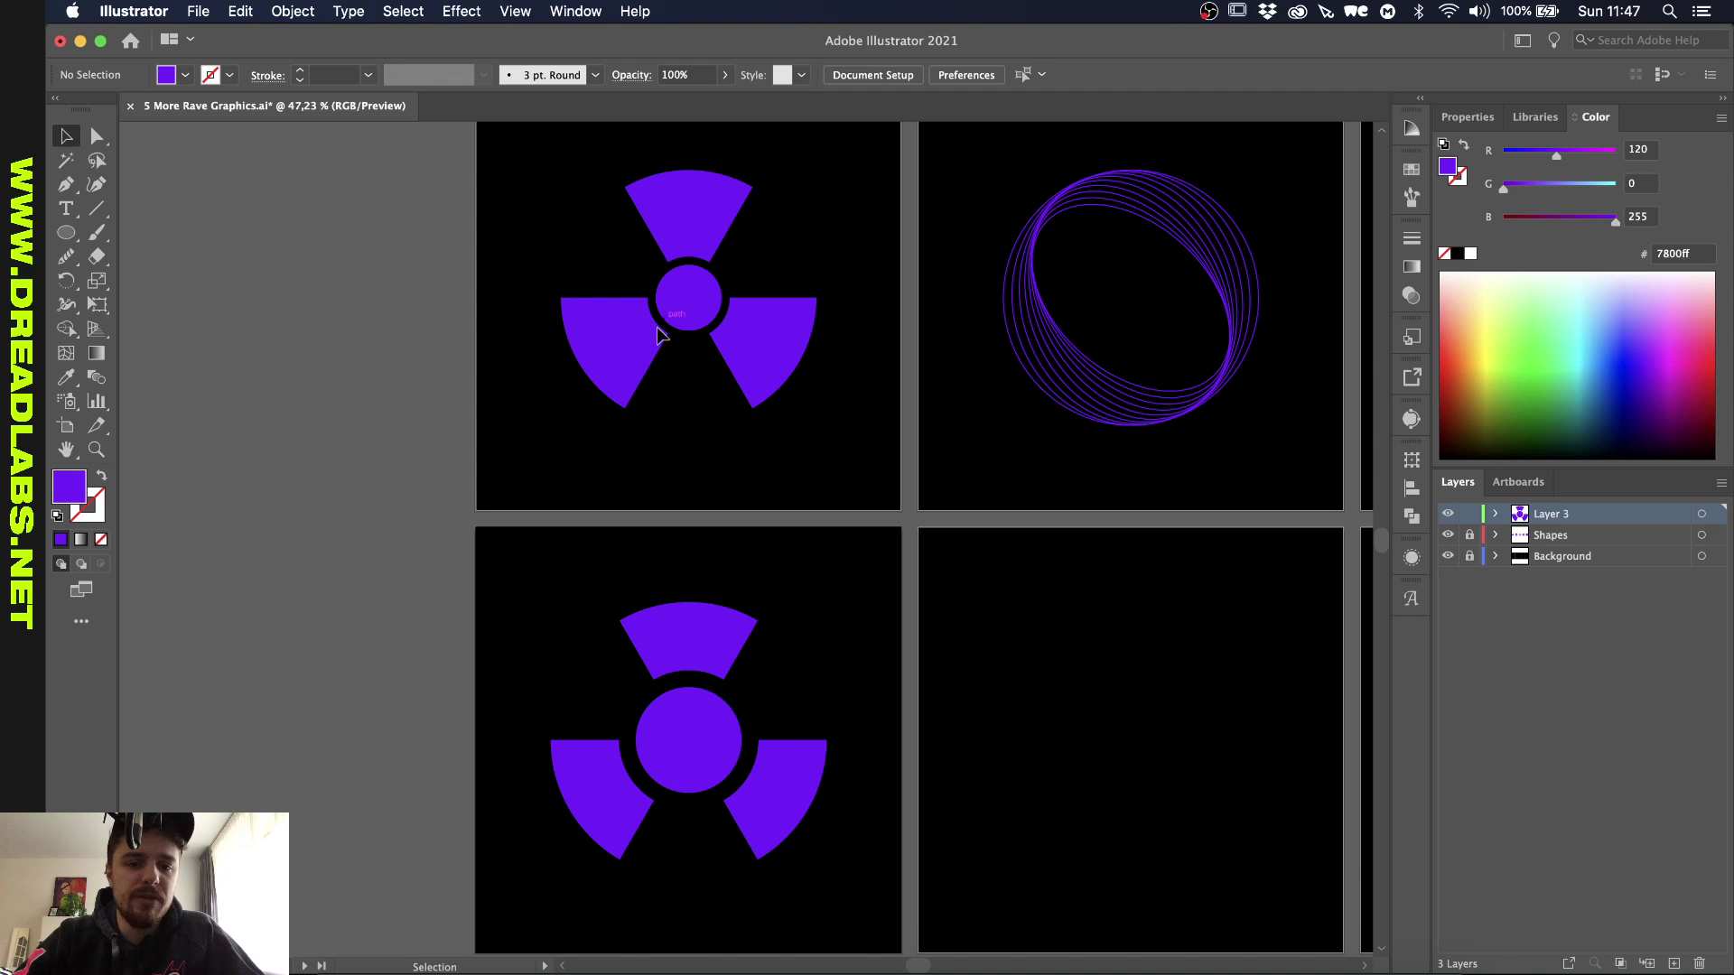
scroll(648, 705, "down", 1)
scroll(647, 706, "down", 2)
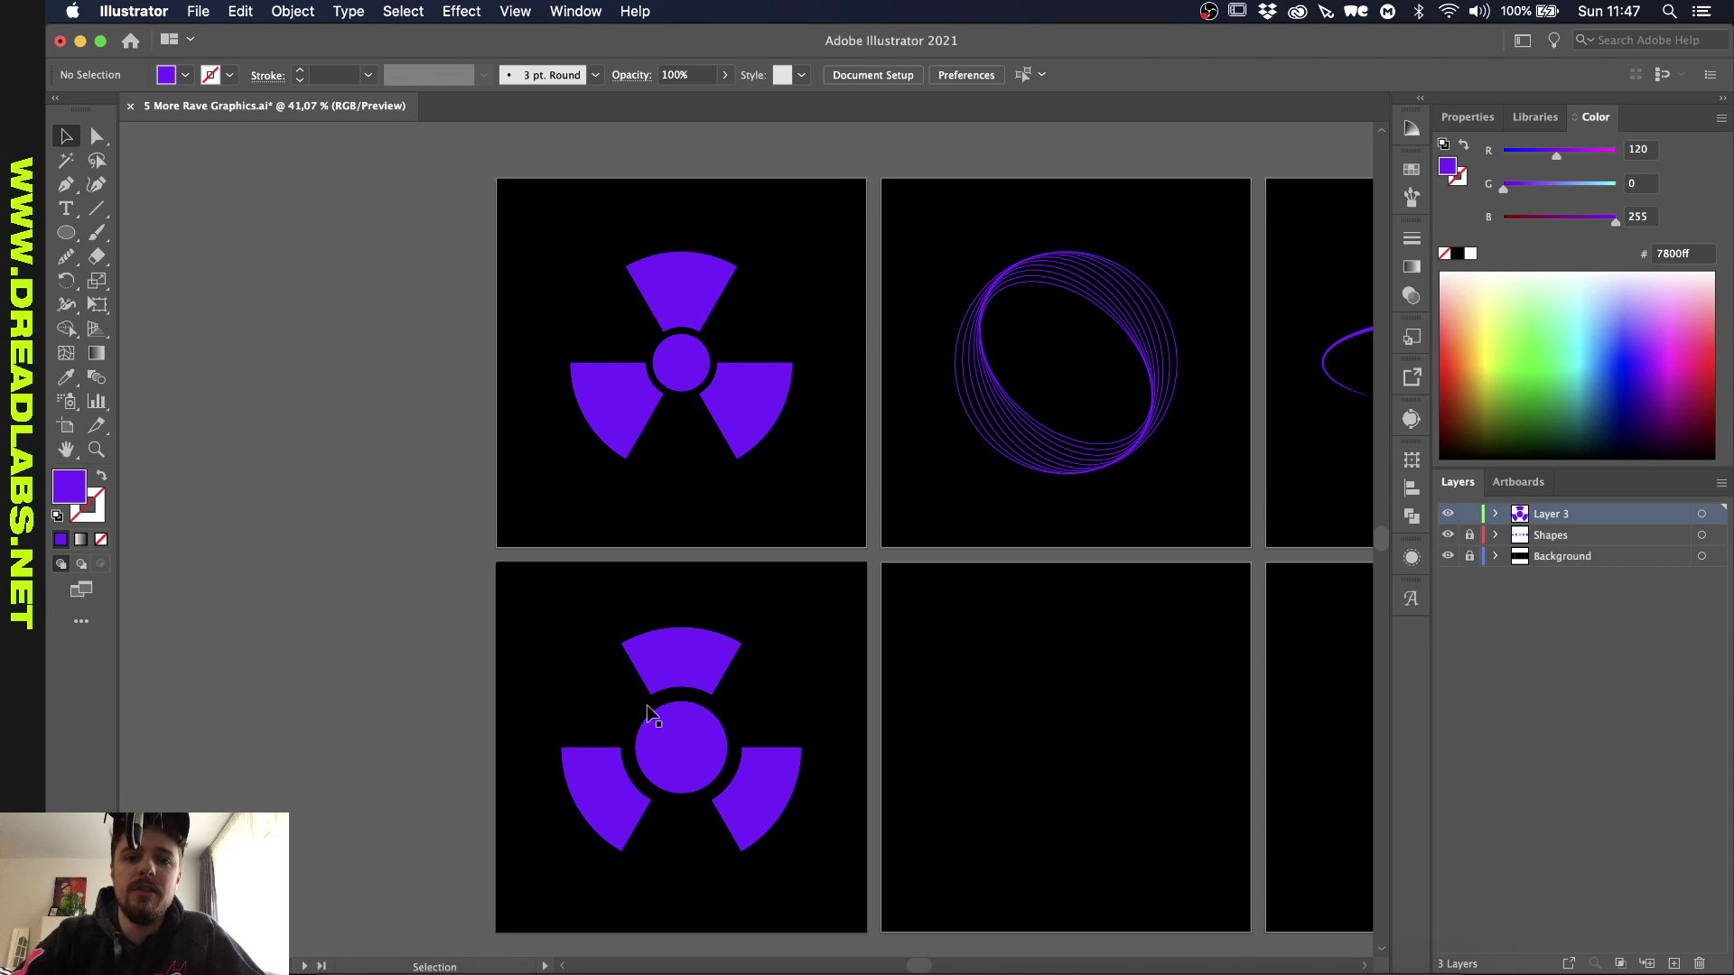
Step: Draw a circle about 346 px wide from the centre of the empty artboard below the spiral reference, and swap its fill and stroke
scroll(646, 706, "up", 1)
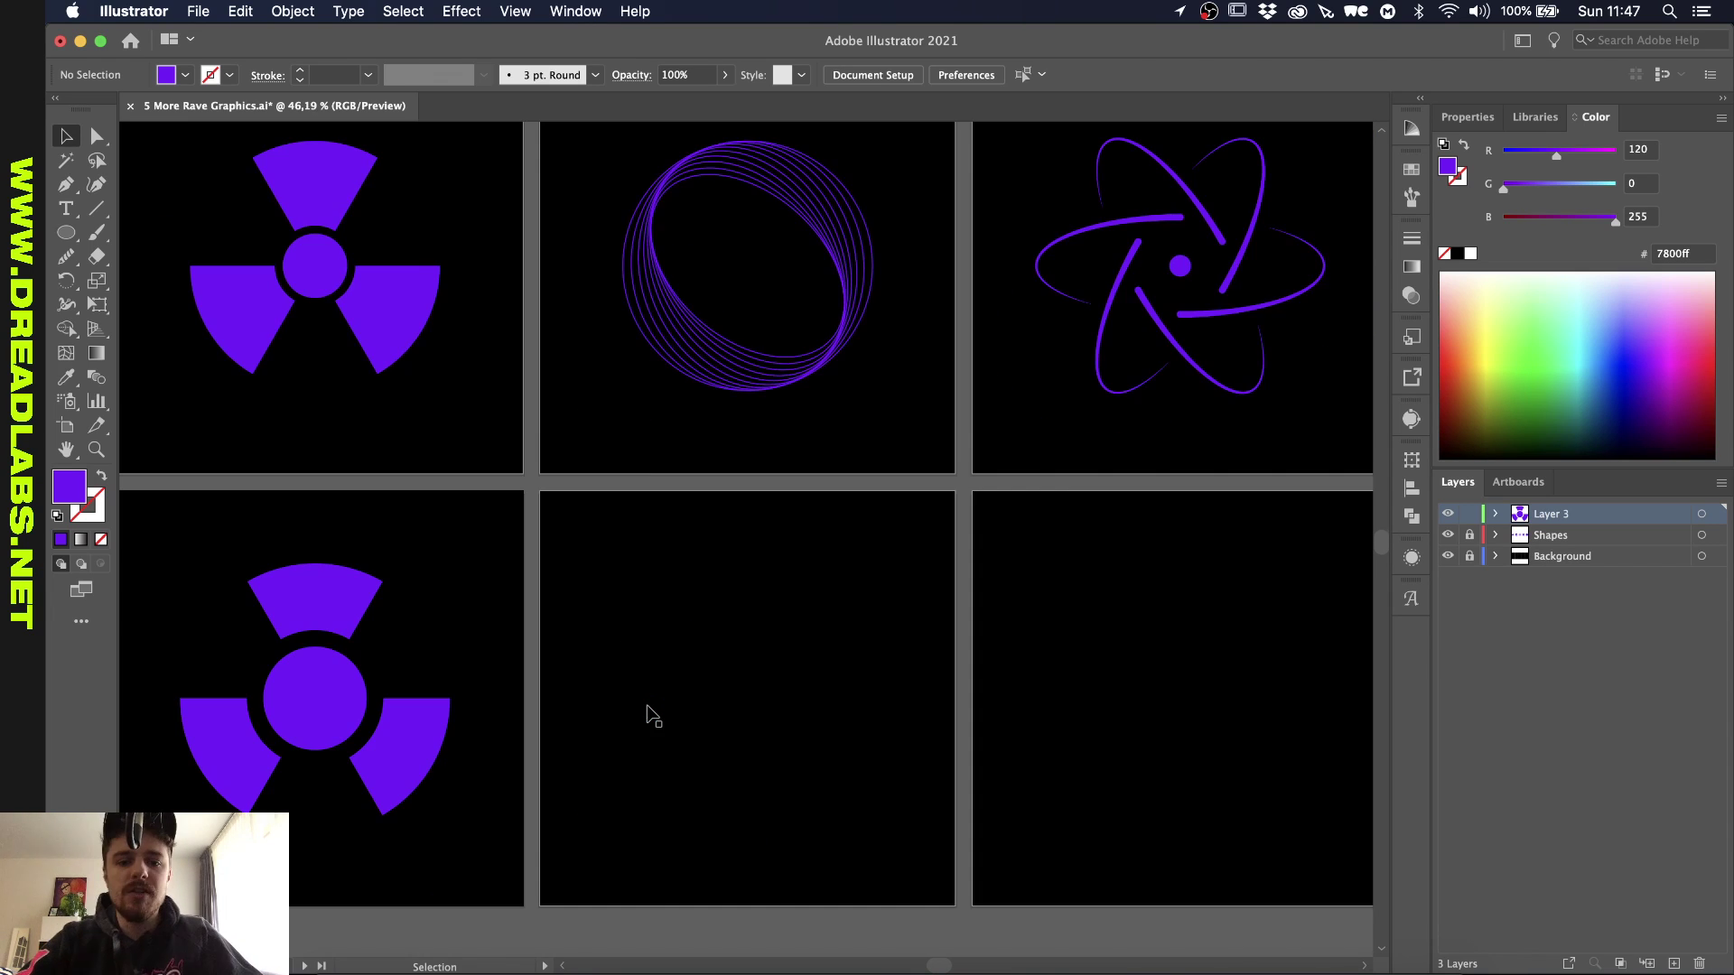
key("l")
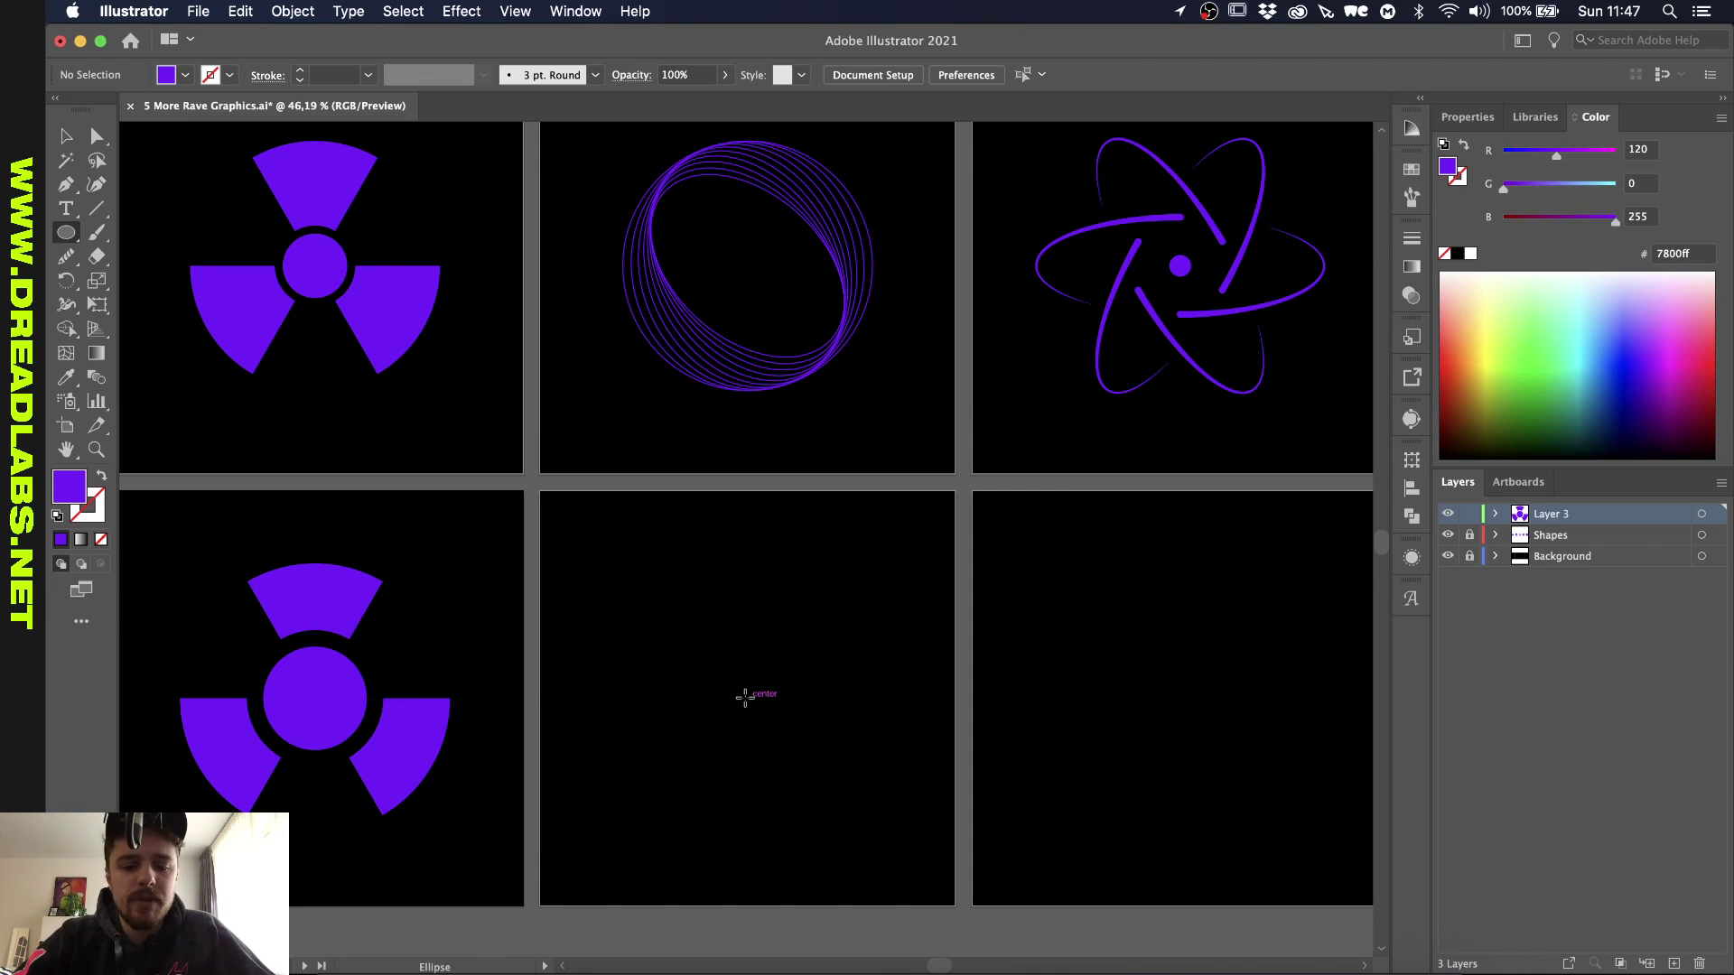
left_click_drag(745, 696, 892, 564)
key("v")
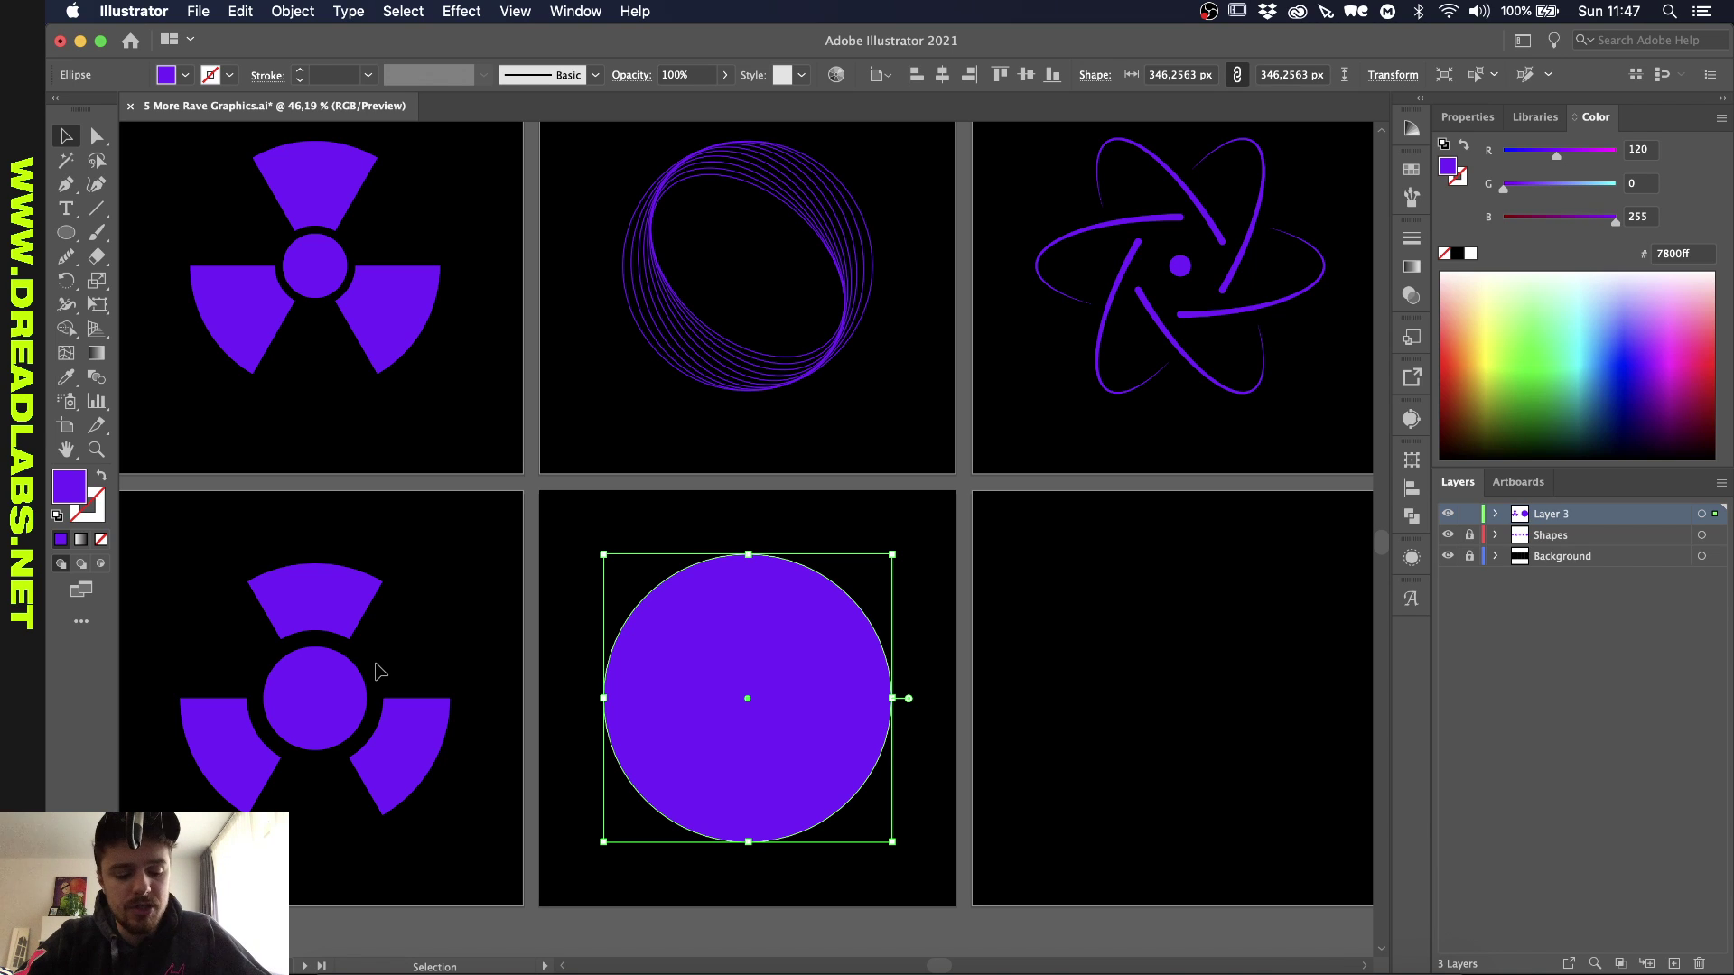
key("shift+x")
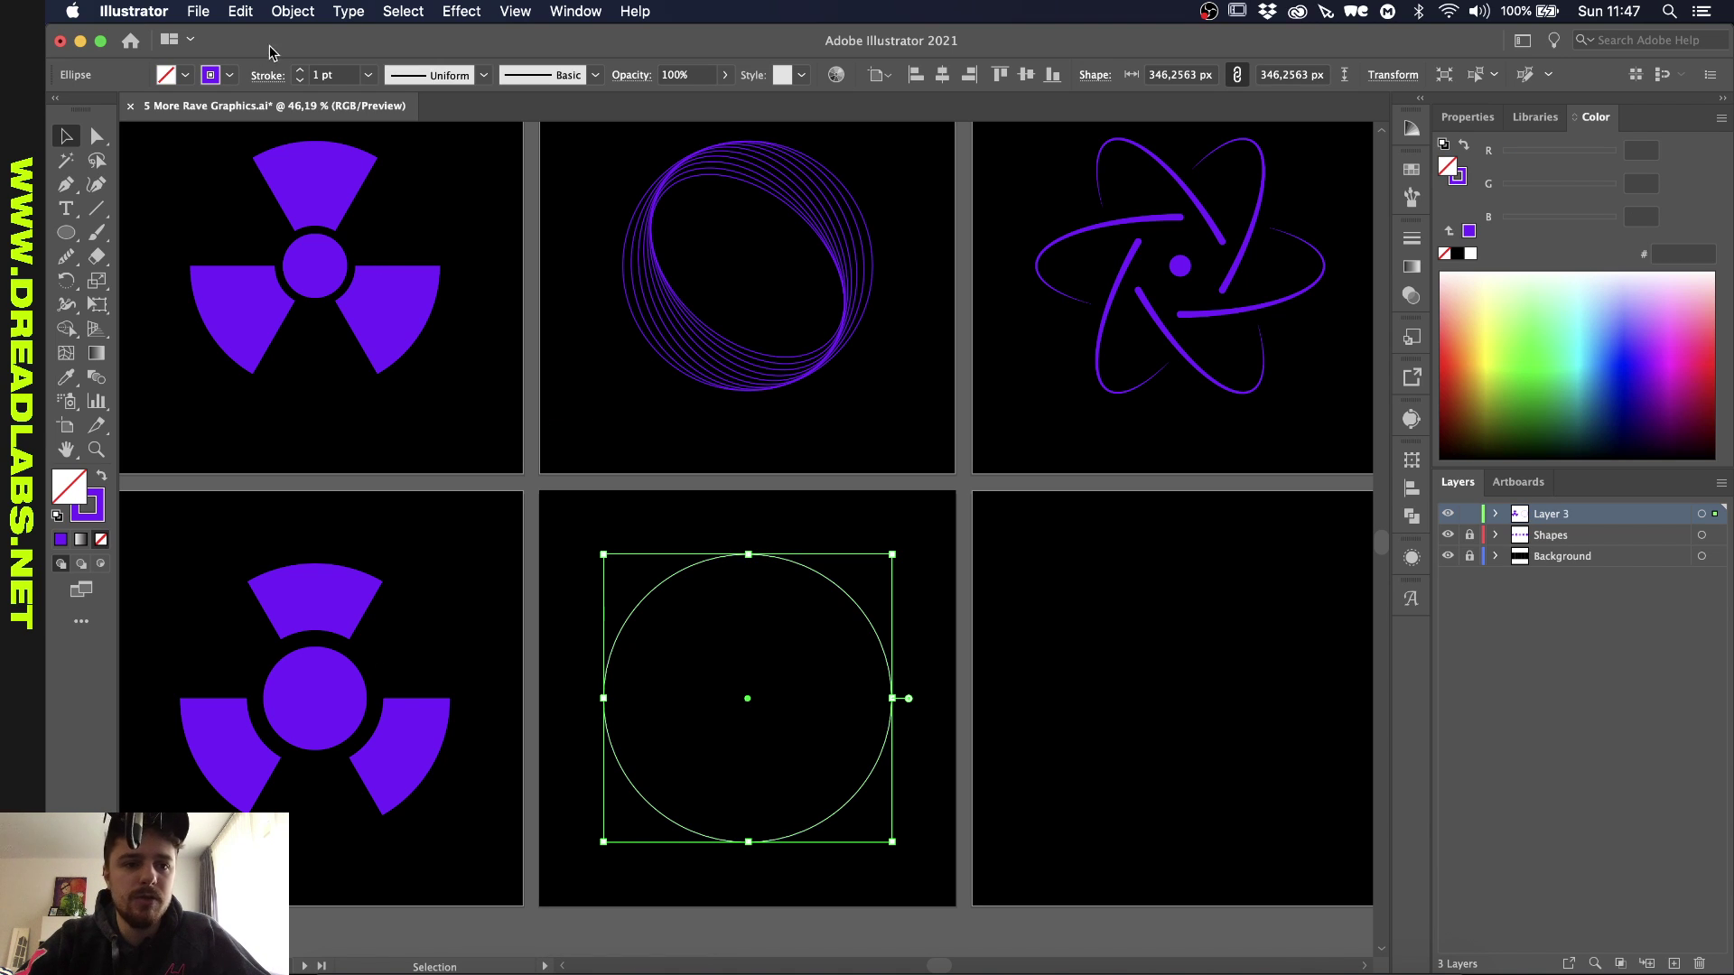
Step: Start a Transform effect on the circle with 90% horizontal scale and a 10° rotation angle
left_click(462, 12)
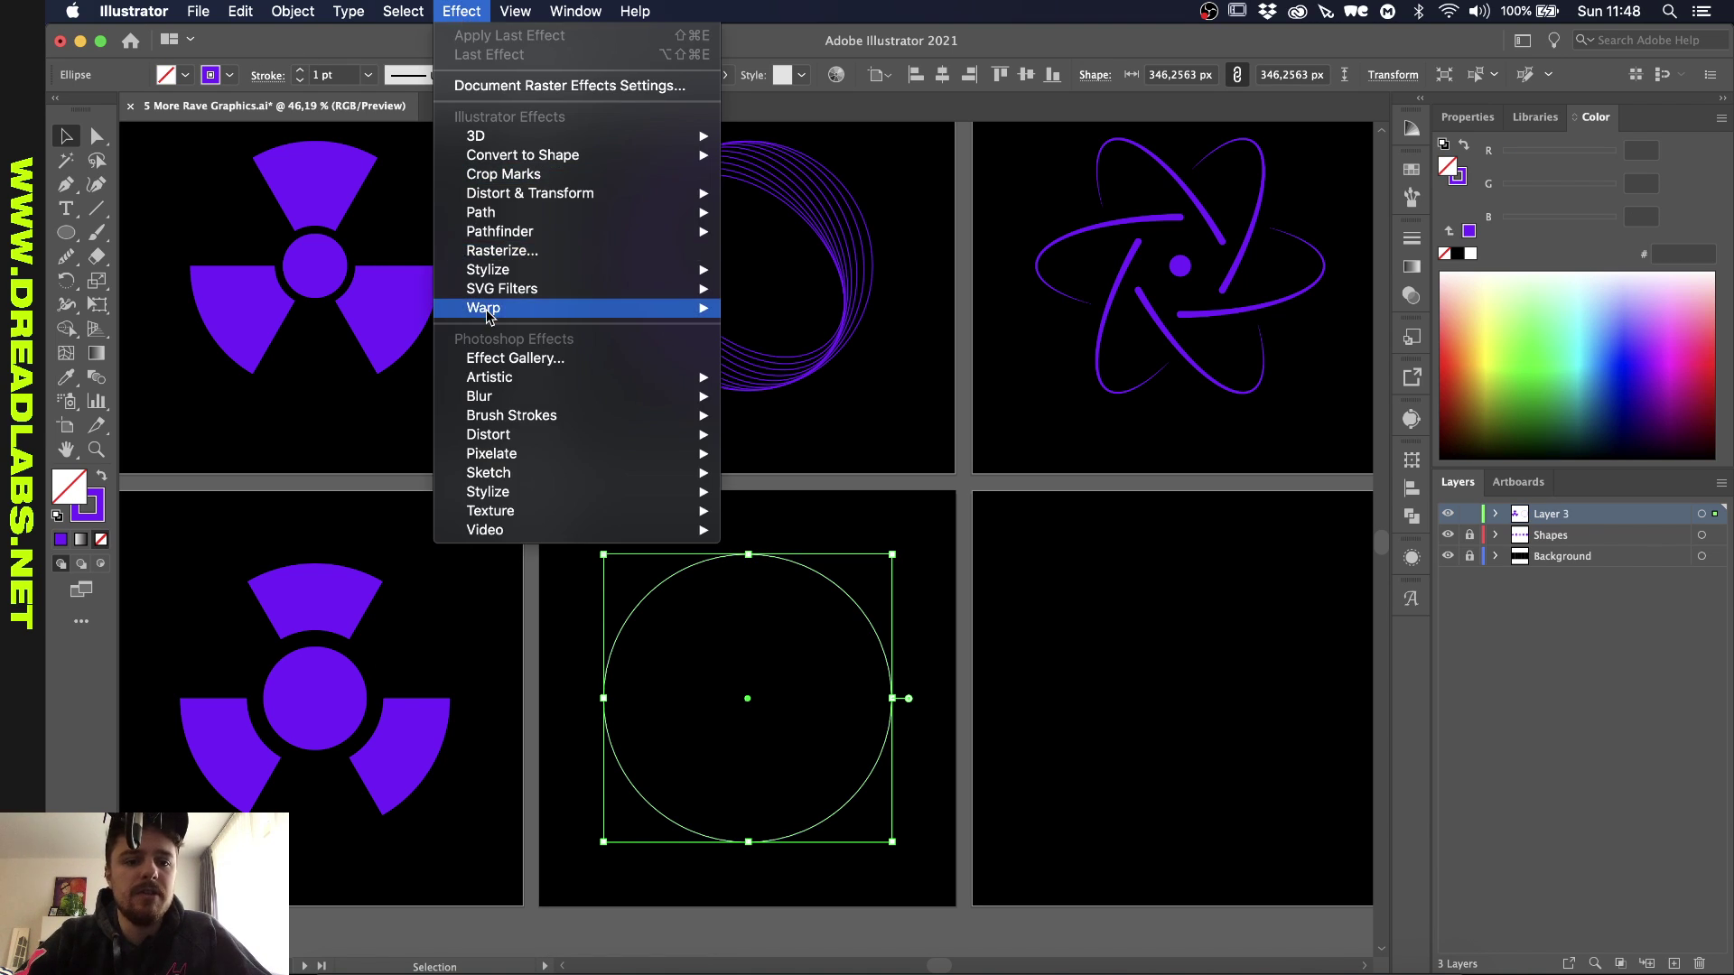
mouse_move(529, 164)
mouse_move(532, 195)
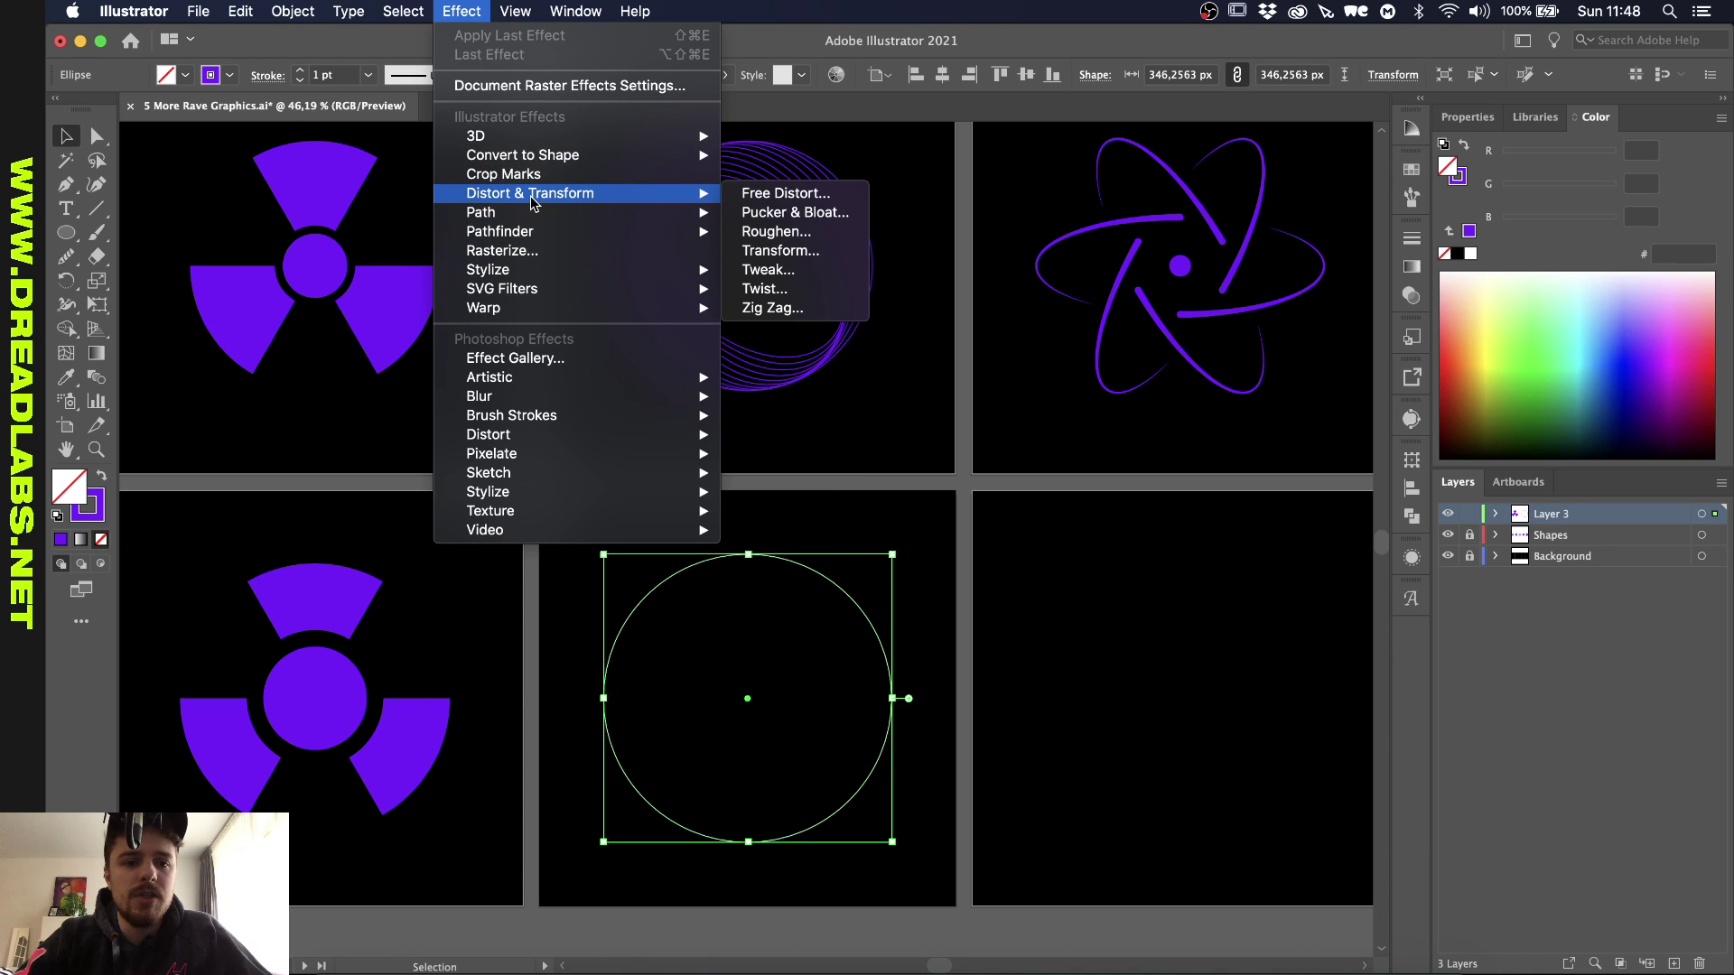
left_click(781, 251)
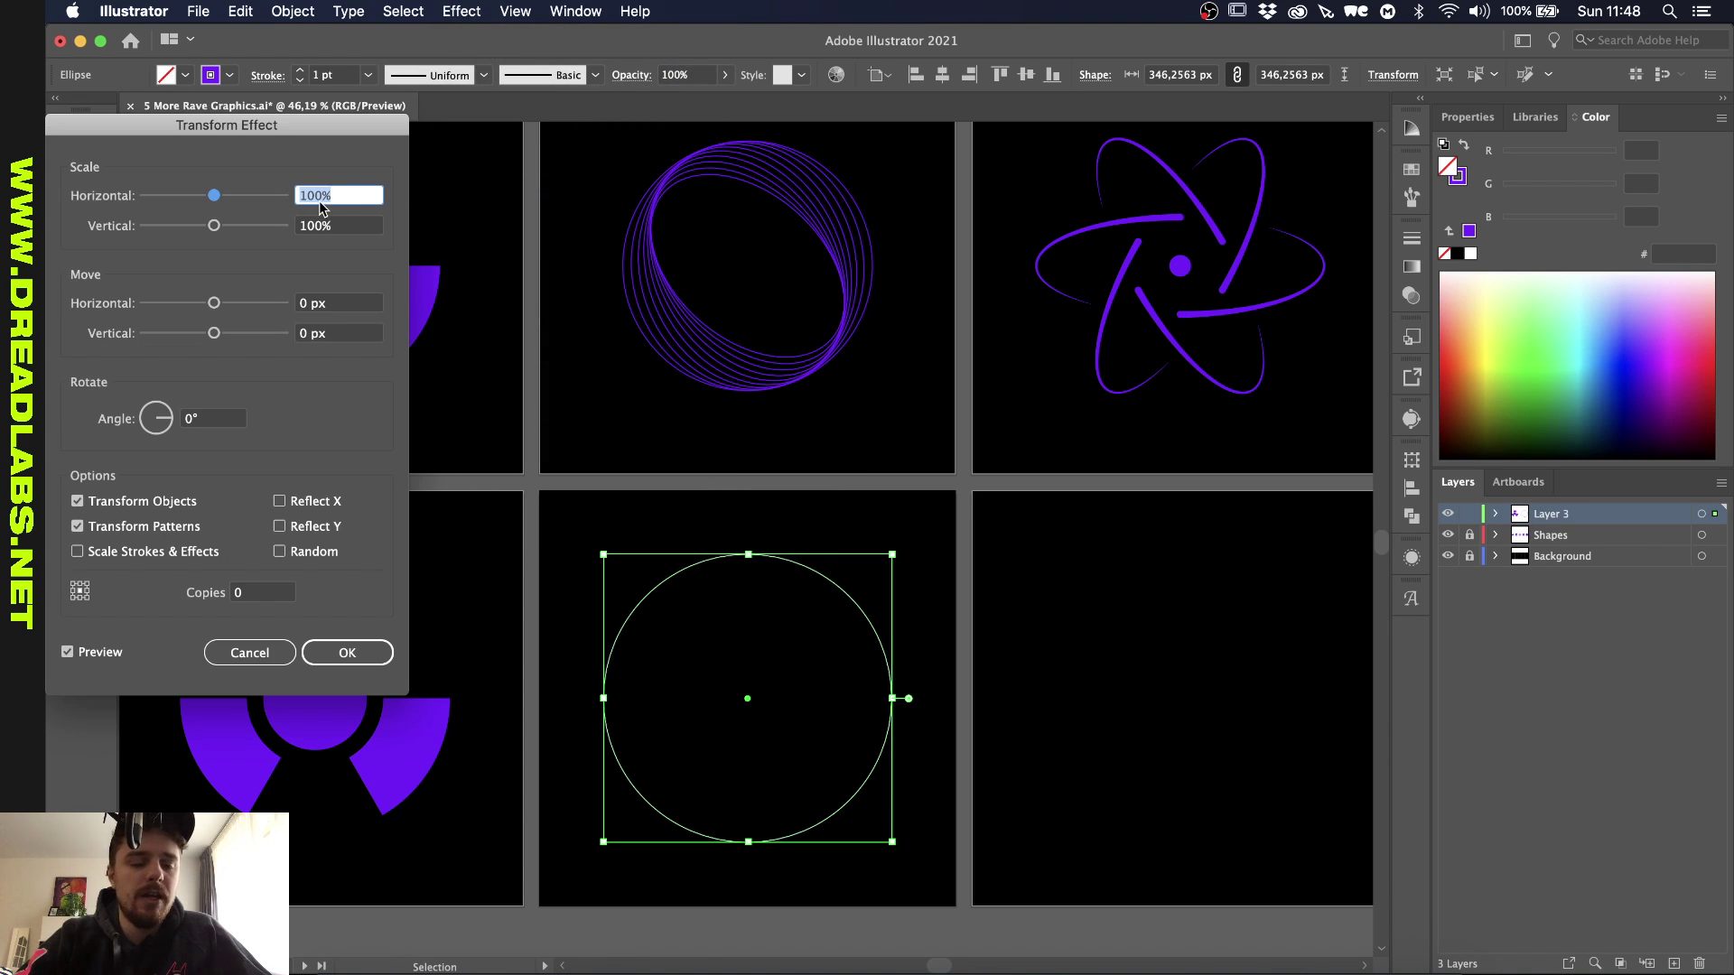
key("shift+Down")
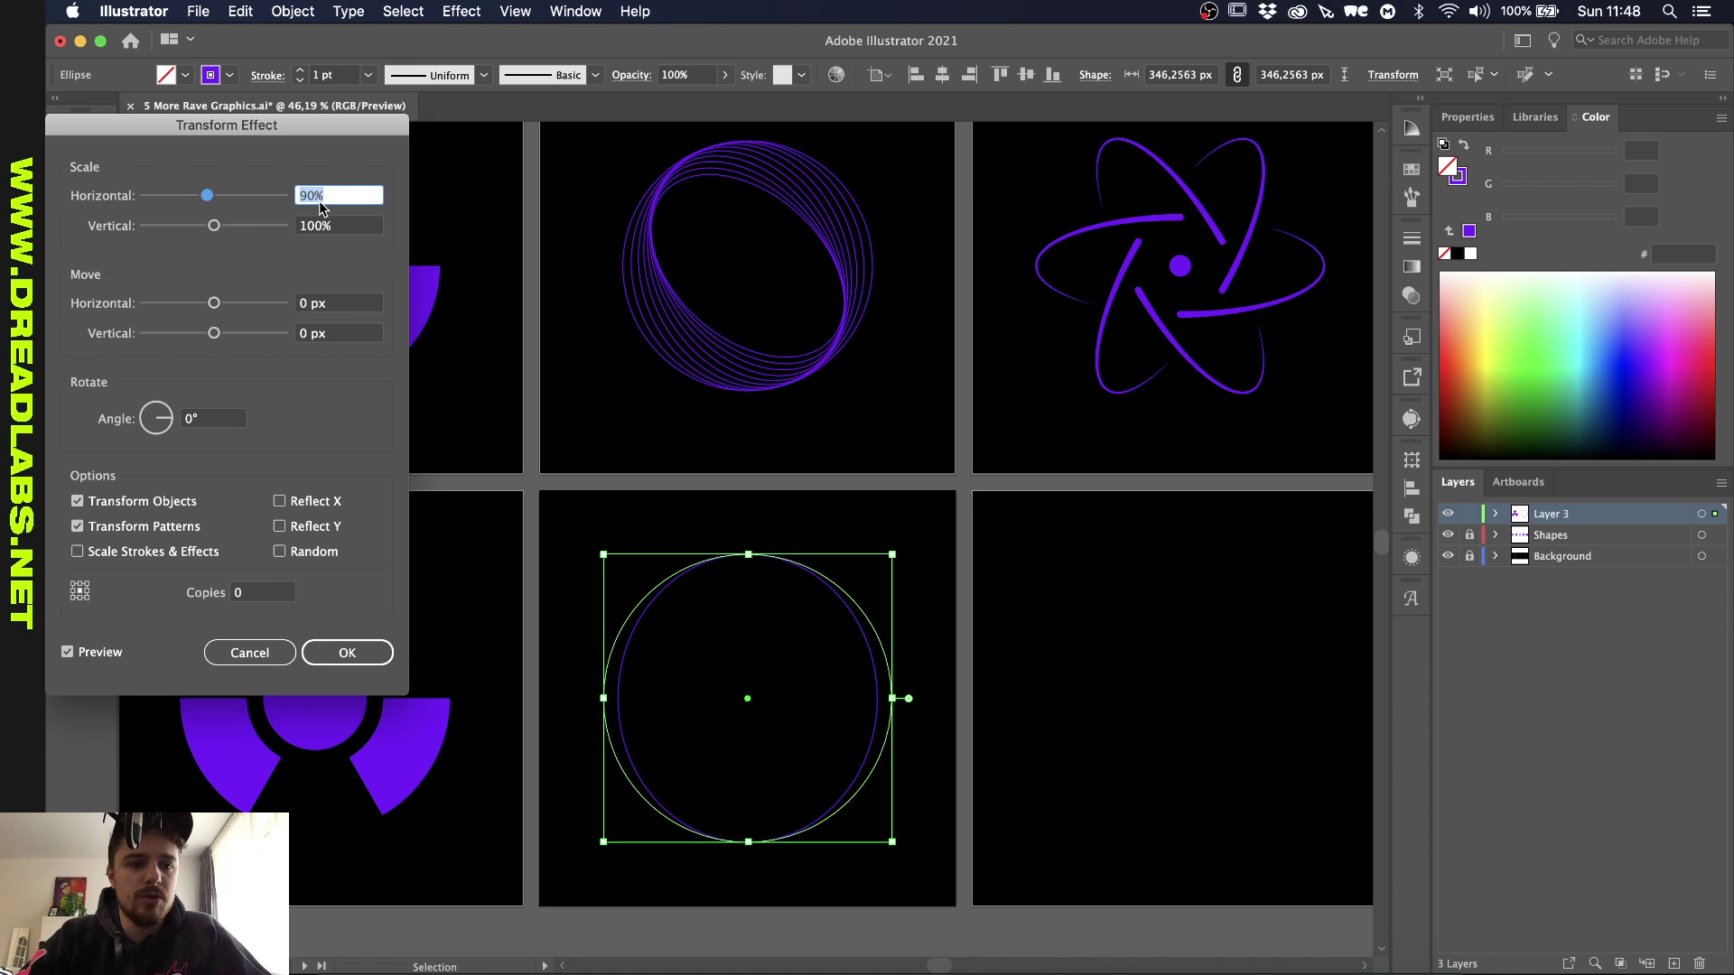
key("shift+Down")
key("shift+Up")
left_click(213, 421)
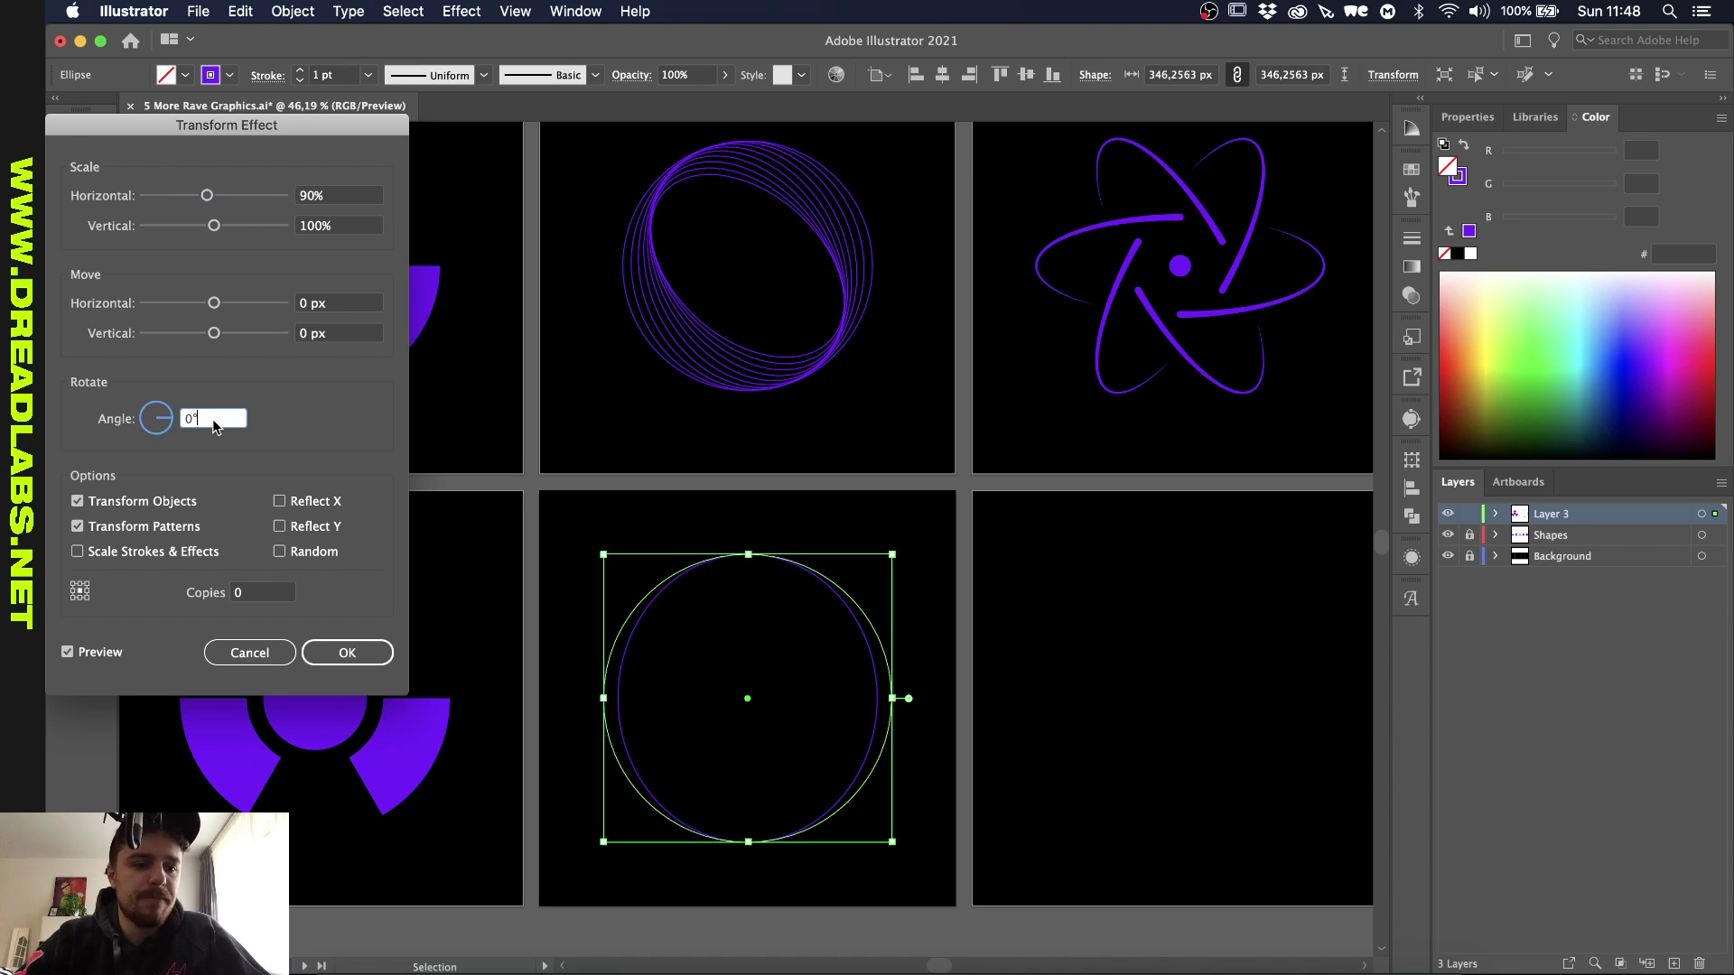
key("shift+Down")
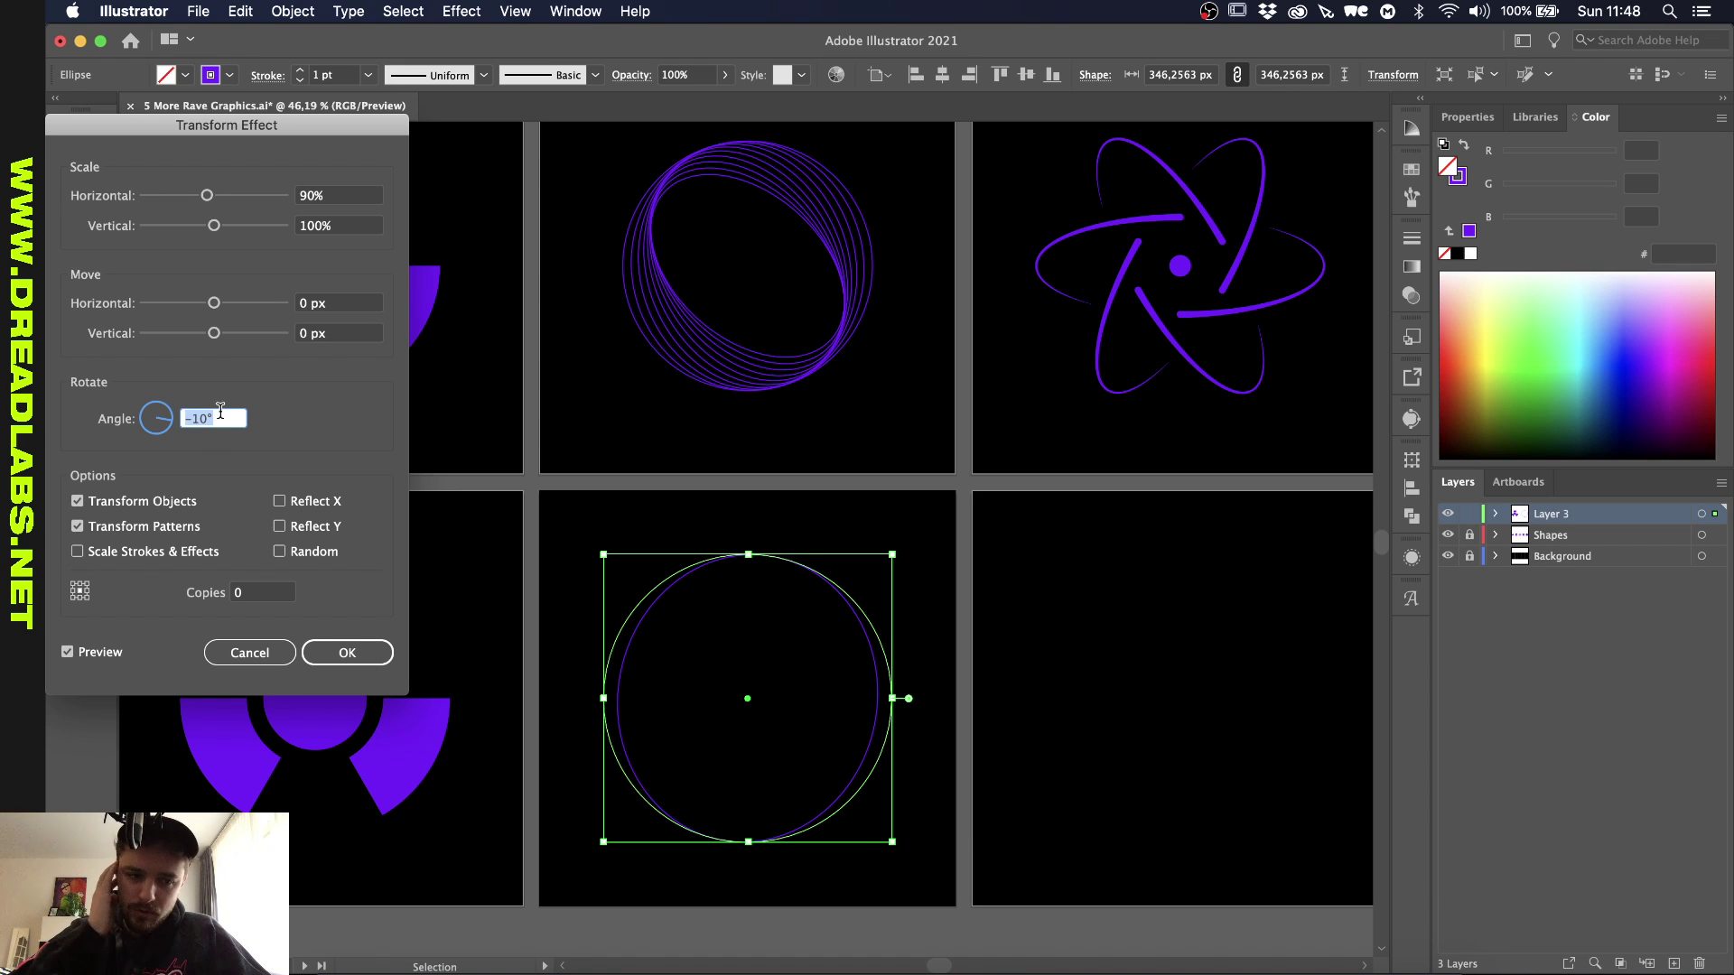
key("shift+Up")
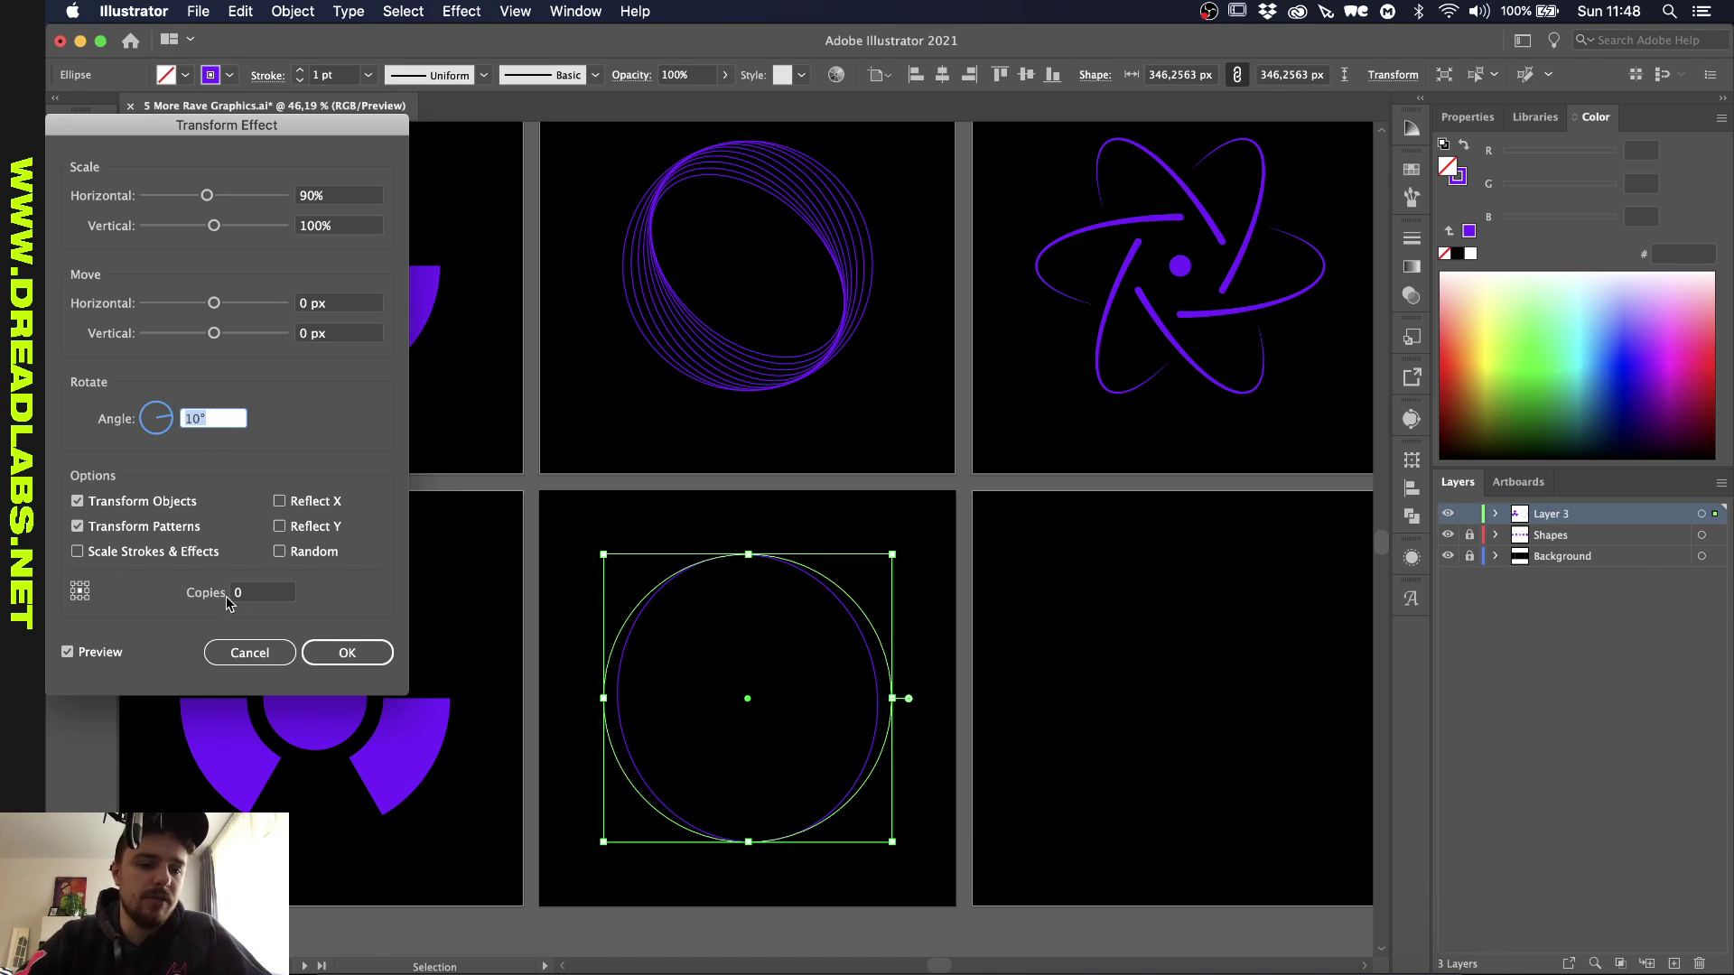
Step: Set the Transform effect to 19 copies and apply it to the circle
left_click(257, 593)
type("2")
key("Up")
key("Up")
key("Up")
key("Up")
key("Up")
key("Up")
key("Up")
key("Up")
key("Up")
key("Up")
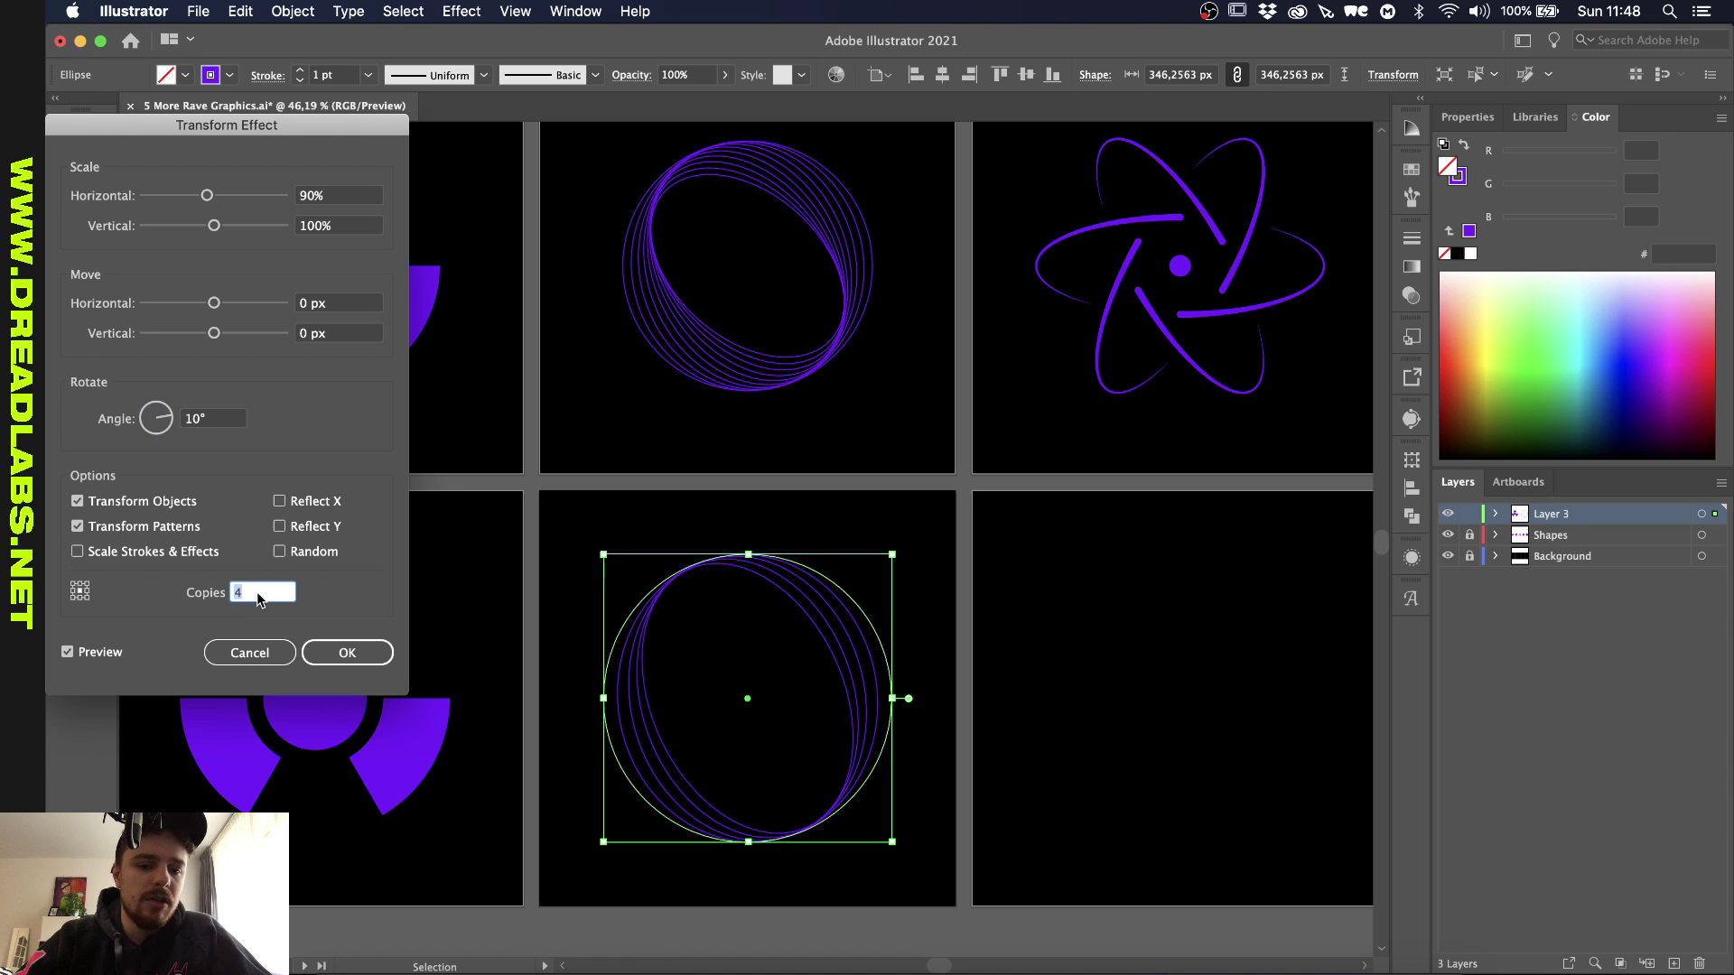
key("Up")
key("Up")
key("Up")
key("Up")
key("Up")
key("Up")
key("Up")
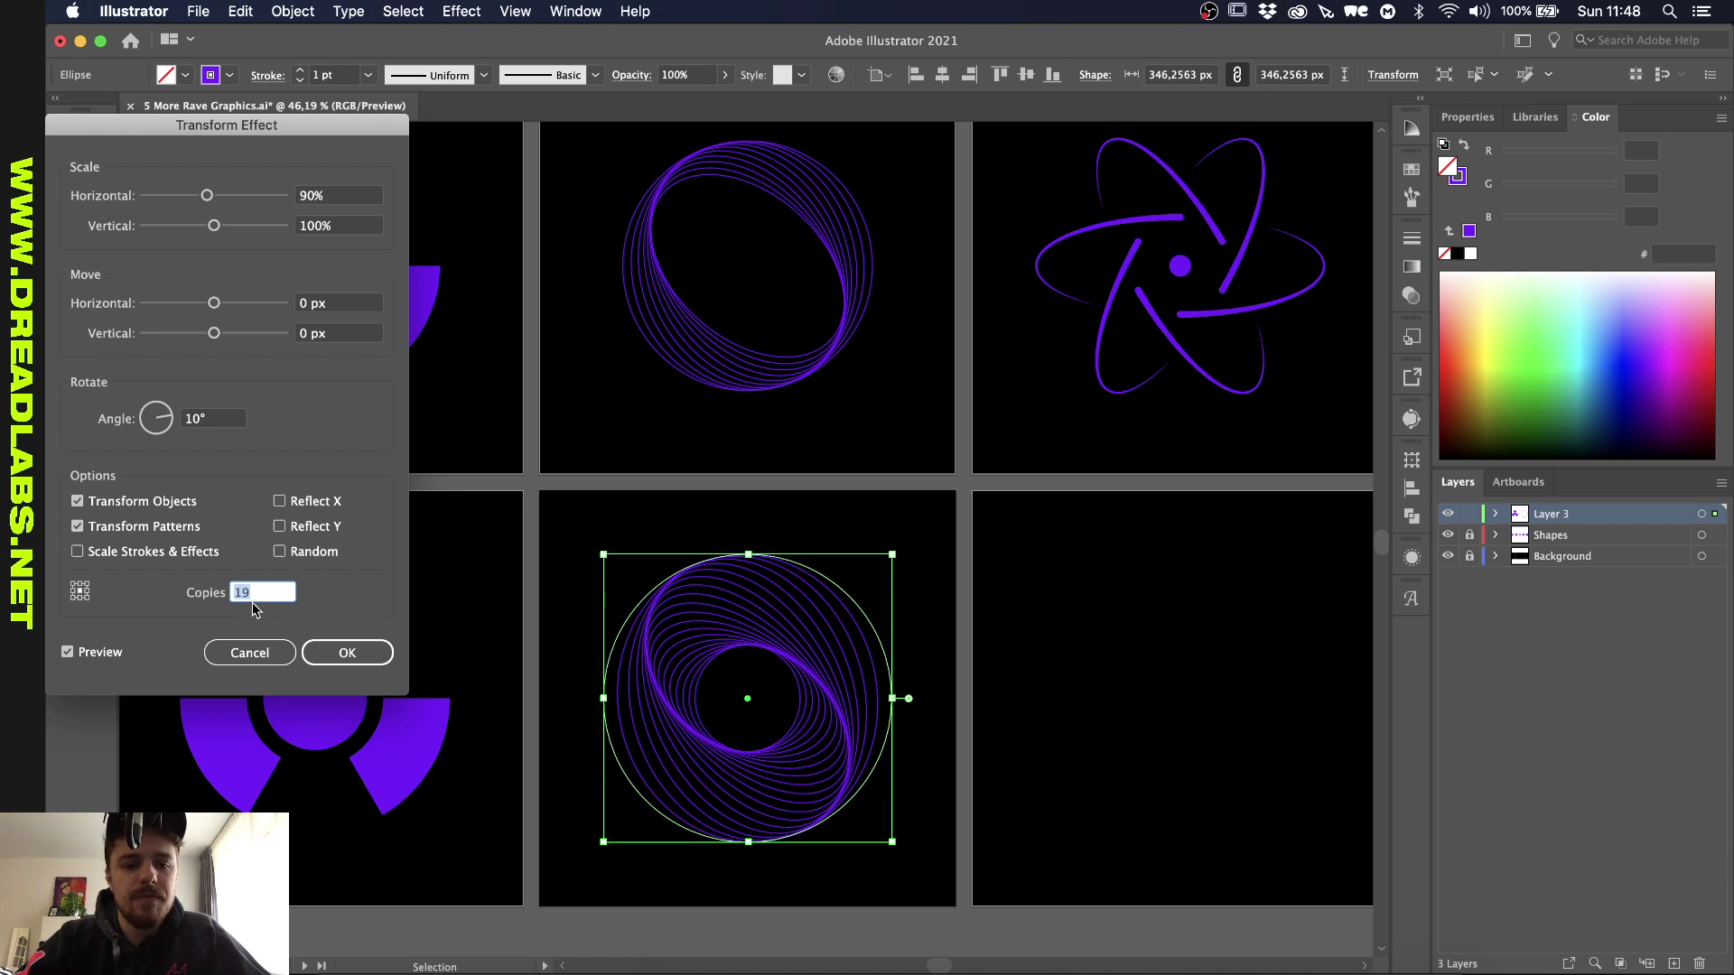
left_click(331, 647)
Step: Reopen the spiral circle's Transform effect from its appearance attributes, try several rotation angles, and set the angle to -10°
left_click(632, 517)
left_click_drag(586, 520, 712, 607)
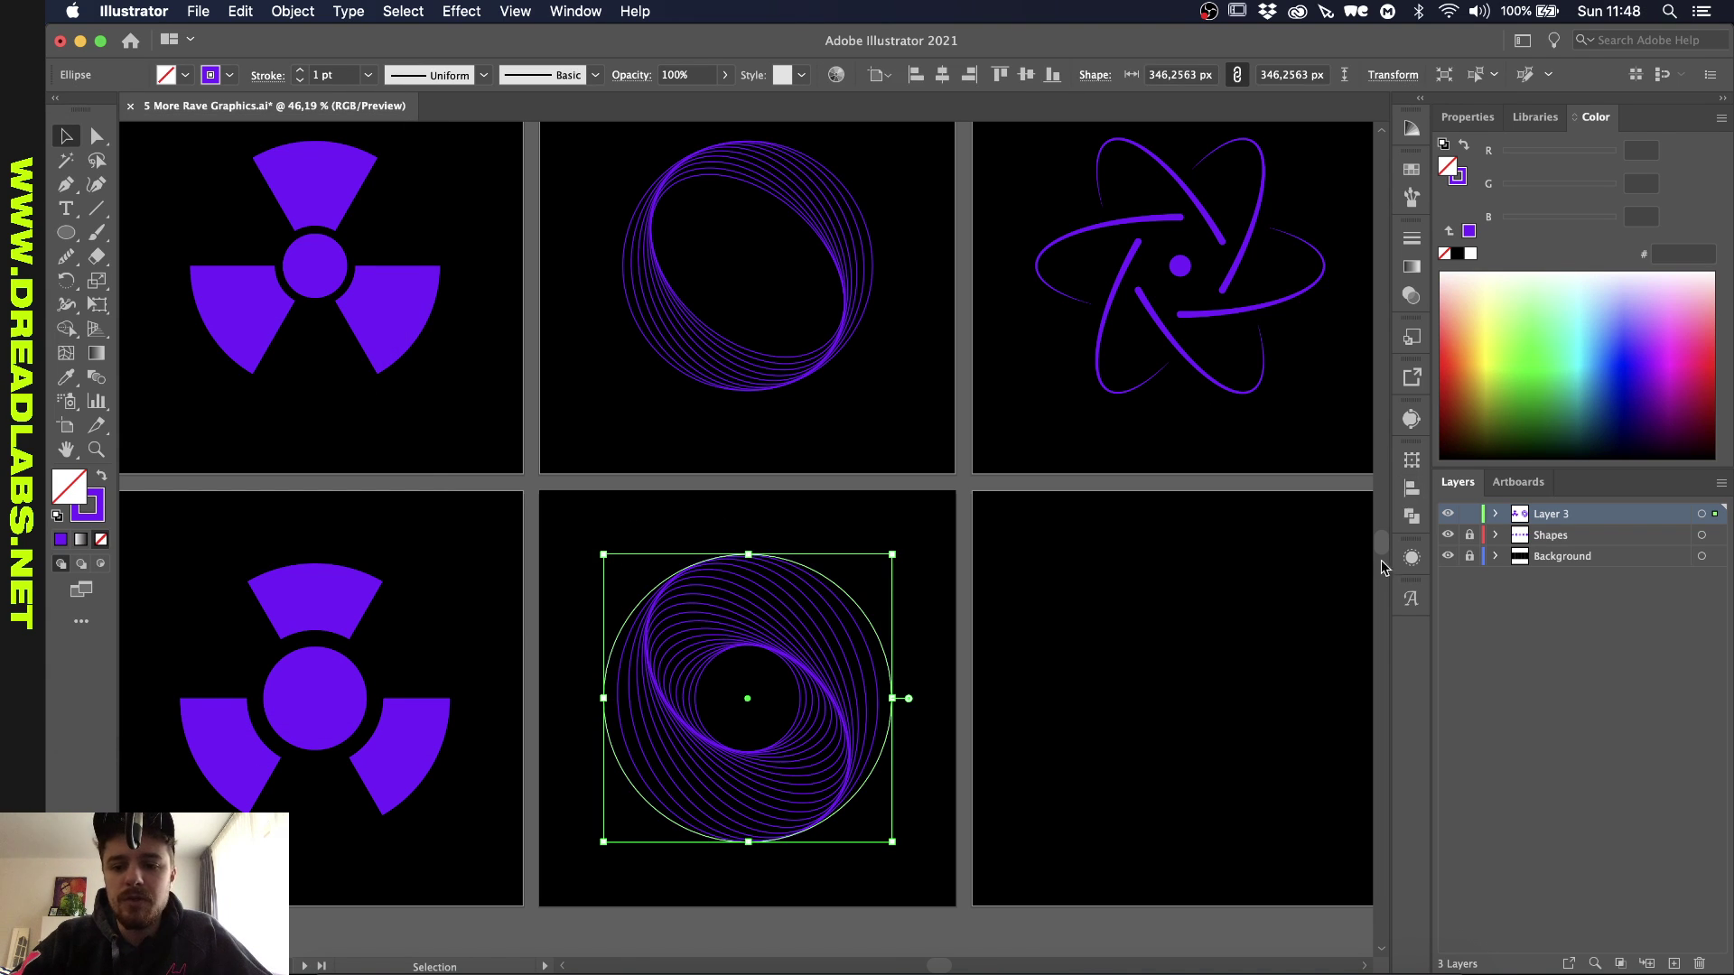
left_click(1414, 560)
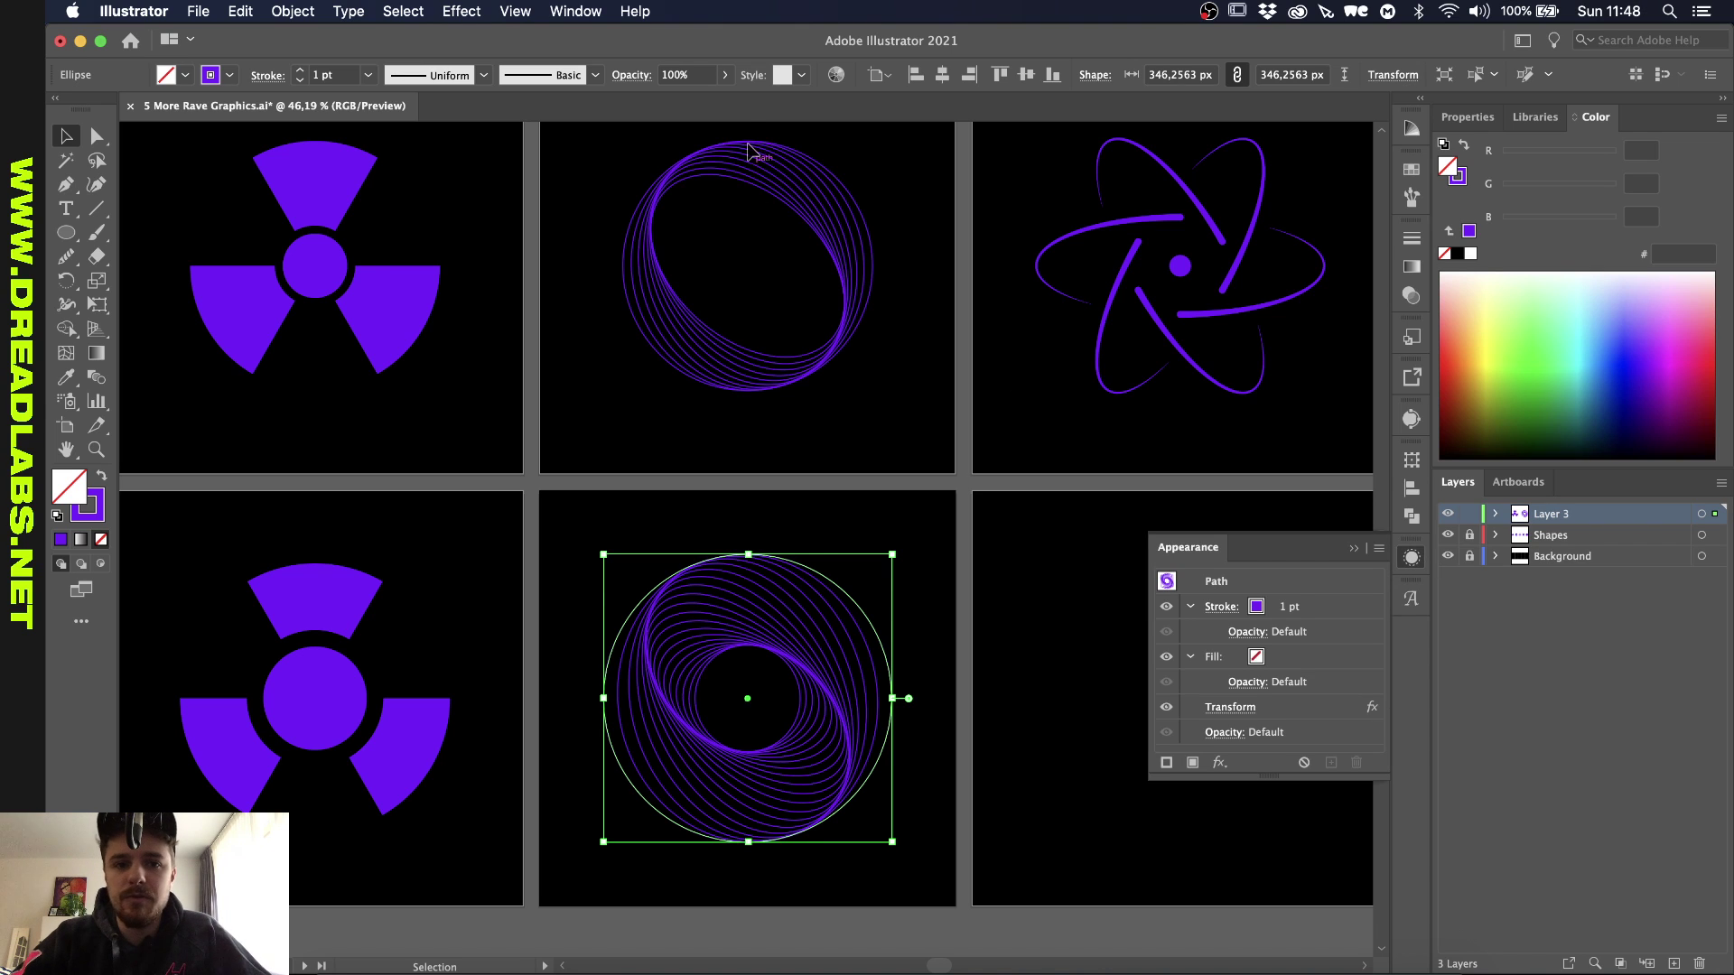
left_click(1242, 709)
left_click(216, 418)
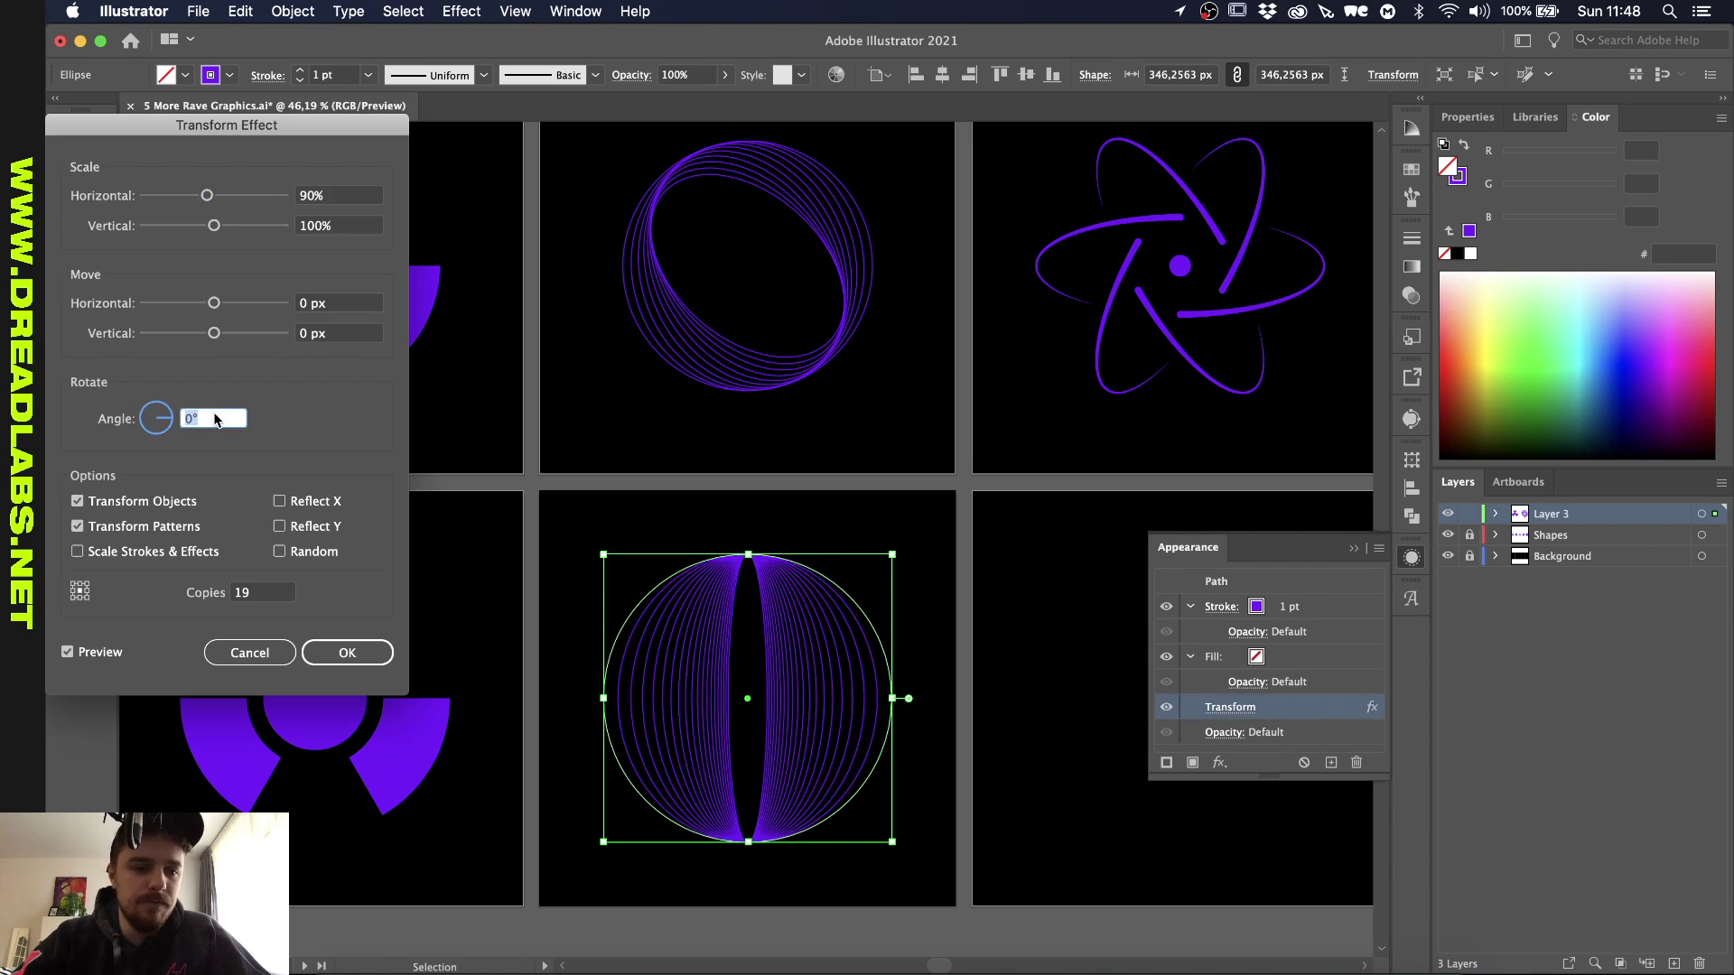
type("0")
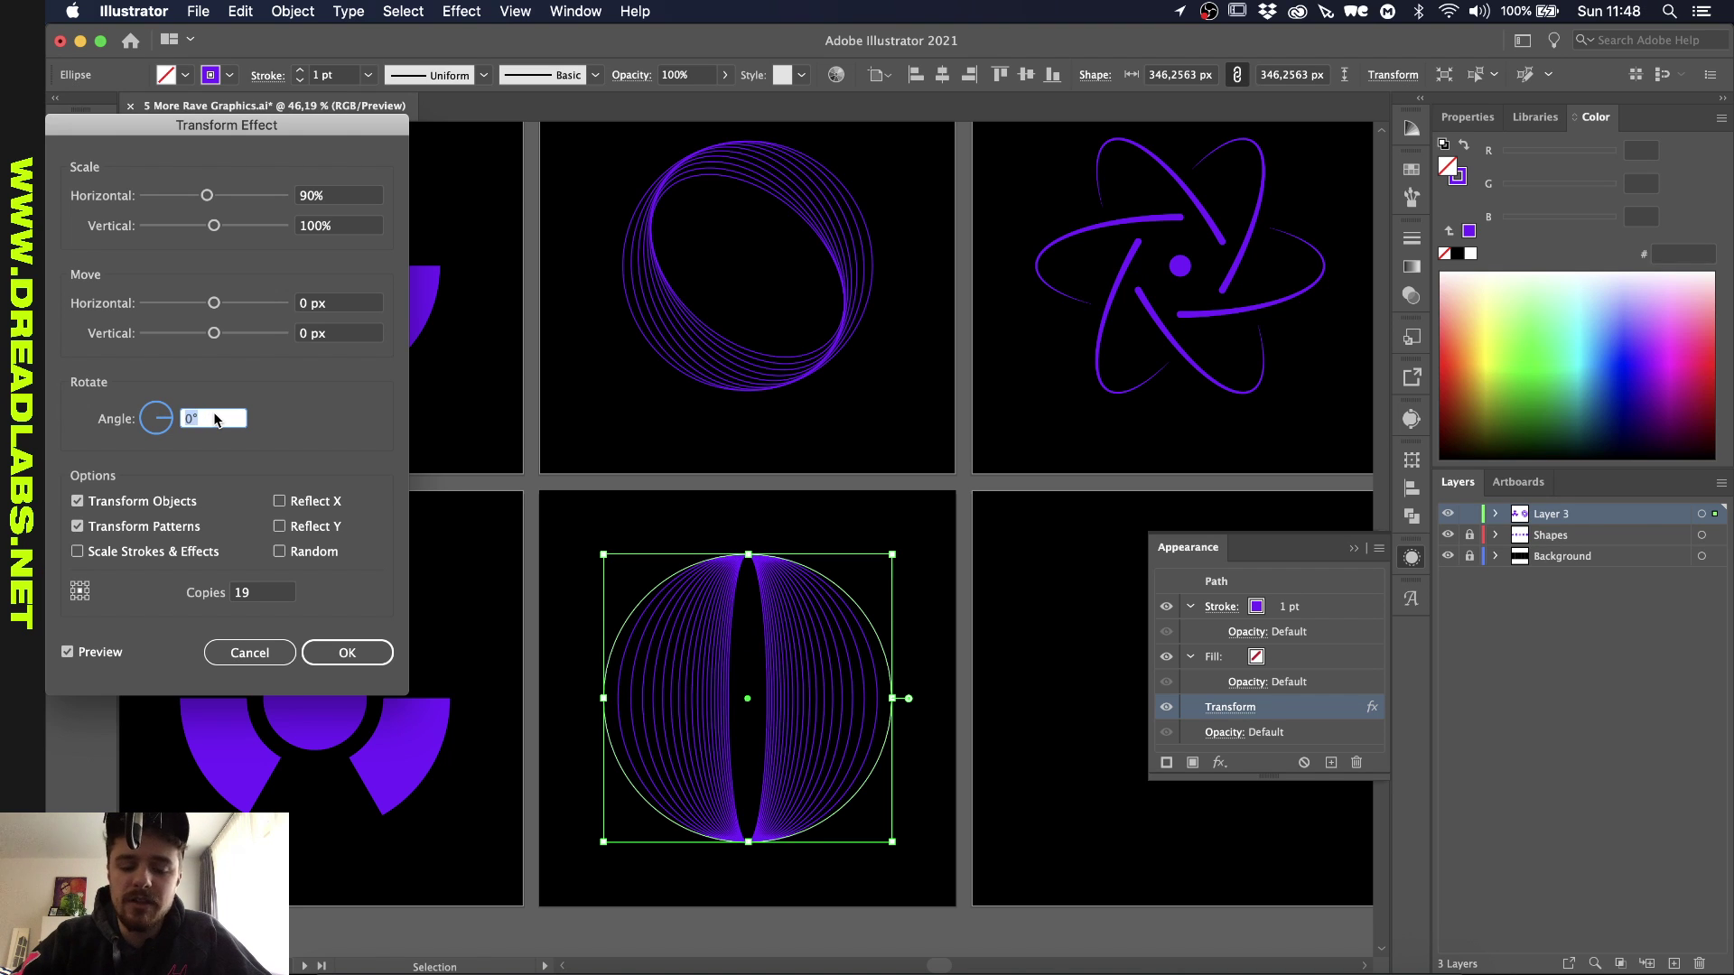
key("shift+Down")
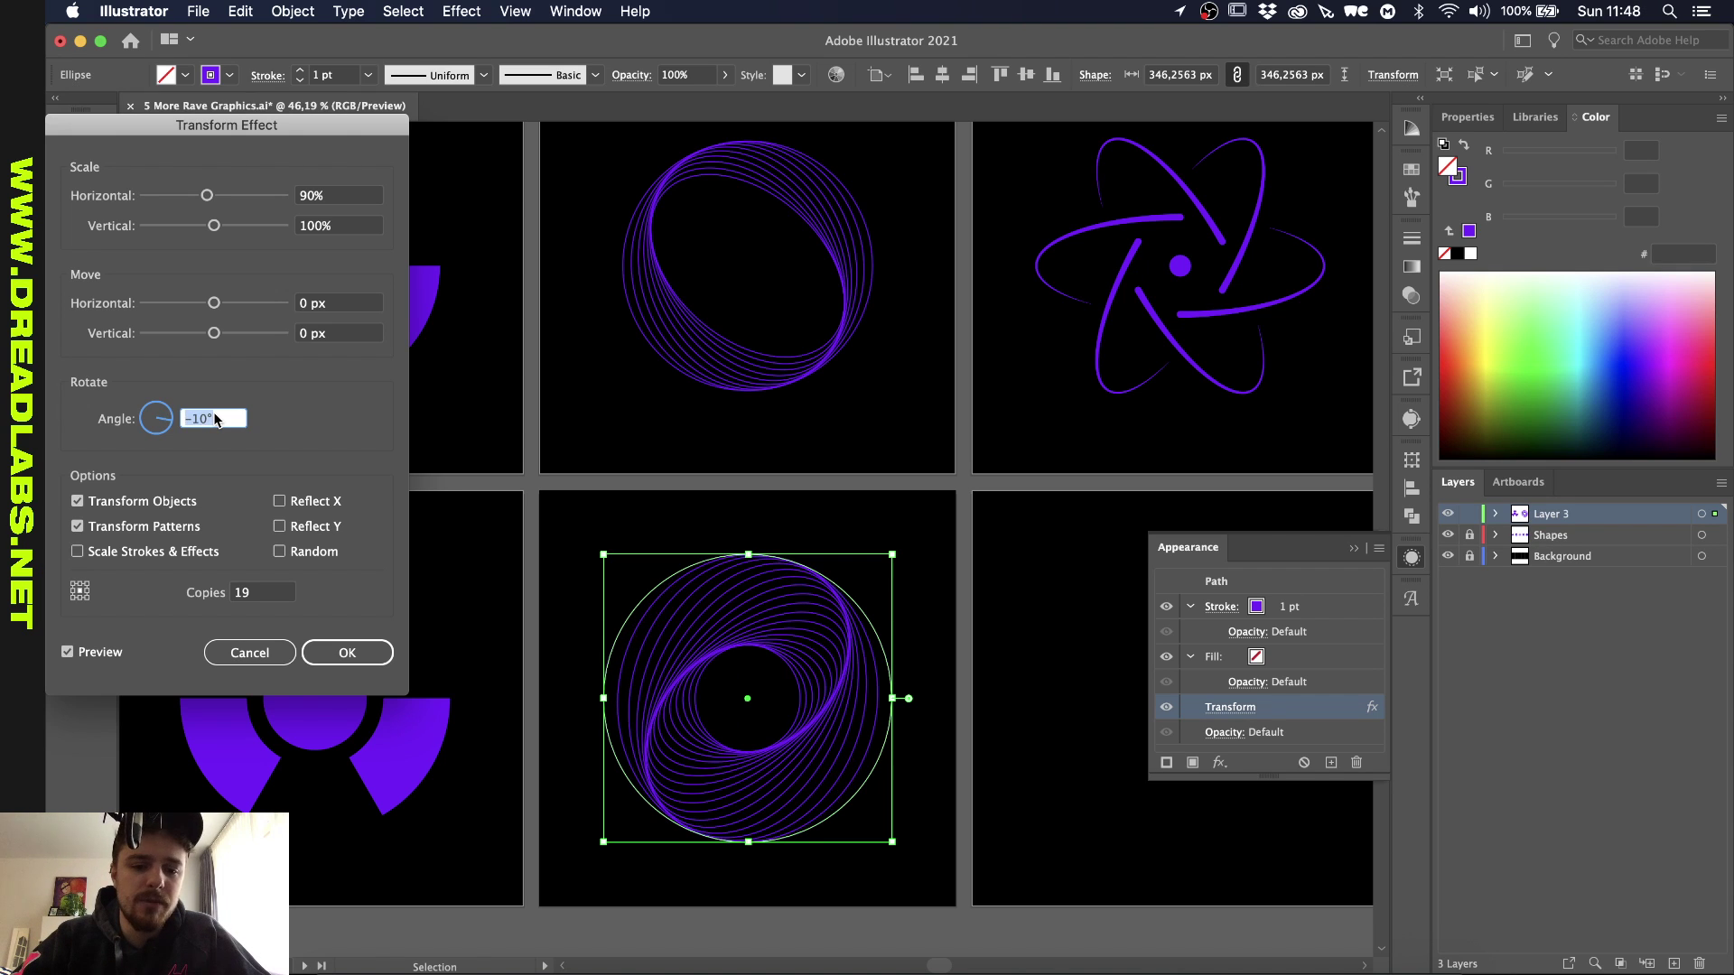
key("shift+Down")
key("shift+Down")
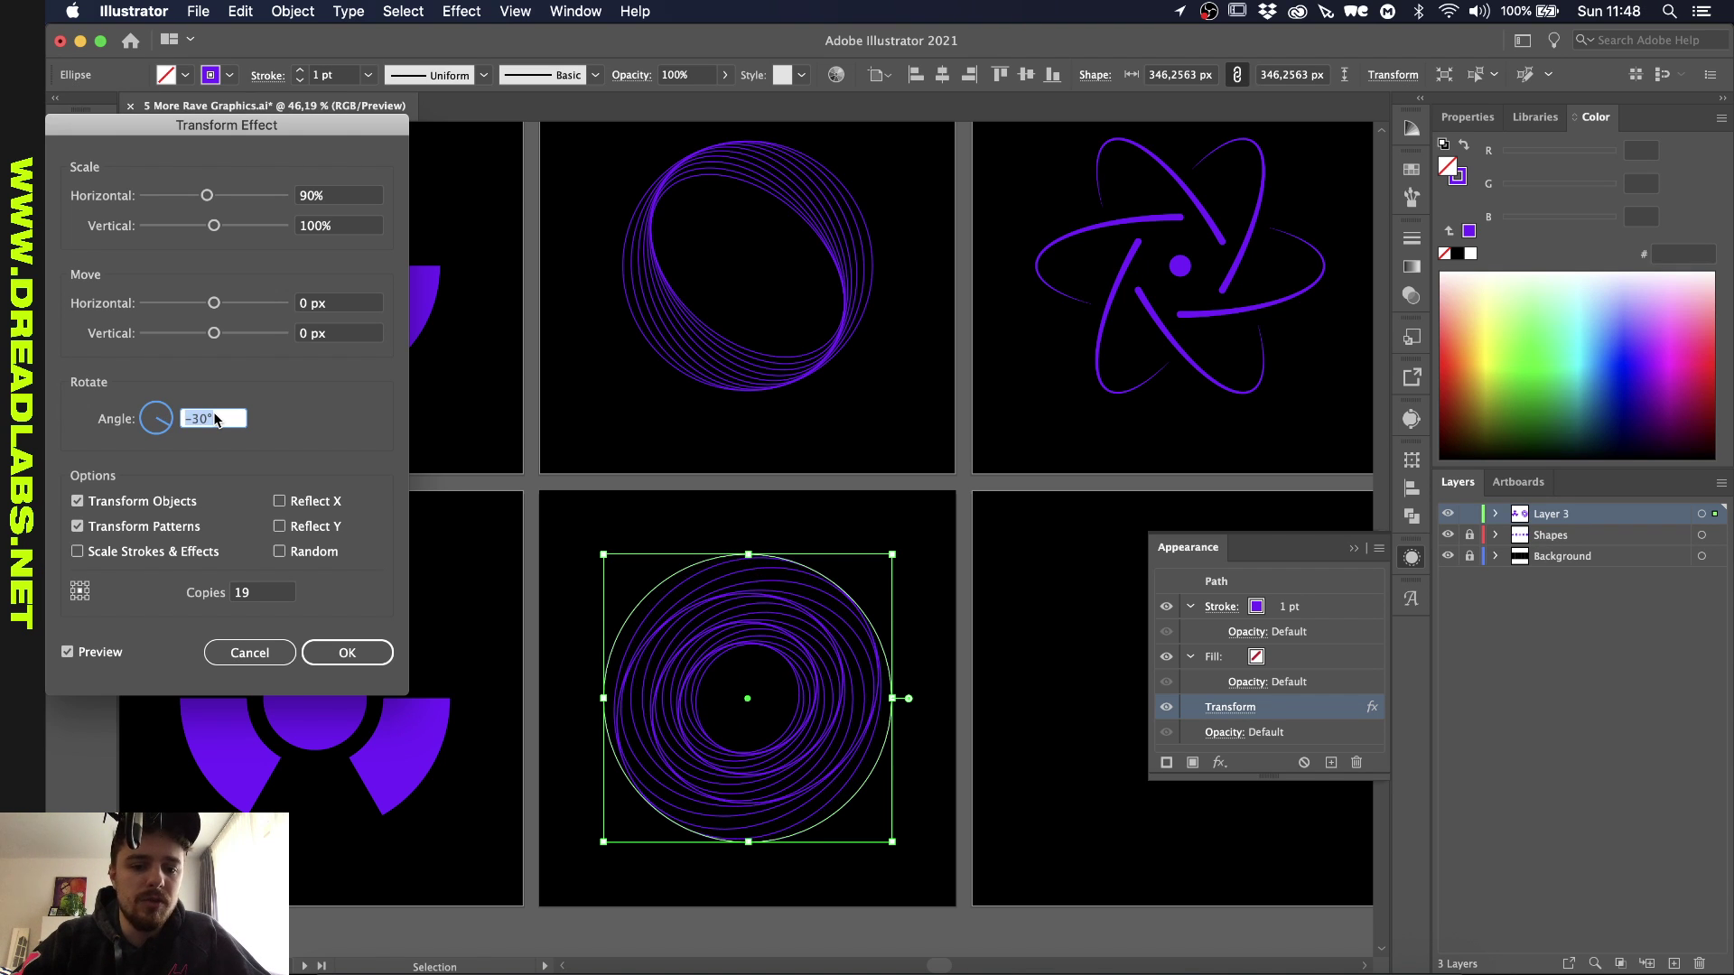
key("shift+Up")
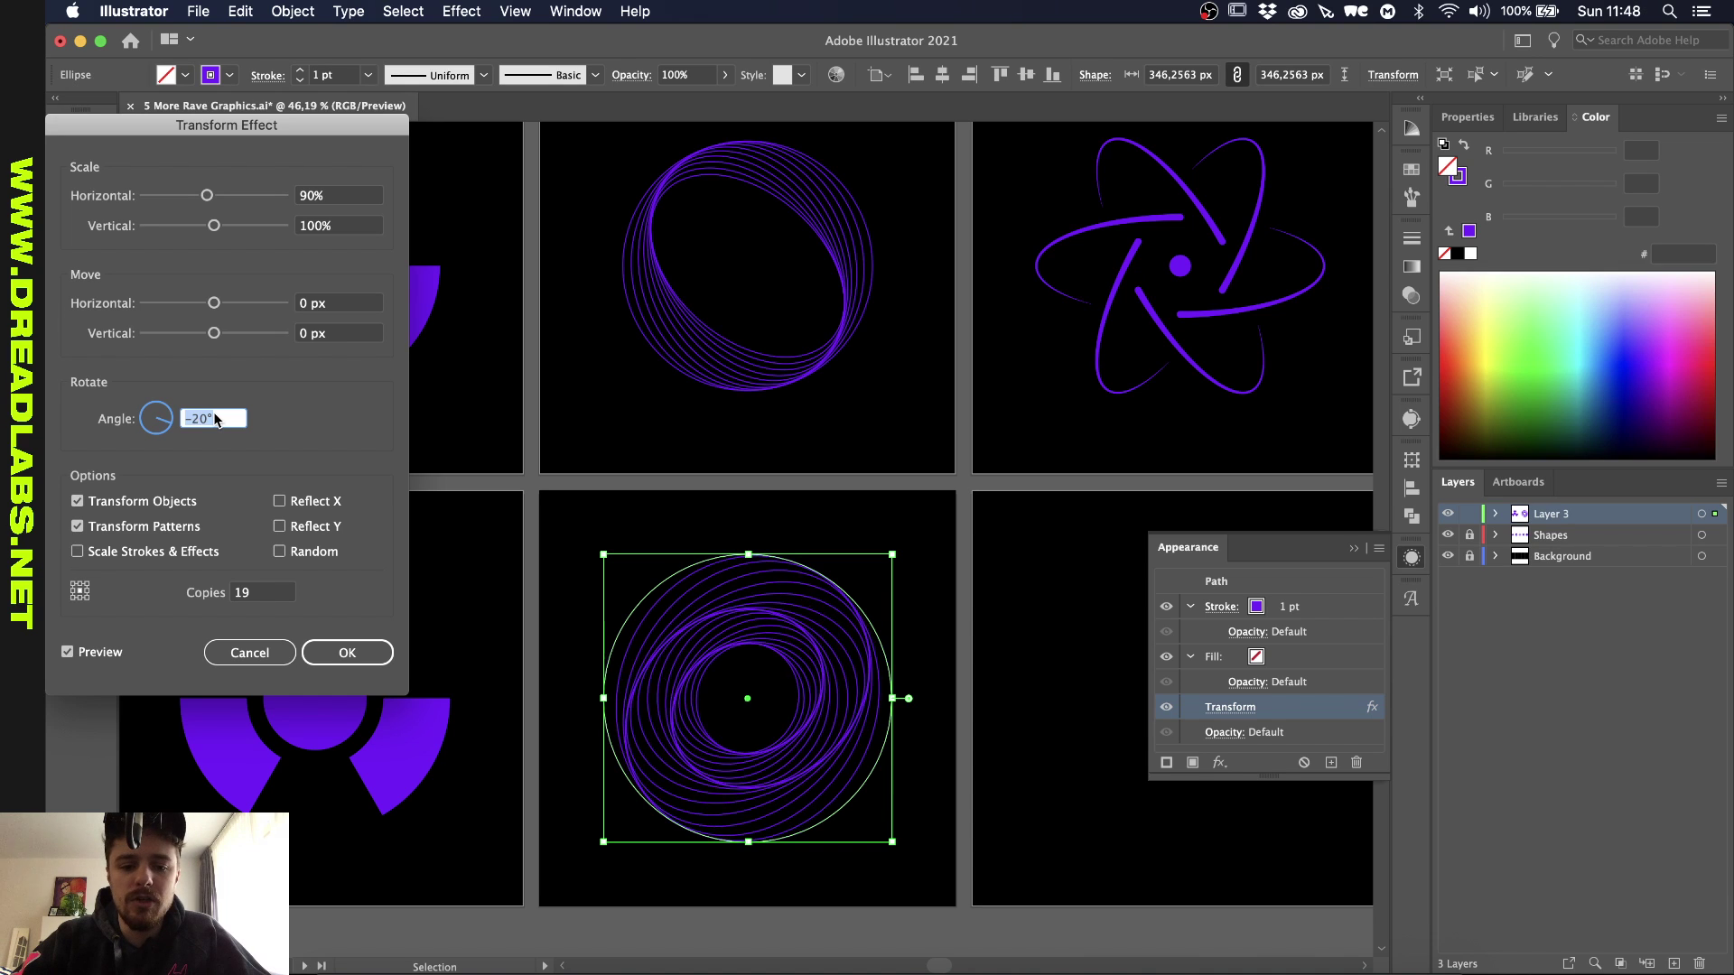
key("shift+Up")
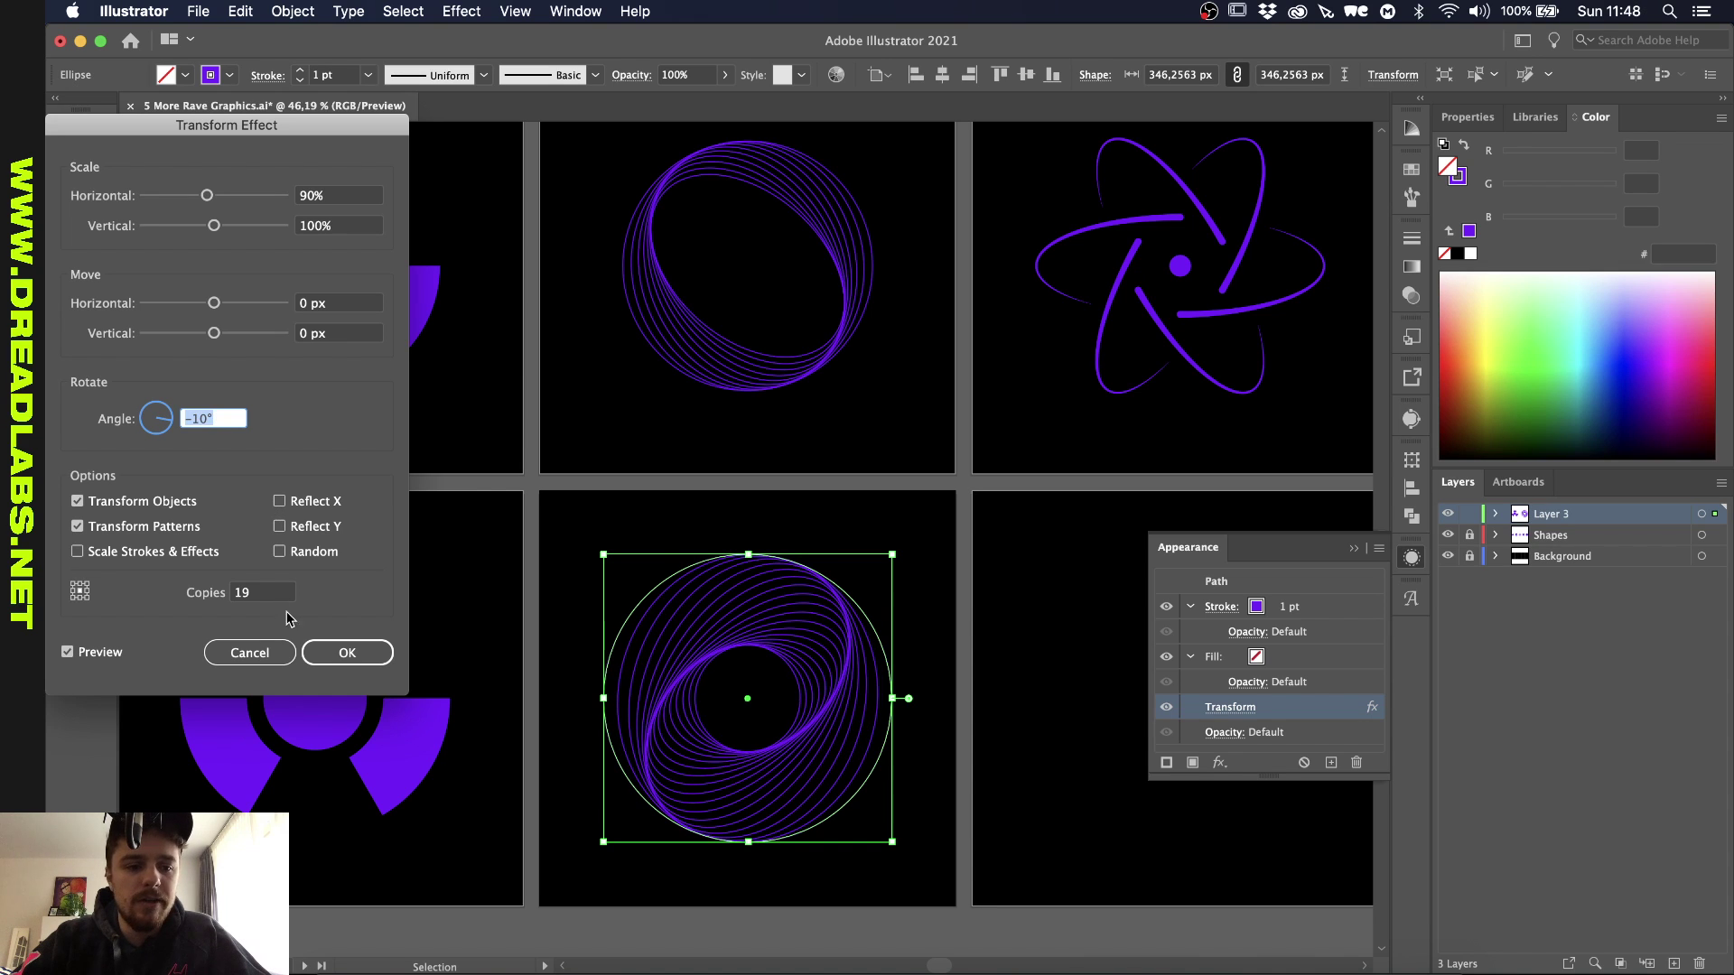
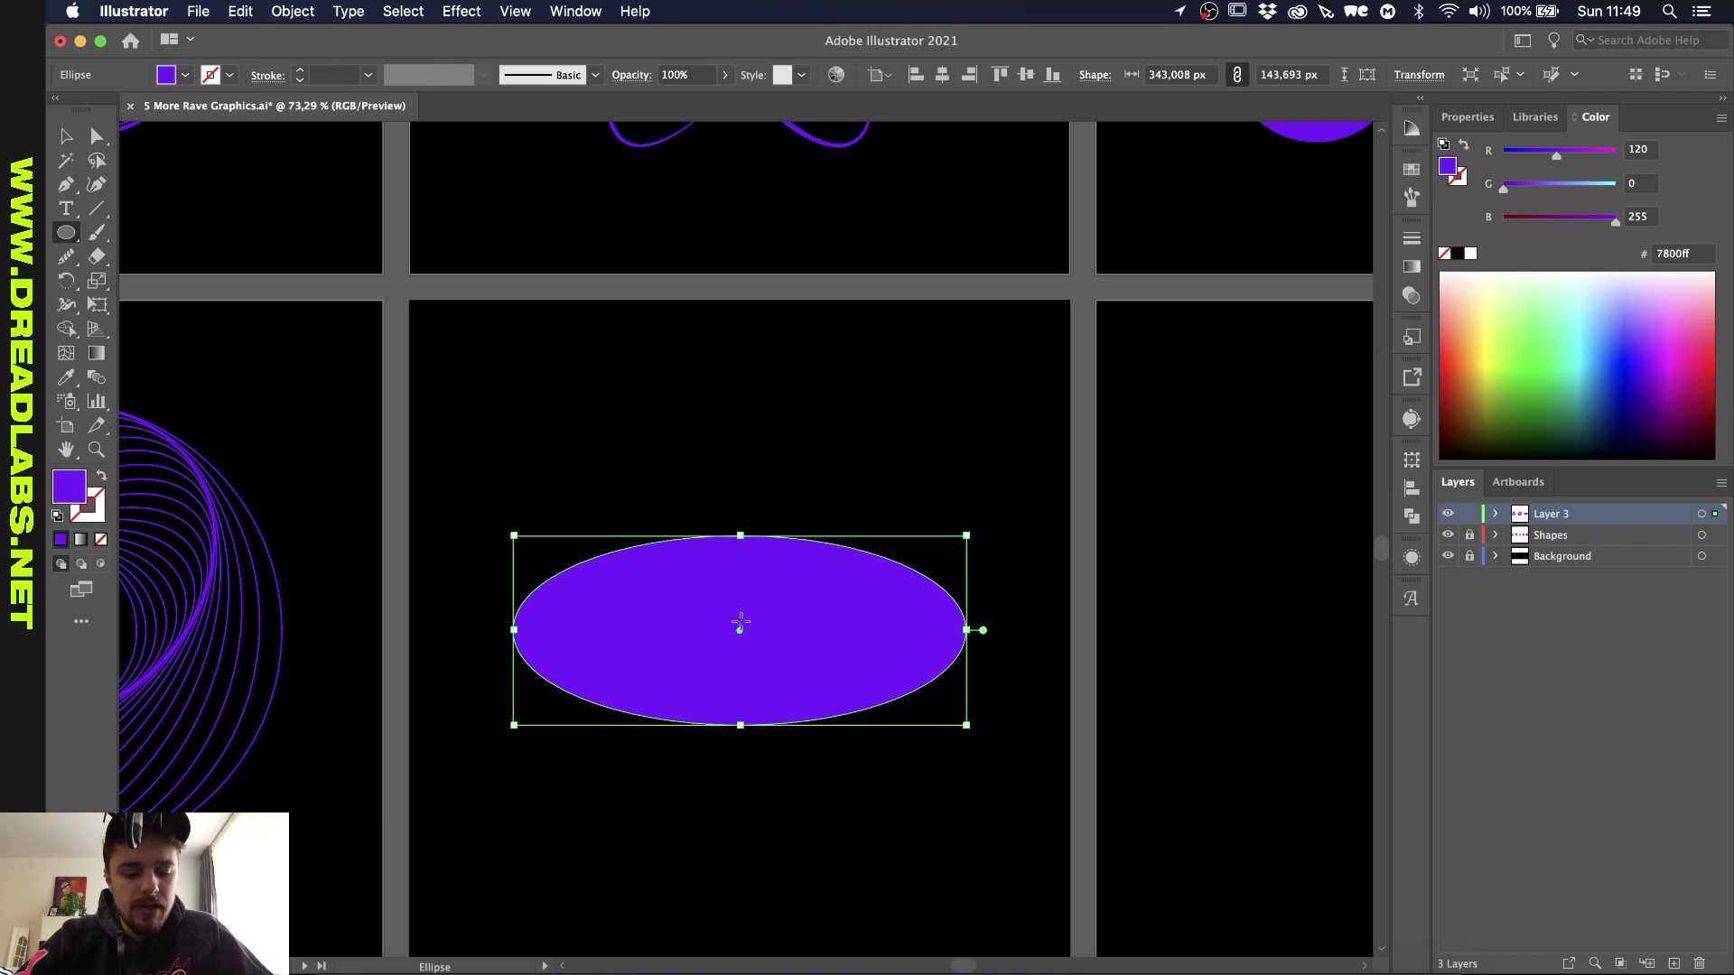
Step: Swap the fill and stroke of the wide ellipse around the small purple circle, and deselect it
key("shift+x")
key("v")
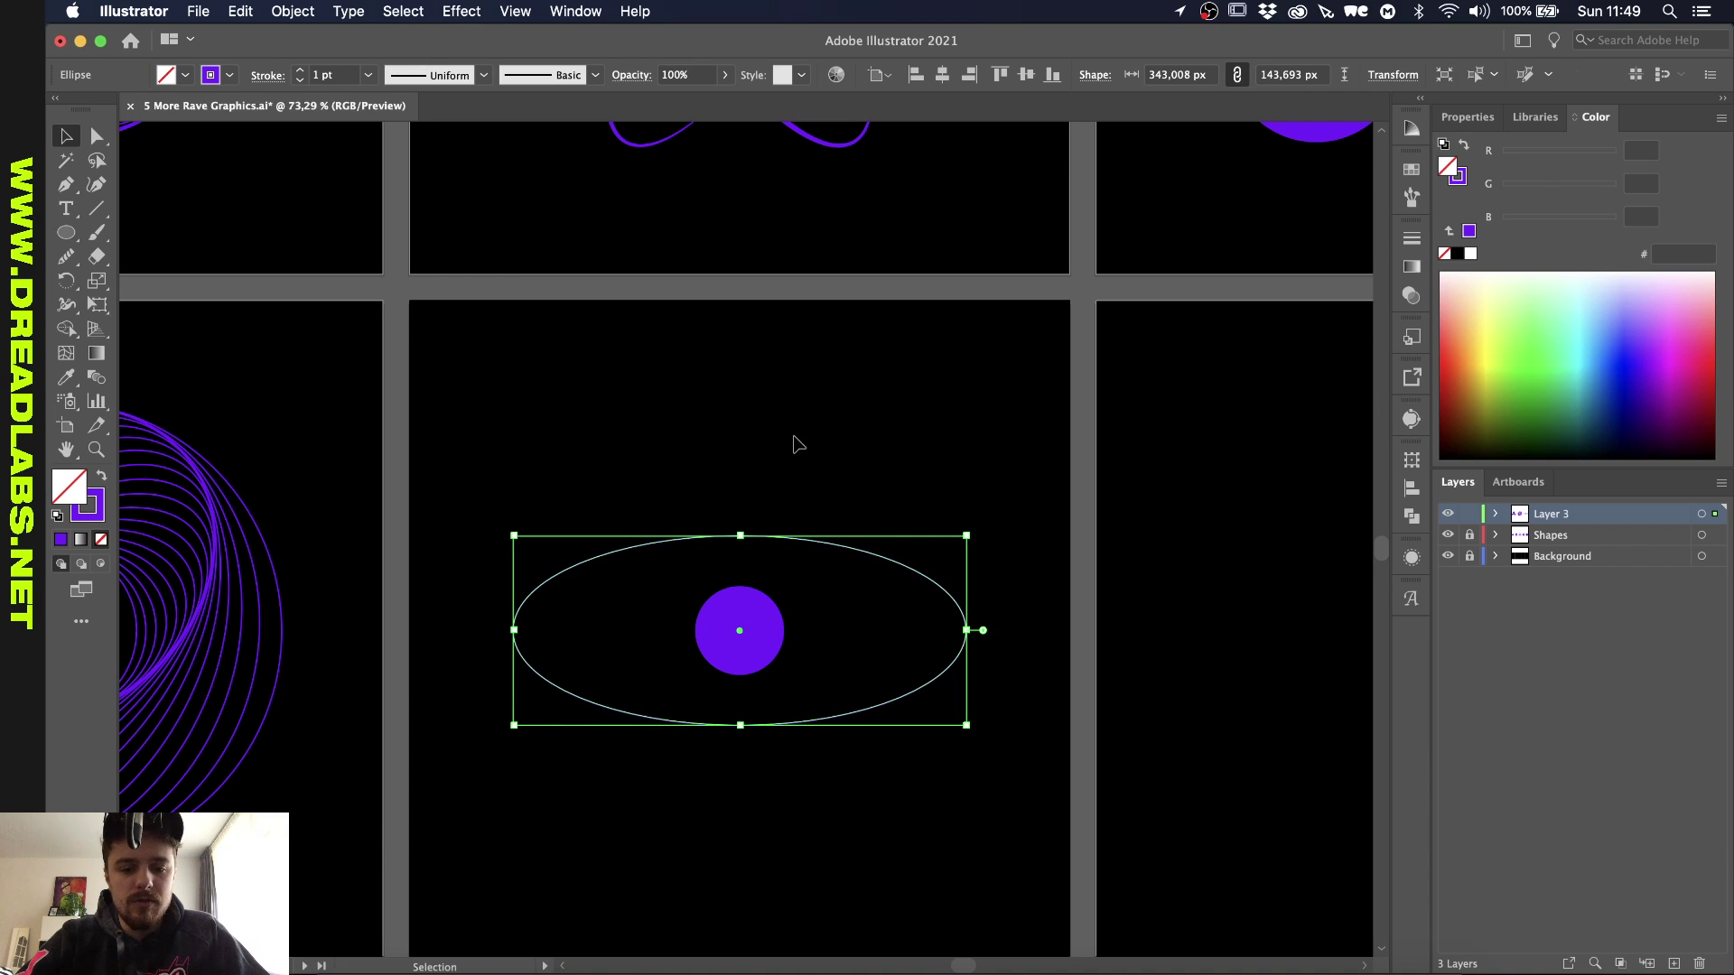
left_click(784, 459)
scroll(740, 535, "up", 2)
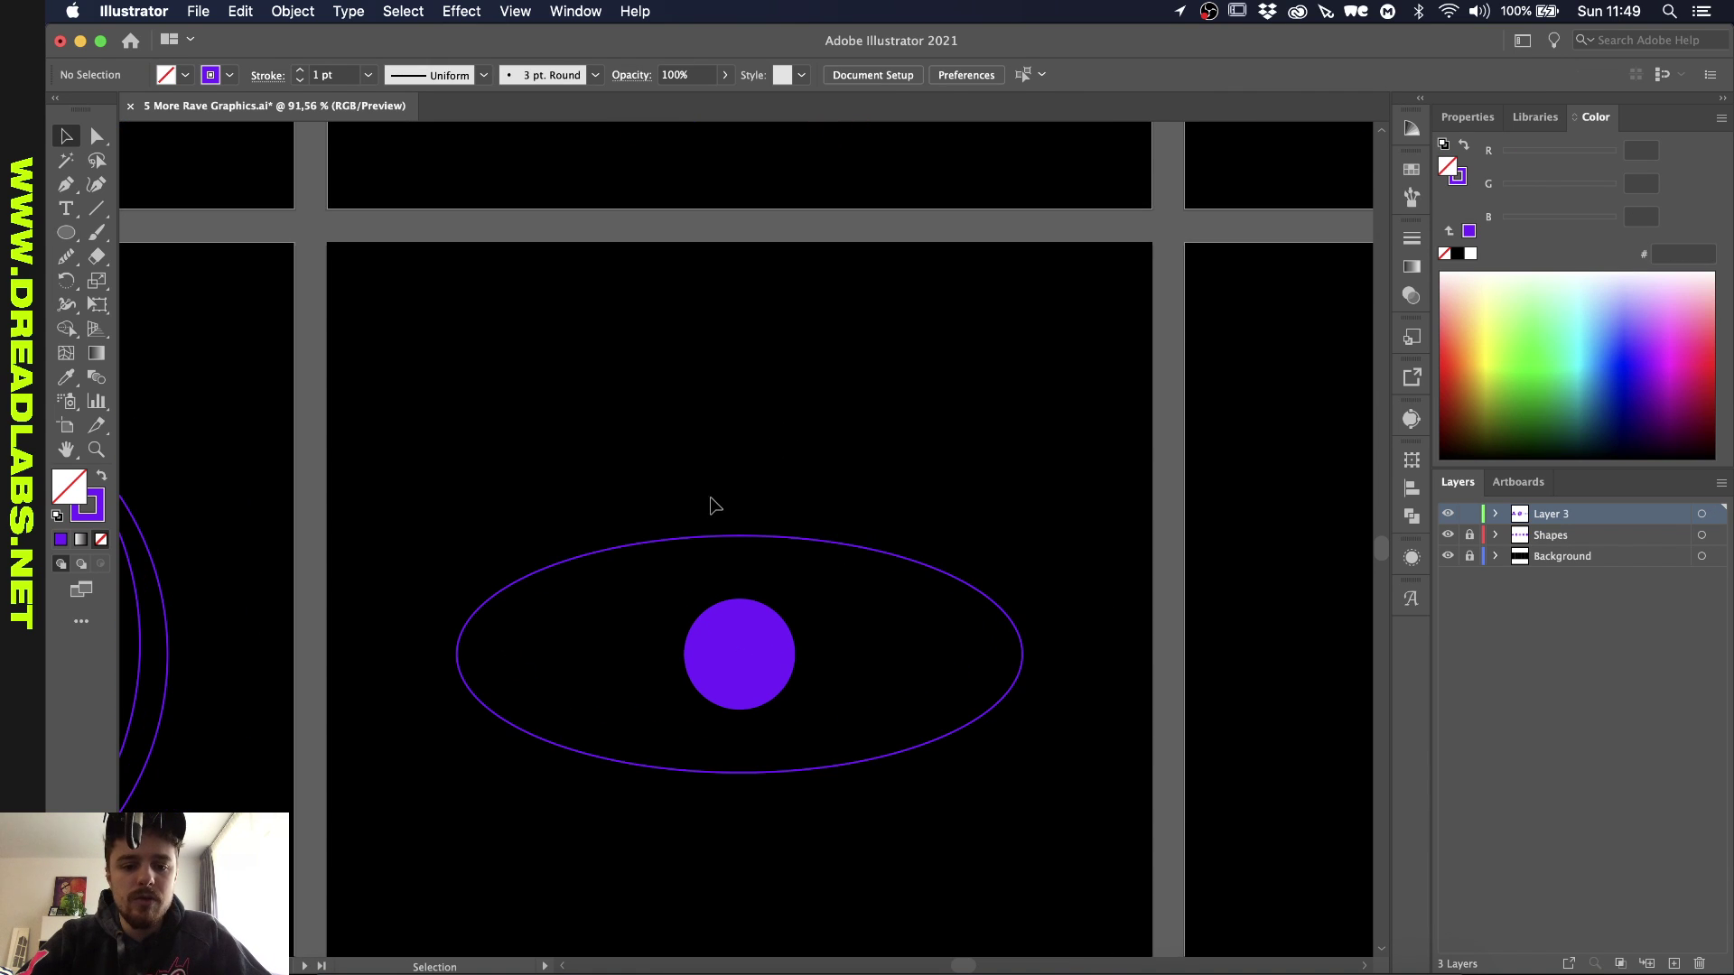
Step: Set the wide ellipse's stroke weight to 4 pt
left_click(751, 539)
left_click(300, 70)
left_click(300, 71)
left_click(299, 71)
left_click(300, 71)
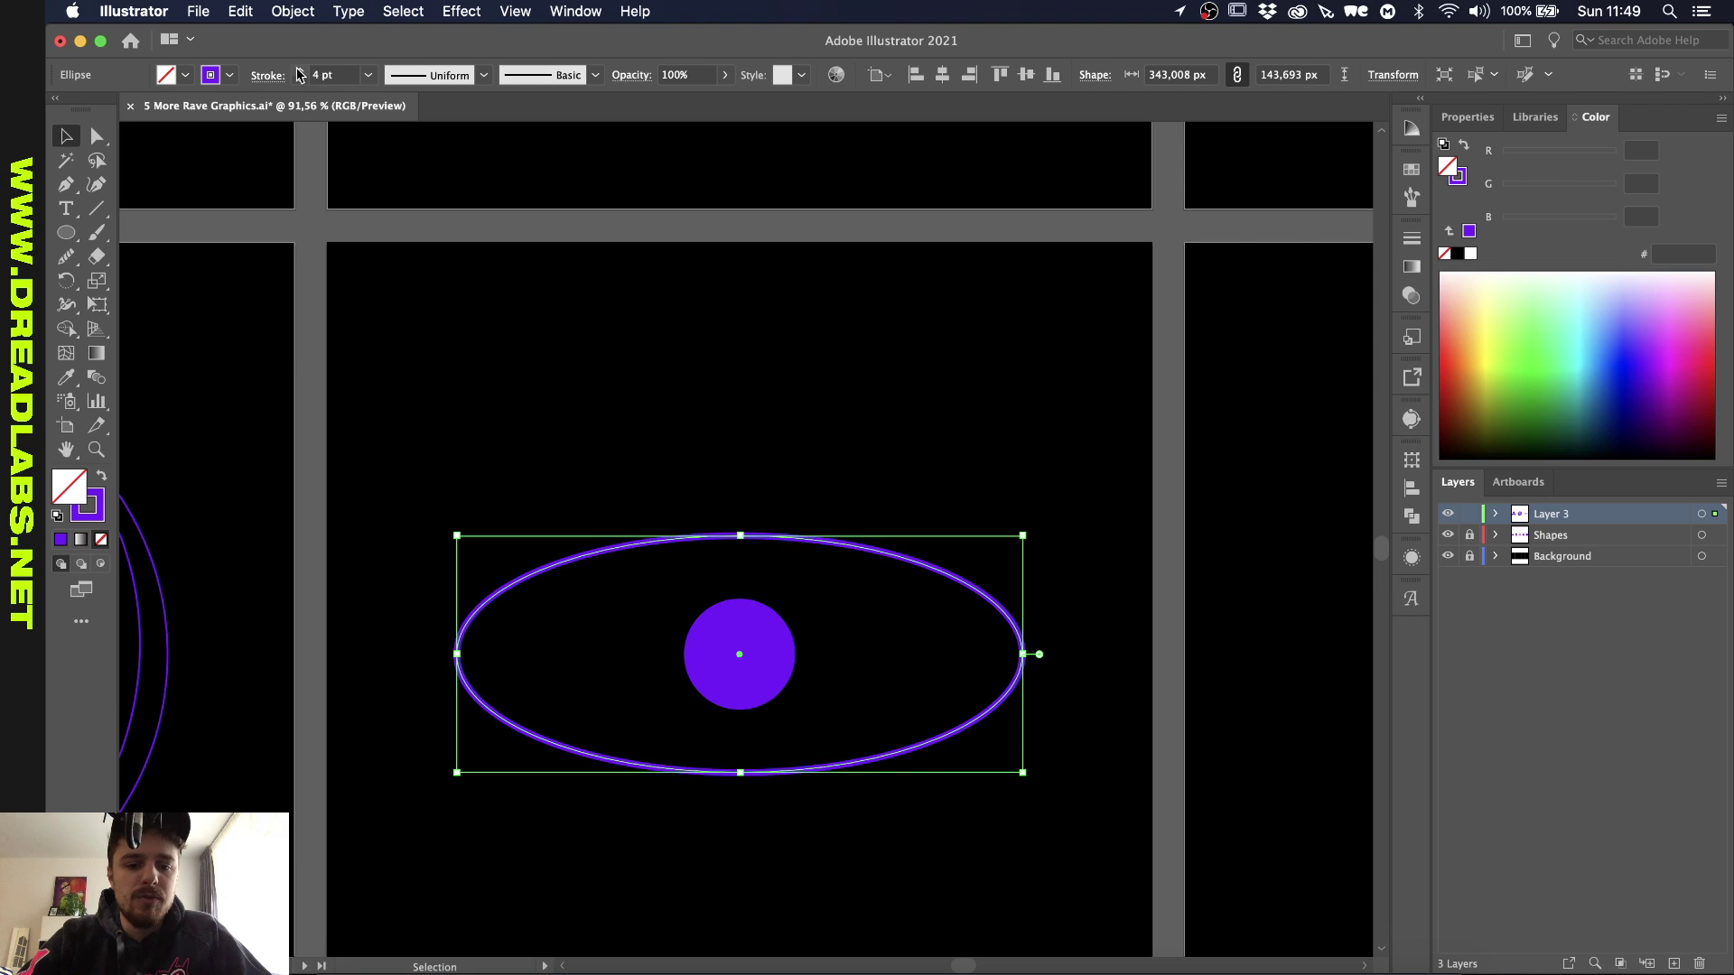
Step: Set the wide ellipse's stroke weight to 8 pt and deselect it
left_click(300, 70)
left_click(300, 70)
left_click(300, 70)
left_click(427, 289)
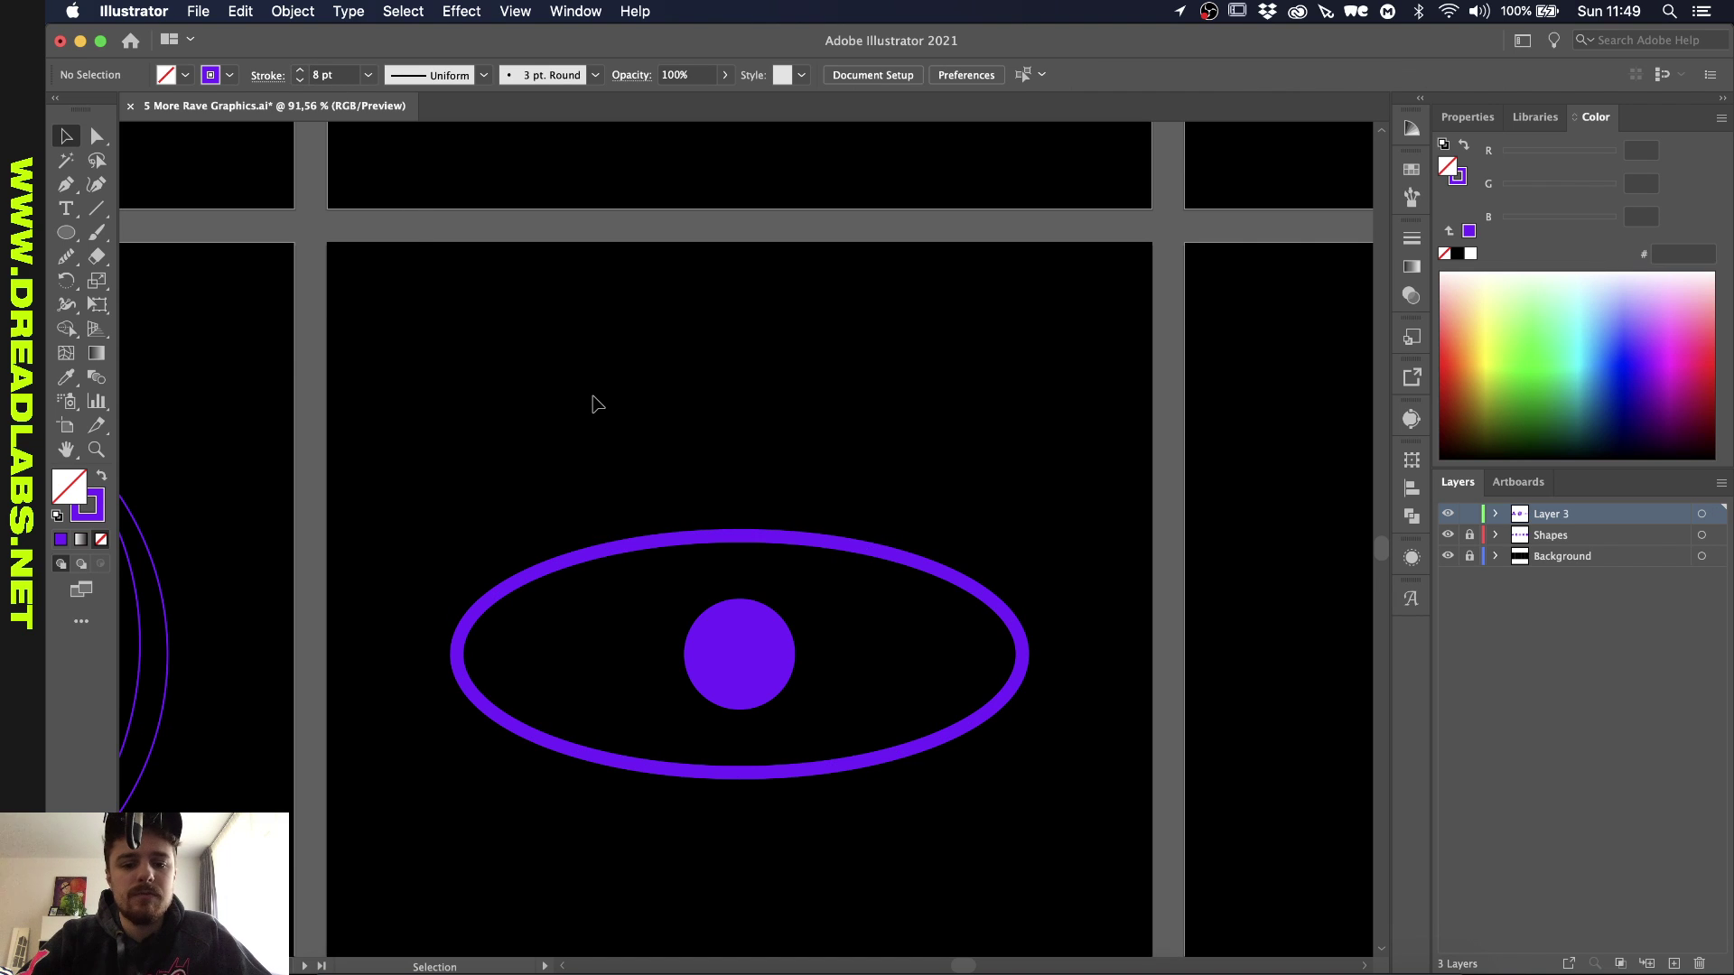
Step: Draw a tall, narrow rectangle centred on the purple circle and slant it into a parallelogram with Free Transform
key("m")
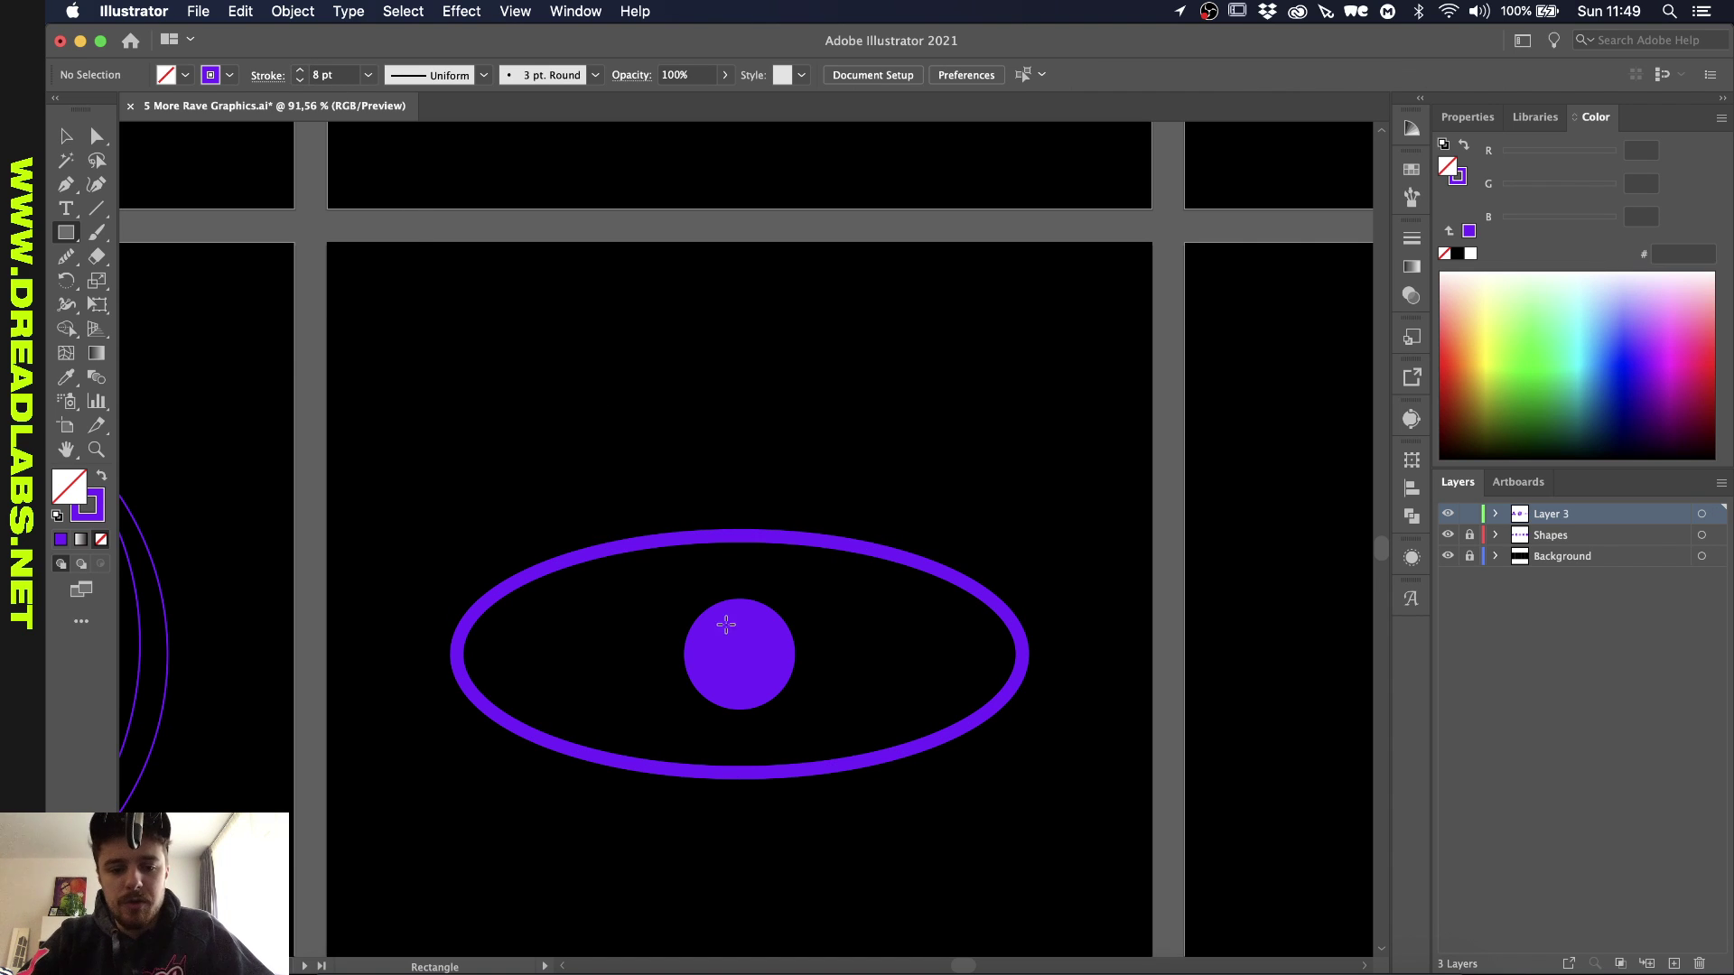
mouse_move(739, 654)
left_mouse_down()
mouse_move(778, 445)
mouse_move(854, 352)
mouse_move(802, 406)
mouse_move(878, 352)
mouse_move(850, 357)
mouse_move(829, 403)
left_mouse_up()
scroll(834, 403, "down", 3)
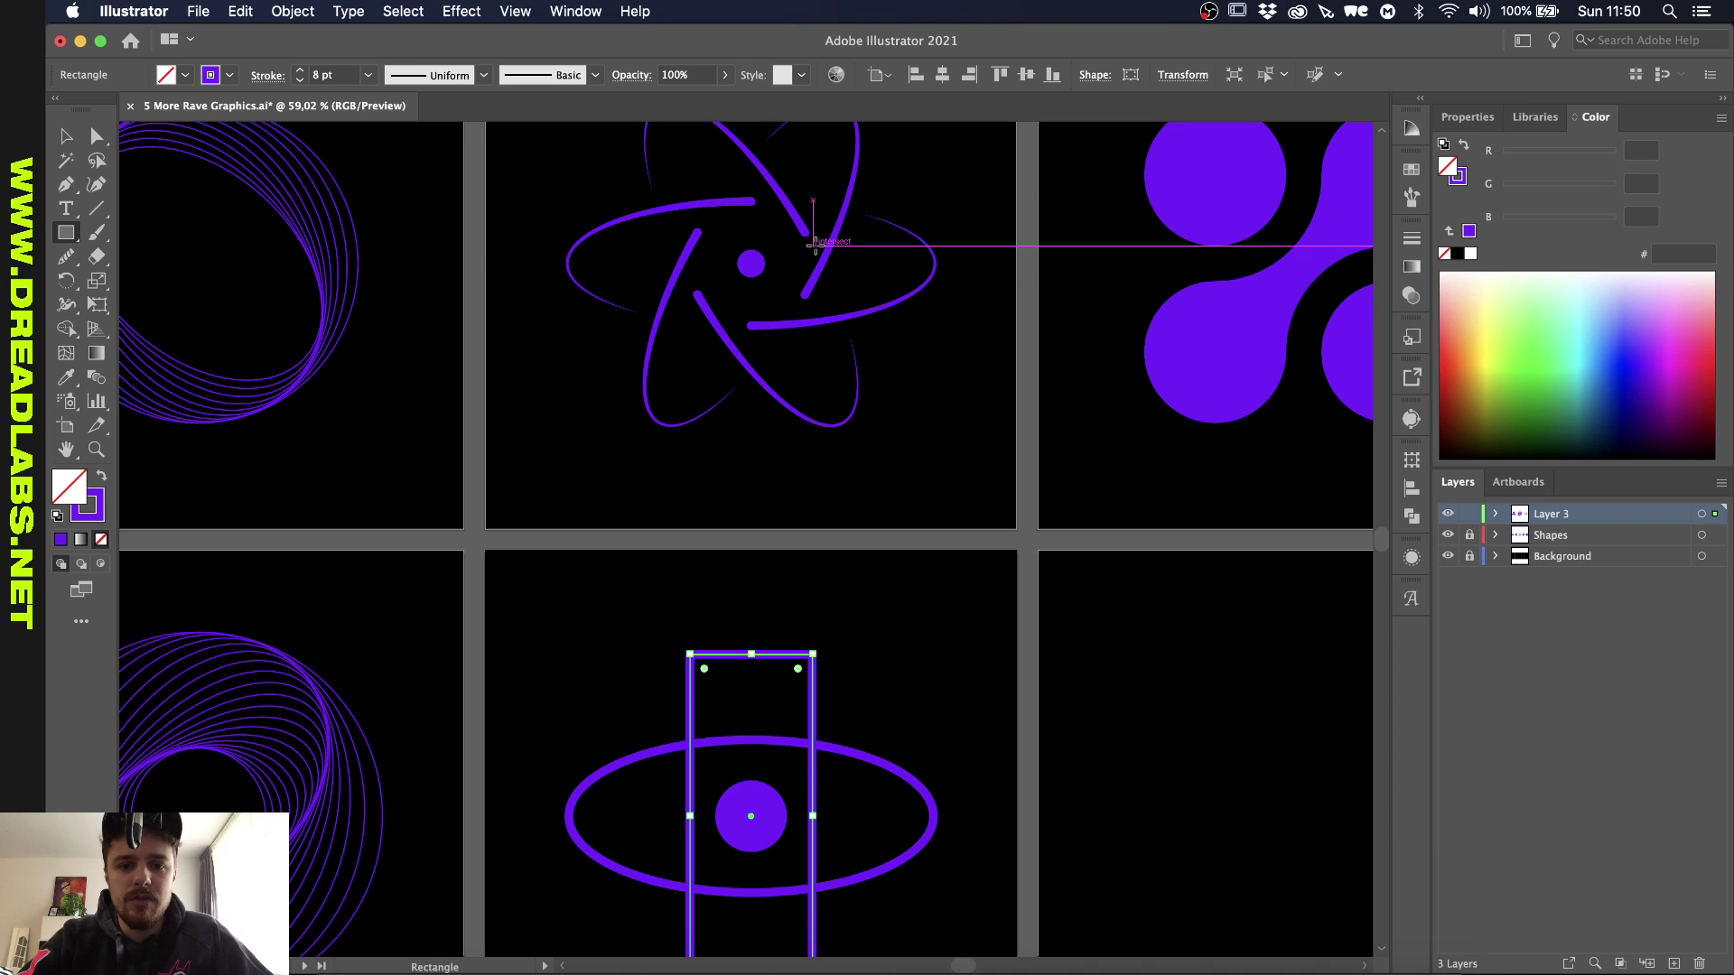
scroll(750, 815, "up", 2)
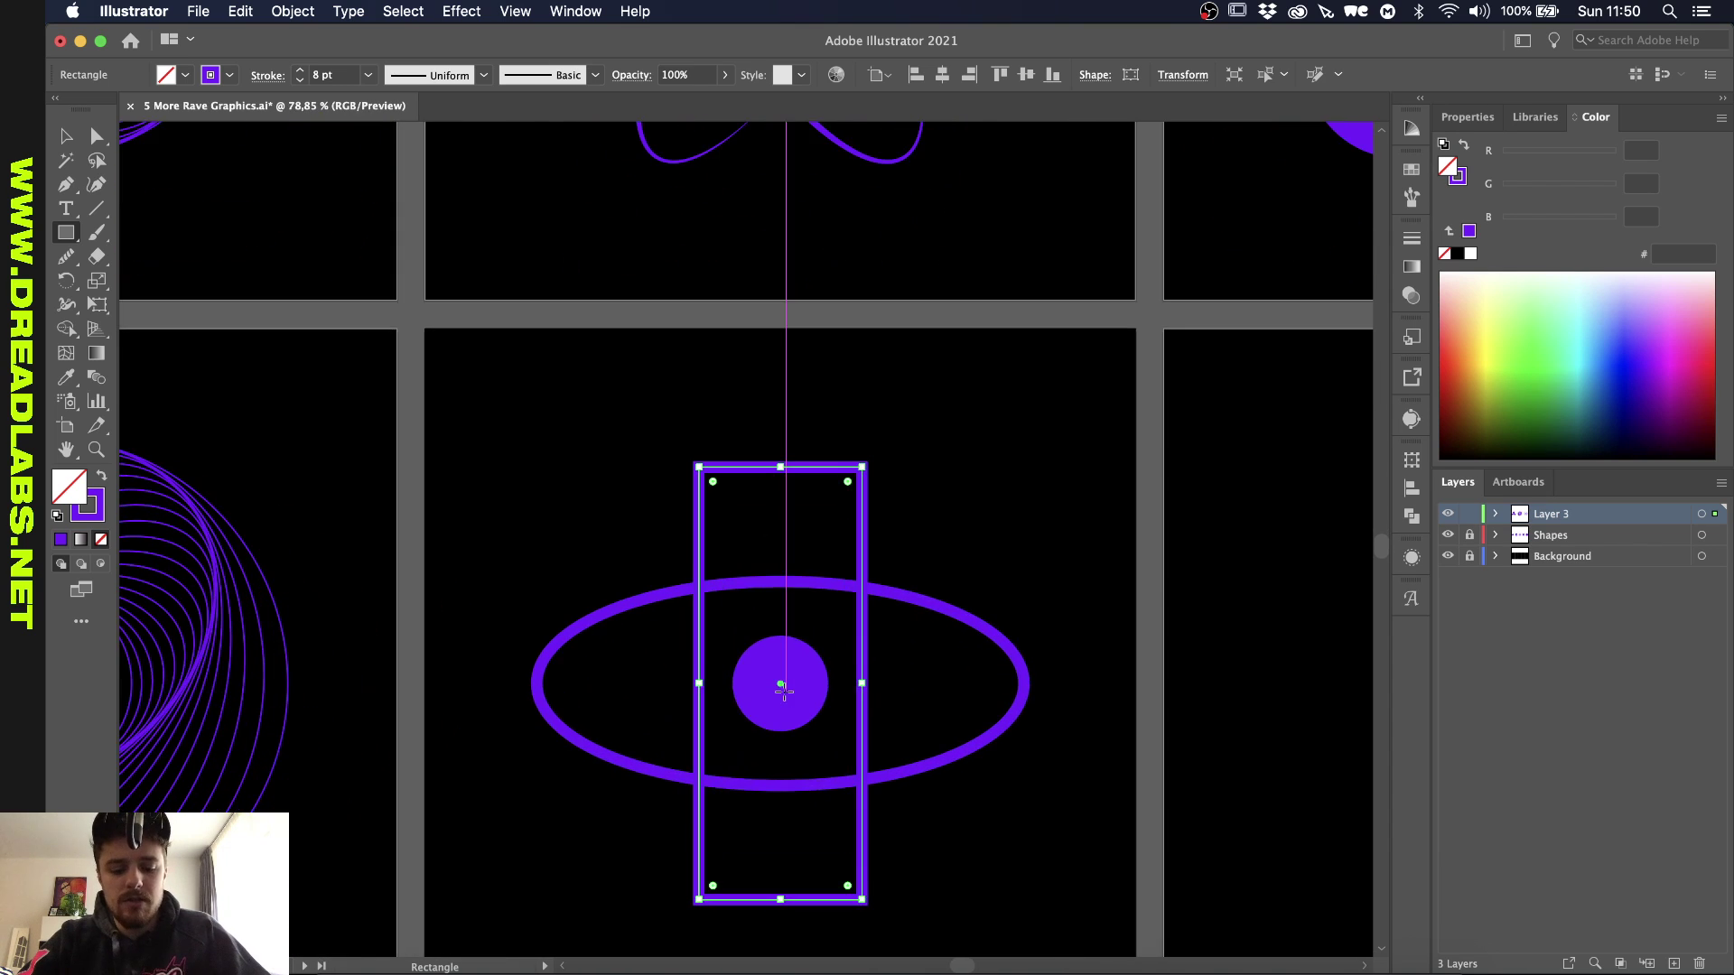
scroll(783, 691, "down", 2)
key("e")
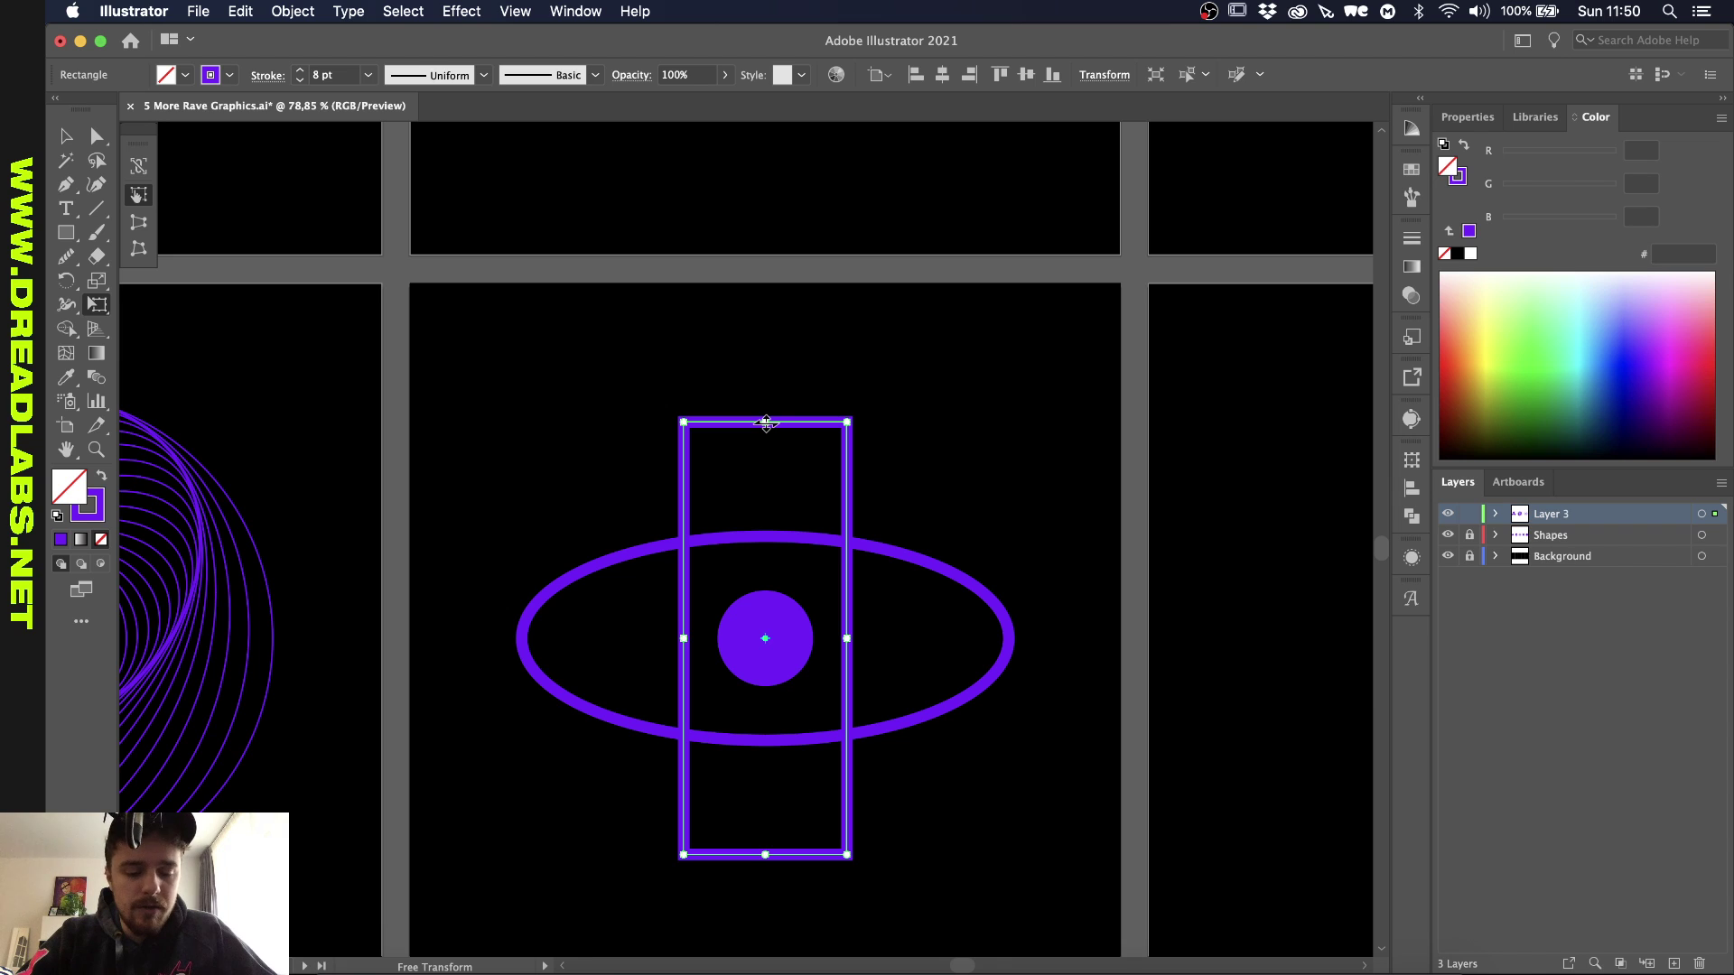
left_click_drag(764, 423, 894, 460)
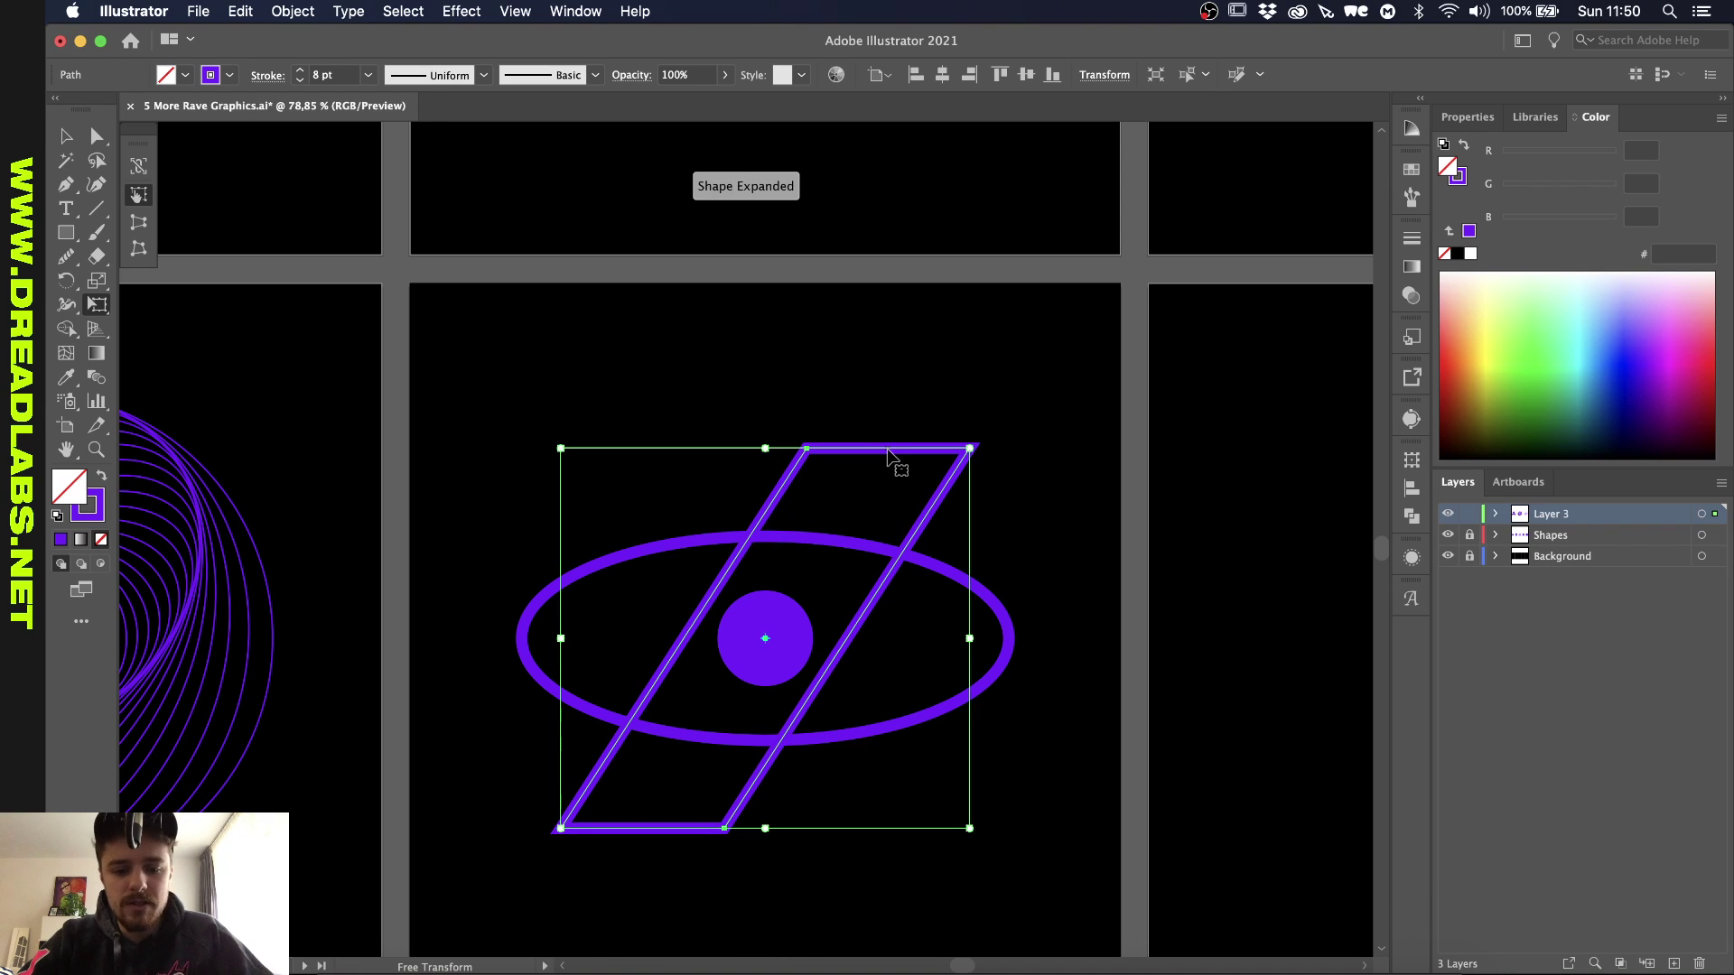
Step: Subtract the parallelogram from the wide ellipse with the Minus Front shape mode, and deselect the result
key("v")
key("super+a")
left_click(1411, 516)
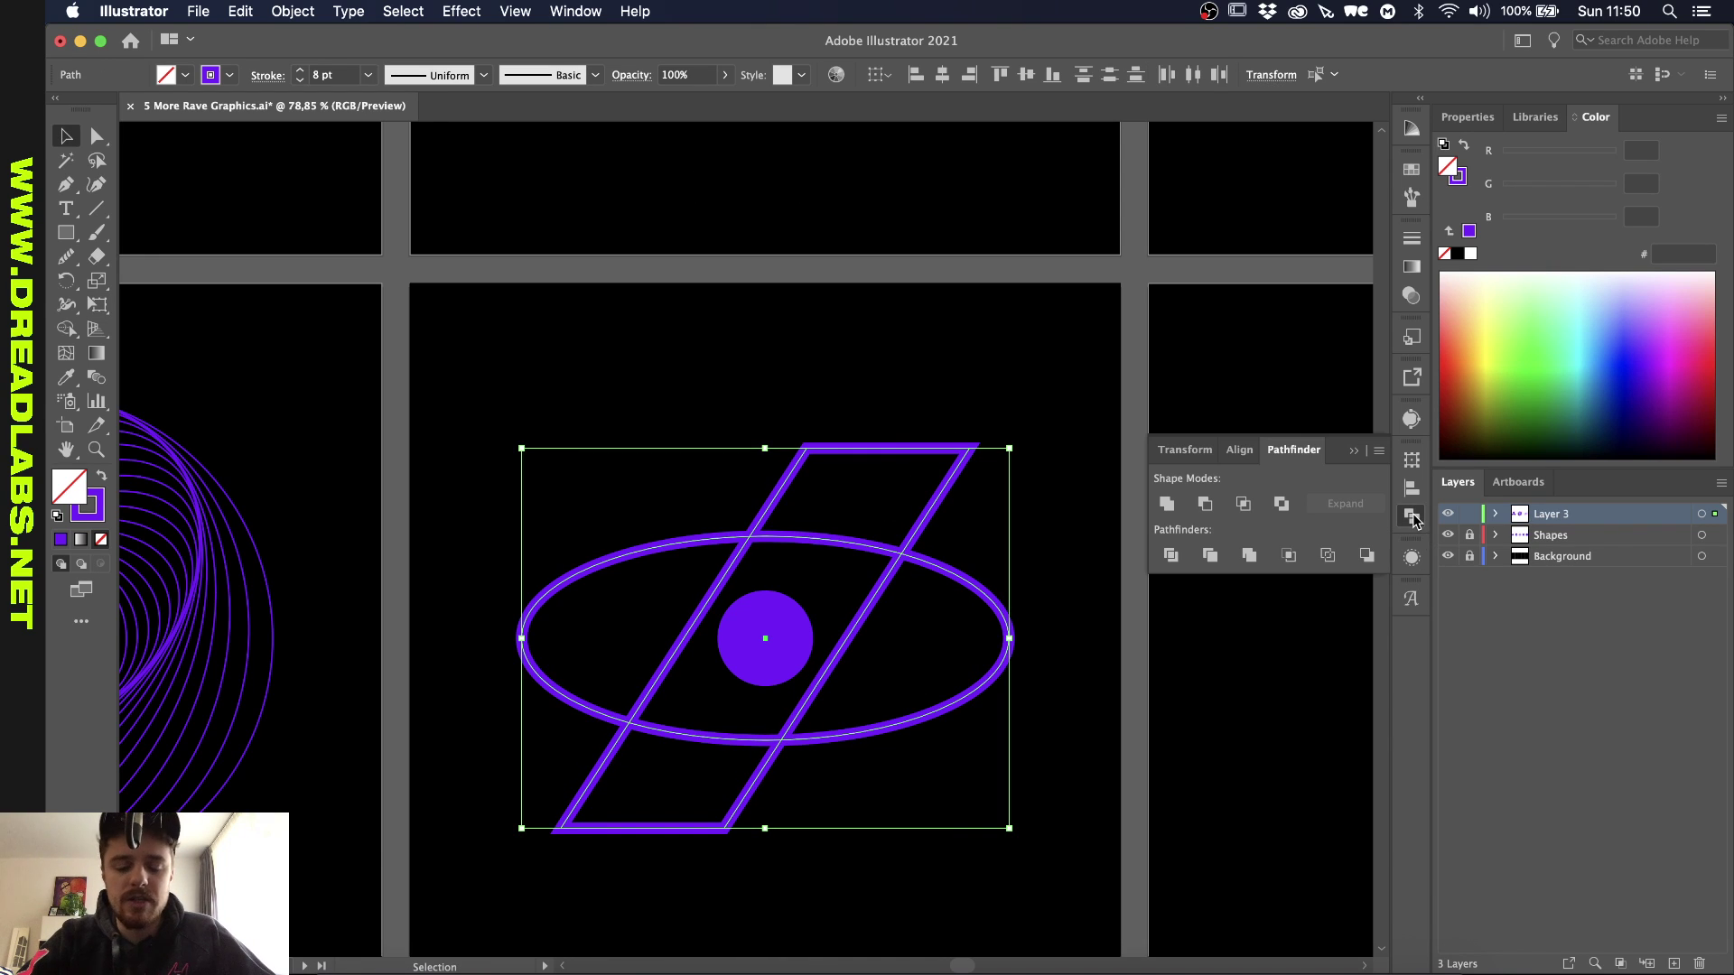
left_click(1206, 504)
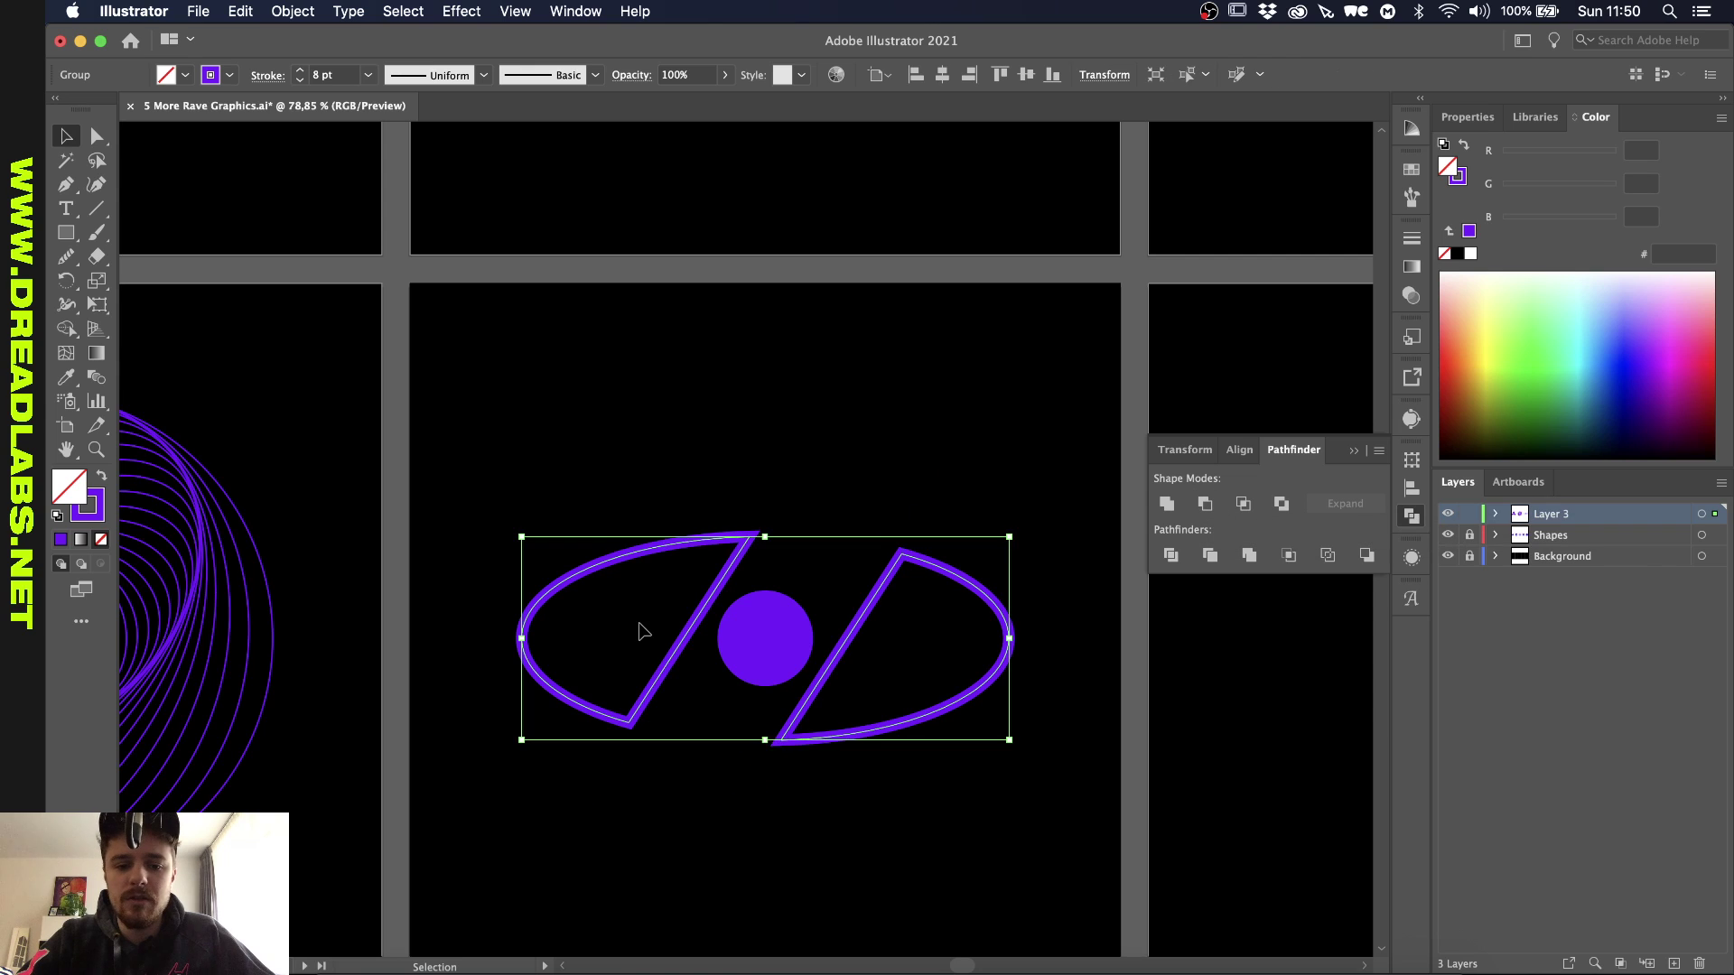
scroll(642, 631, "up", 3)
left_click(919, 390)
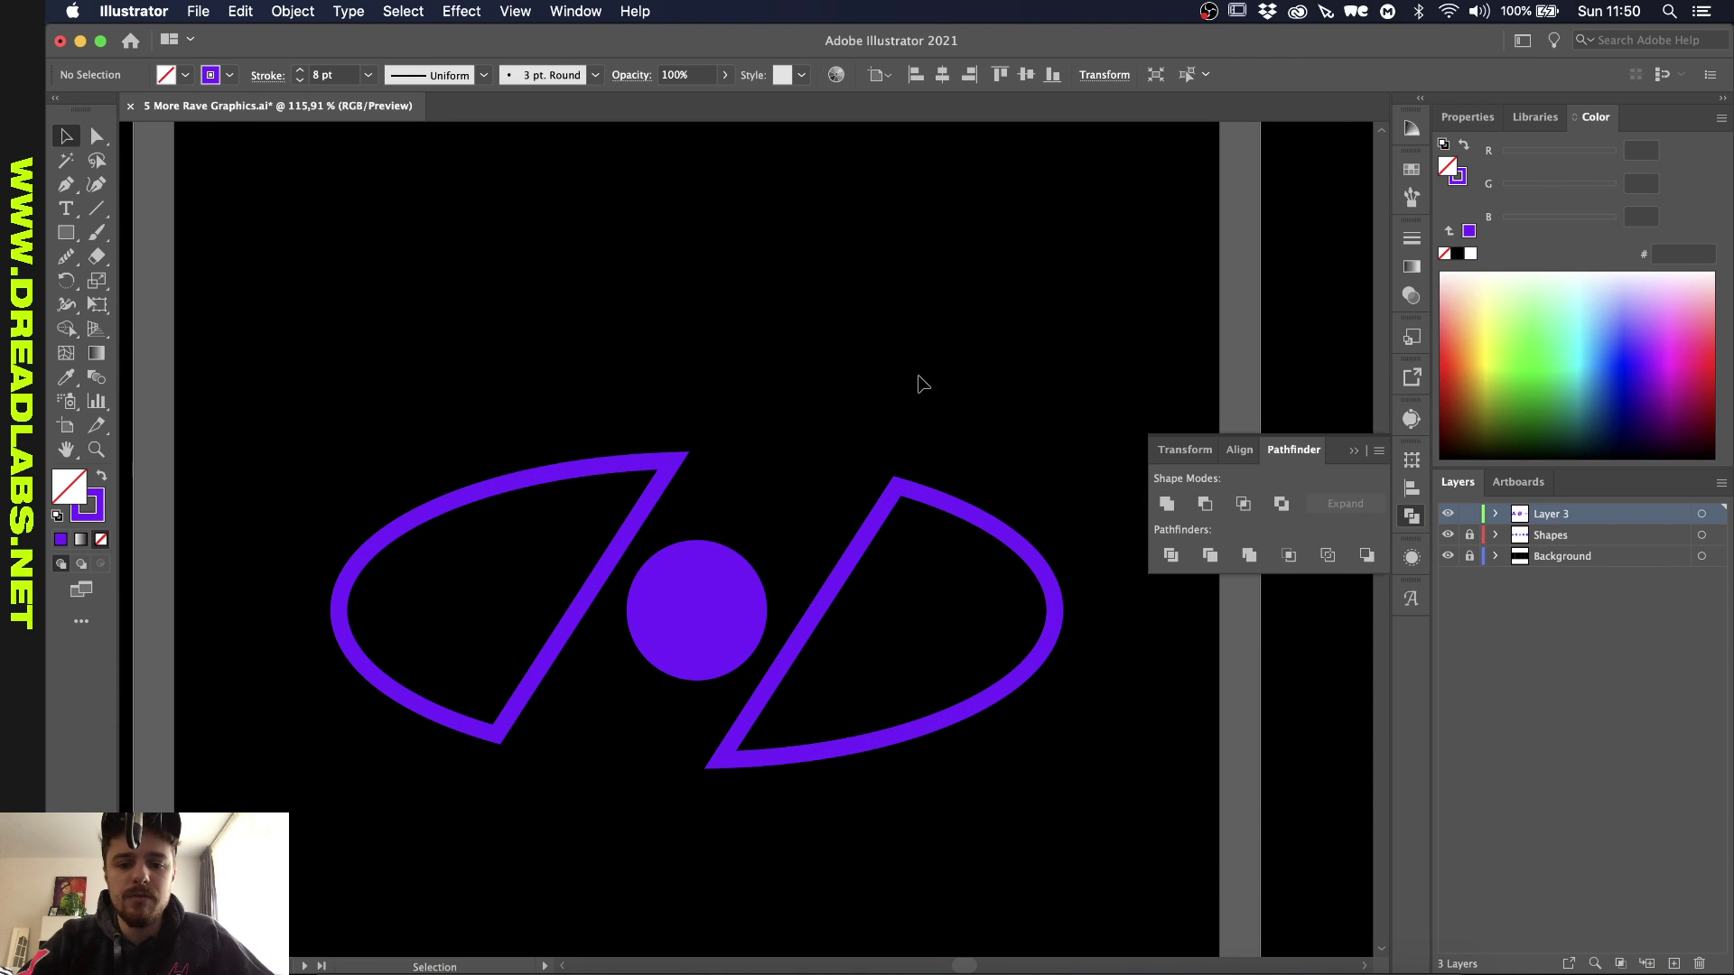
Step: Select the four corner anchor points of the two ellipse halves and cut the paths at those points
key("a")
left_click_drag(900, 499, 902, 495)
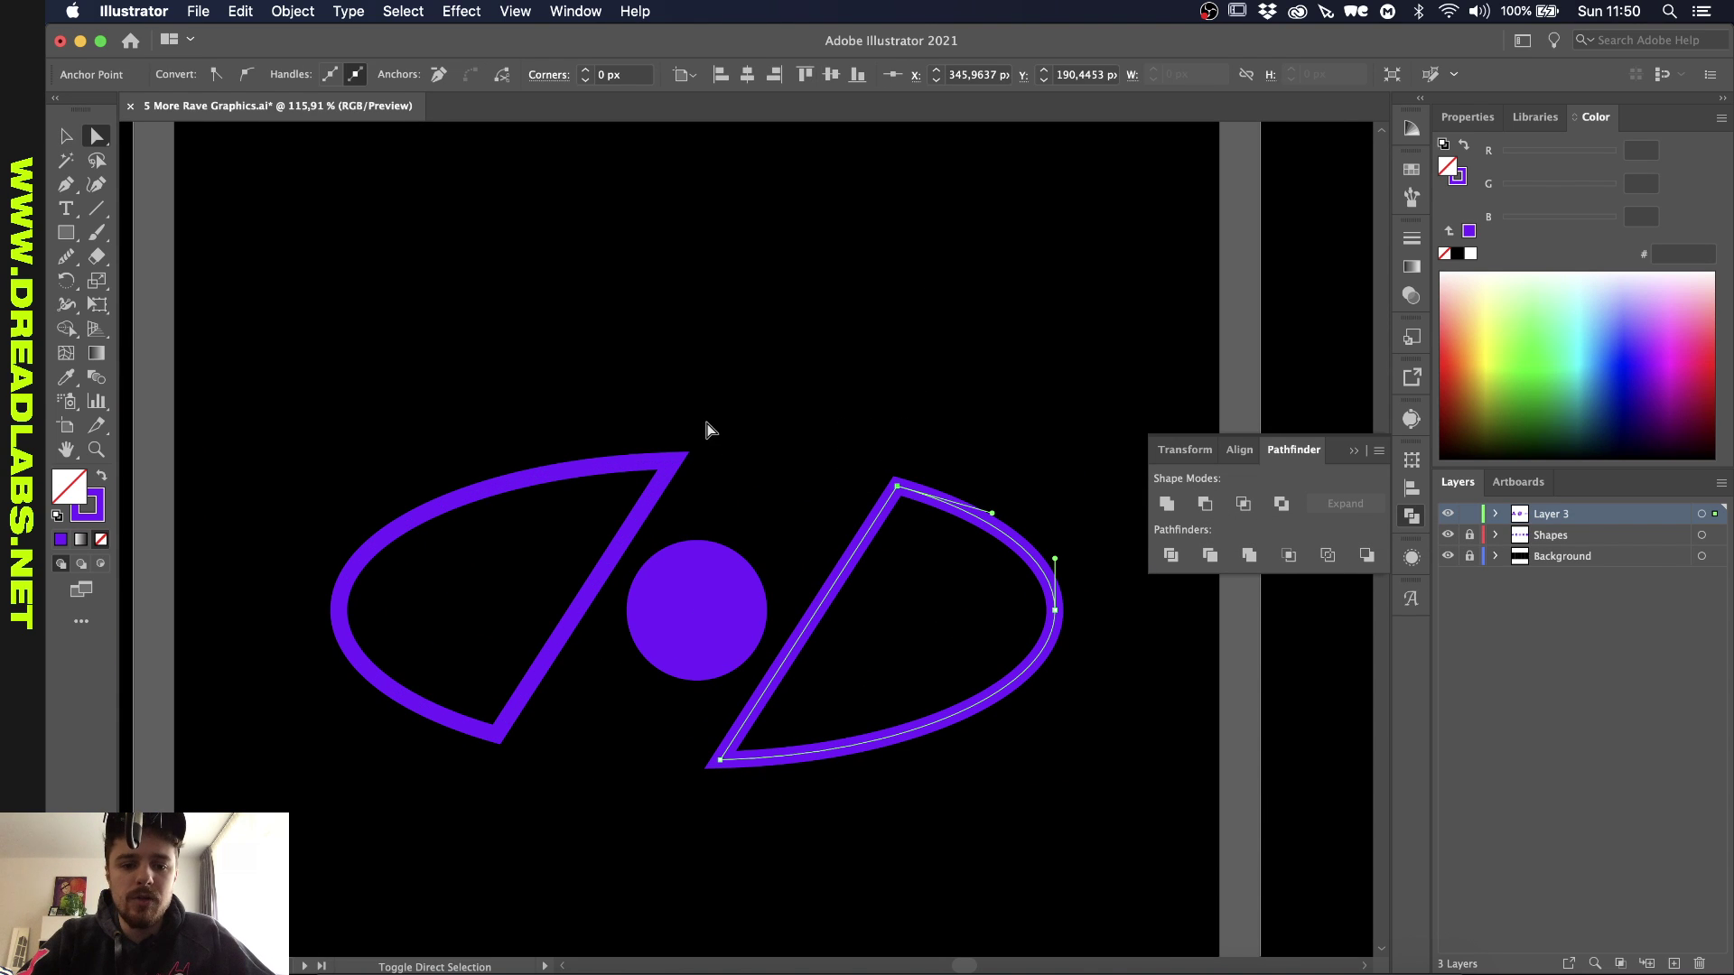
left_click_drag(705, 430, 671, 481)
left_click_drag(478, 702, 528, 792)
left_click_drag(677, 731, 735, 793)
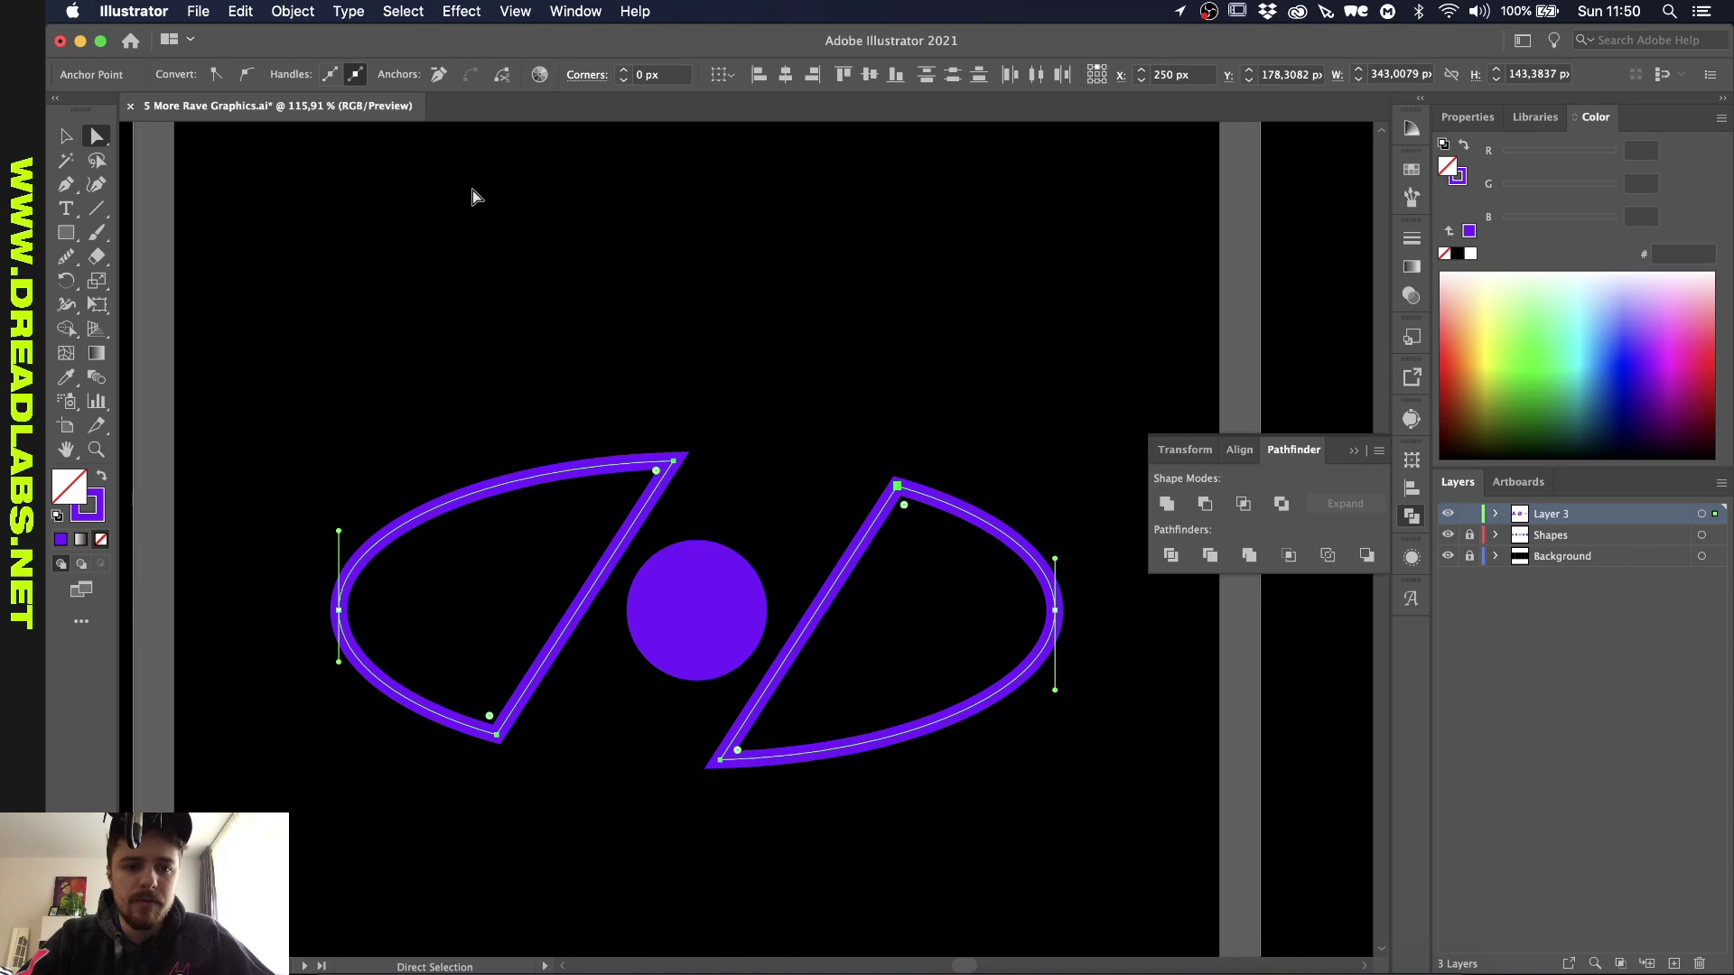
left_click(502, 75)
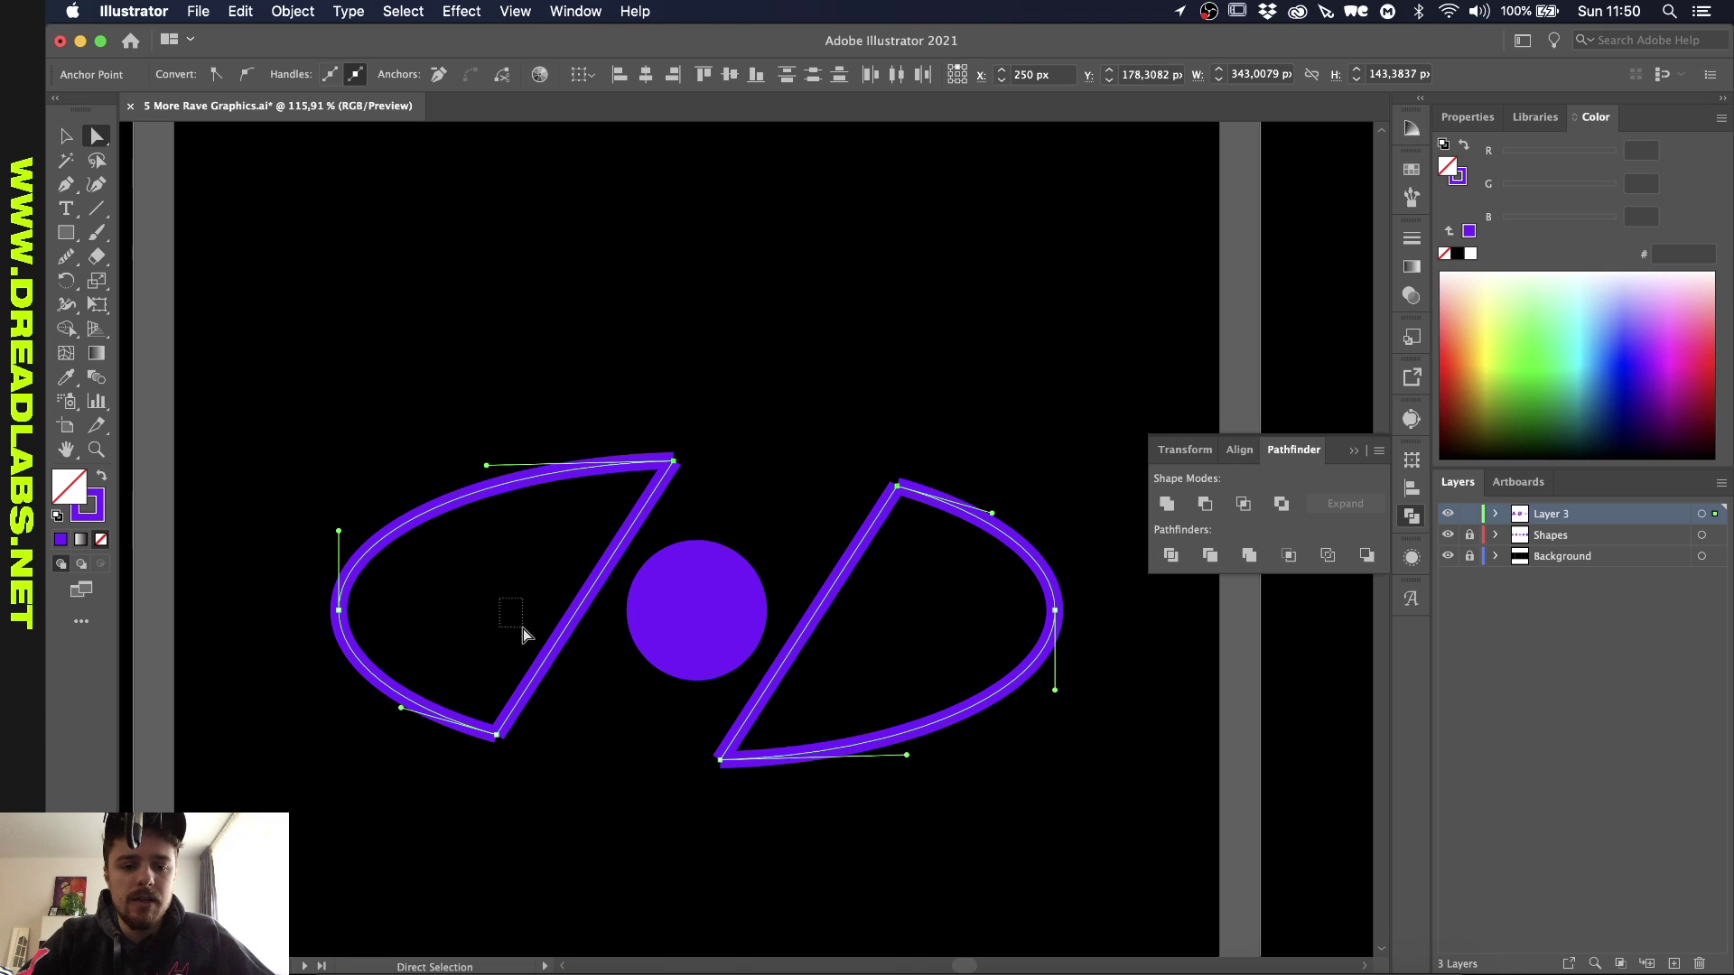
Step: Delete the straight slanted segments of both ellipse halves, leaving only the two open arcs
left_click_drag(566, 666, 566, 667)
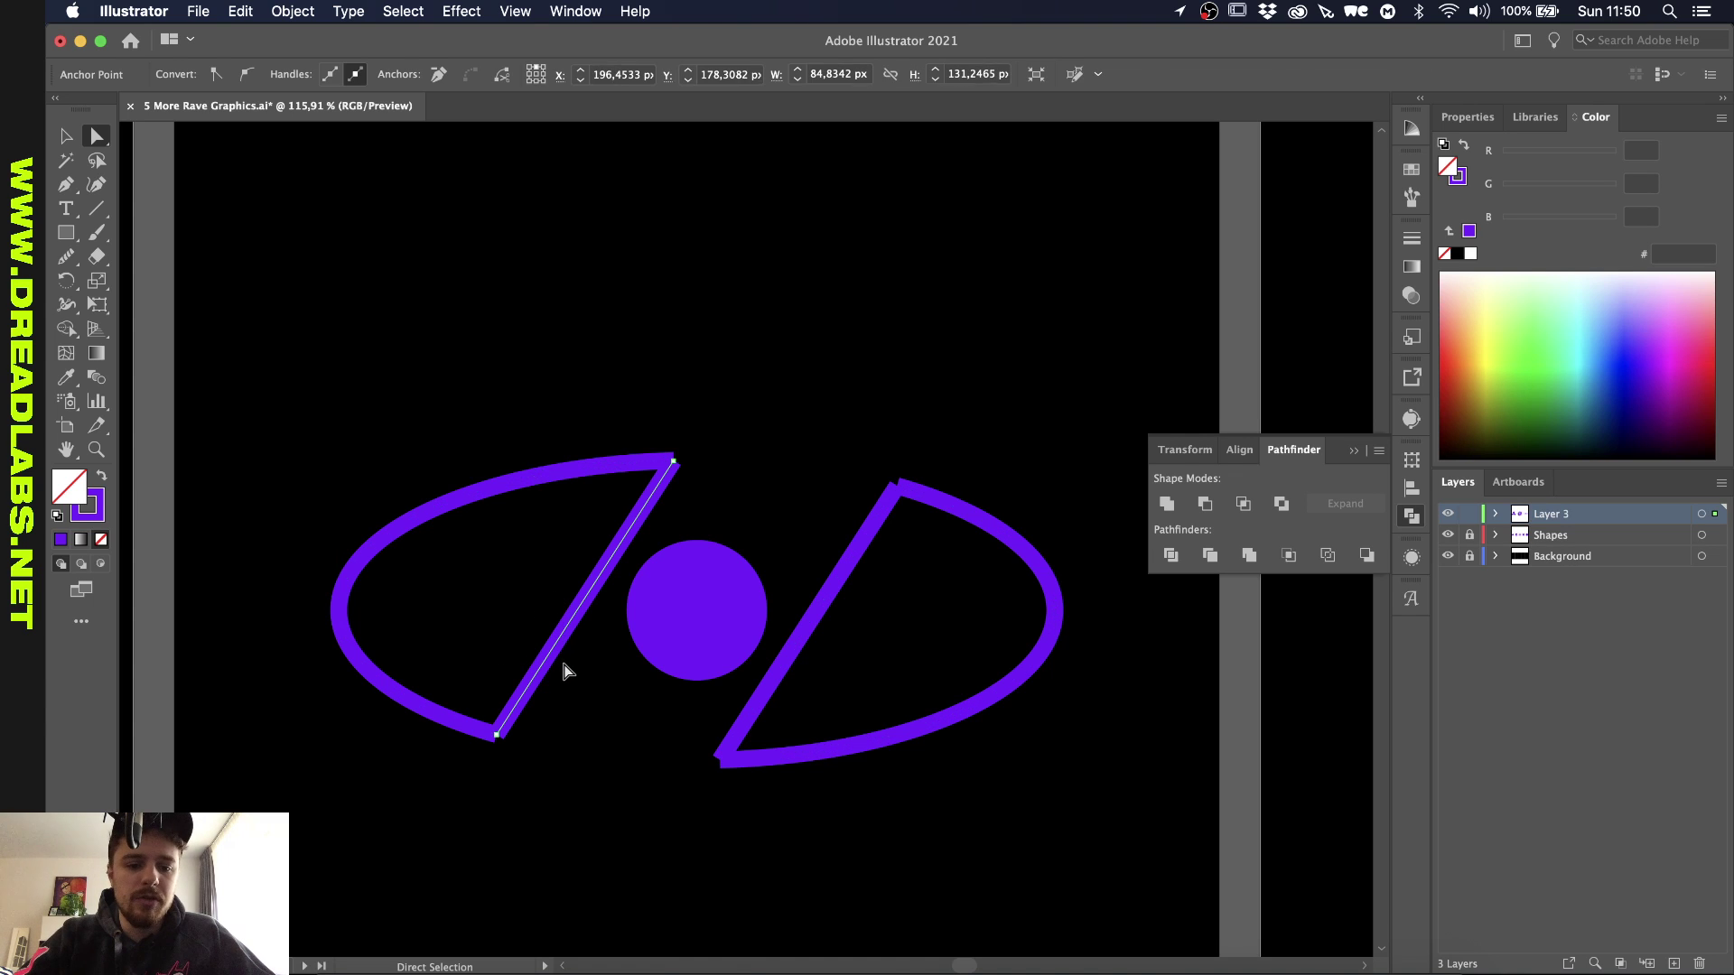
key("Delete")
left_click(564, 670)
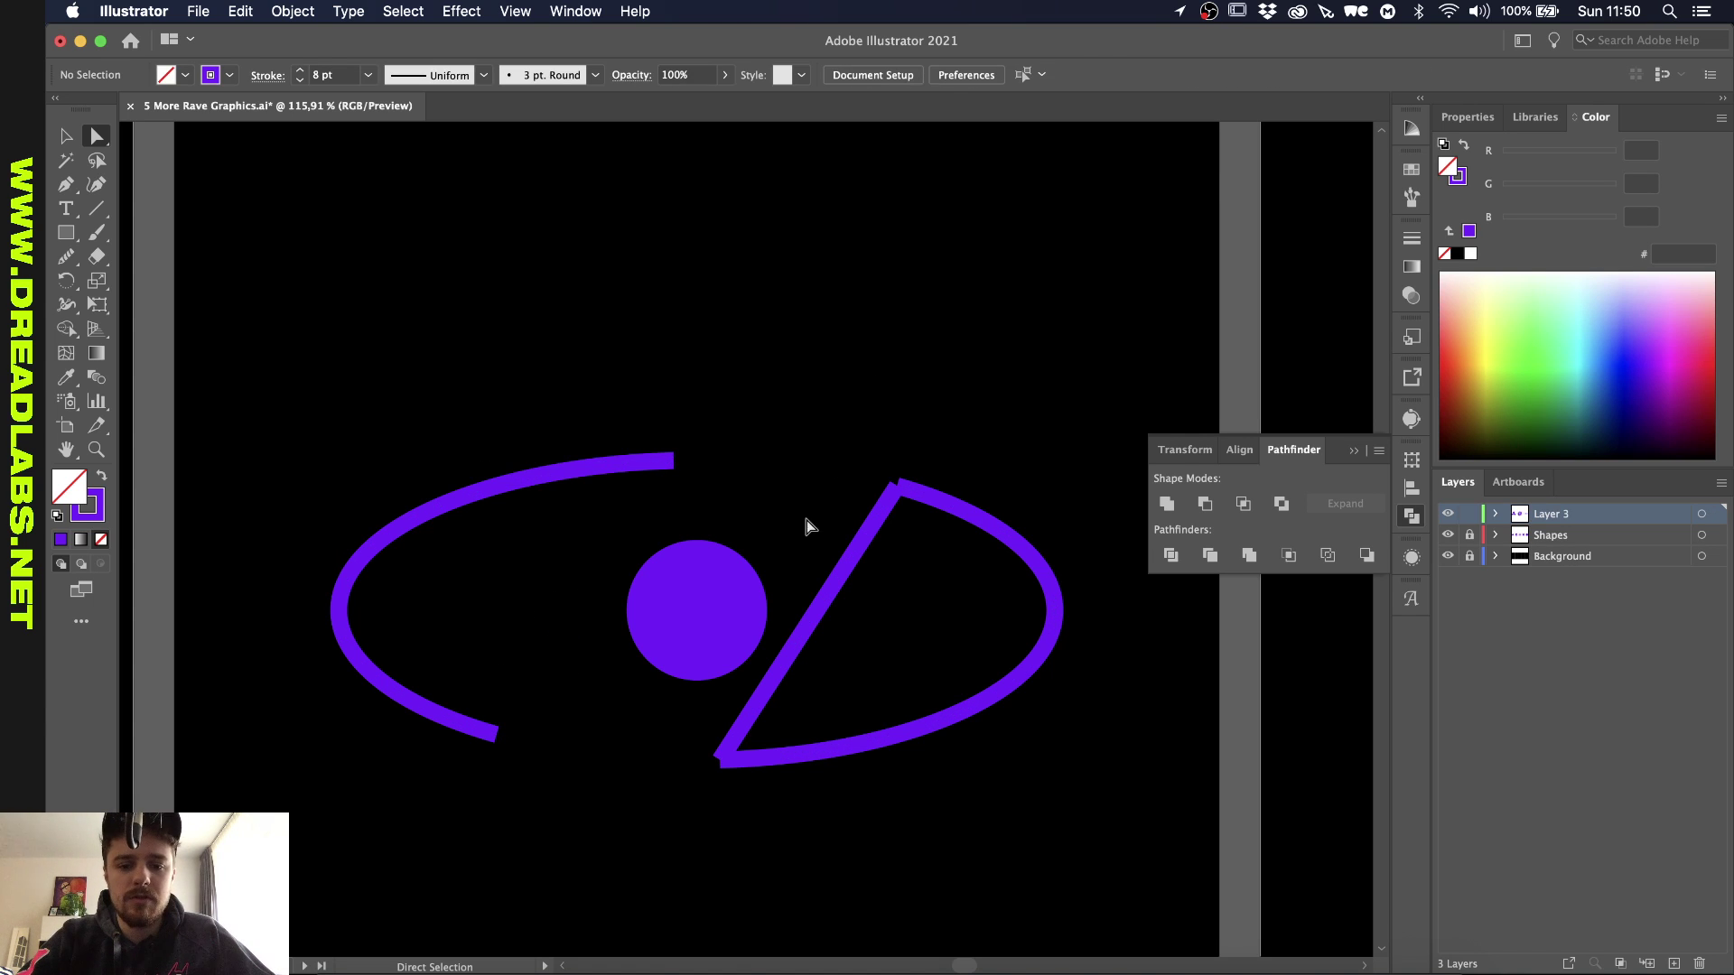
left_click_drag(851, 610, 853, 615)
key("Delete")
left_click(852, 615)
key("super+minus")
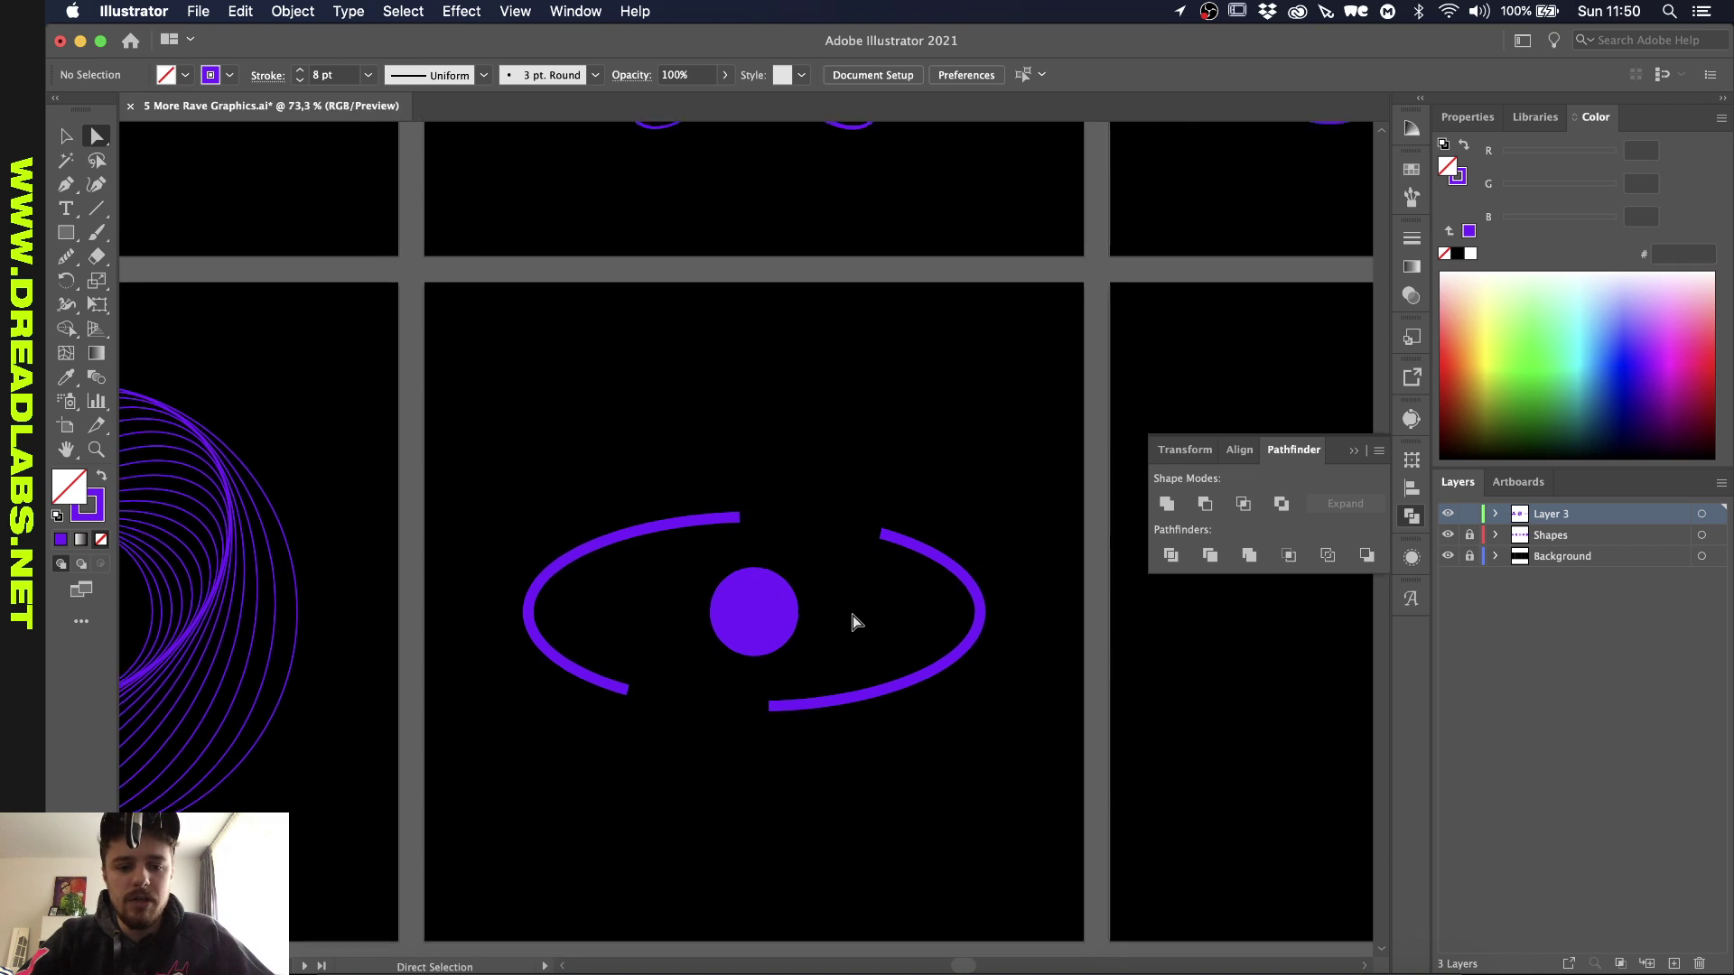
Step: Ungroup the two arcs around the purple circle
key("v")
scroll(852, 615, "down", 3)
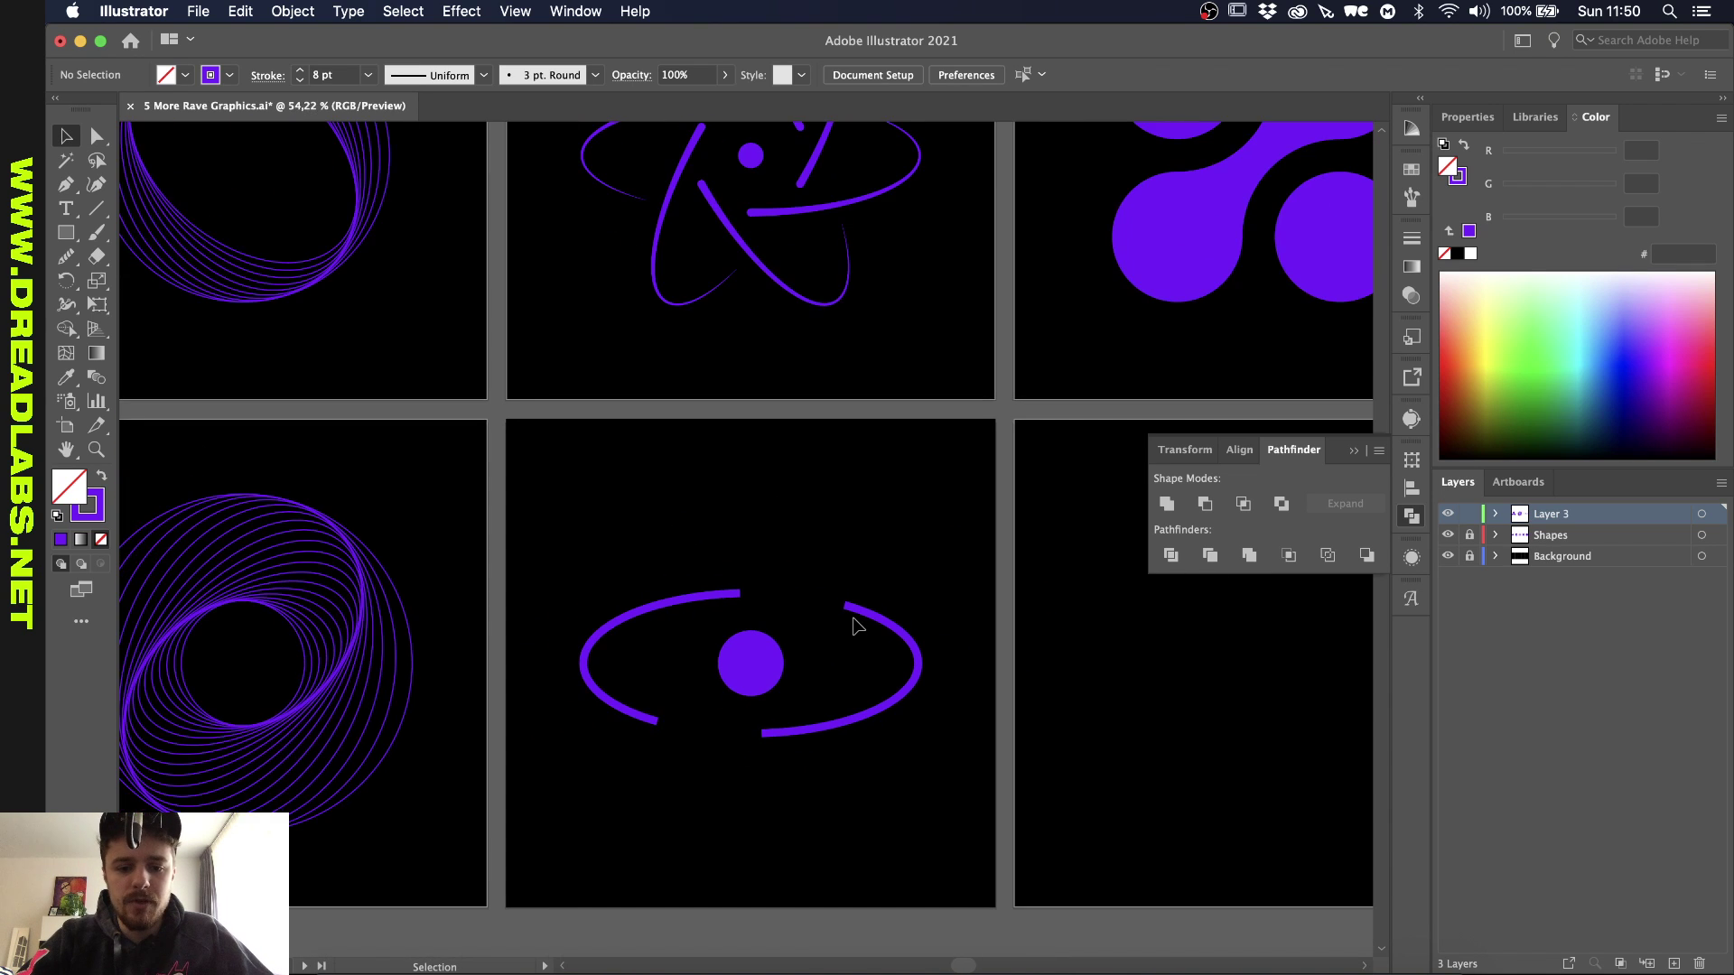
scroll(824, 604, "up", 1)
scroll(824, 604, "up", 1)
left_click(894, 585)
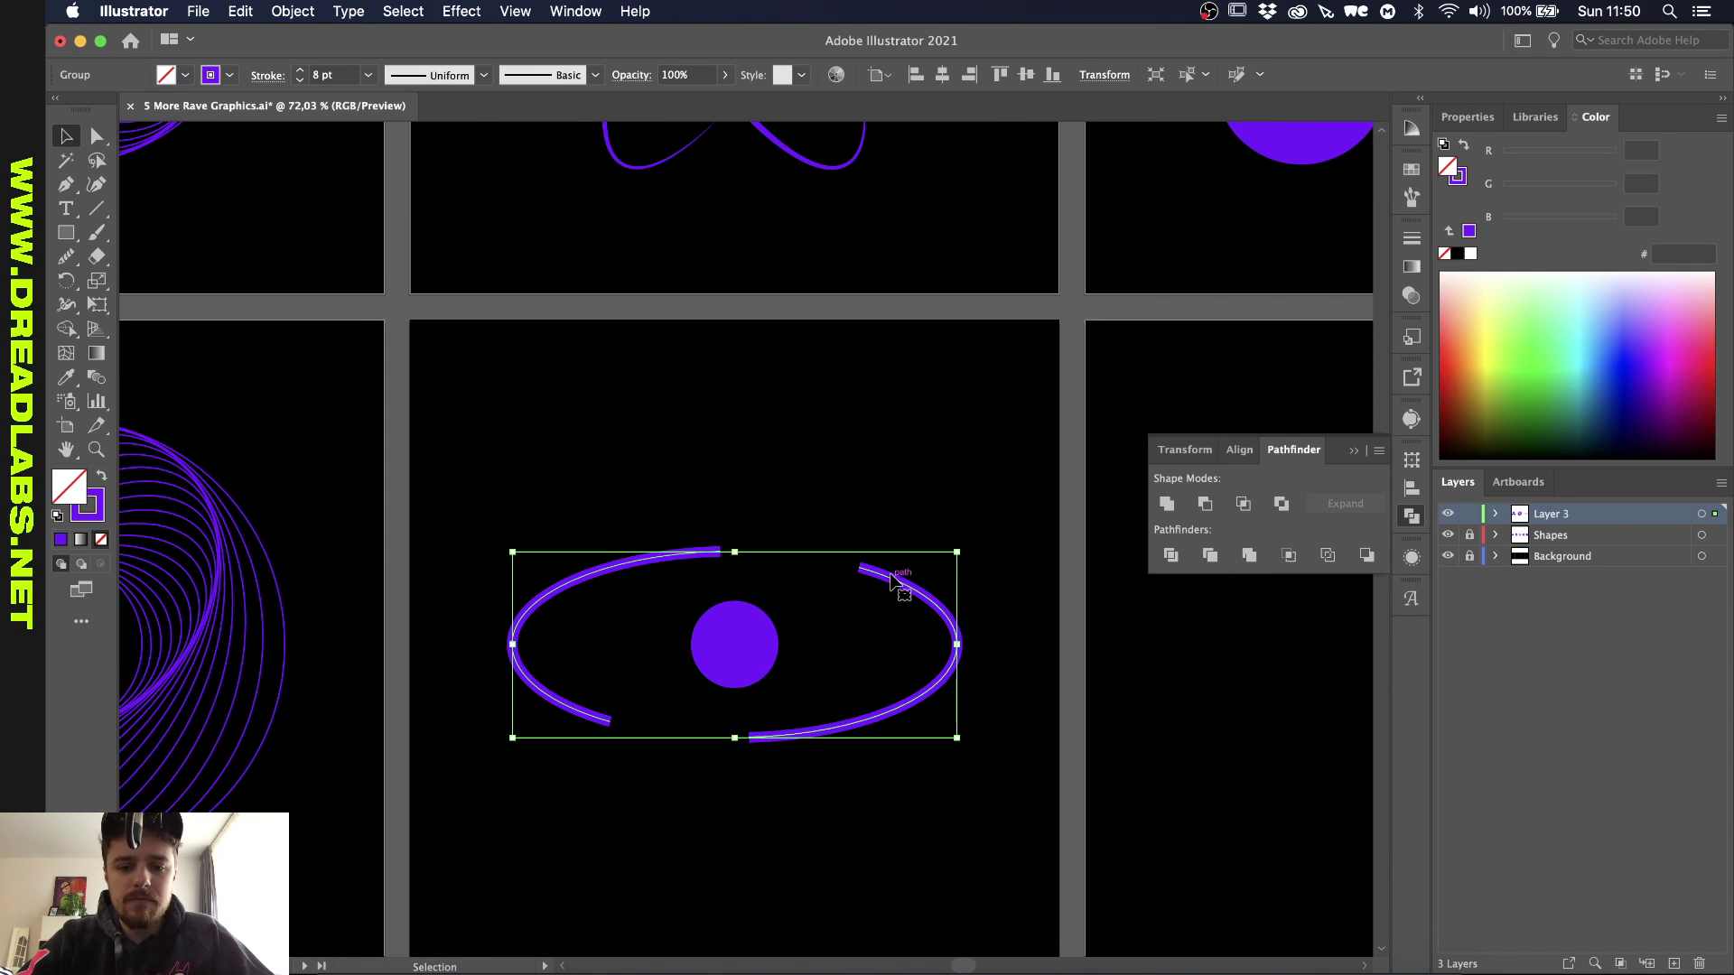
key("super+shift+g")
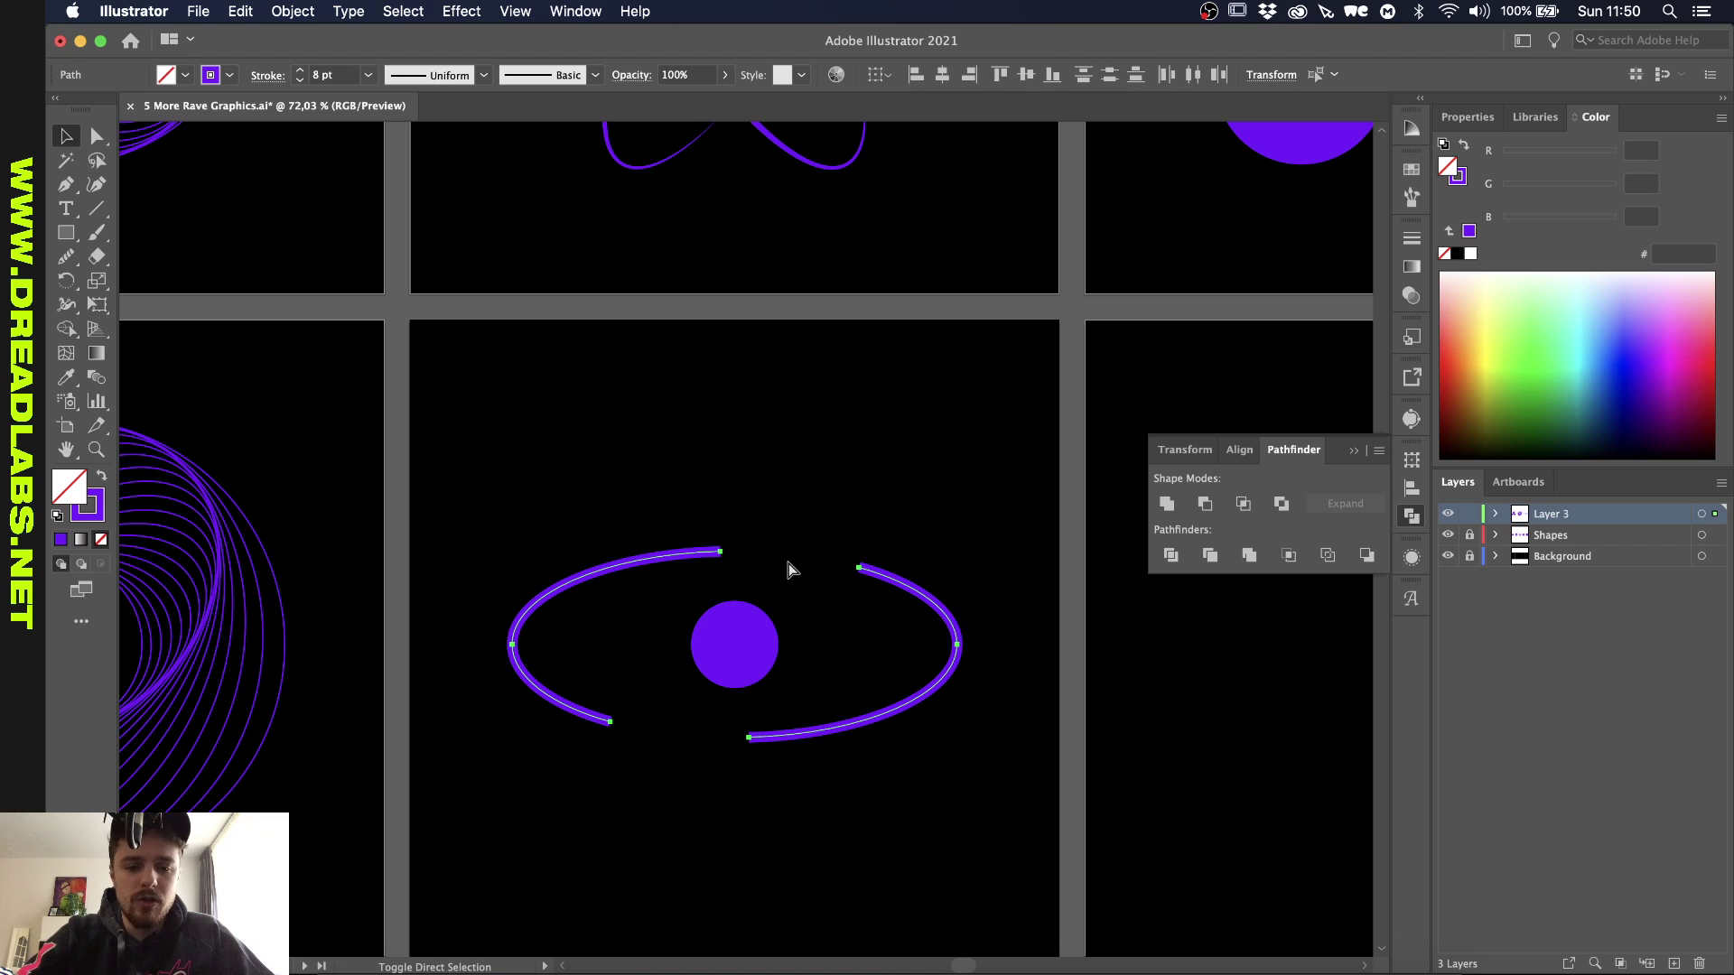
Step: Give both arcs' strokes a round cap and the tapered triangular width profile, and deselect them
left_click(1467, 116)
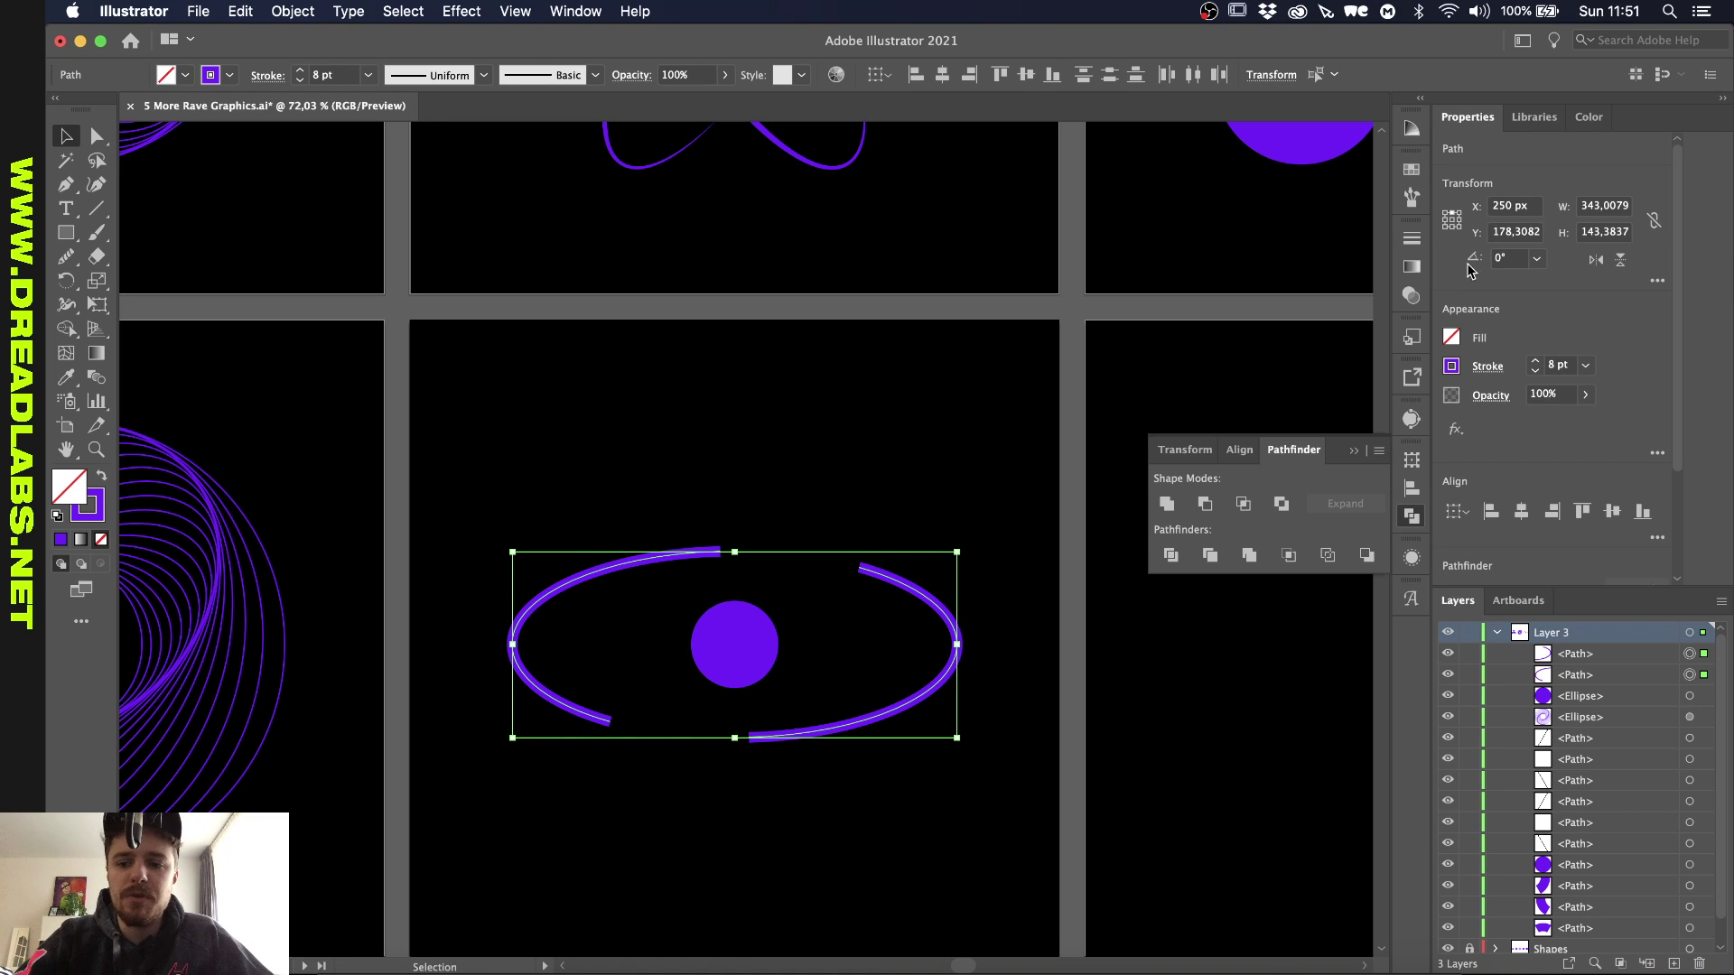
left_click(1486, 368)
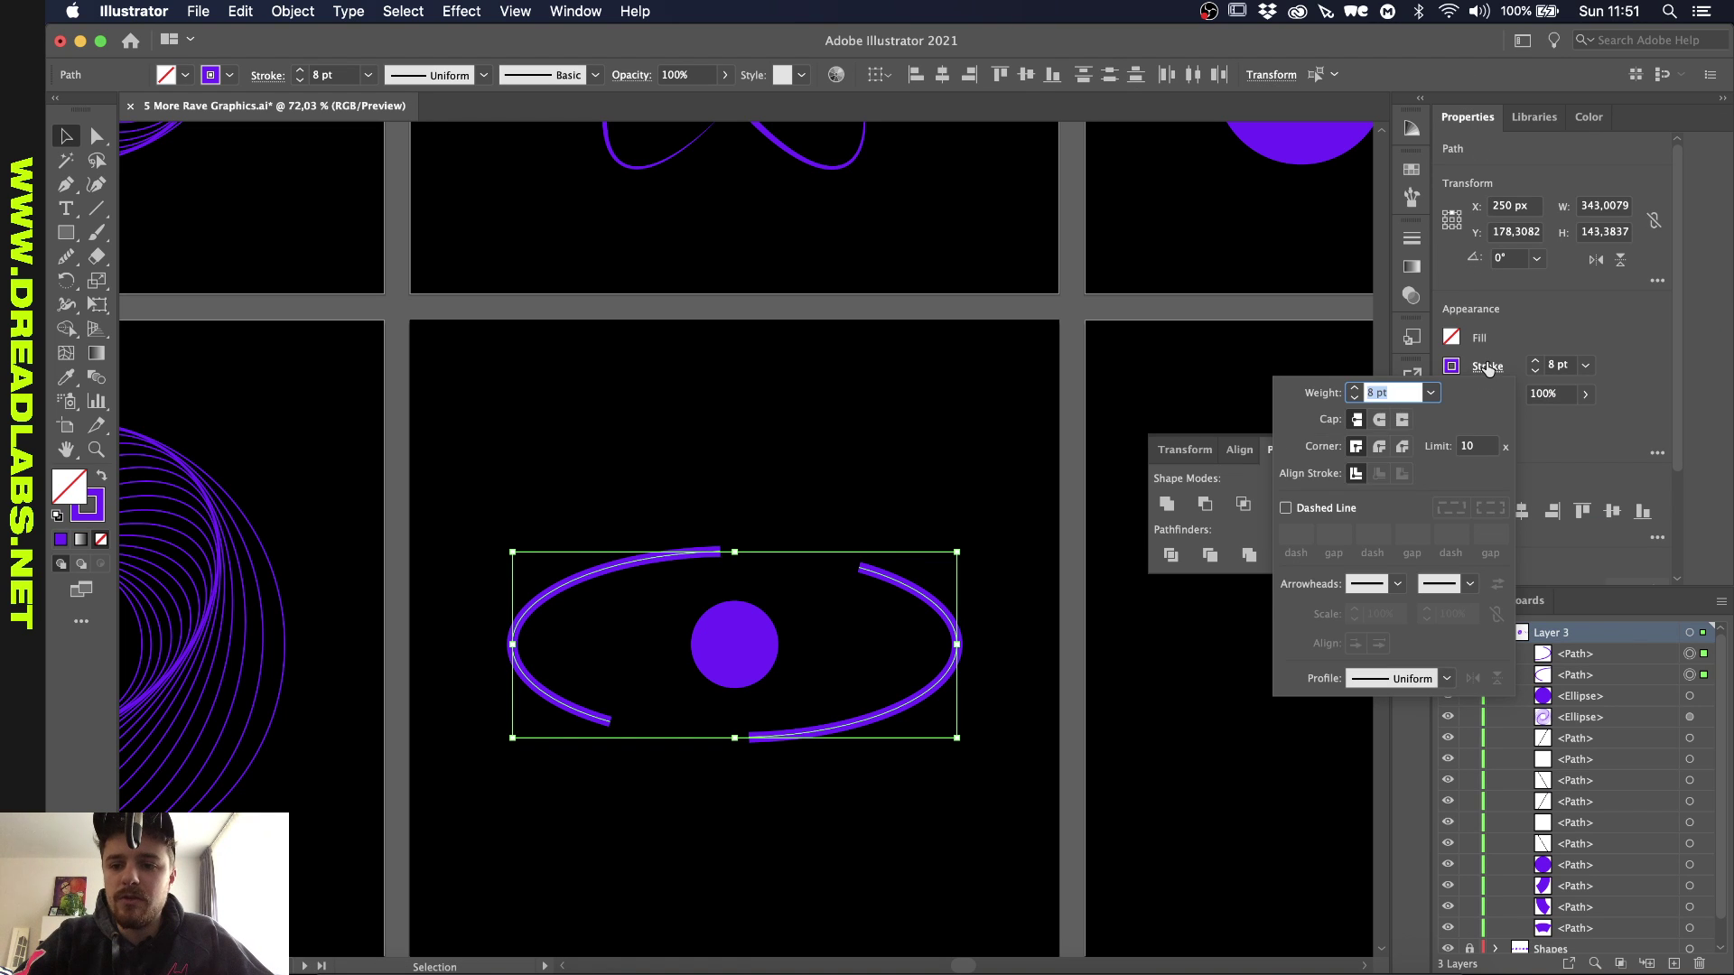
left_click(1380, 424)
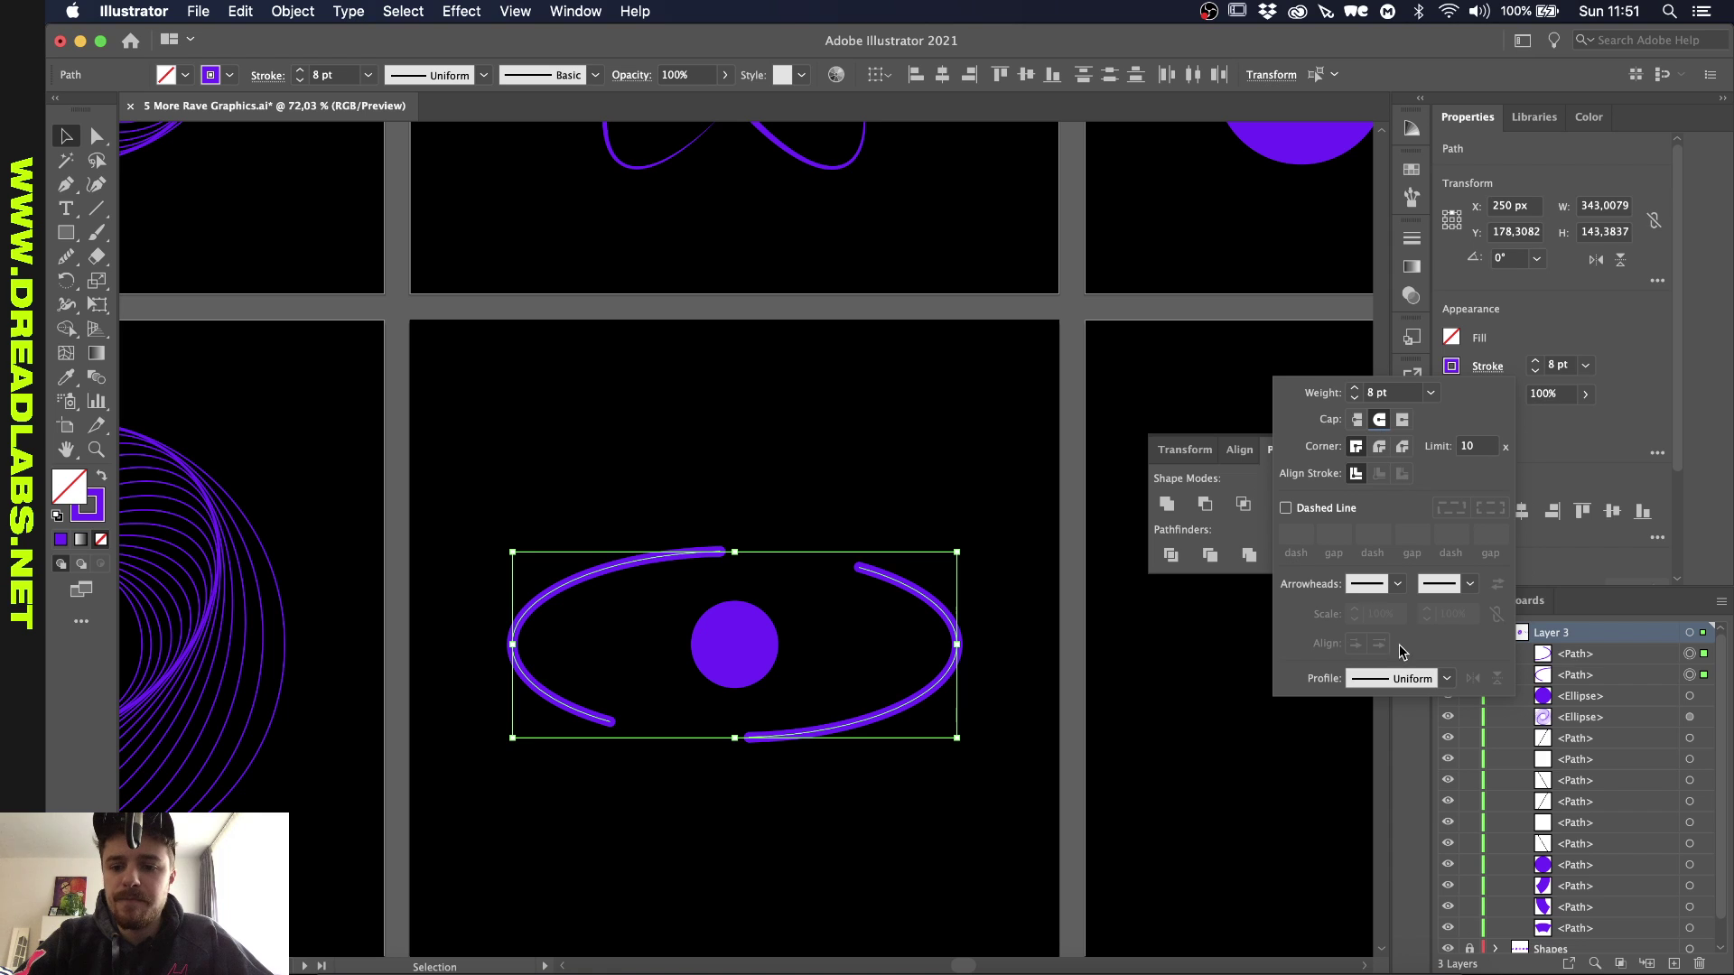
left_click(1443, 680)
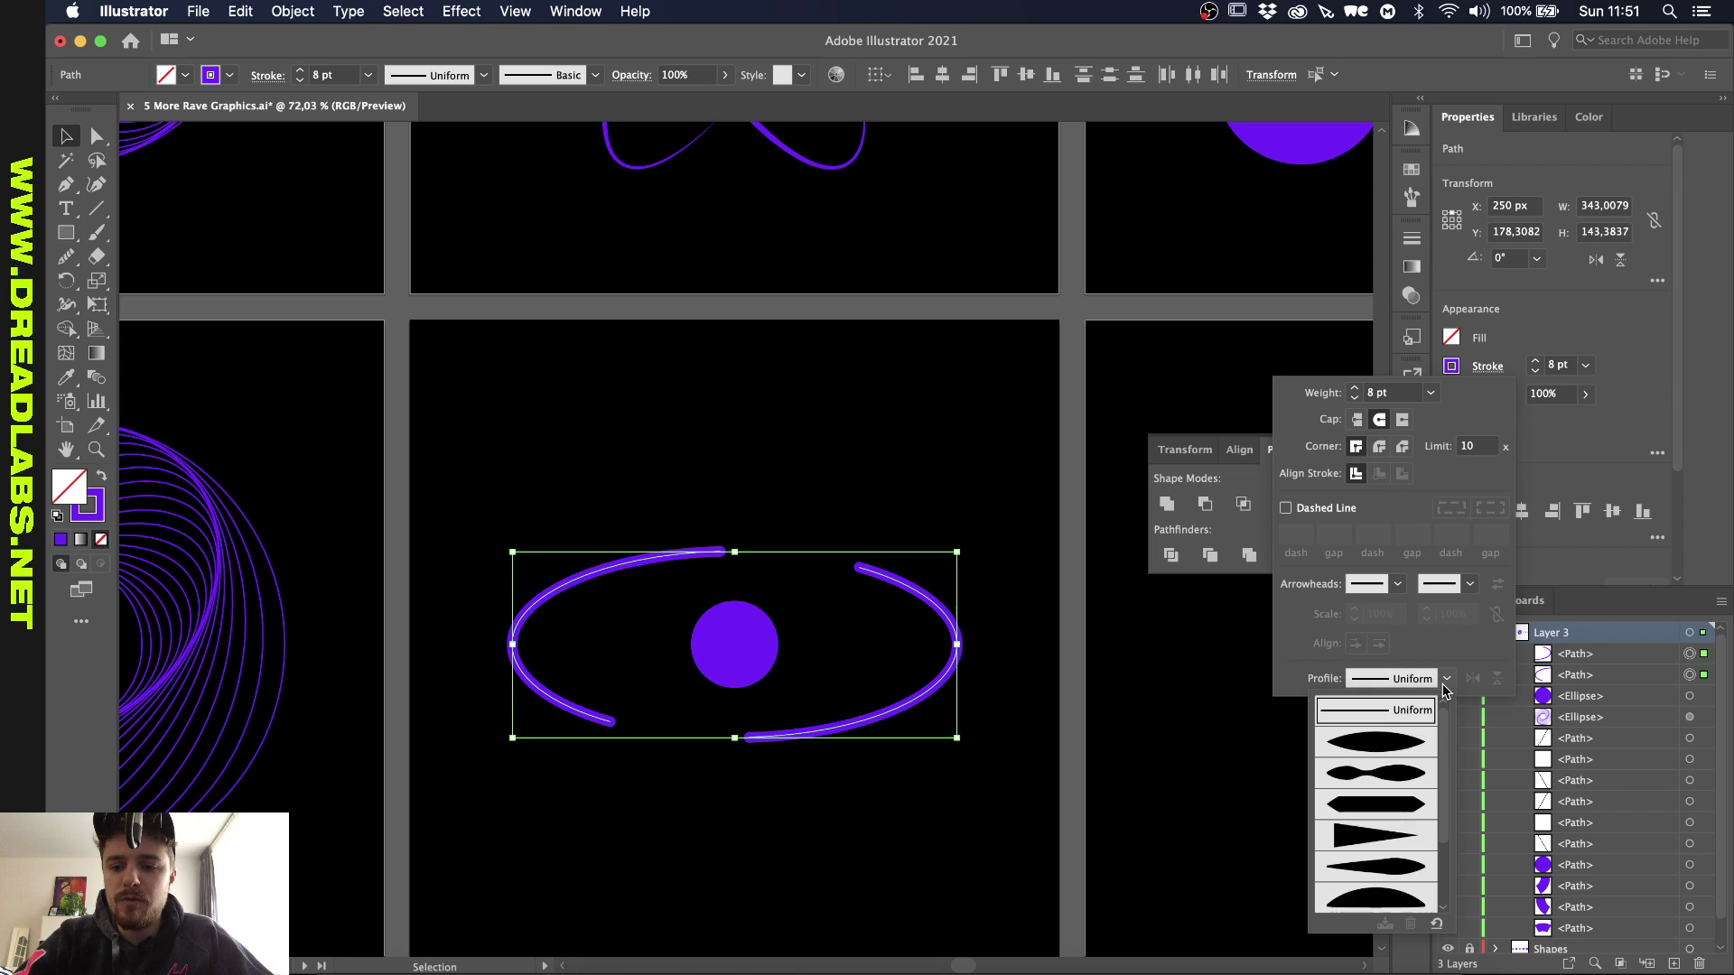
left_click(1368, 838)
left_click(1047, 722)
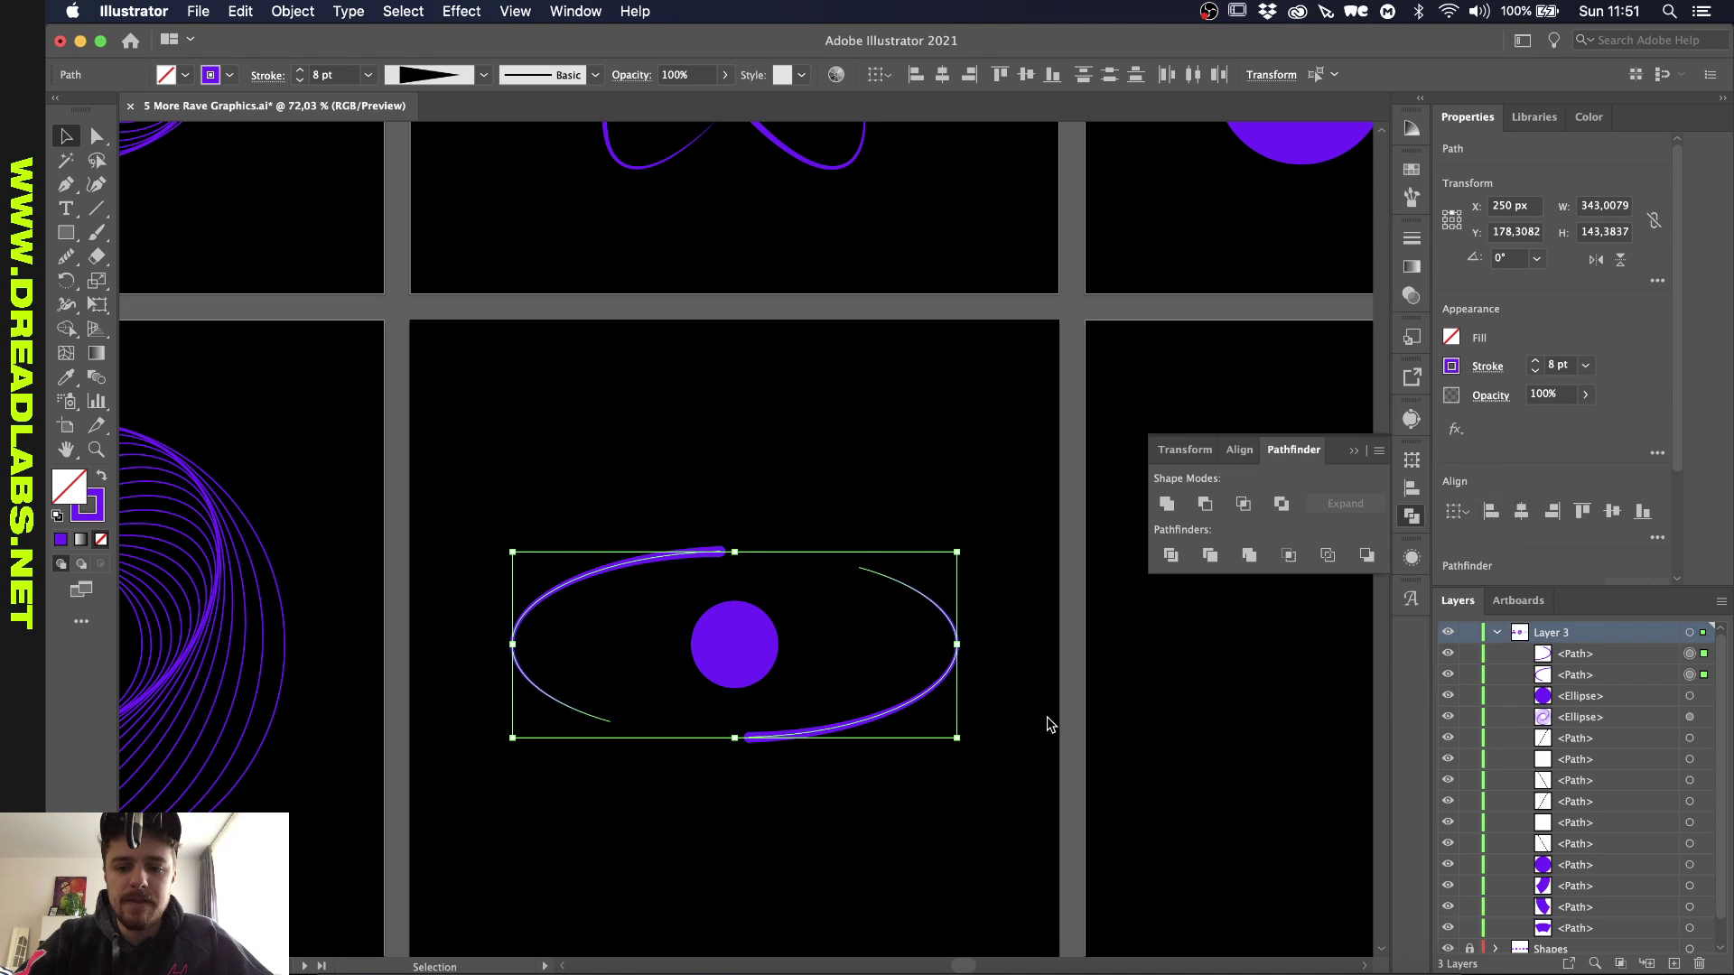
left_click(1004, 702)
Step: Flatten the pair of arcs to about 107 px tall overall and shrink the purple circle between them
scroll(1005, 702, "down", 3)
scroll(1007, 702, "up", 1)
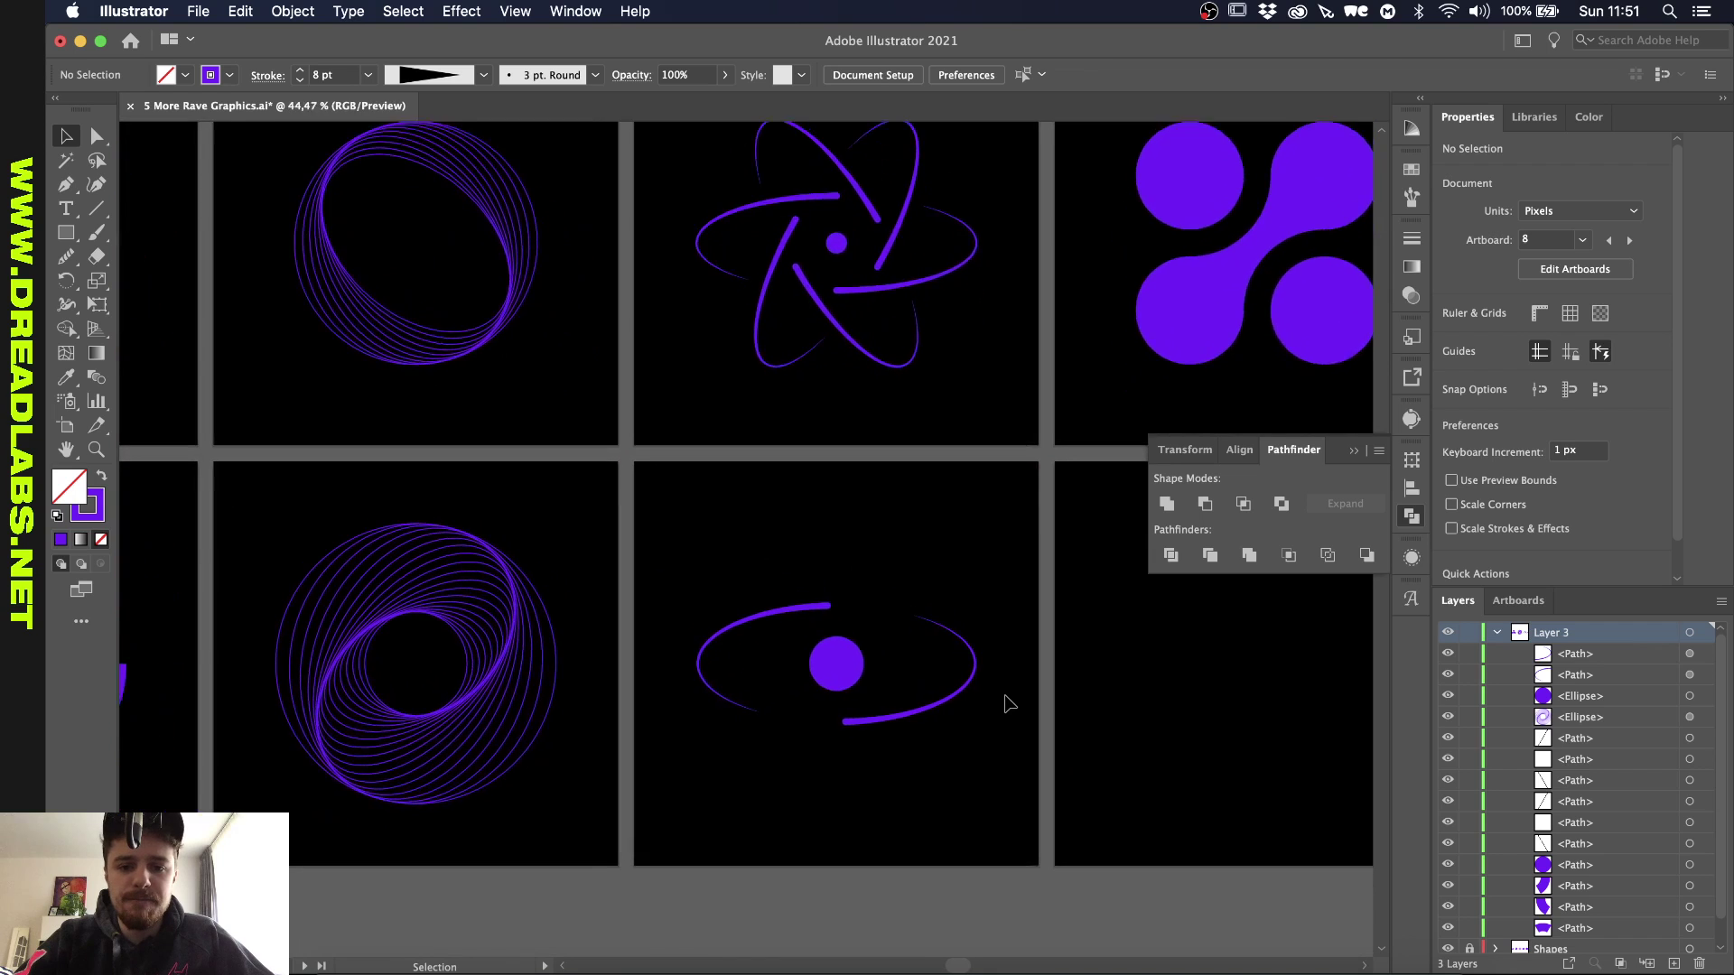
scroll(1003, 702, "up", 3)
left_click_drag(950, 514, 917, 646)
scroll(918, 647, "up", 2)
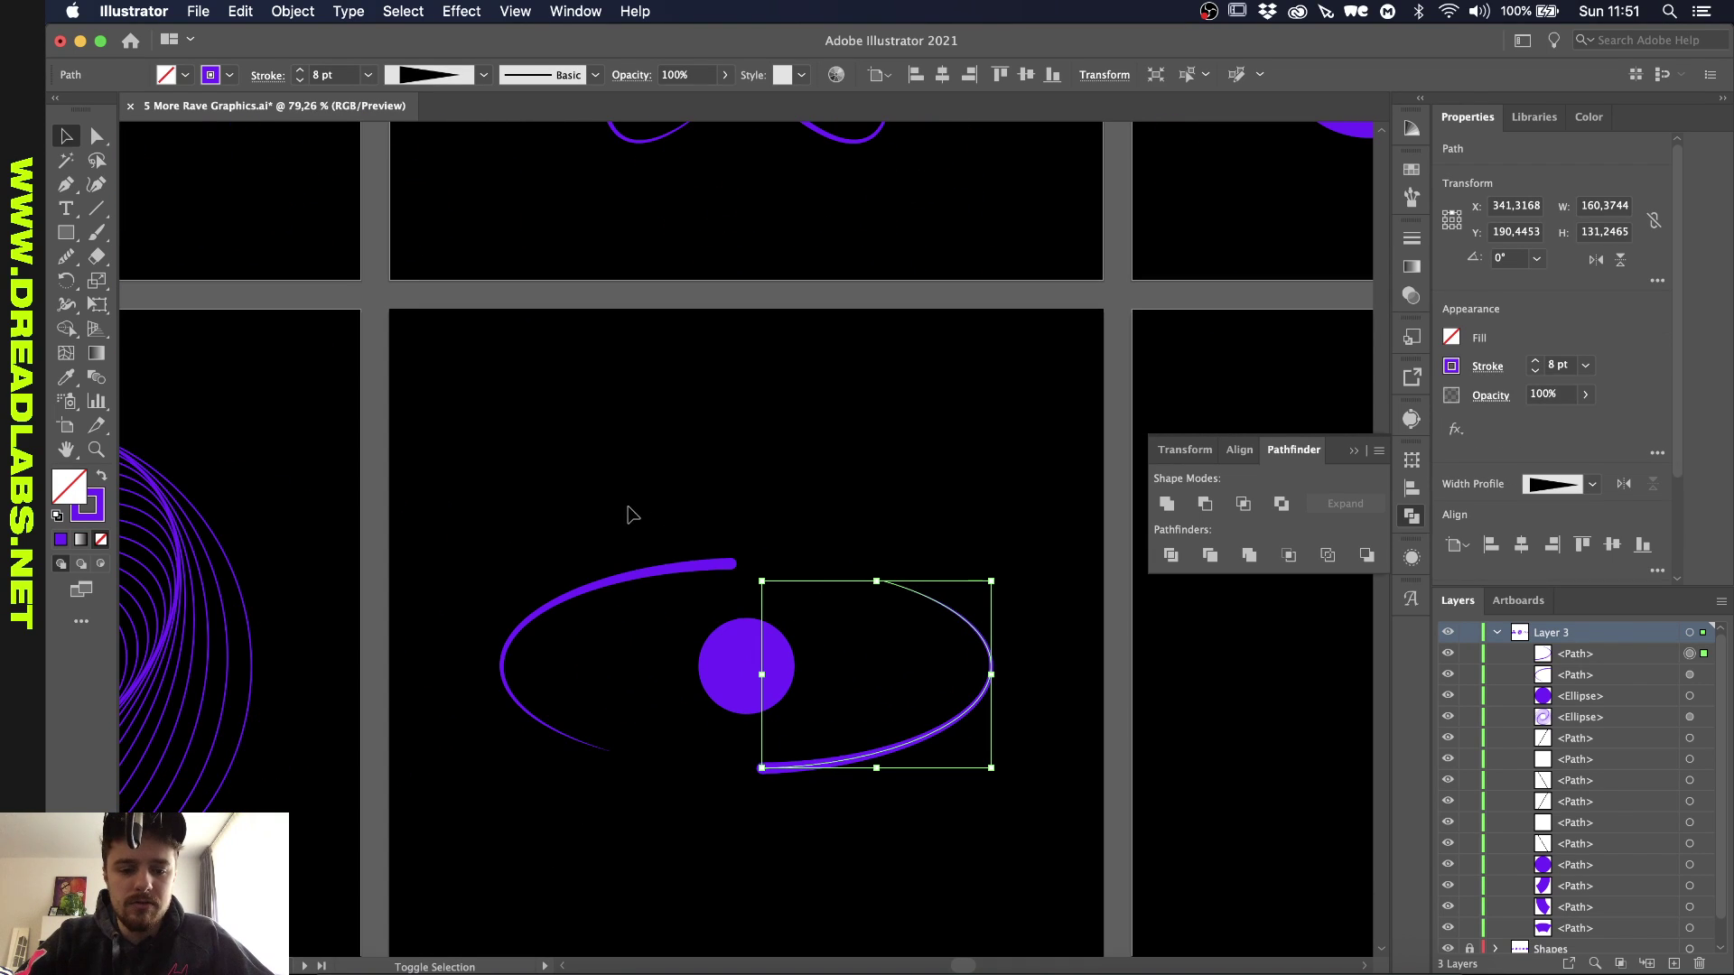
left_click_drag(629, 507, 768, 643)
left_click(739, 674)
left_click(799, 557)
scroll(799, 557, "down", 5)
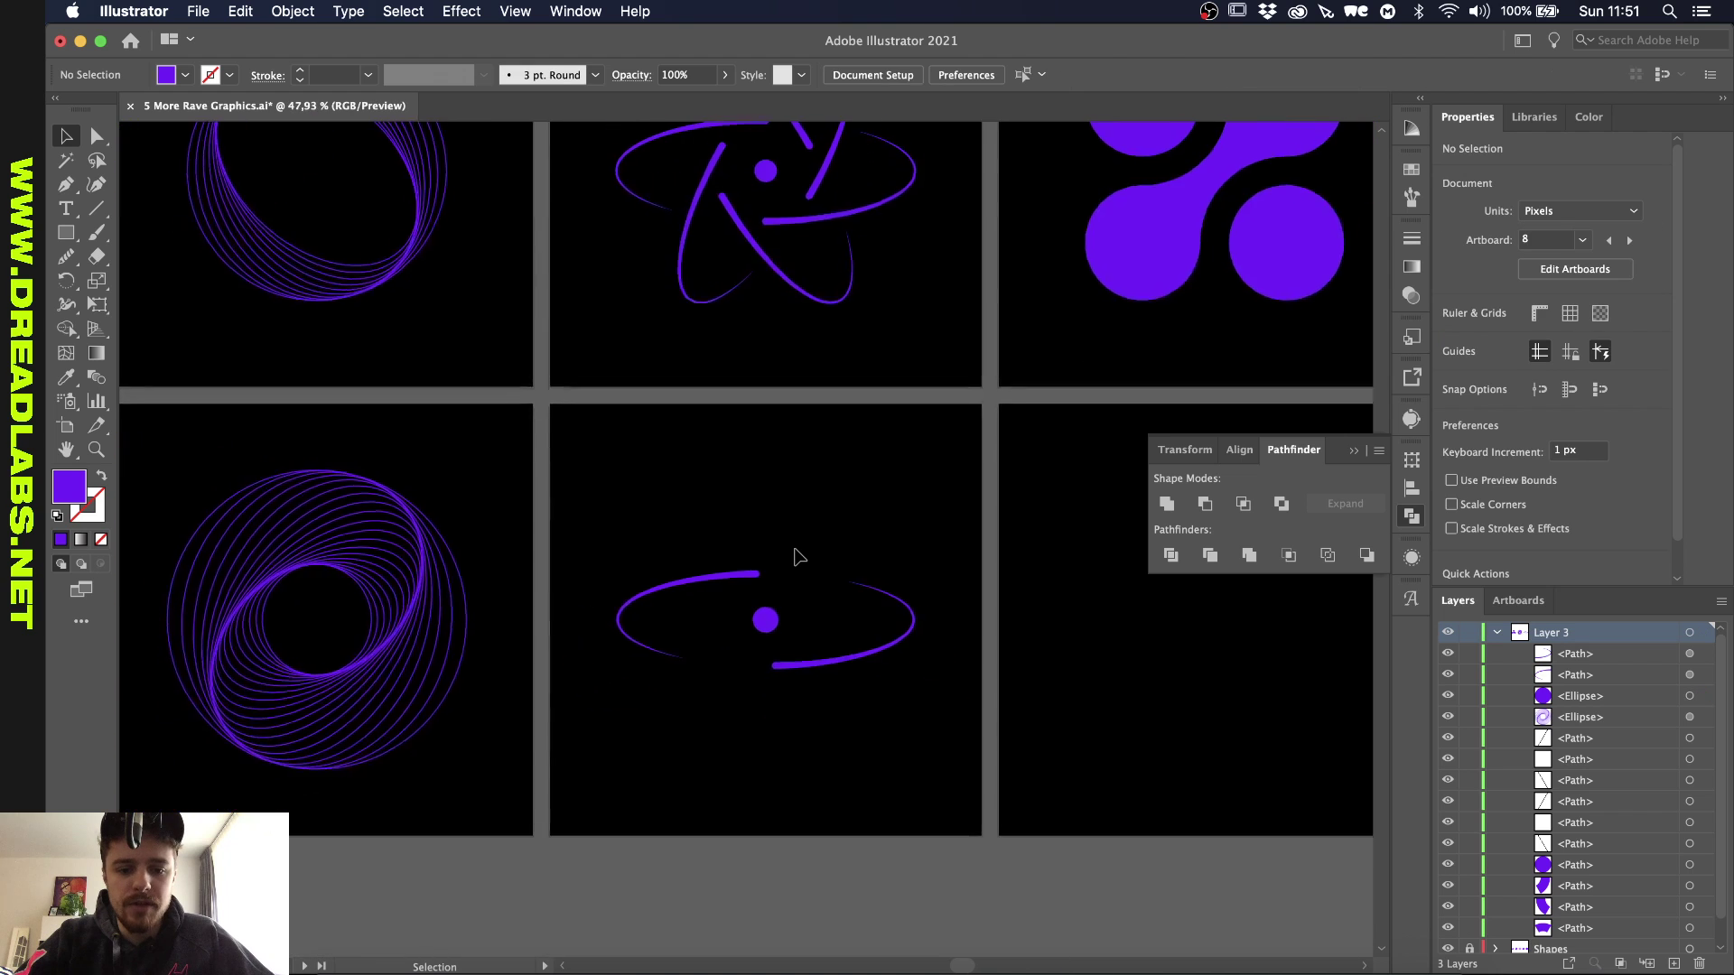
scroll(799, 557, "up", 3)
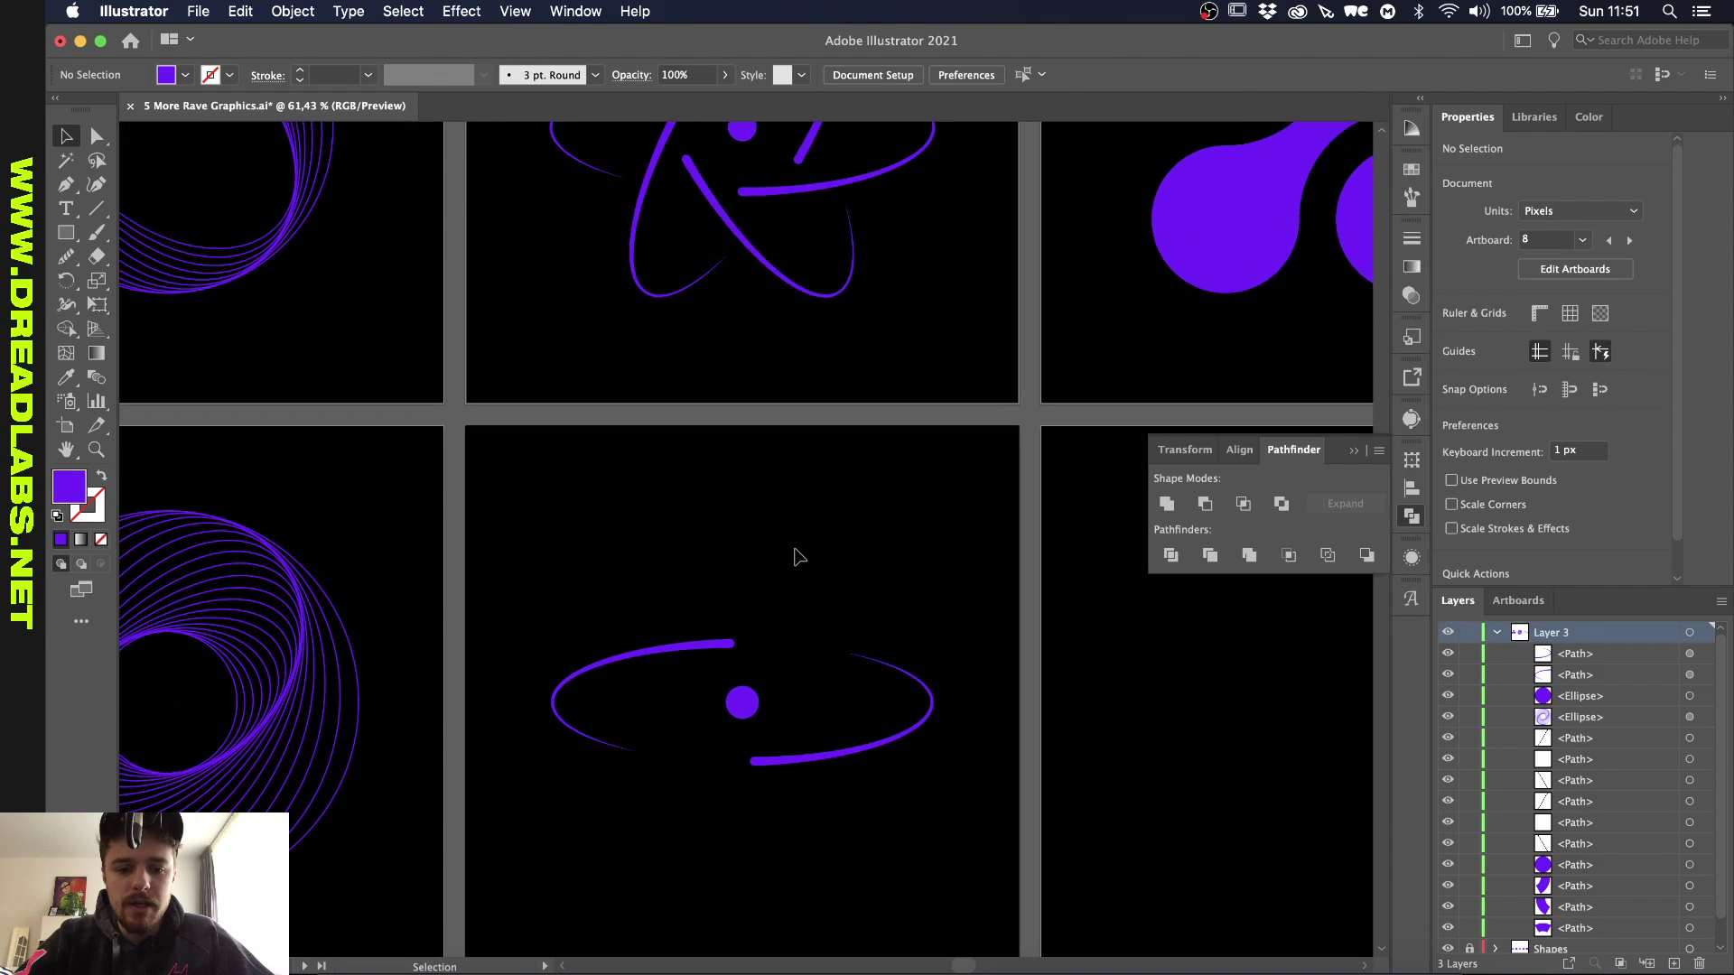
Step: Select both tapered arcs and group them
left_click(718, 608)
left_click(831, 731, "shift")
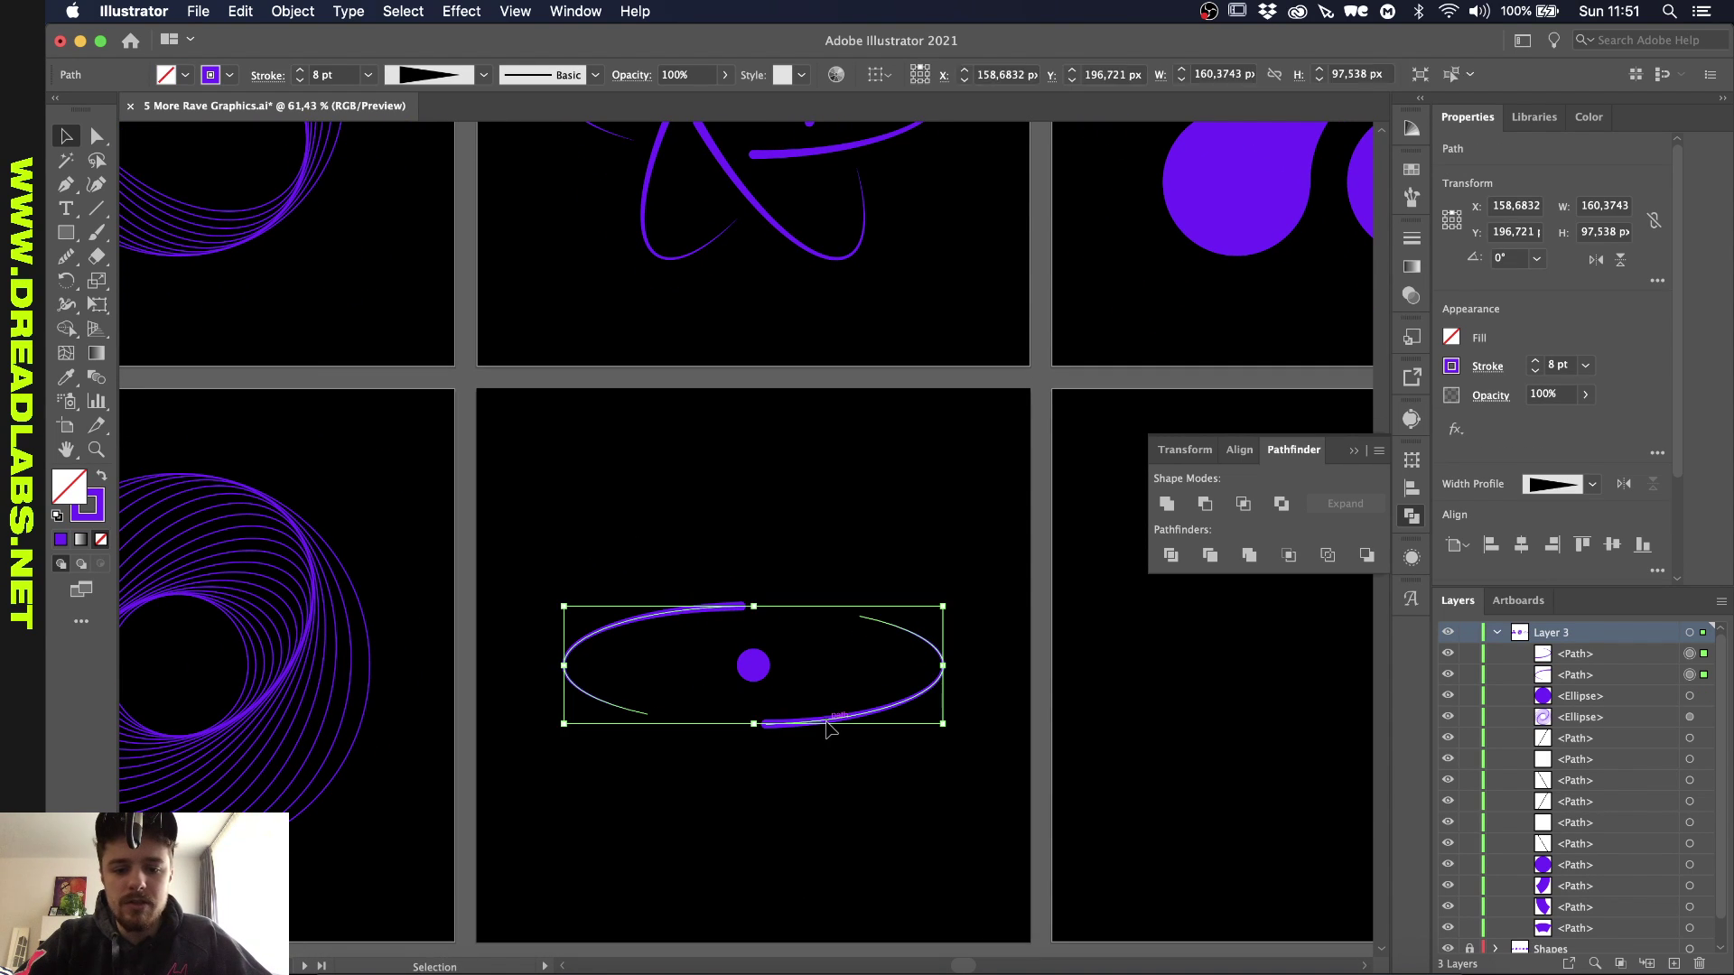
key("super+g")
scroll(773, 690, "up", 1)
scroll(768, 681, "up", 1)
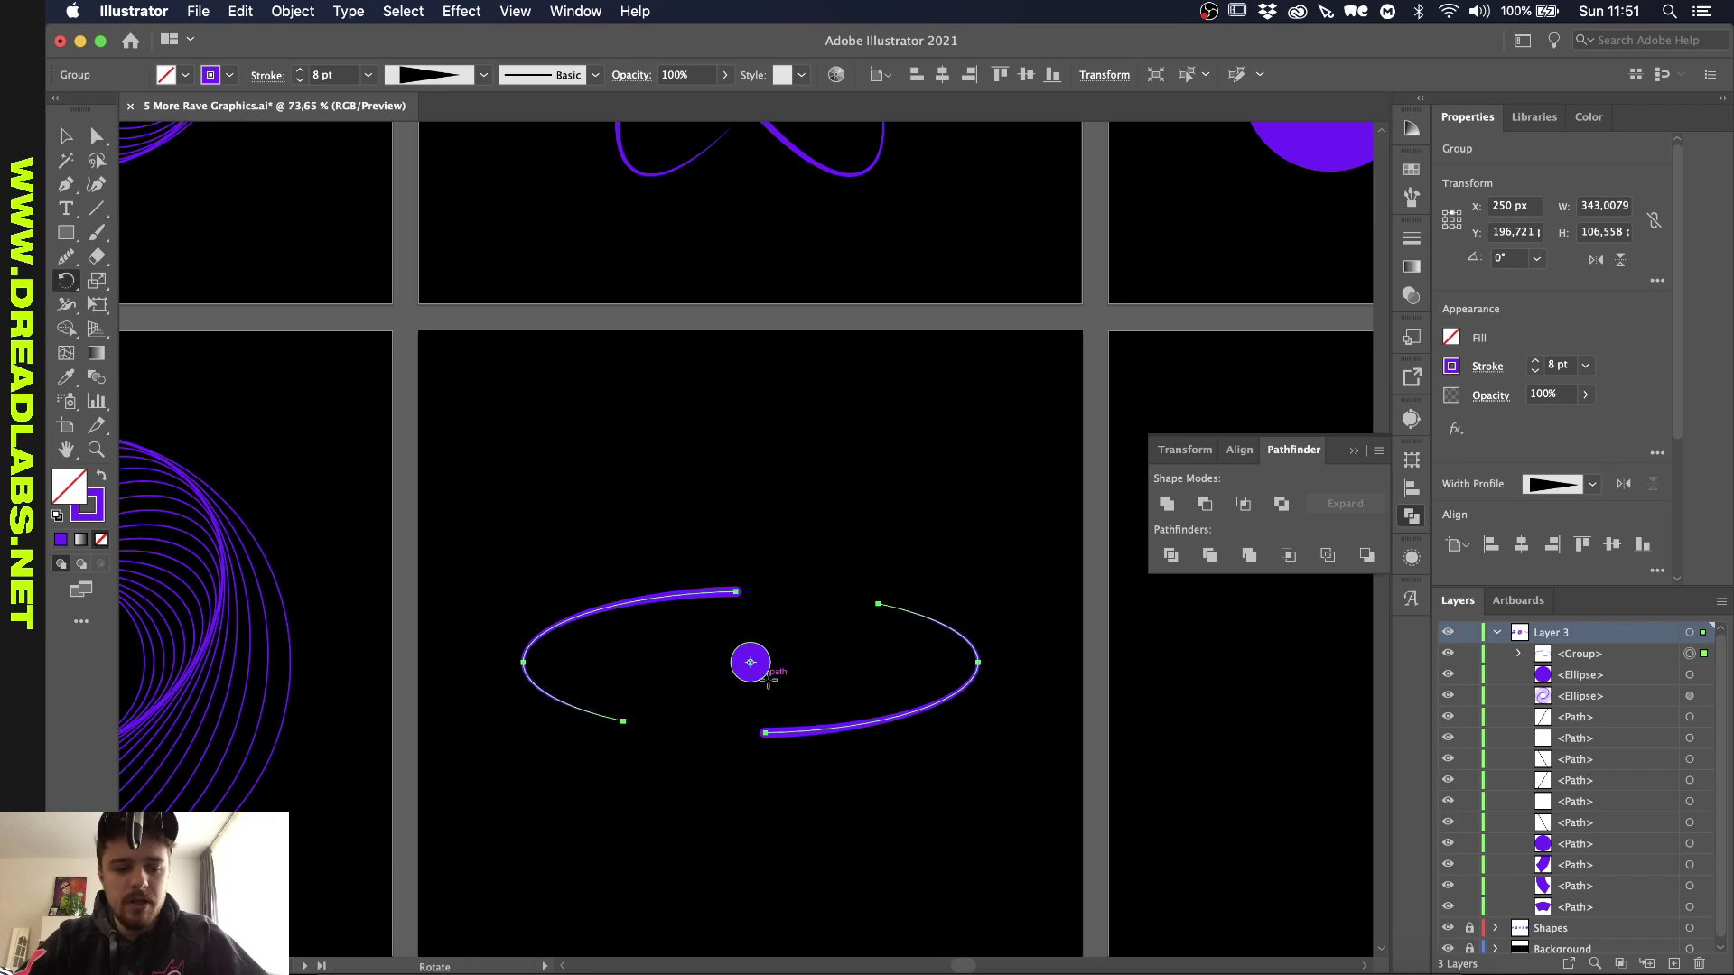
Step: Make a copy of the arc group rotated 60° around the centre of the purple circle
key("r")
scroll(759, 668, "up", 1)
scroll(750, 663, "up", 2)
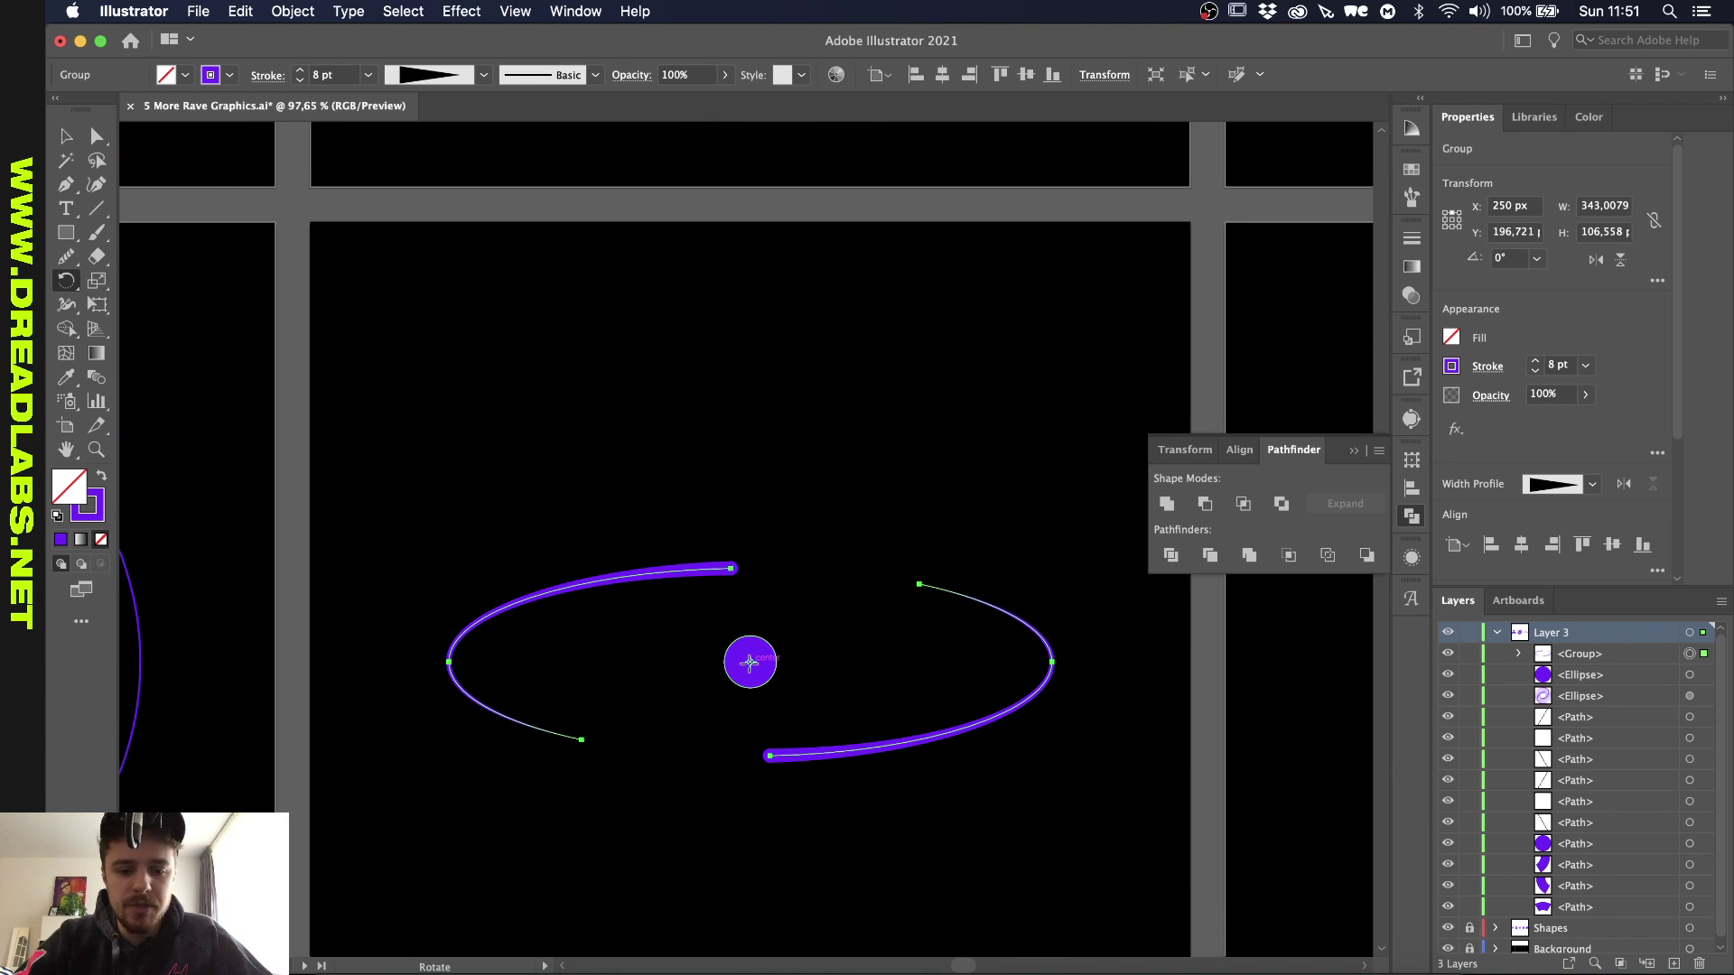
left_click(750, 664, "alt")
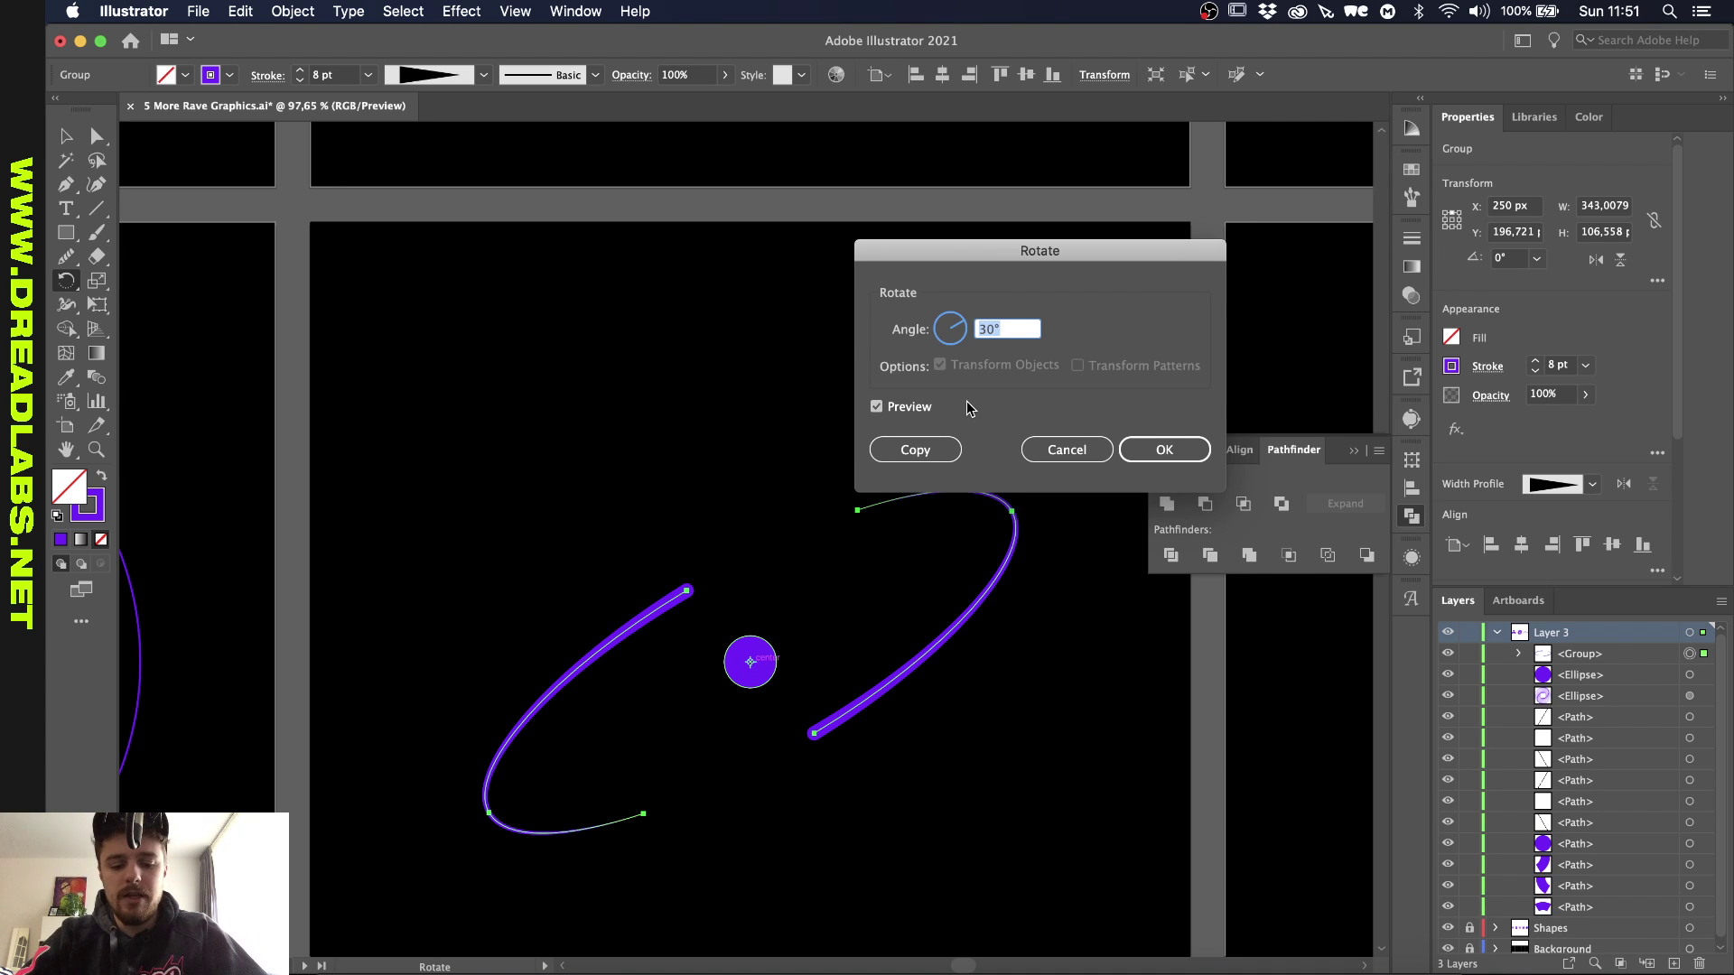
type("60")
left_click(915, 450)
Step: Repeat the rotated copy once to add a third pair of arcs, and deselect it
key("v")
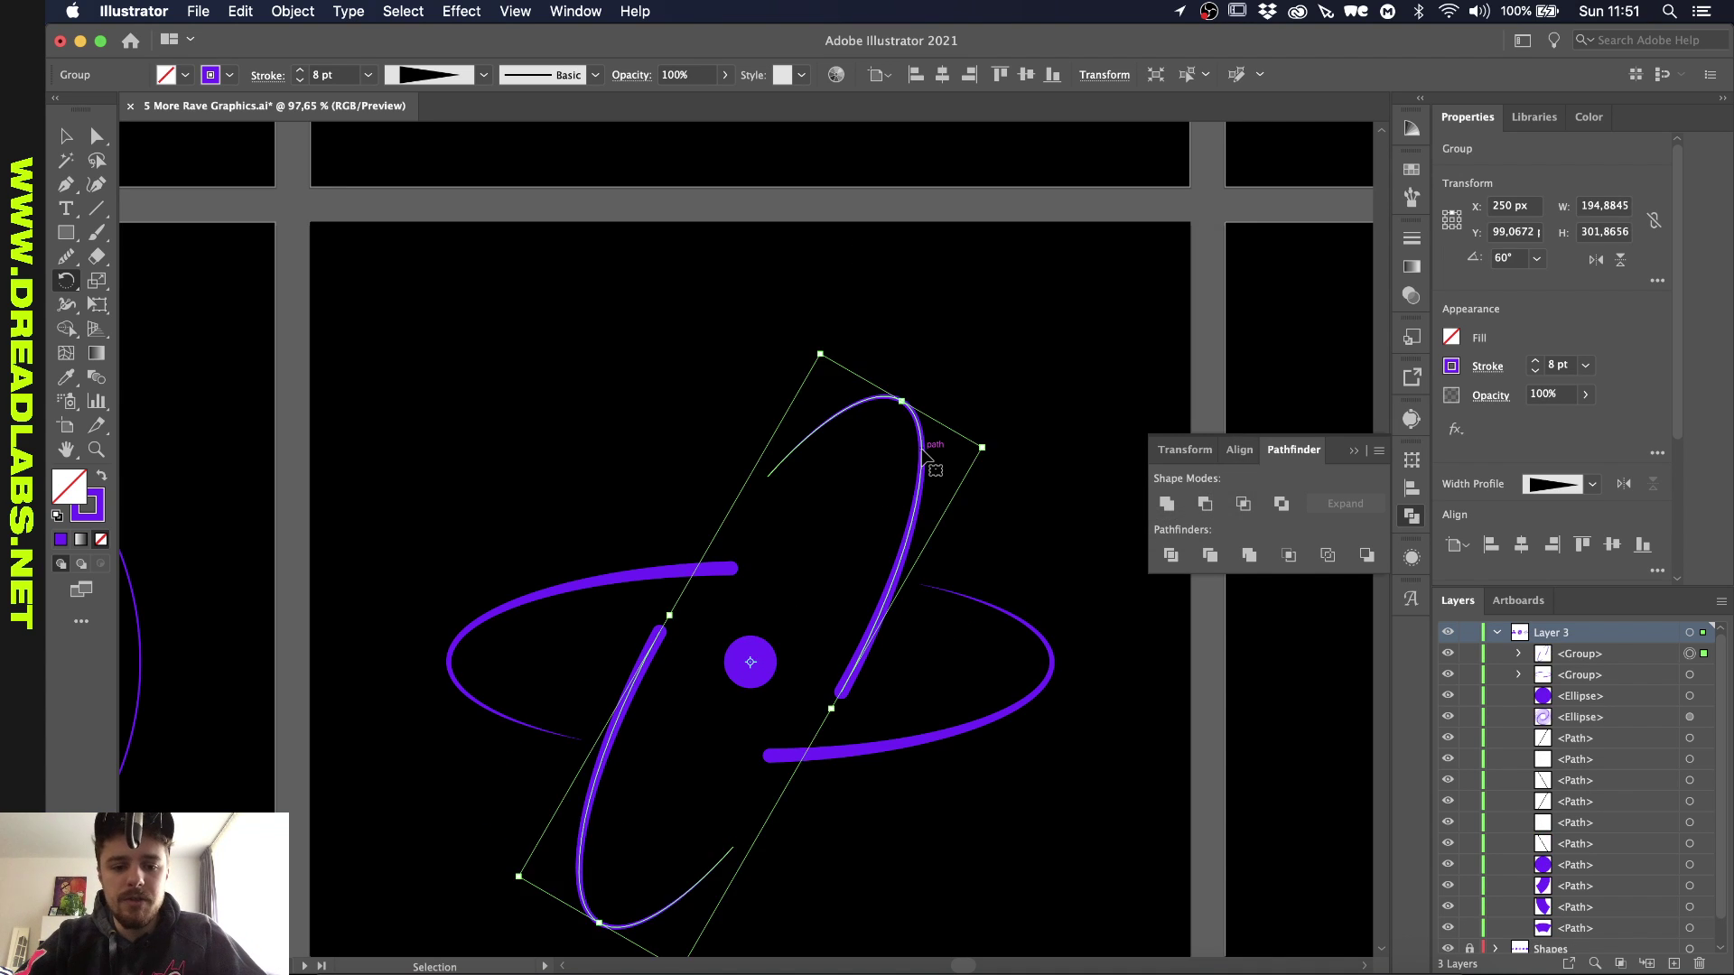
key("ctrl+d")
left_click(799, 376)
scroll(798, 375, "down", 6)
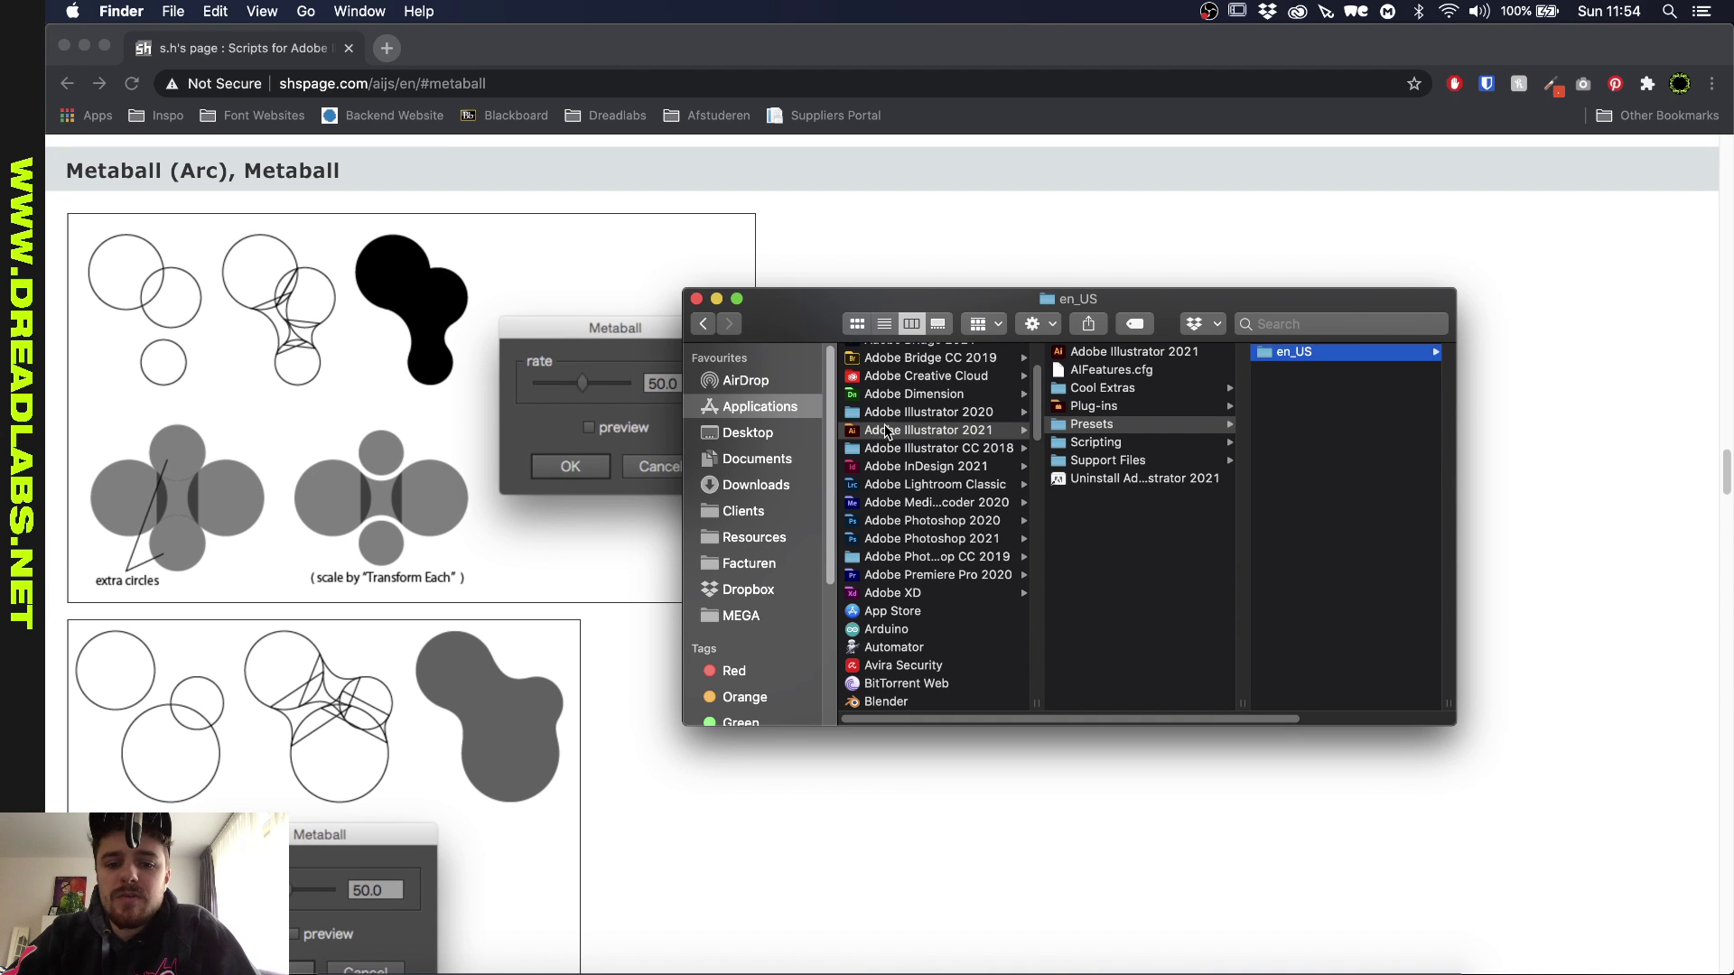
Step: Open the Scripts folder inside Illustrator's en_US presets folder to check where the Metaball script belongs
scroll(1167, 415, "right", 3)
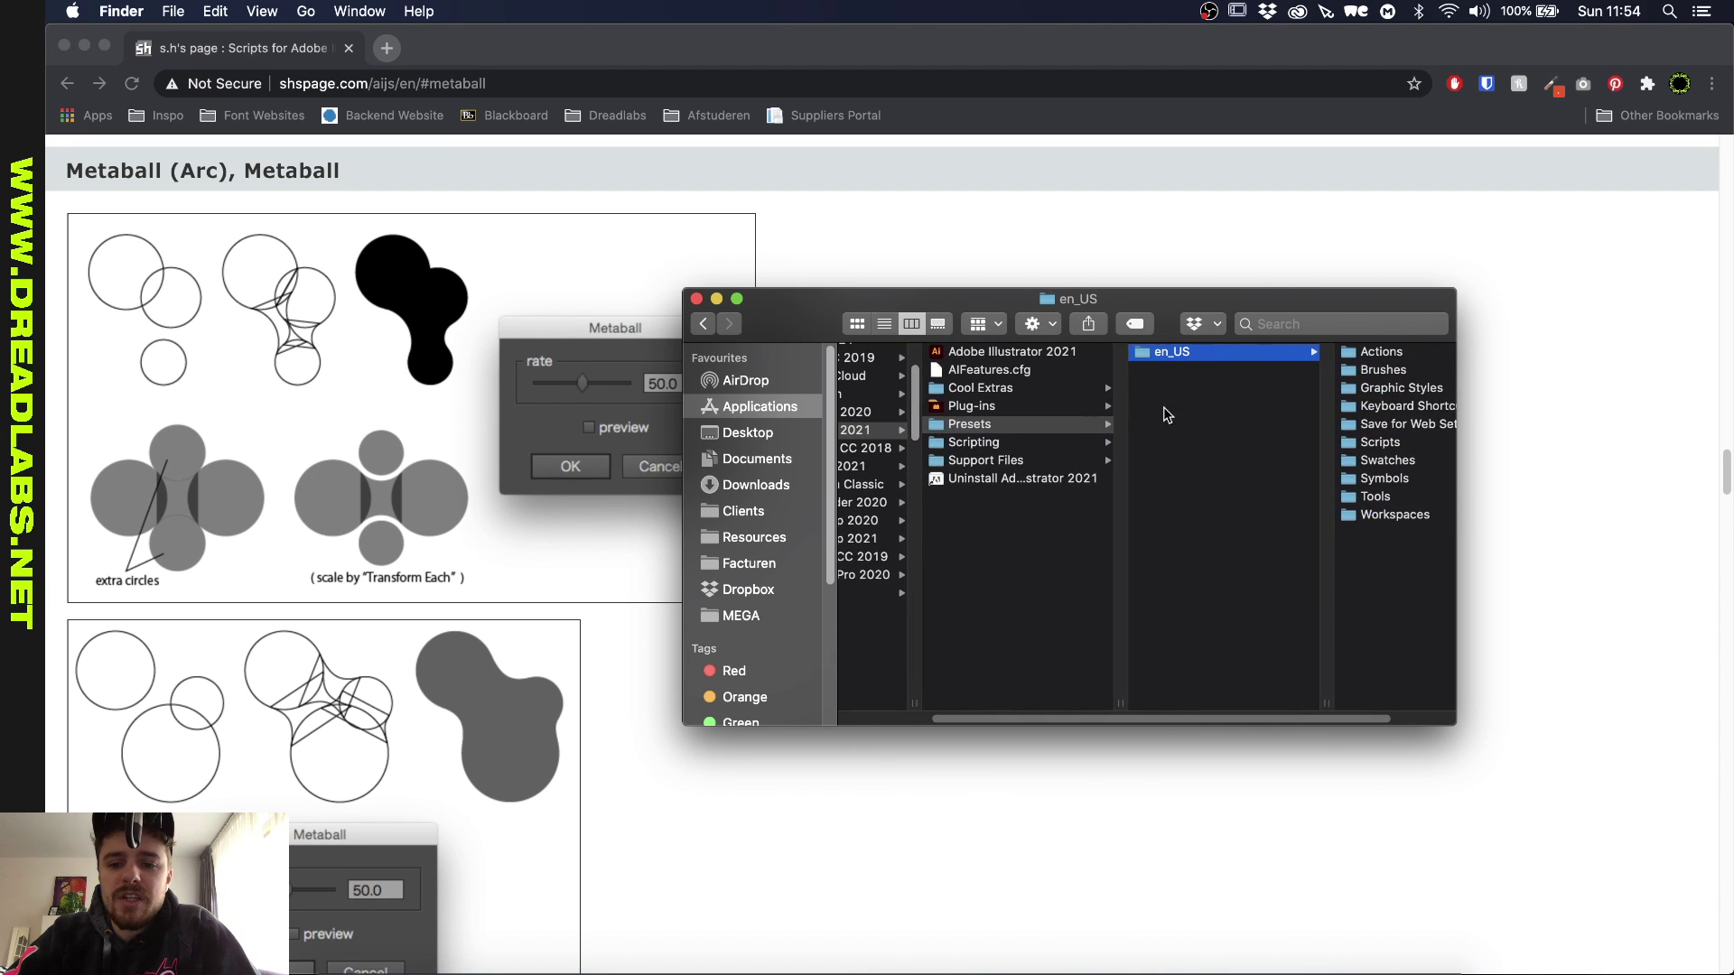
scroll(1167, 415, "right", 2)
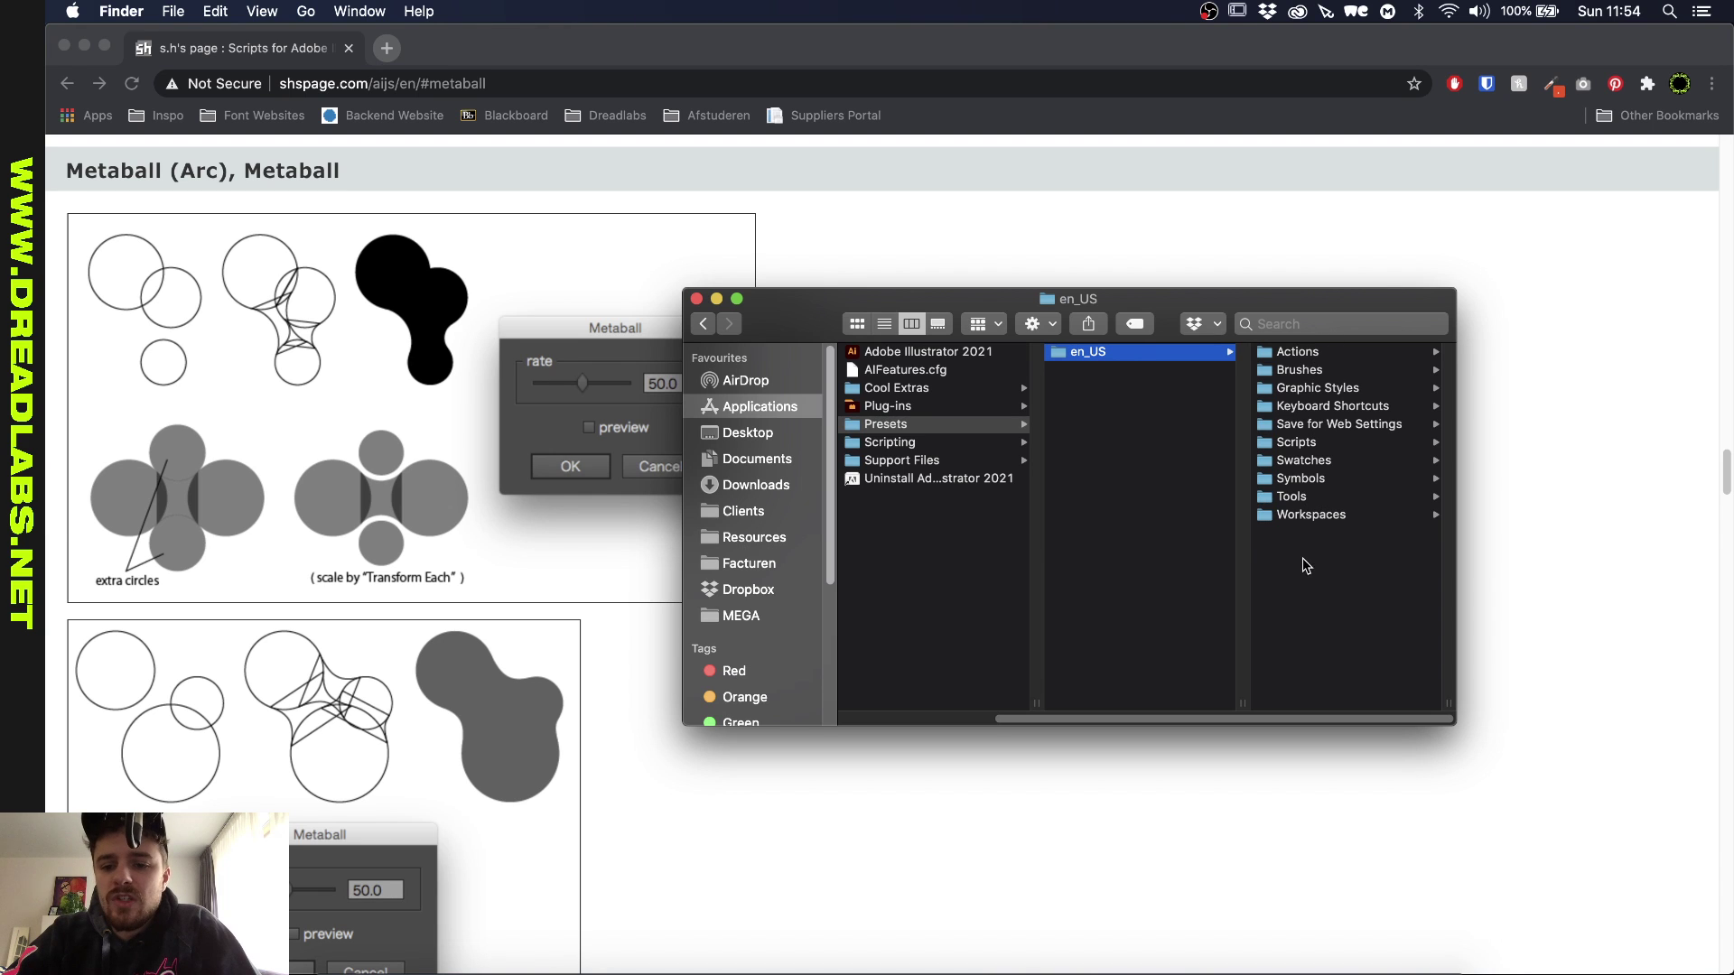
left_click(1296, 441)
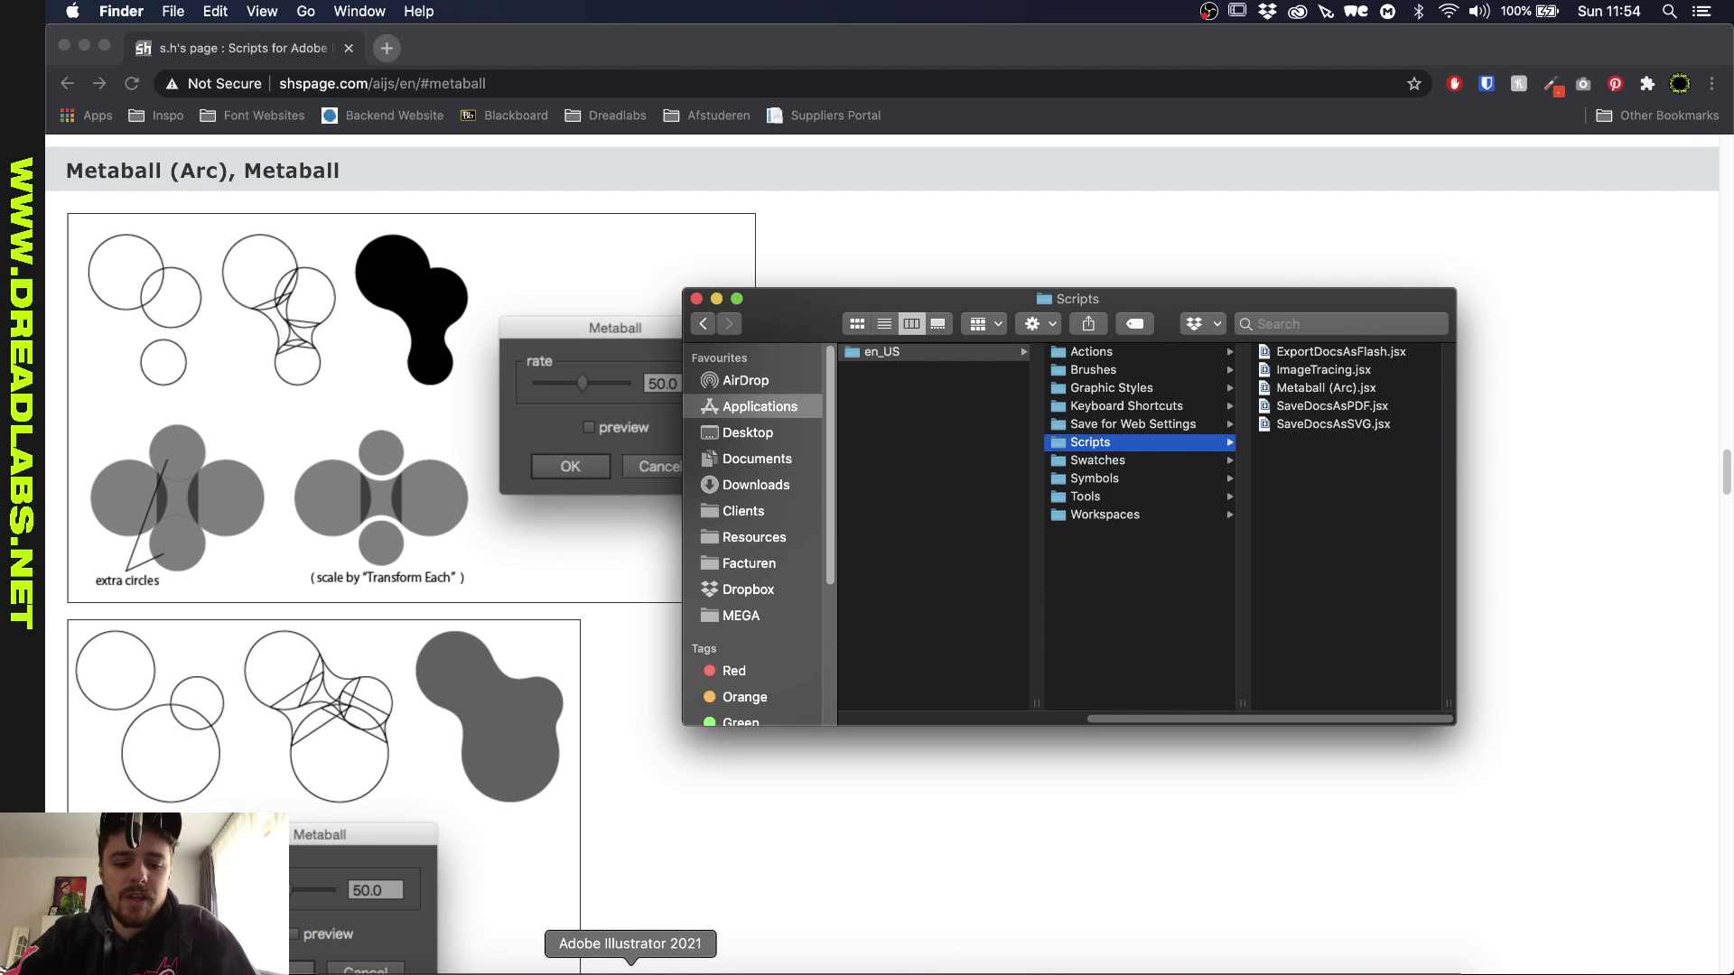
Step: Switch to Adobe Illustrator and copy the 100 px purple circle straight above the original, leaving a 10 px gap
left_click(630, 968)
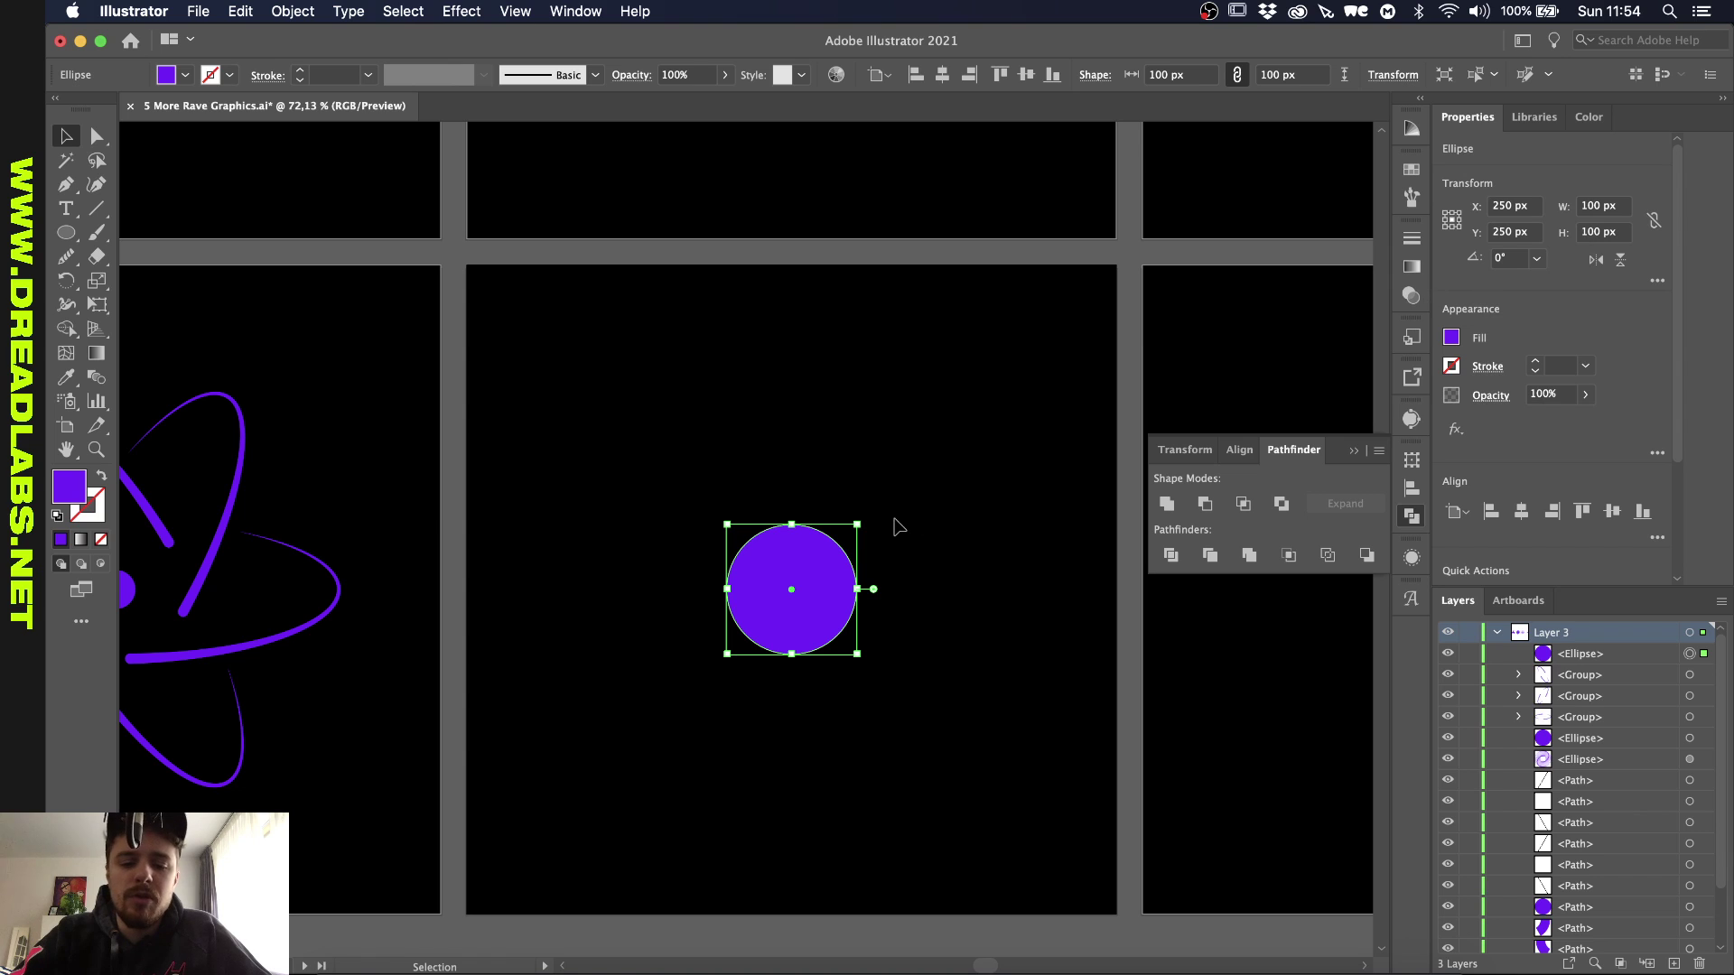
scroll(817, 569, "up", 5)
left_click_drag(771, 485, 771, 354)
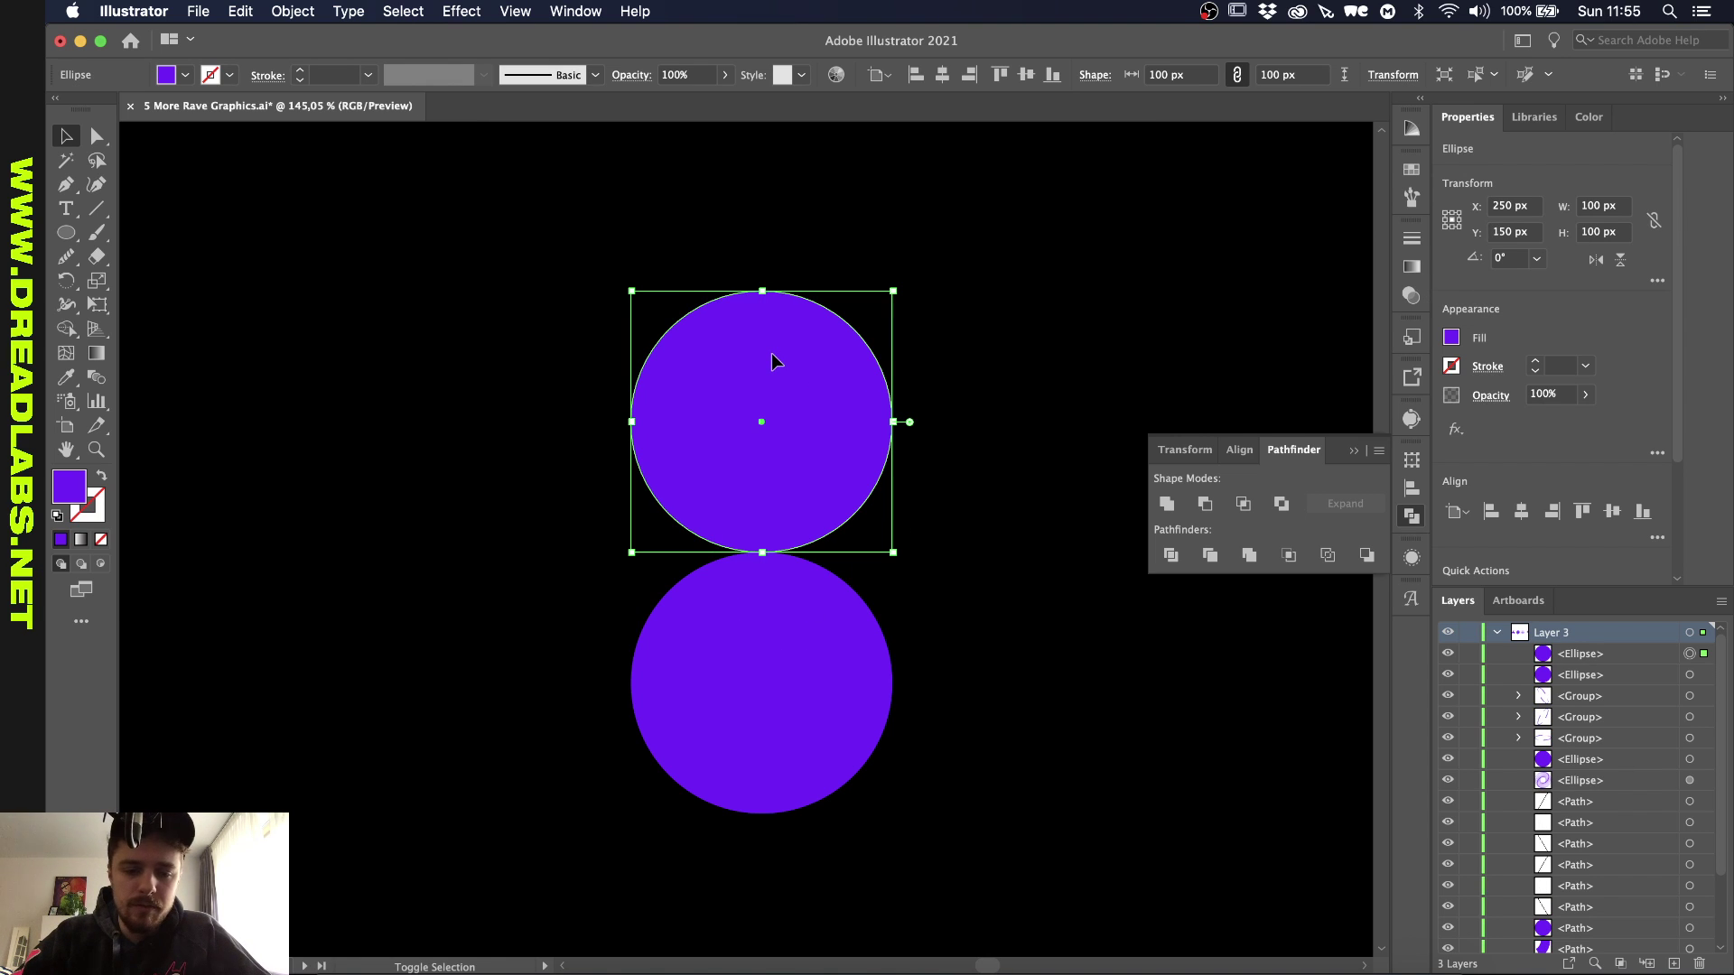
key("Up")
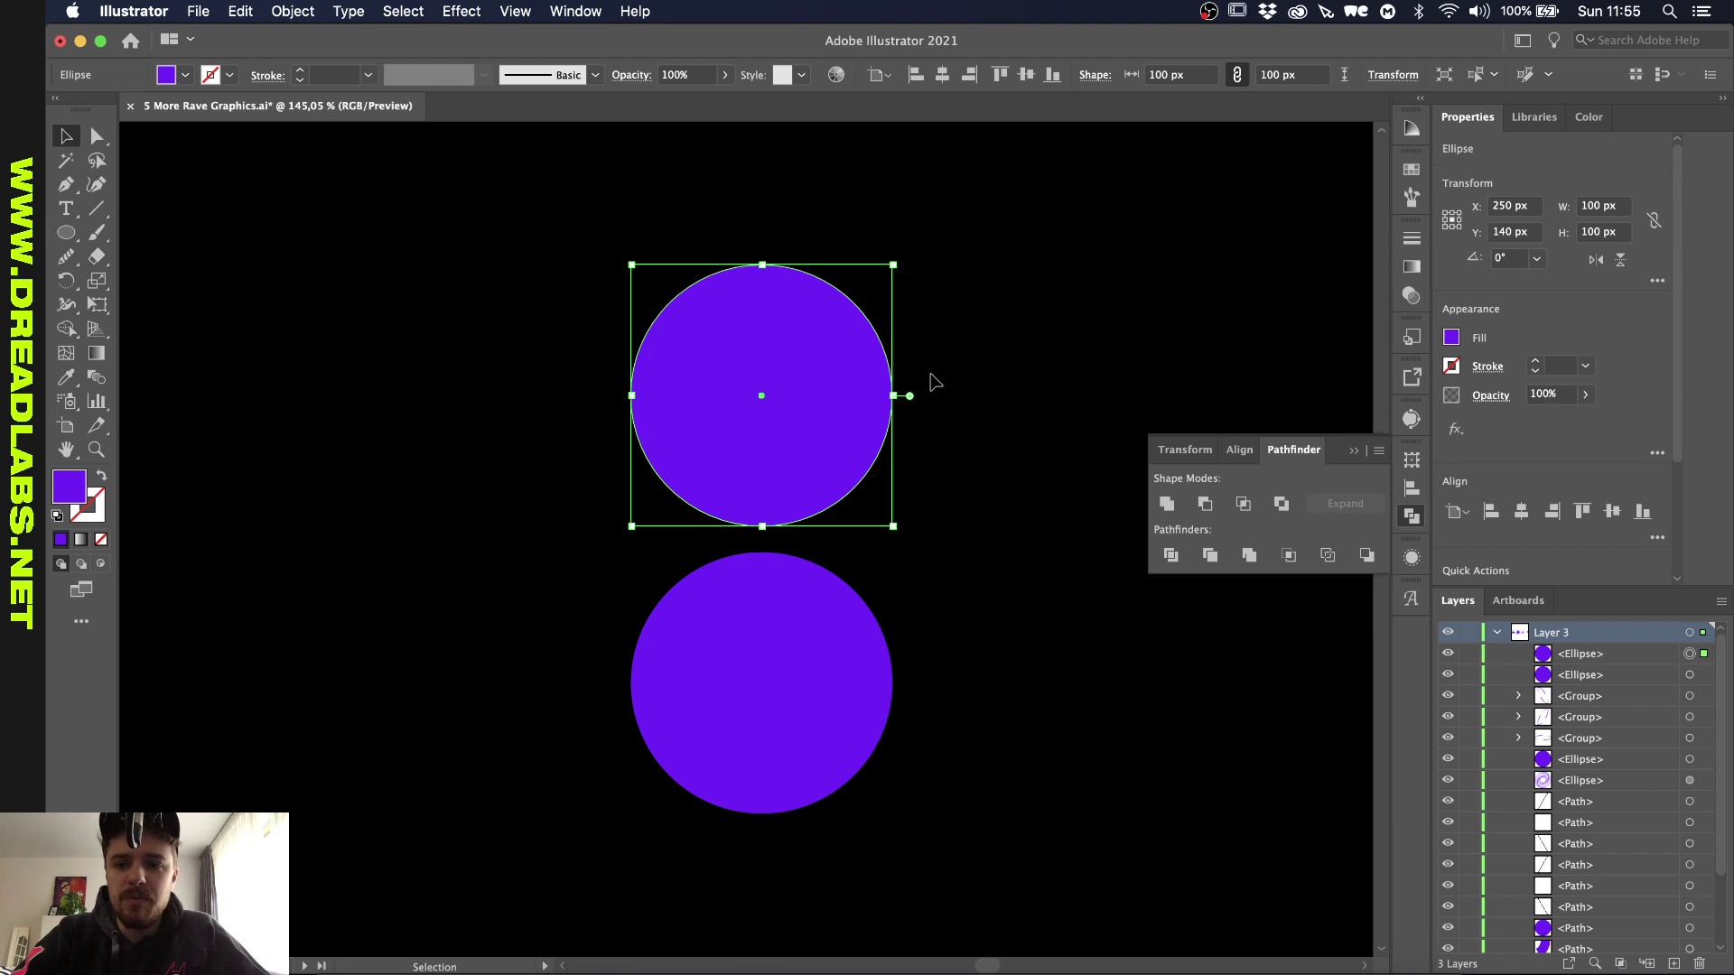
Step: Copy both stacked circles sideways to form a two-by-two grid with a 10 px gap
scroll(840, 476, "down", 3)
left_click_drag(939, 391, 960, 594)
scroll(728, 652, "up", 3)
scroll(655, 595, "down", 3)
Step: Centre all four circles on the artboard as a temporary group, then ungroup and deselect them
left_click_drag(573, 397, 884, 662)
key("super+g")
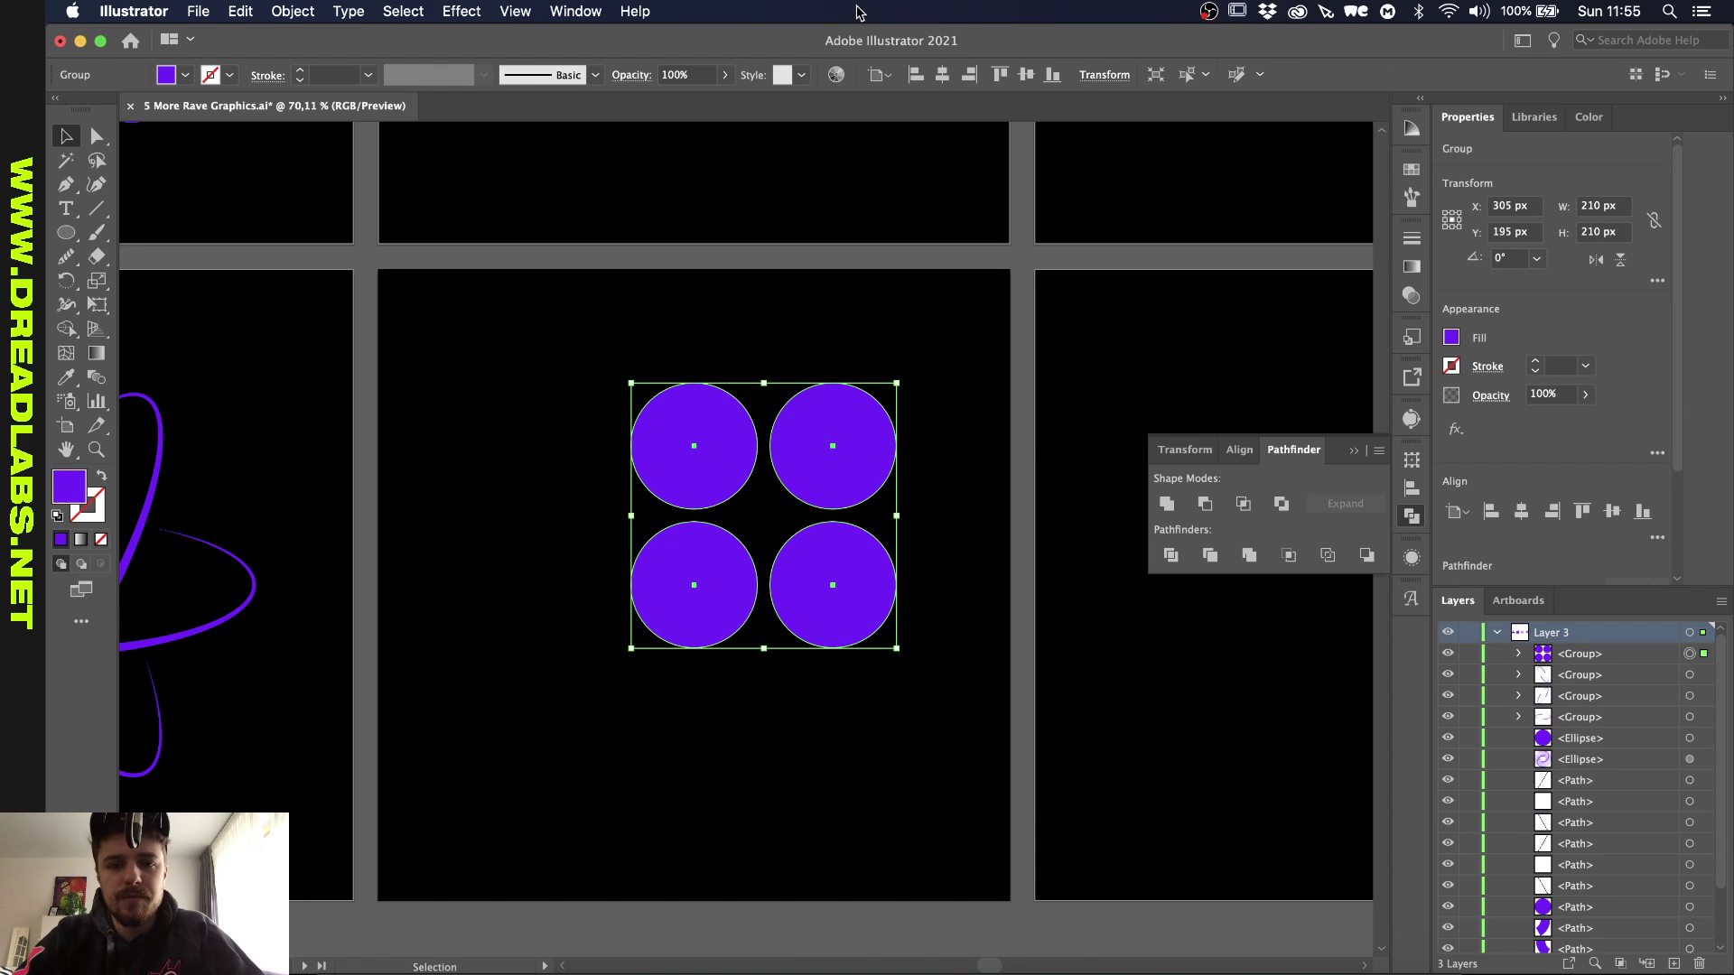
left_click(944, 74)
left_click(1026, 74)
key("shift+super+g")
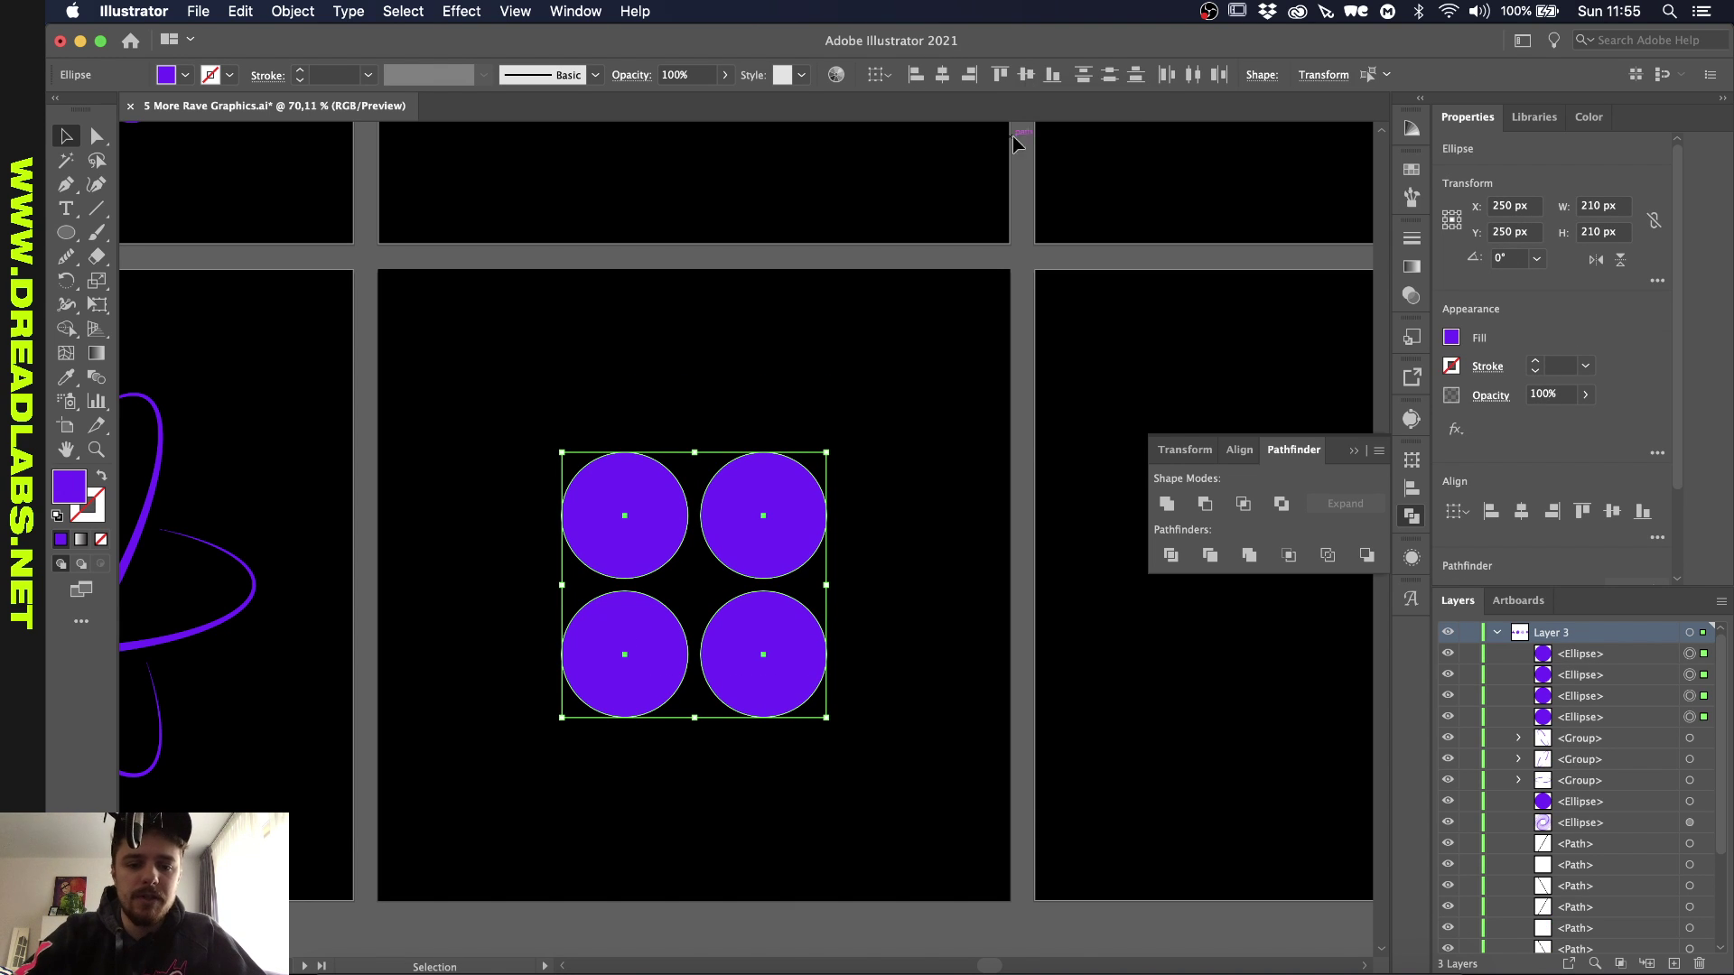
left_click(909, 560)
scroll(901, 561, "up", 3)
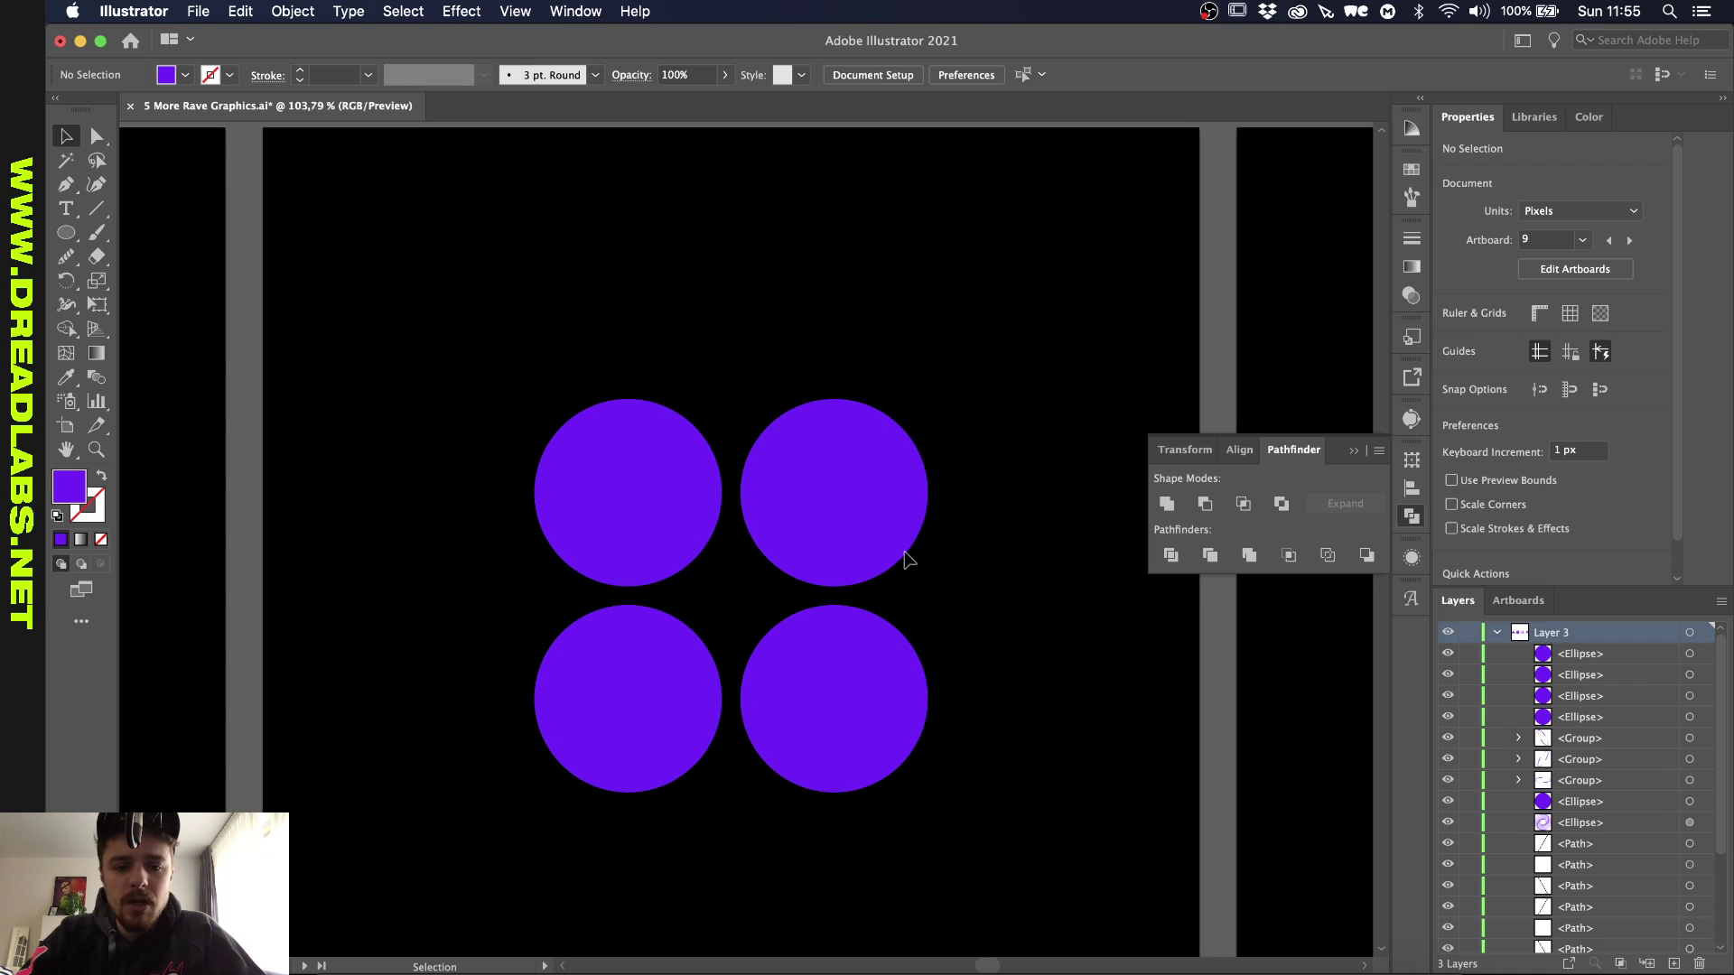
left_click(197, 11)
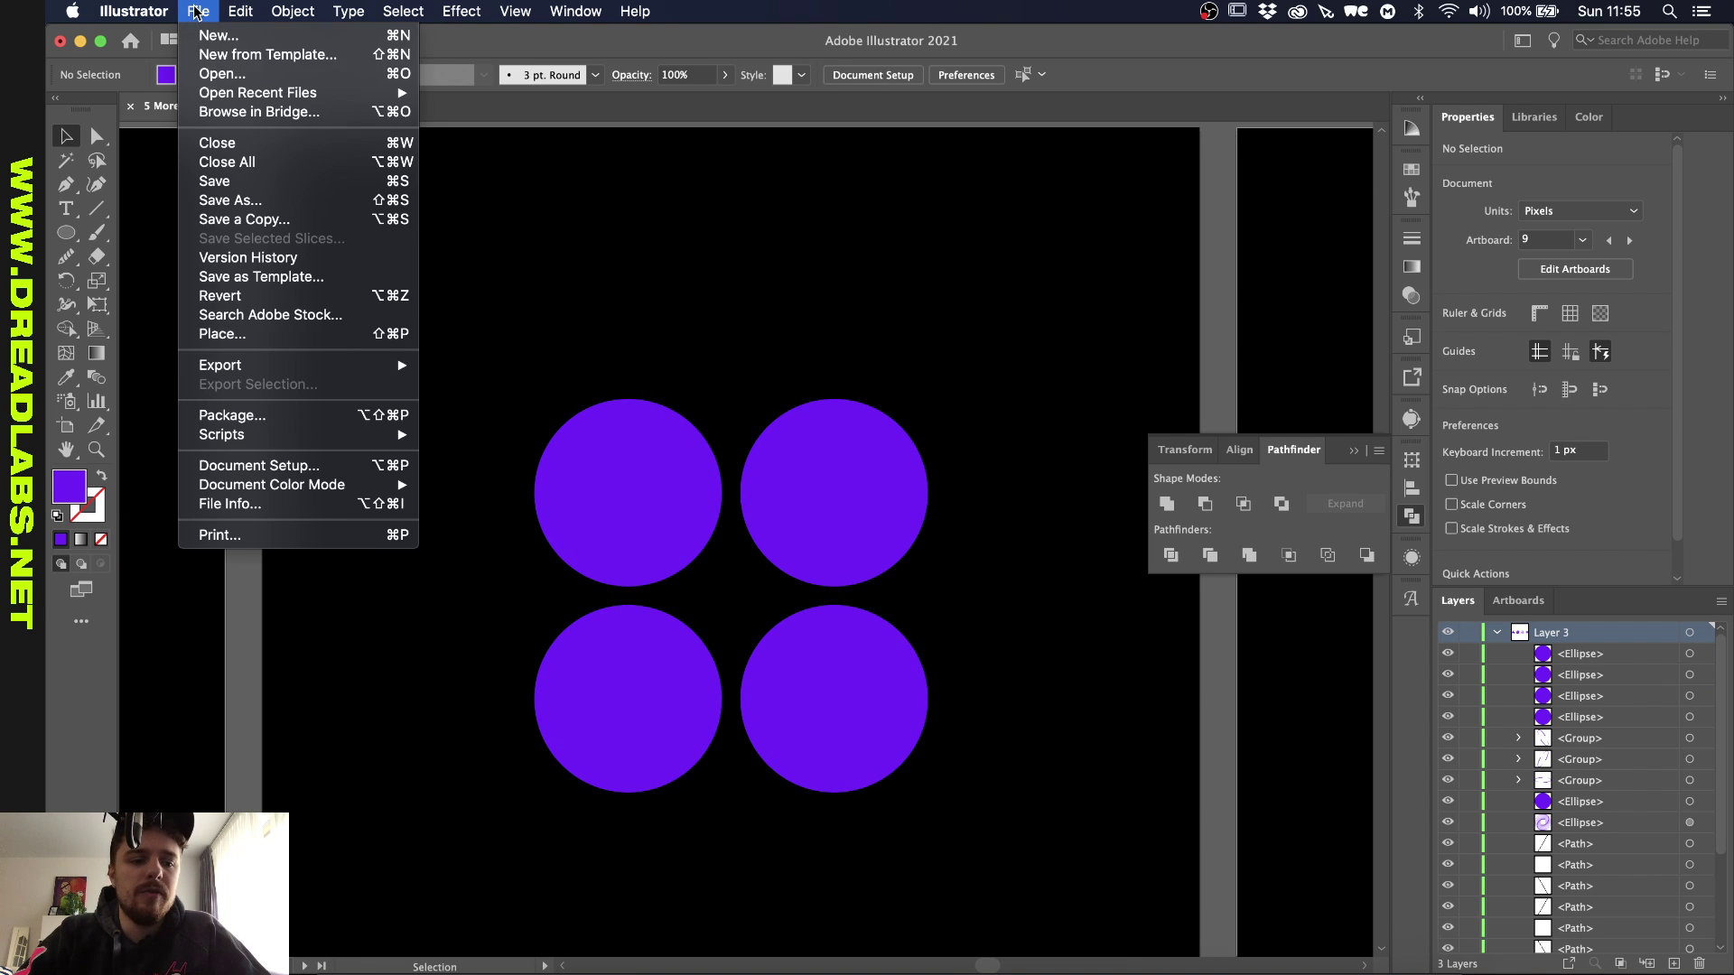
mouse_move(237, 434)
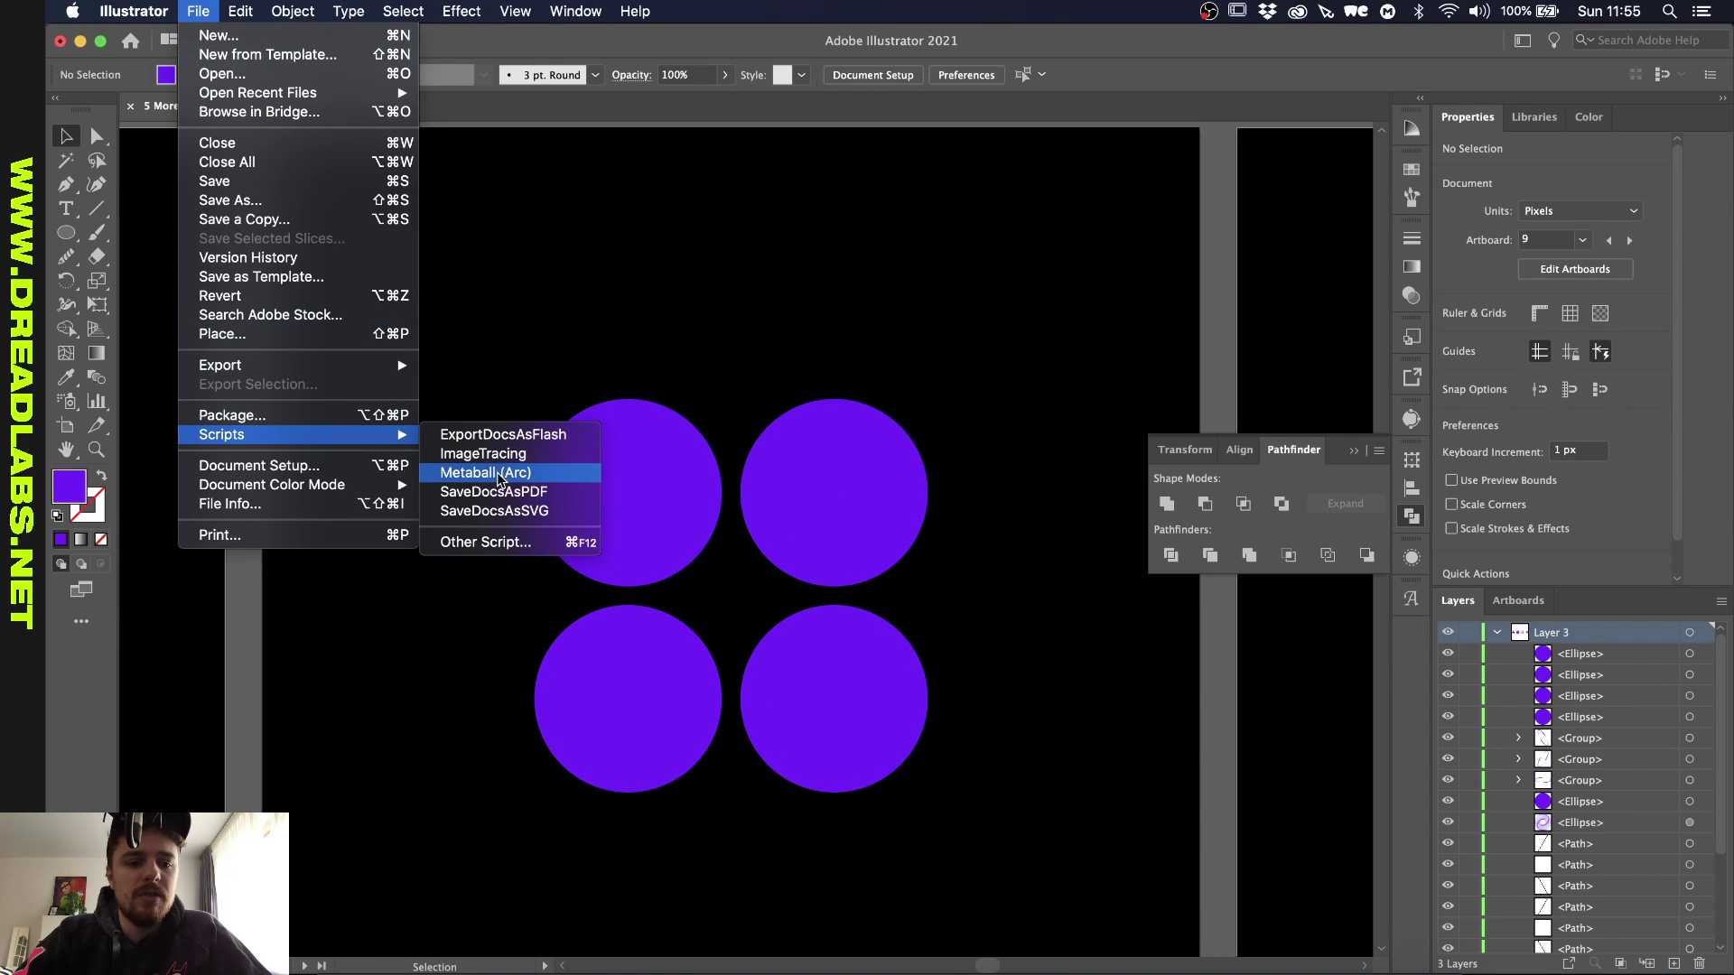
left_click(492, 679)
Step: Join the lower-left and upper-right circles using the Metaball (Arc) script with preview on and a center angle of 90
left_click(620, 698)
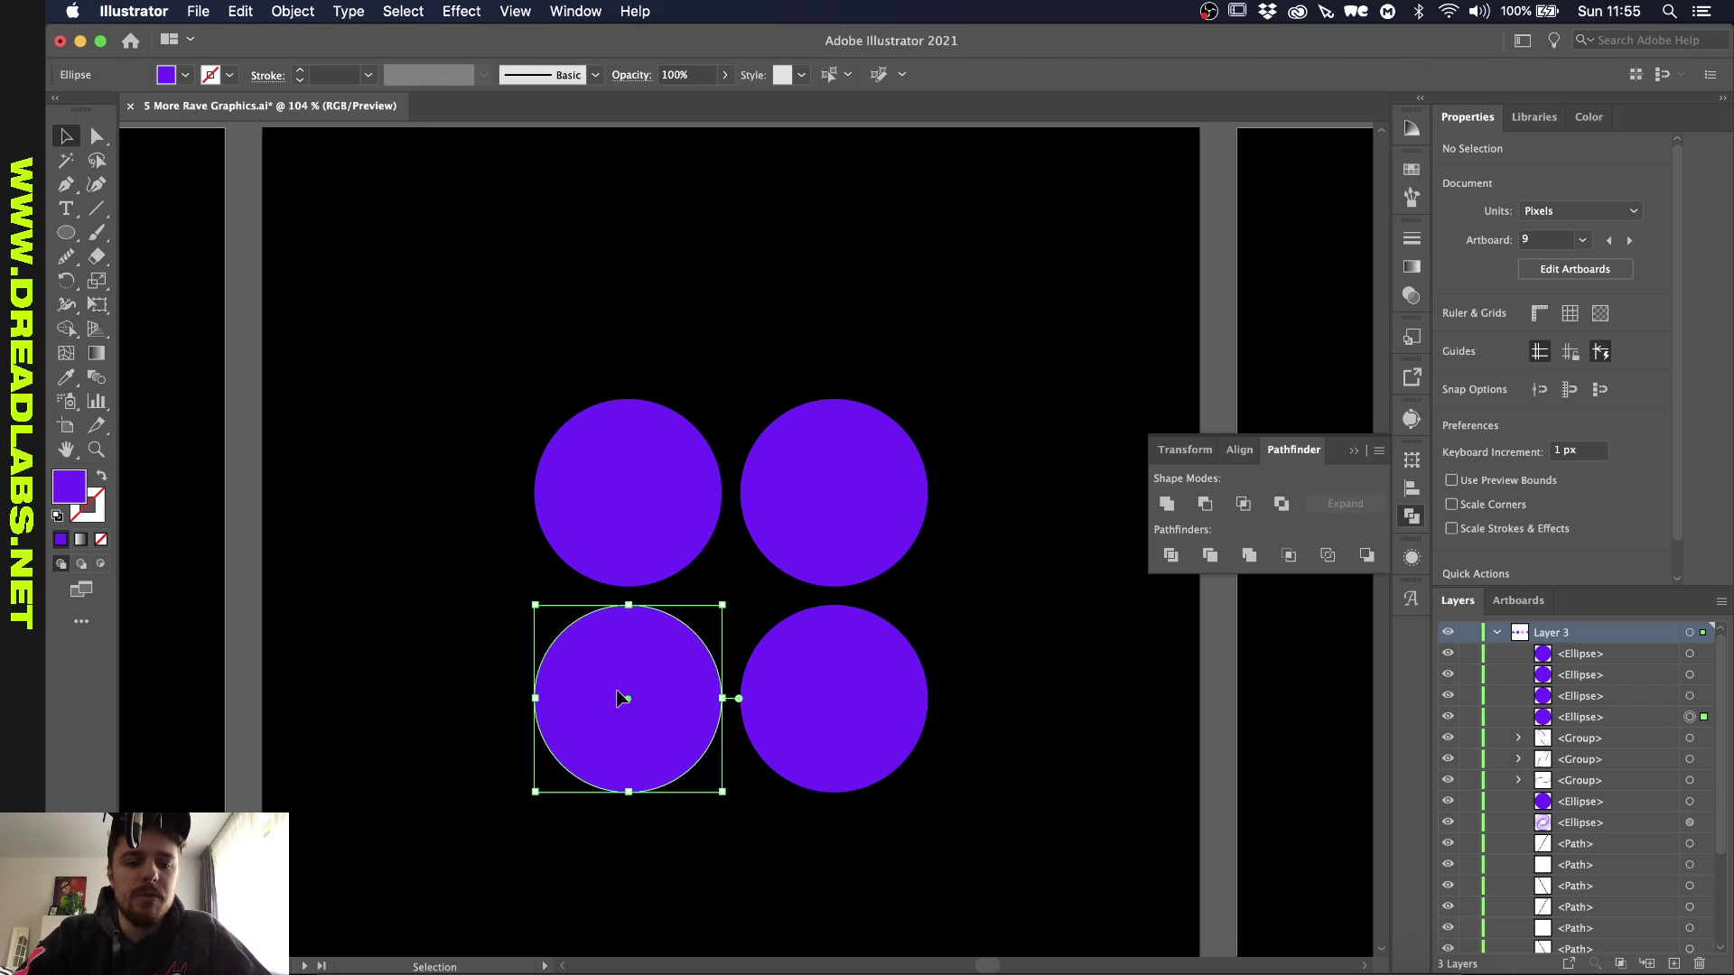
left_click(832, 491, "shift")
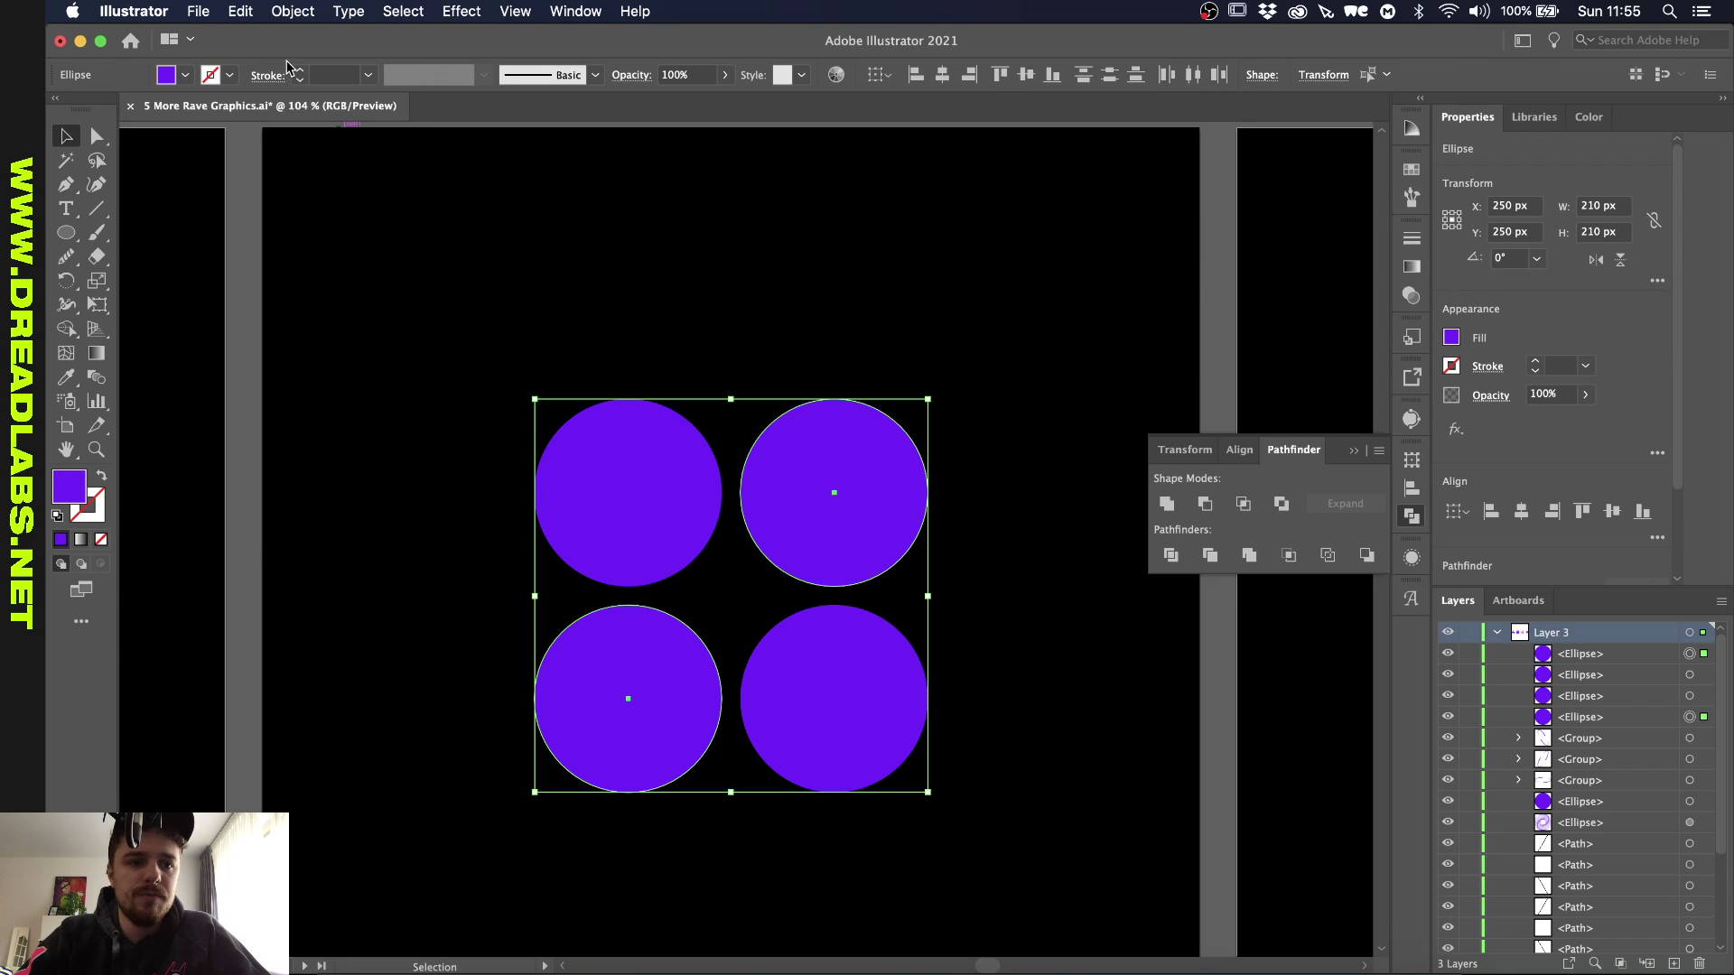
left_click(196, 12)
mouse_move(282, 437)
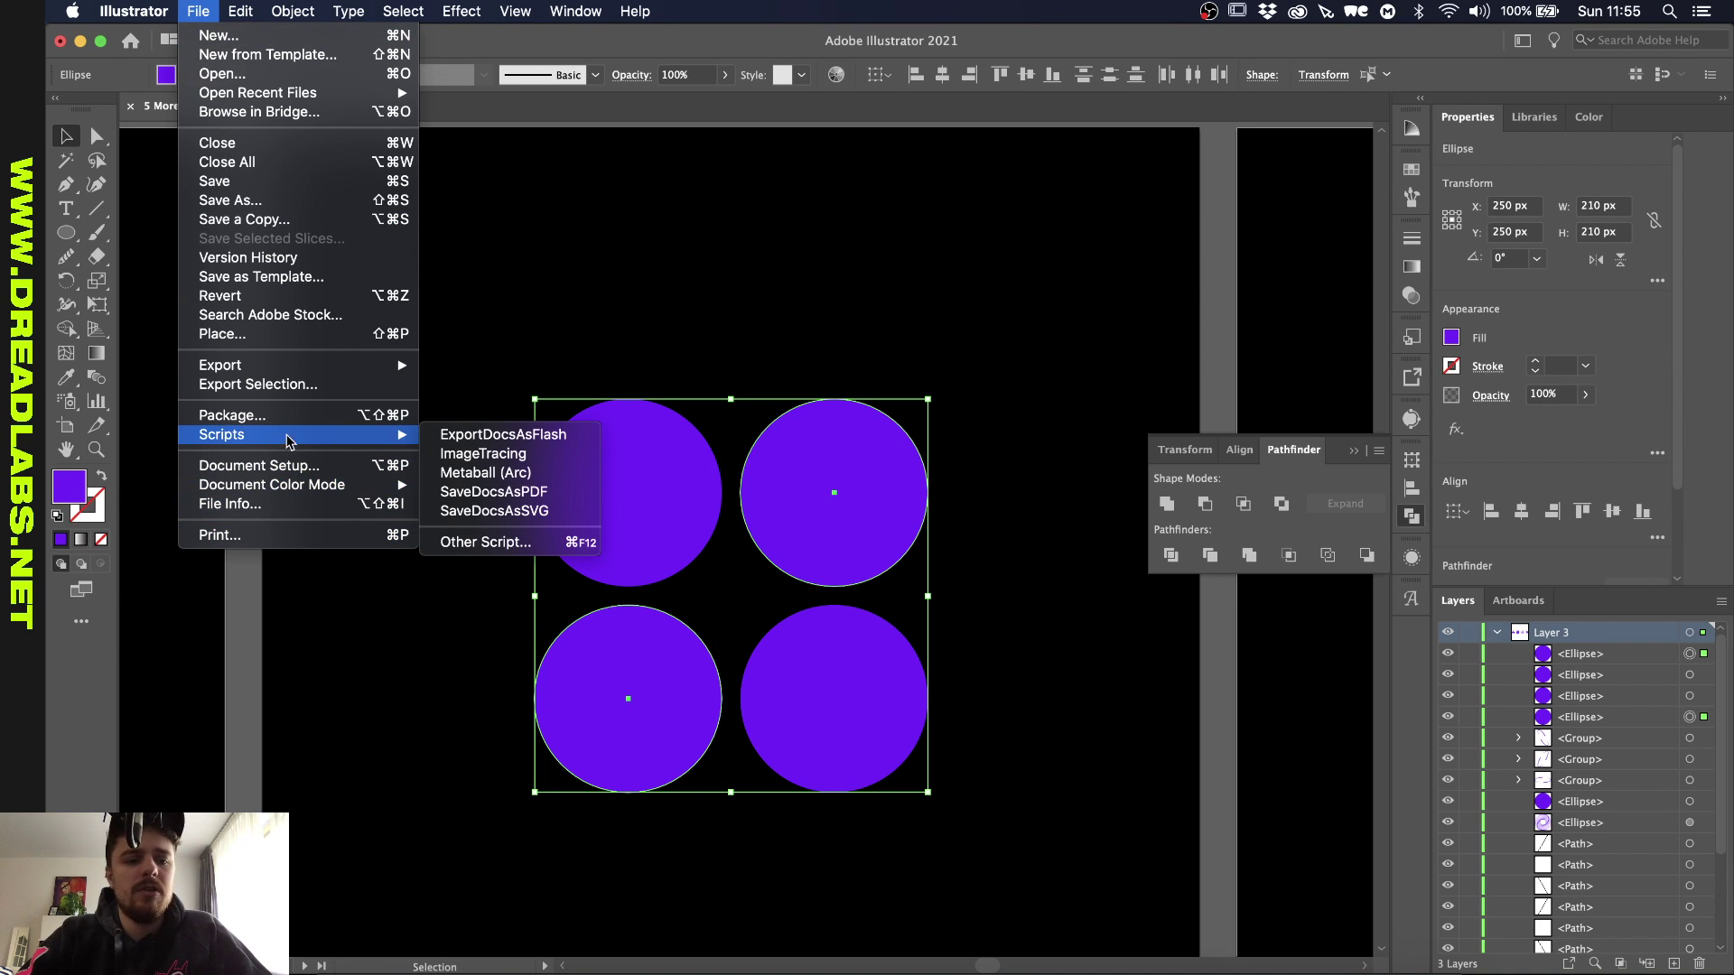
left_click(468, 478)
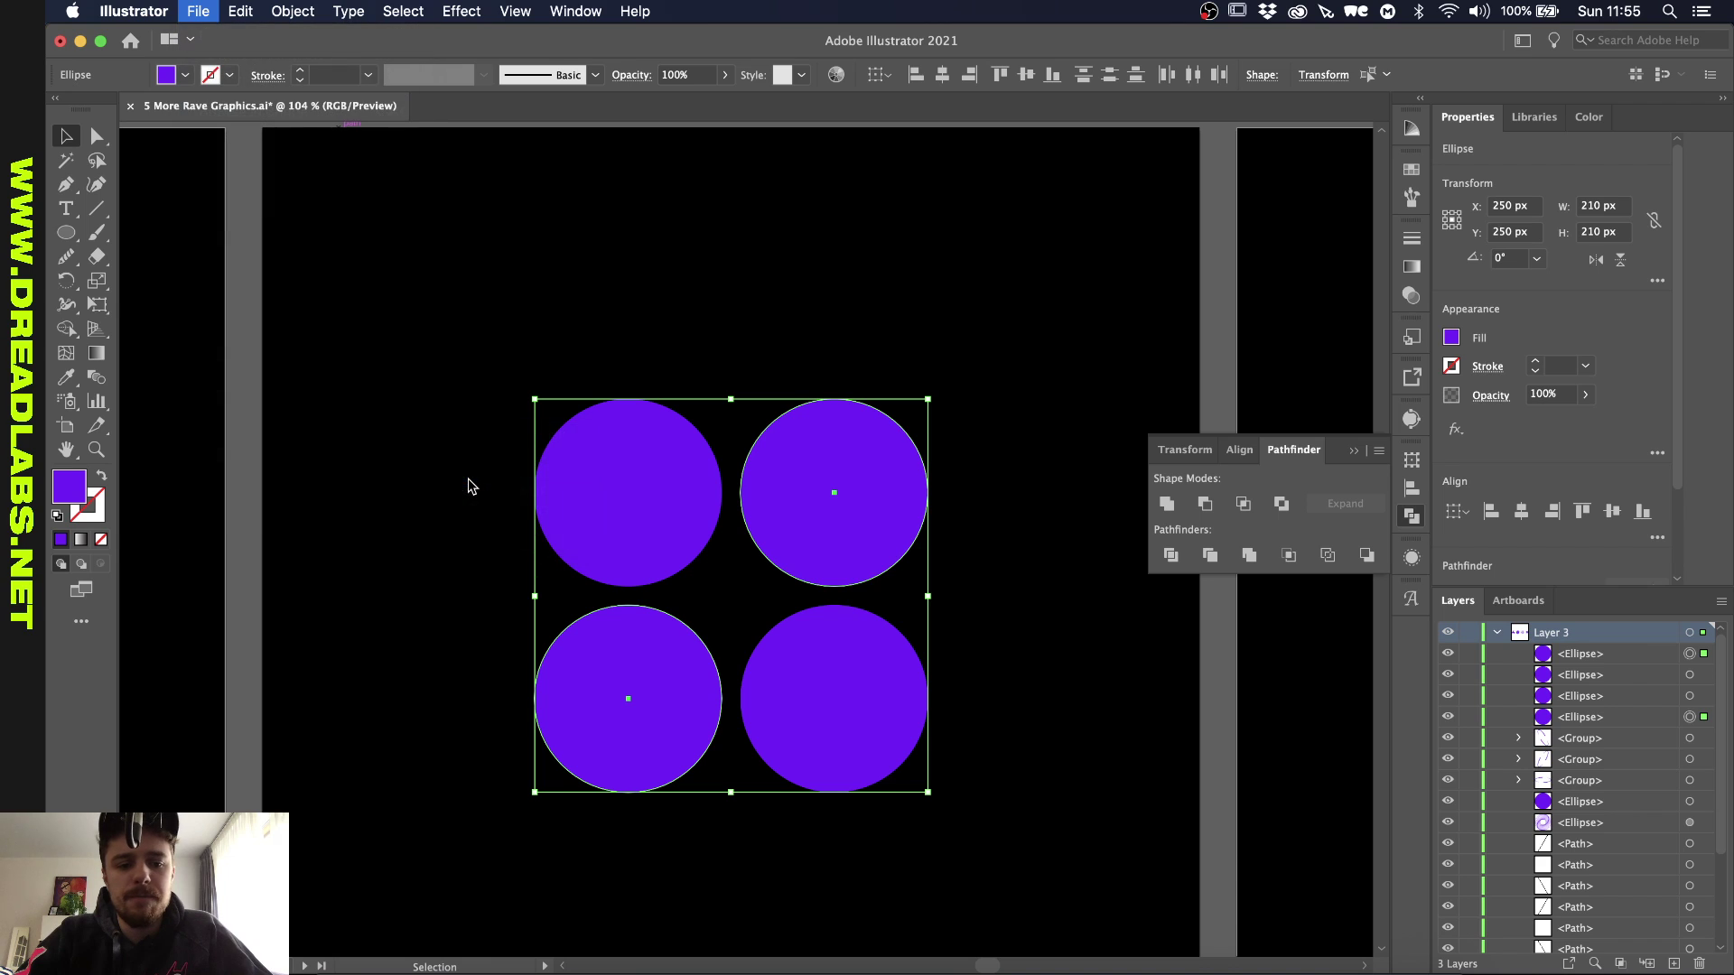
left_click(865, 564)
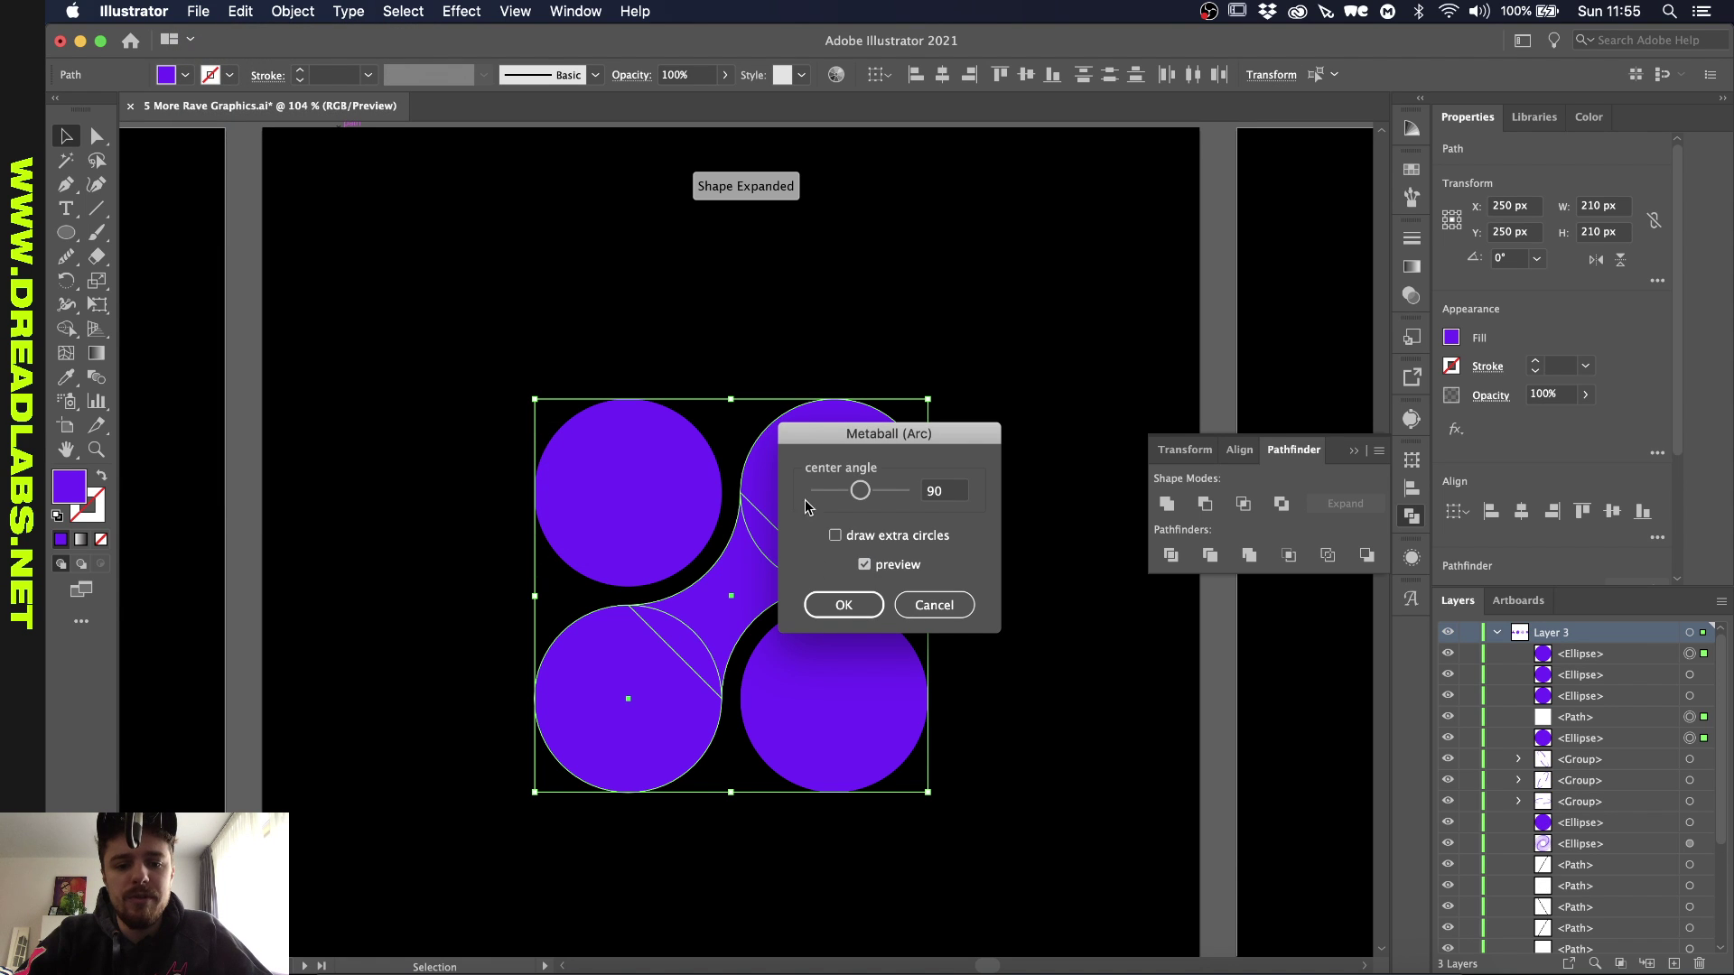
left_click_drag(811, 434, 946, 373)
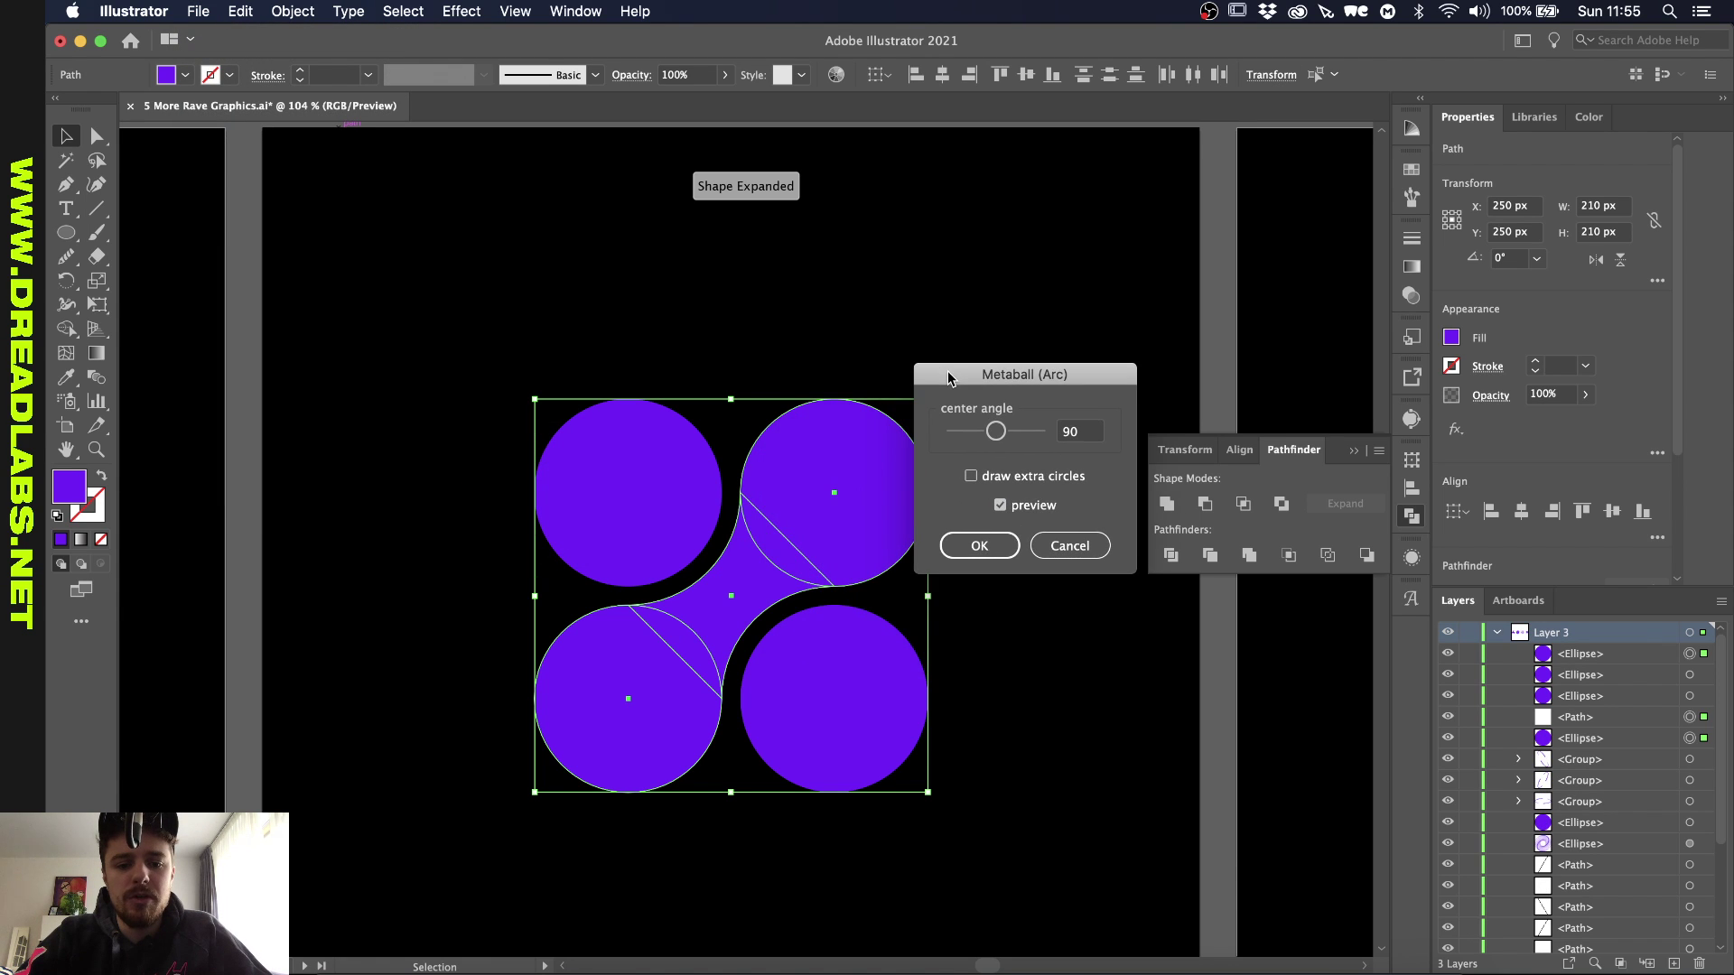
left_click(979, 545)
key("super+alt+0")
left_click(1047, 538)
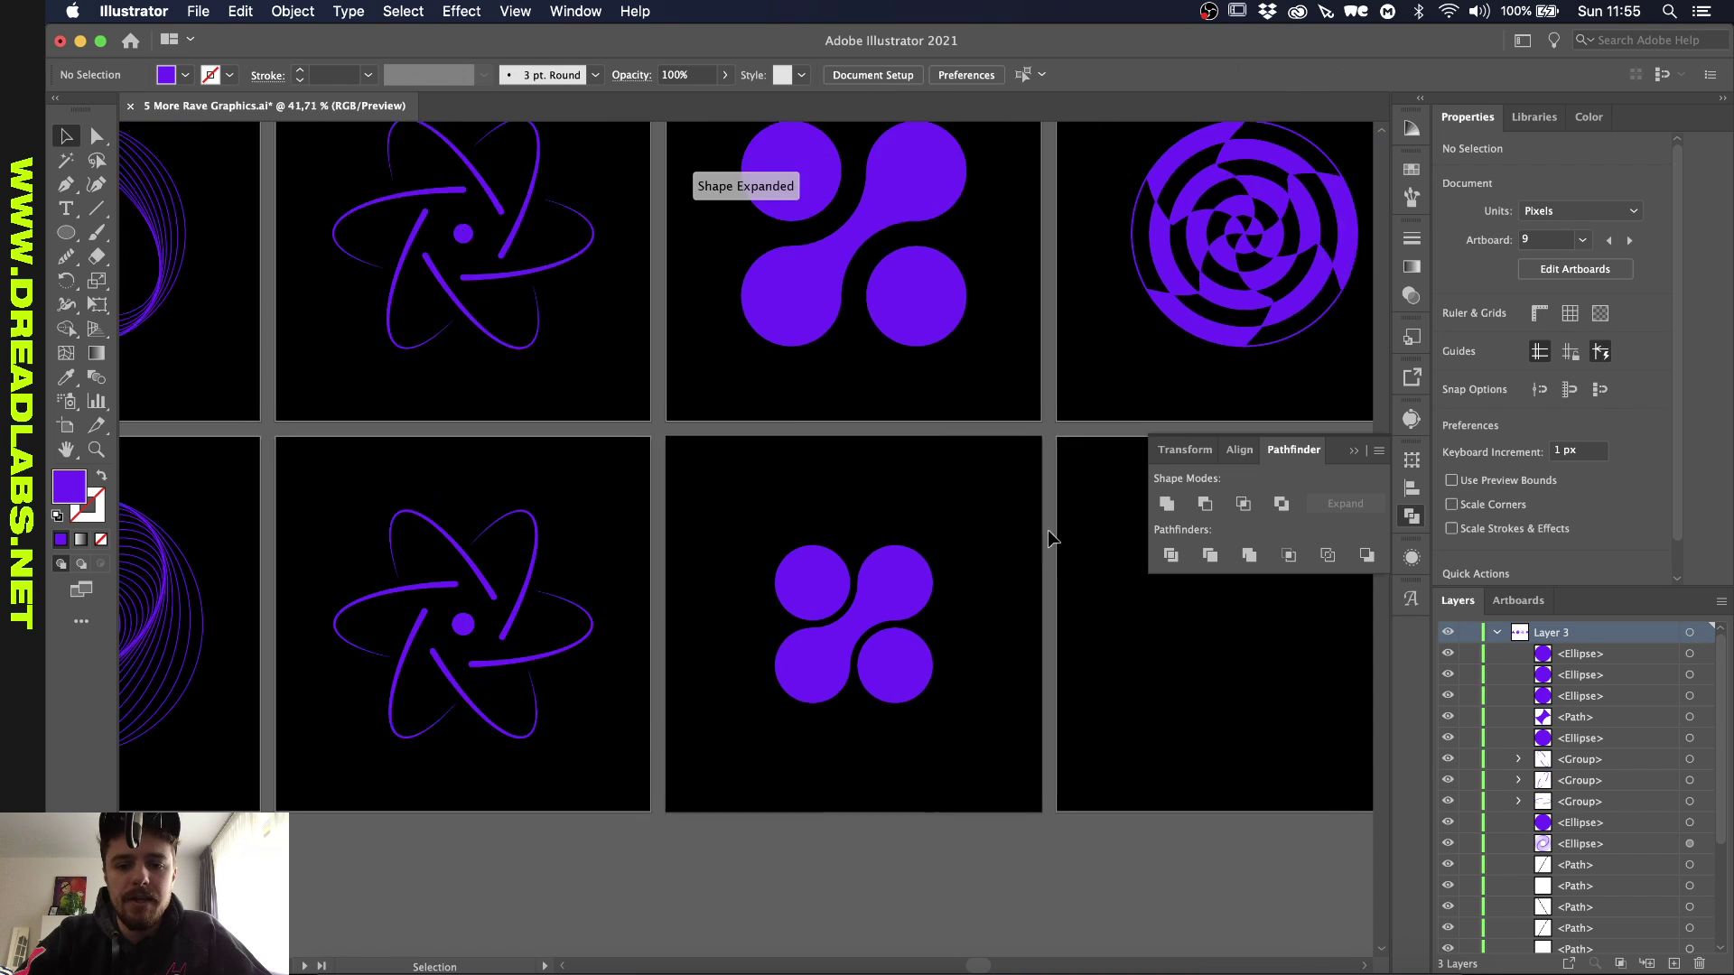
scroll(1047, 538, "up", 3)
left_click(848, 632)
left_click(892, 641)
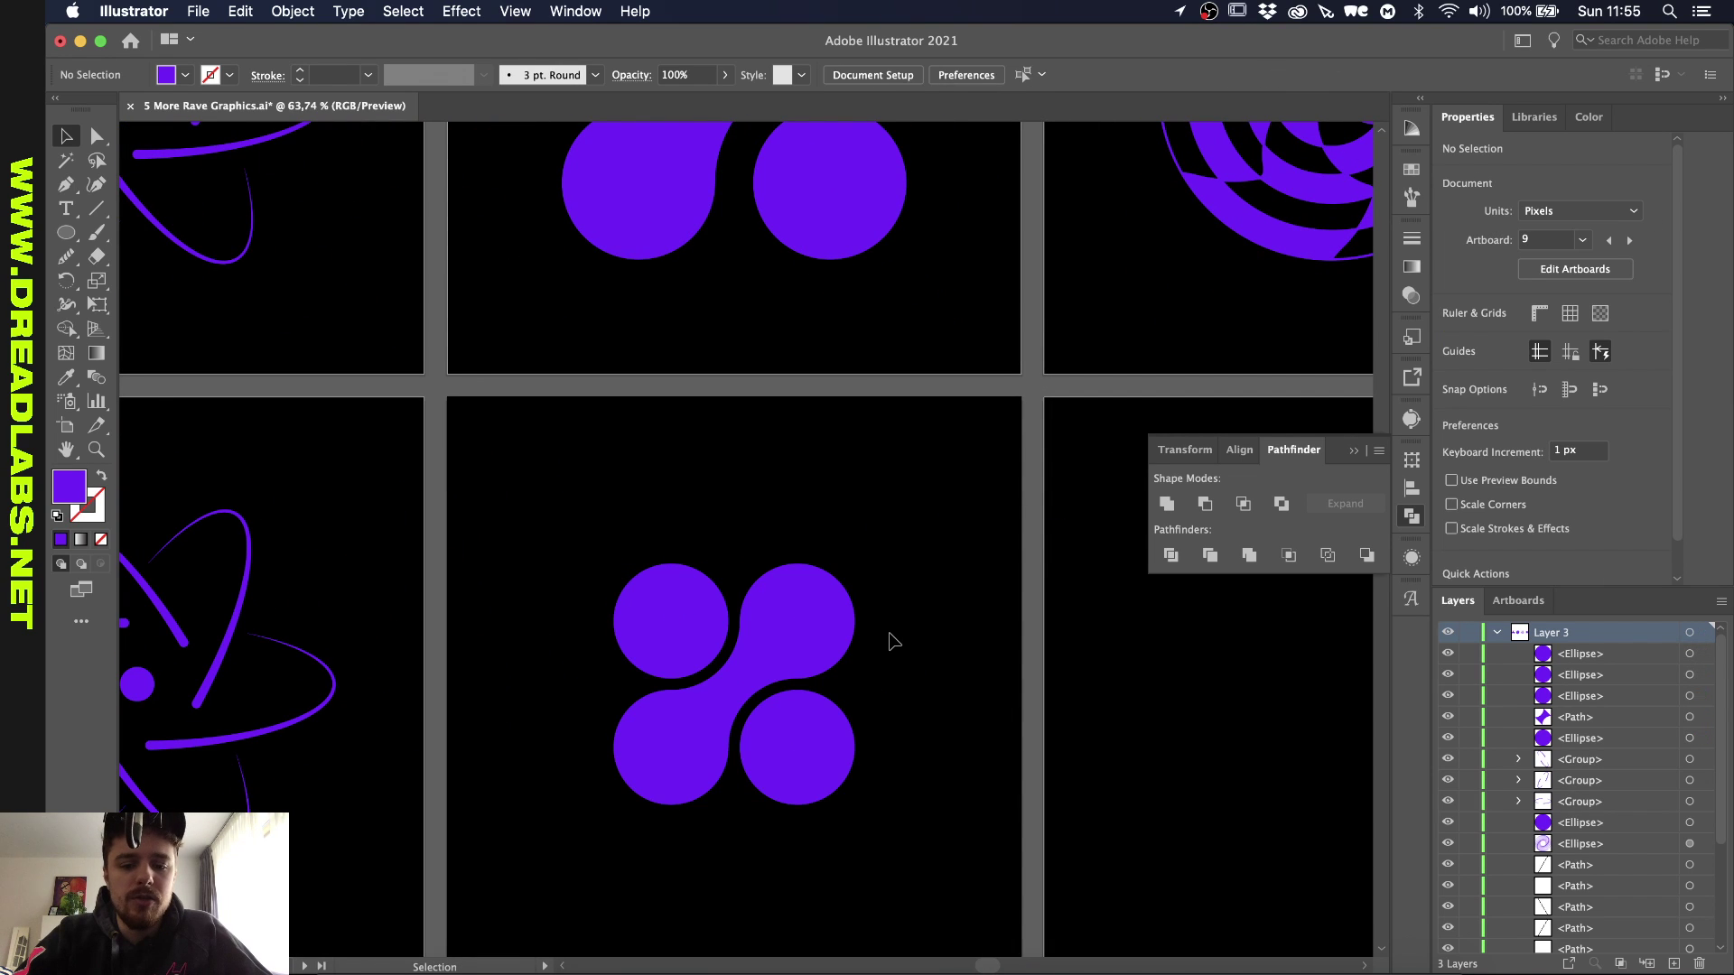
scroll(892, 641, "down", 2)
scroll(892, 641, "up", 1)
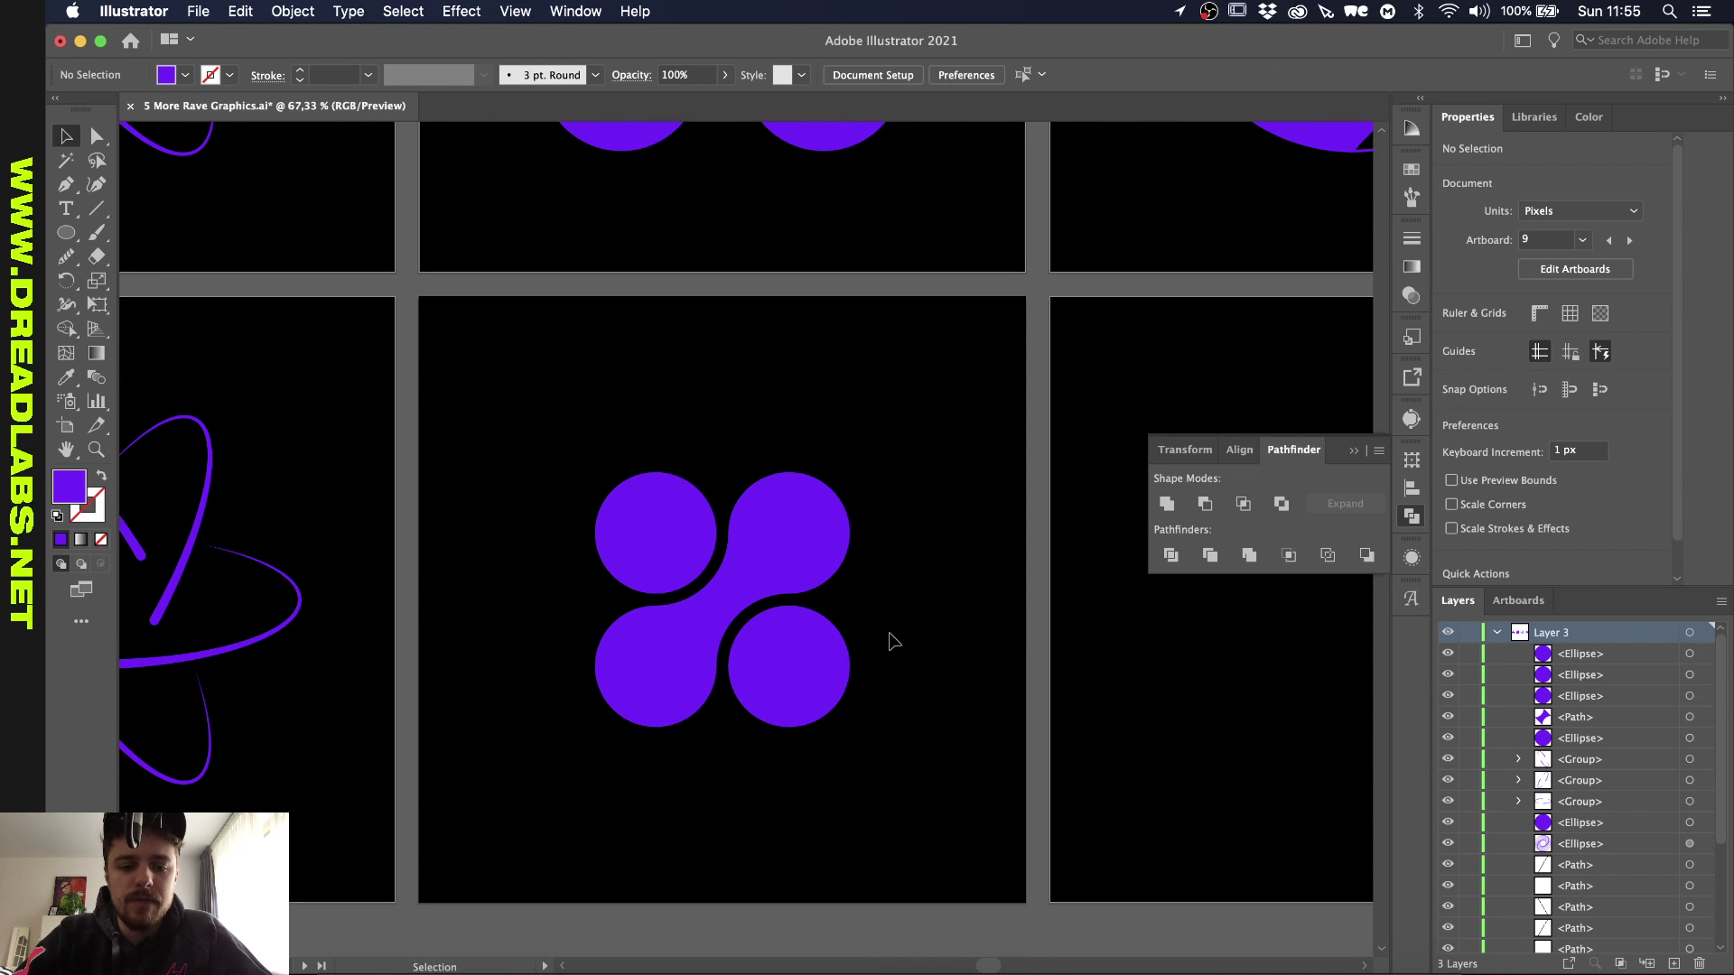
Step: Draw a polar grid about 361 px wide from the centre of the empty artboard, with four rings and eight sectors
left_click(1354, 454)
scroll(1092, 485, "right", 5)
left_click(96, 209)
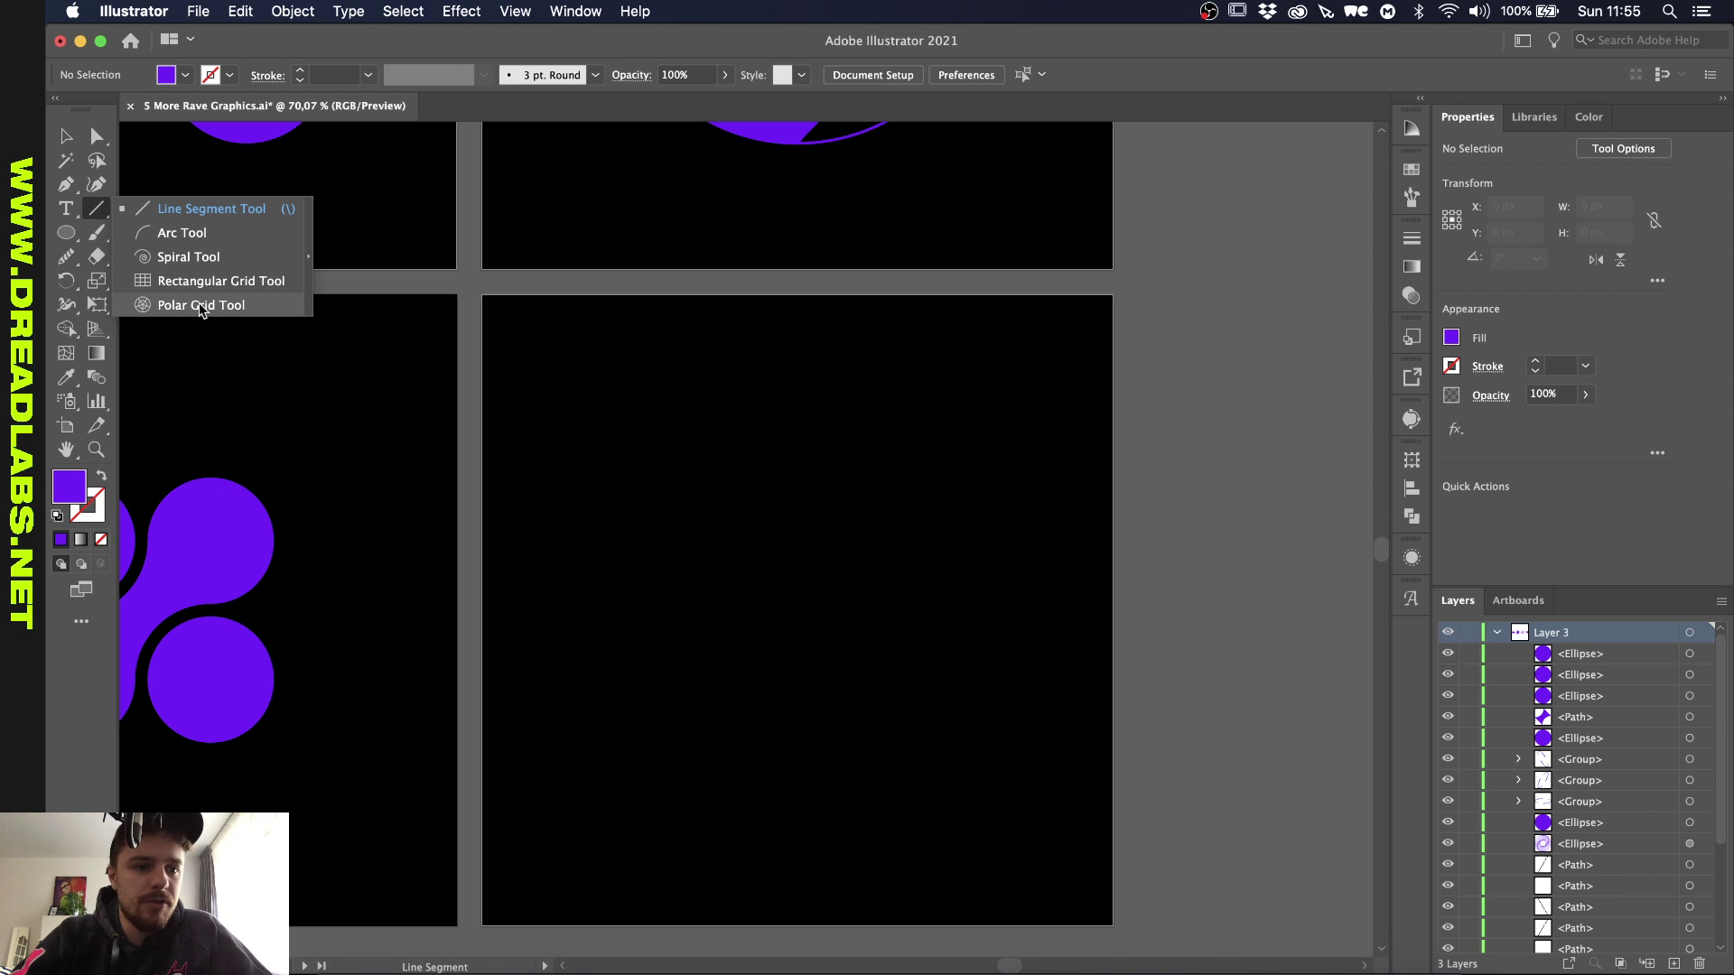
left_click(201, 305)
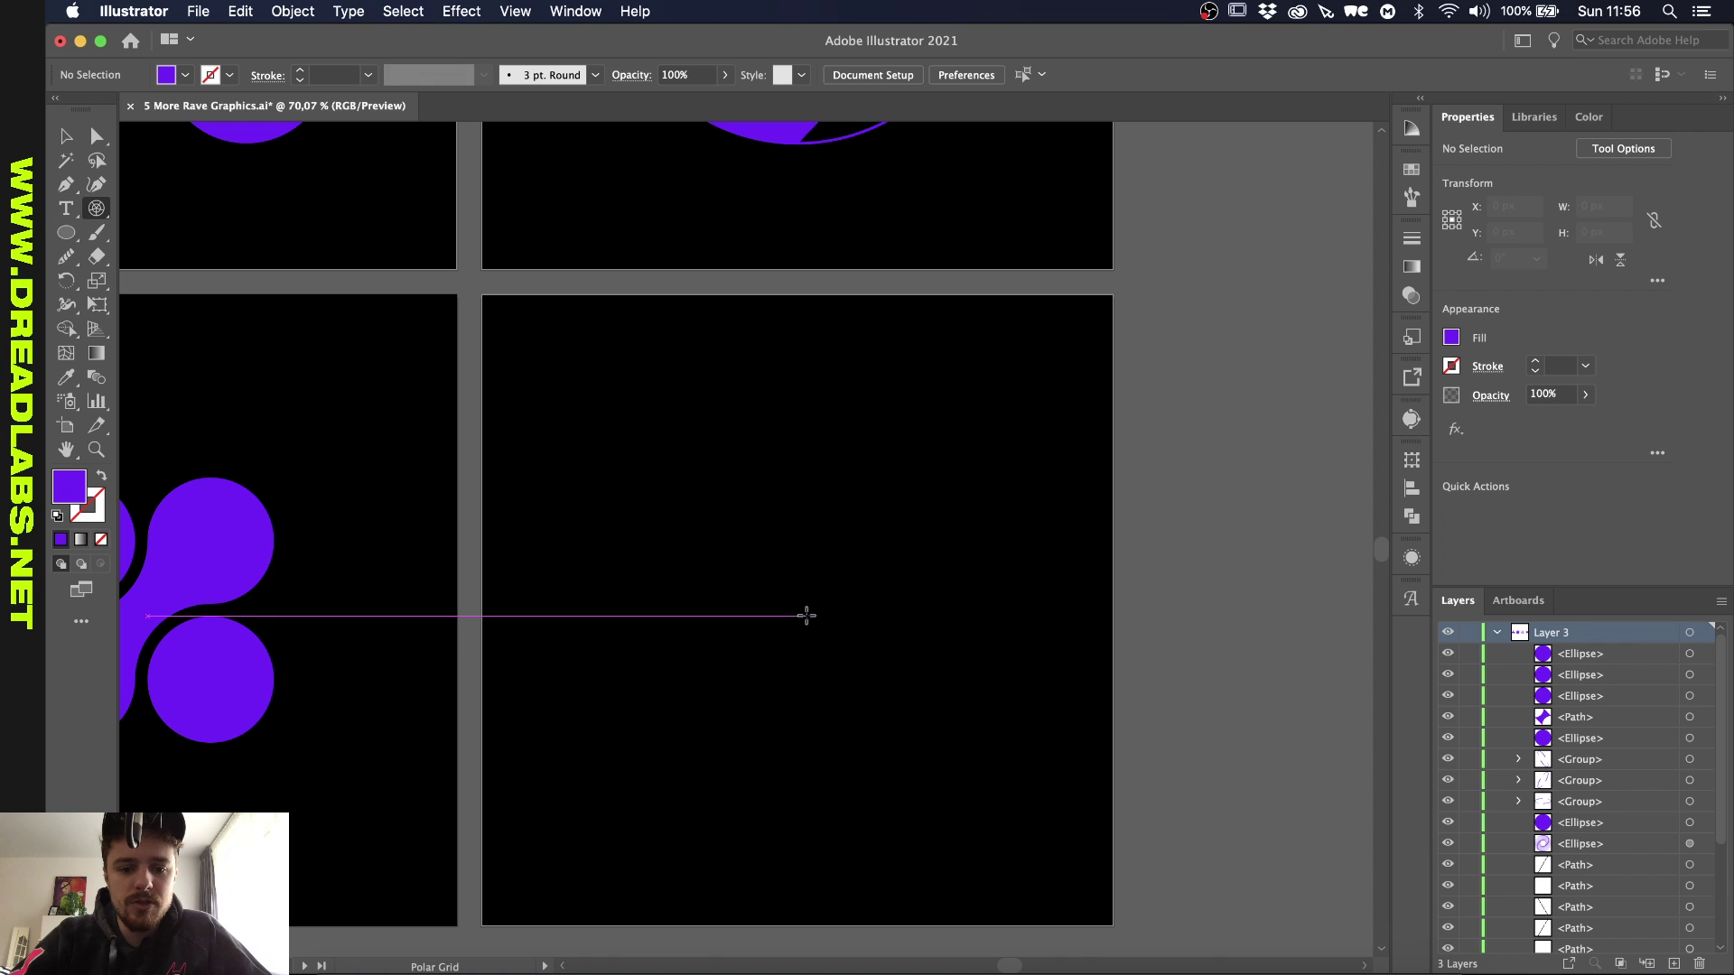
left_click_drag(800, 610, 1025, 457)
key("Up")
left_click_drag(1025, 457, 817, 670)
key("Down")
key("Right")
key("Right")
key("Right")
key("v")
left_click(1045, 413)
Step: Apply the purple colour 7800ff to the polar grid's stroke and deselect the grid
key("x")
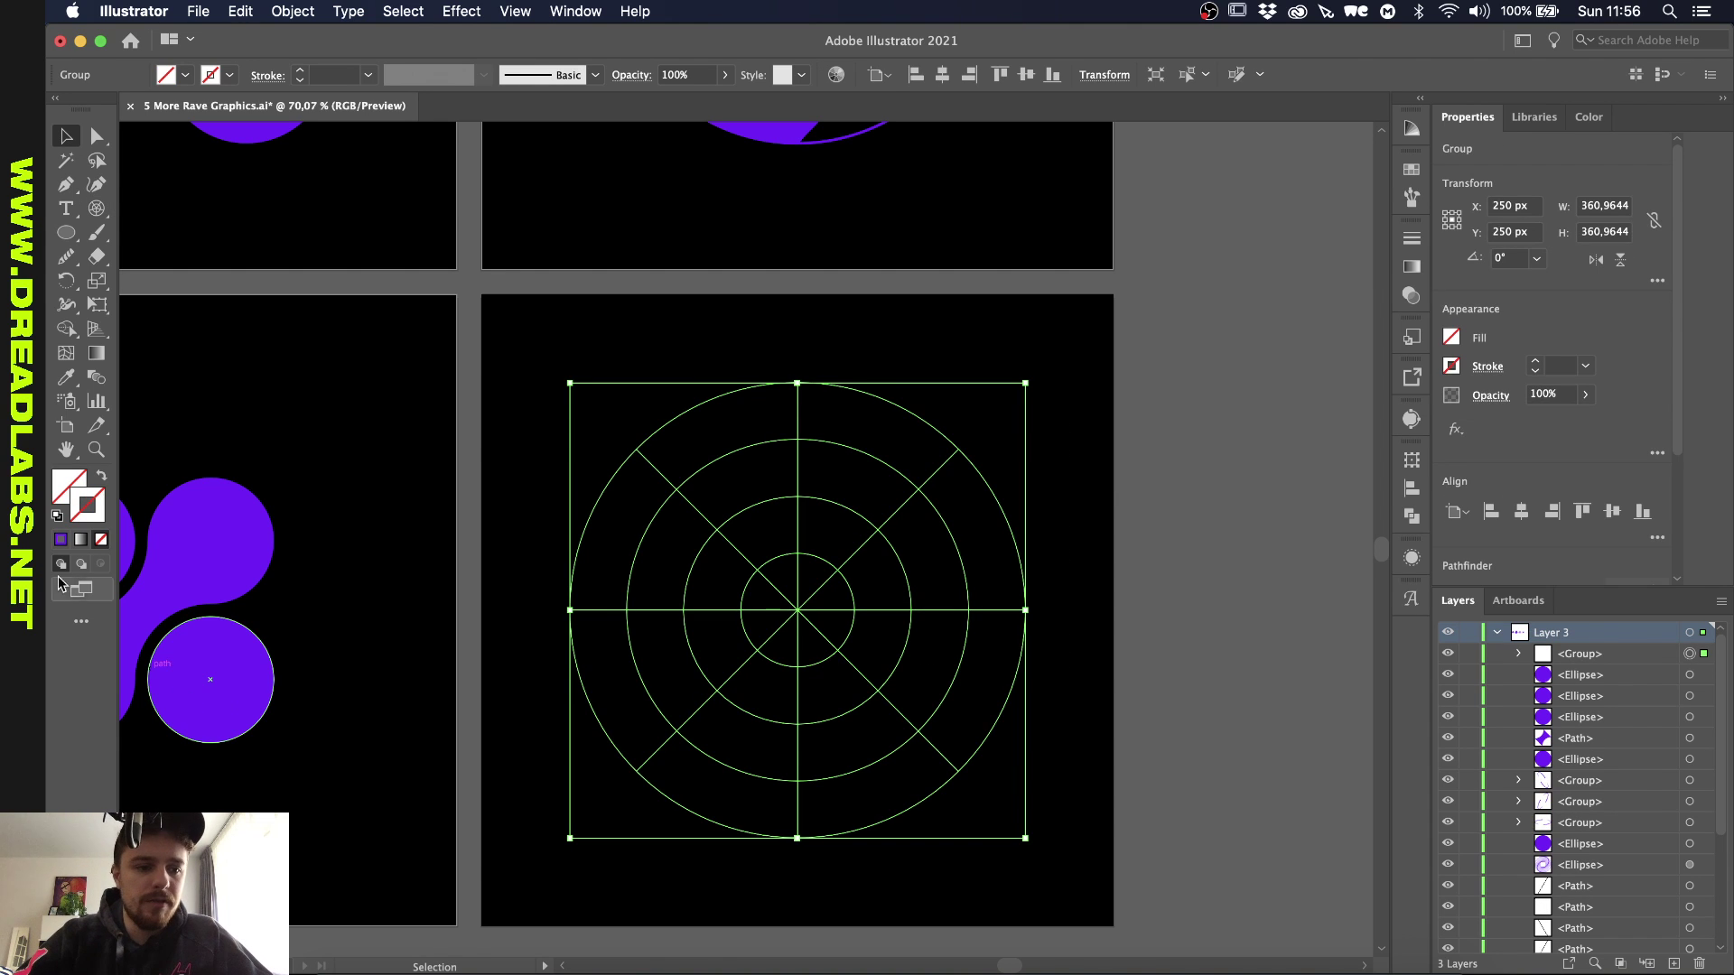
left_click(60, 539)
left_click(561, 405)
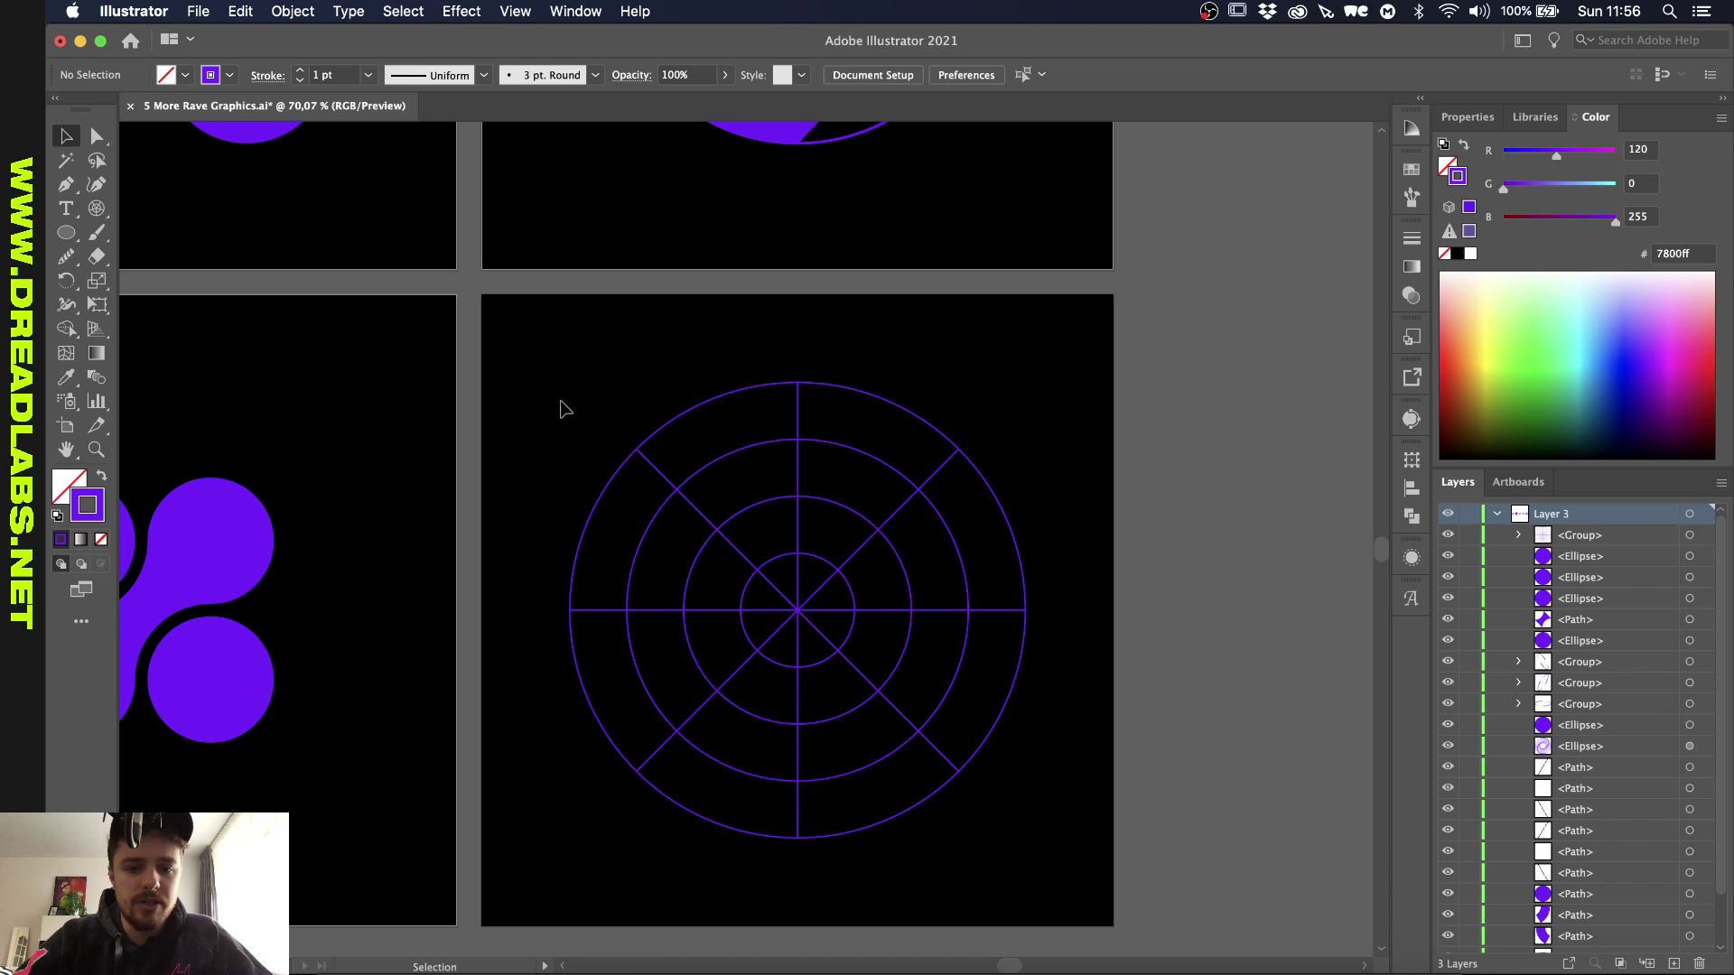
Step: Compare the polar grid with the finished swirl graphic on the artboard above it
scroll(561, 407, "up", 2)
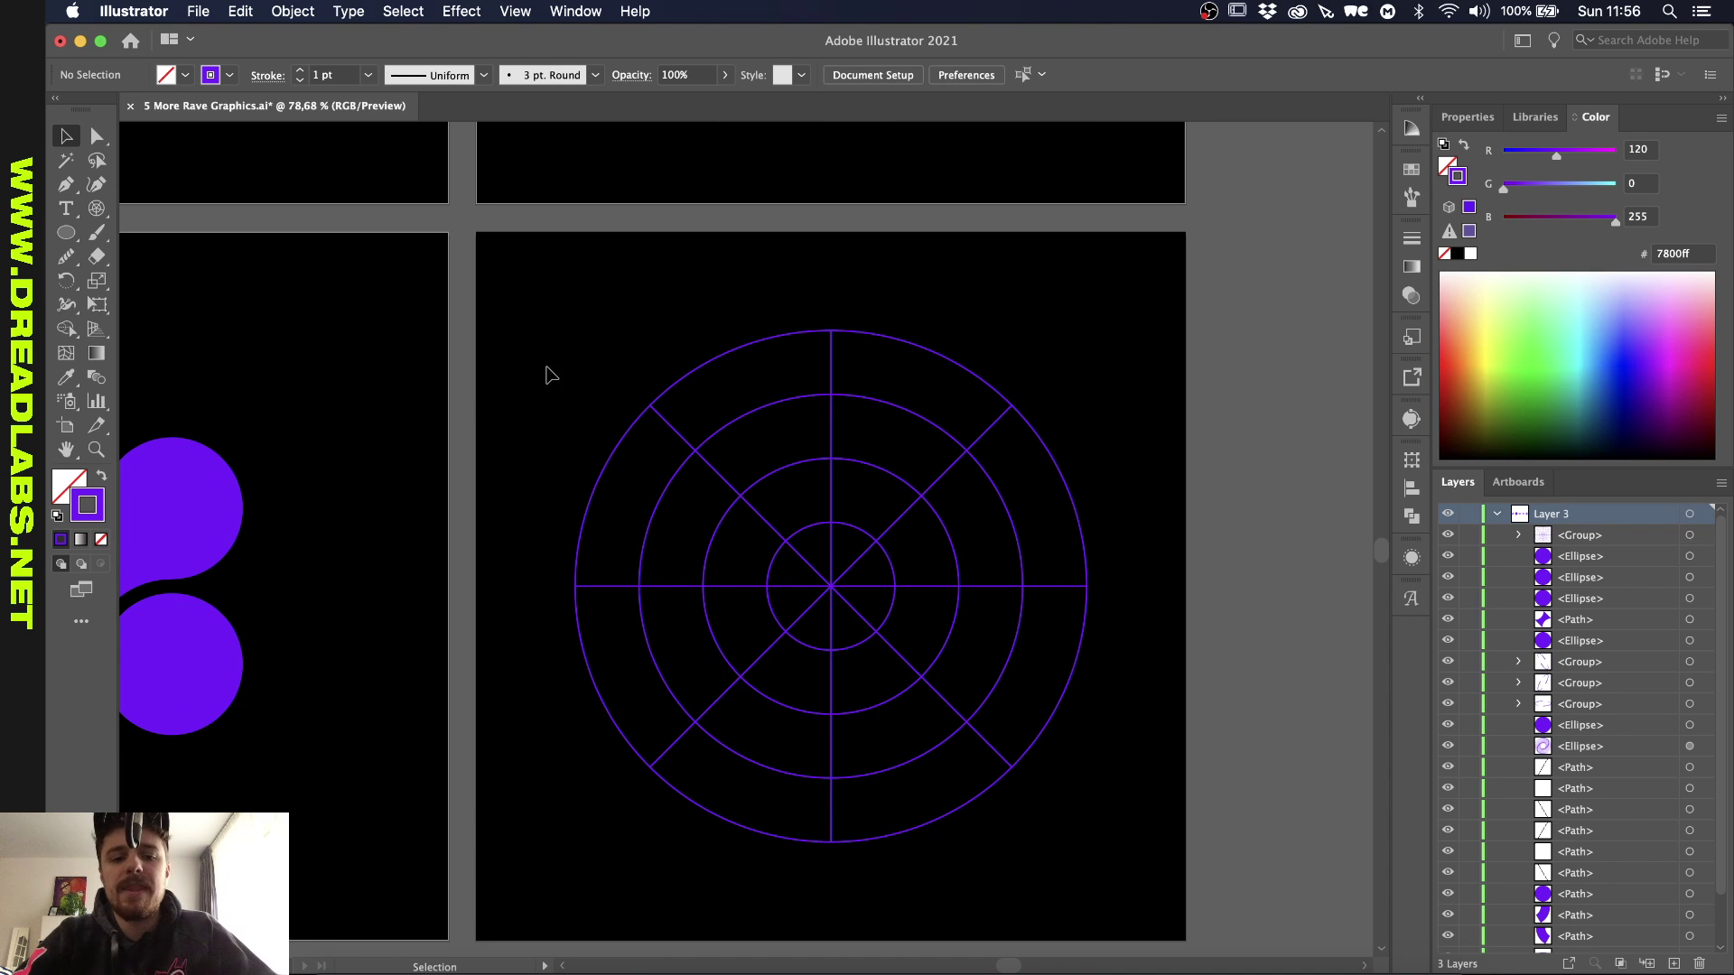
left_click(894, 591)
left_click(513, 366)
scroll(515, 371, "down", 3)
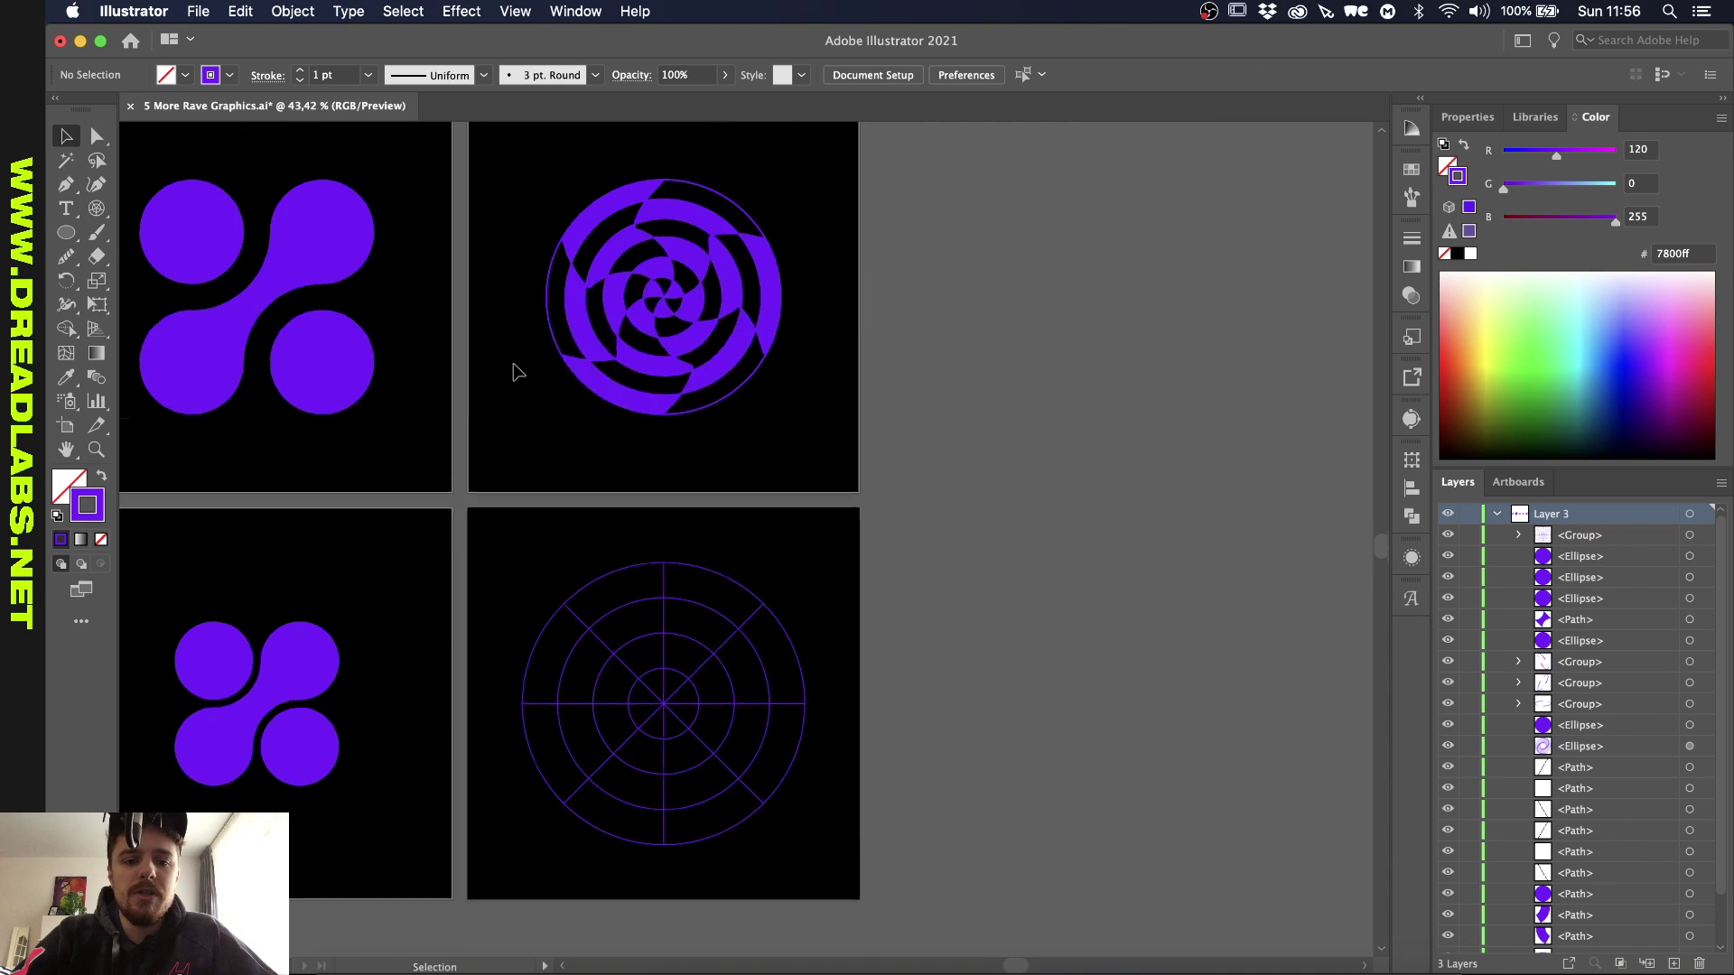
scroll(627, 269, "down", 3)
scroll(623, 266, "up", 3)
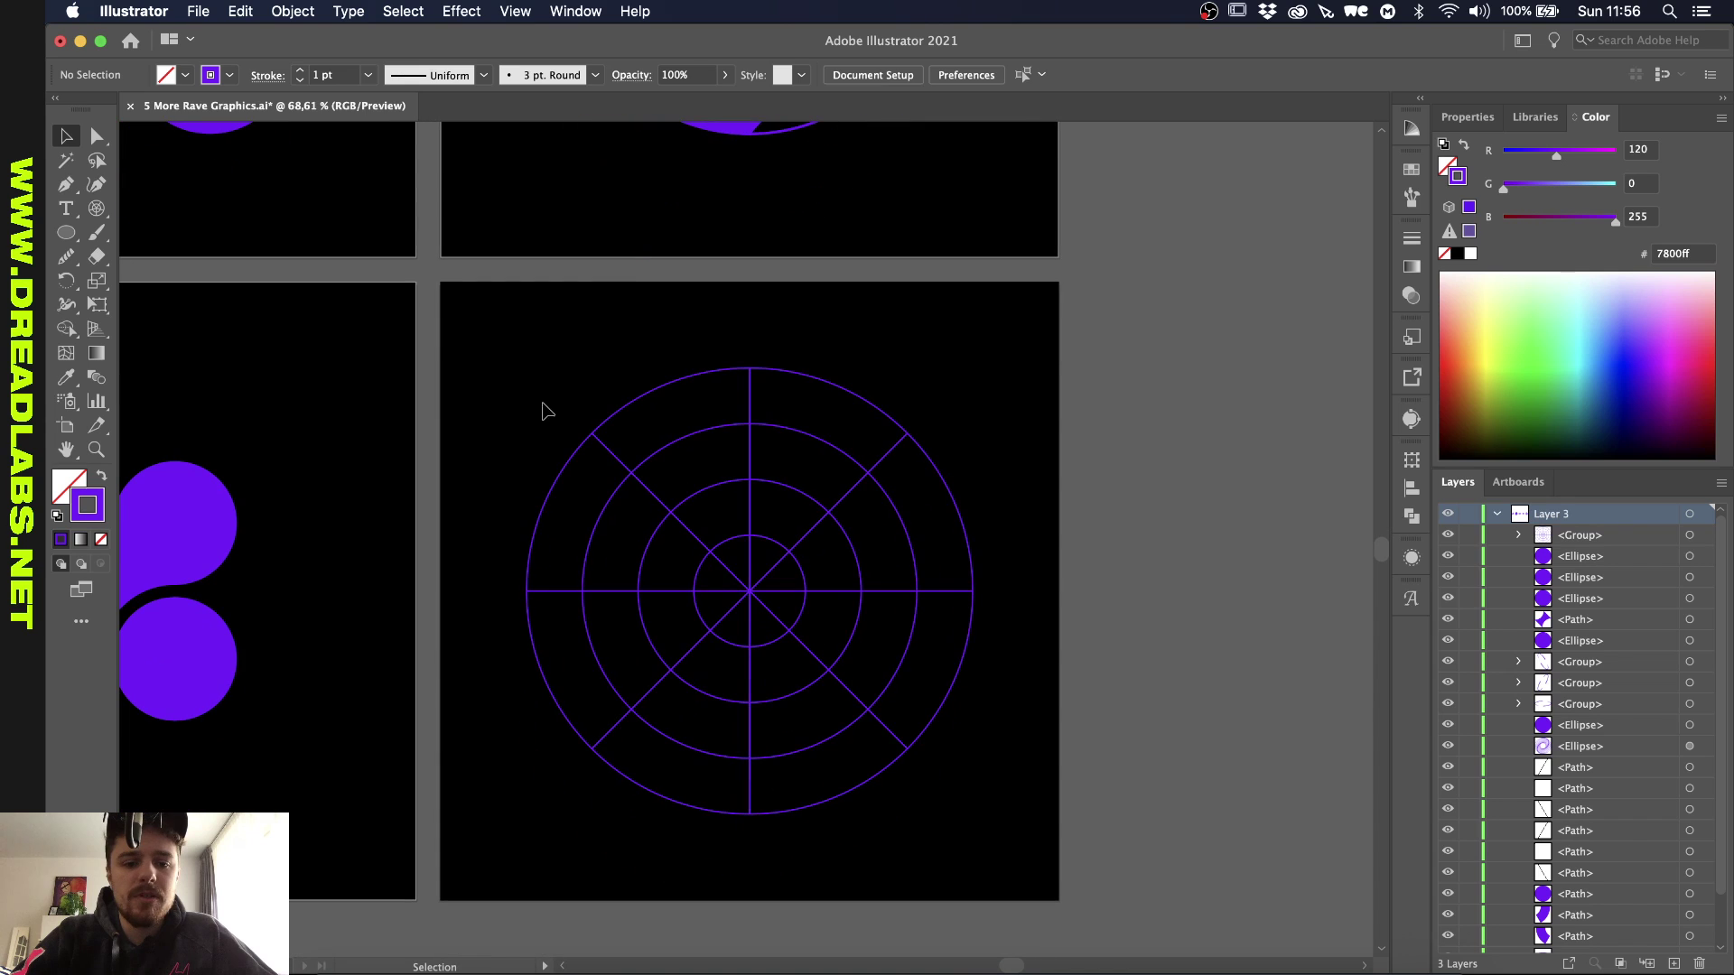
left_click(547, 412)
left_click(513, 370)
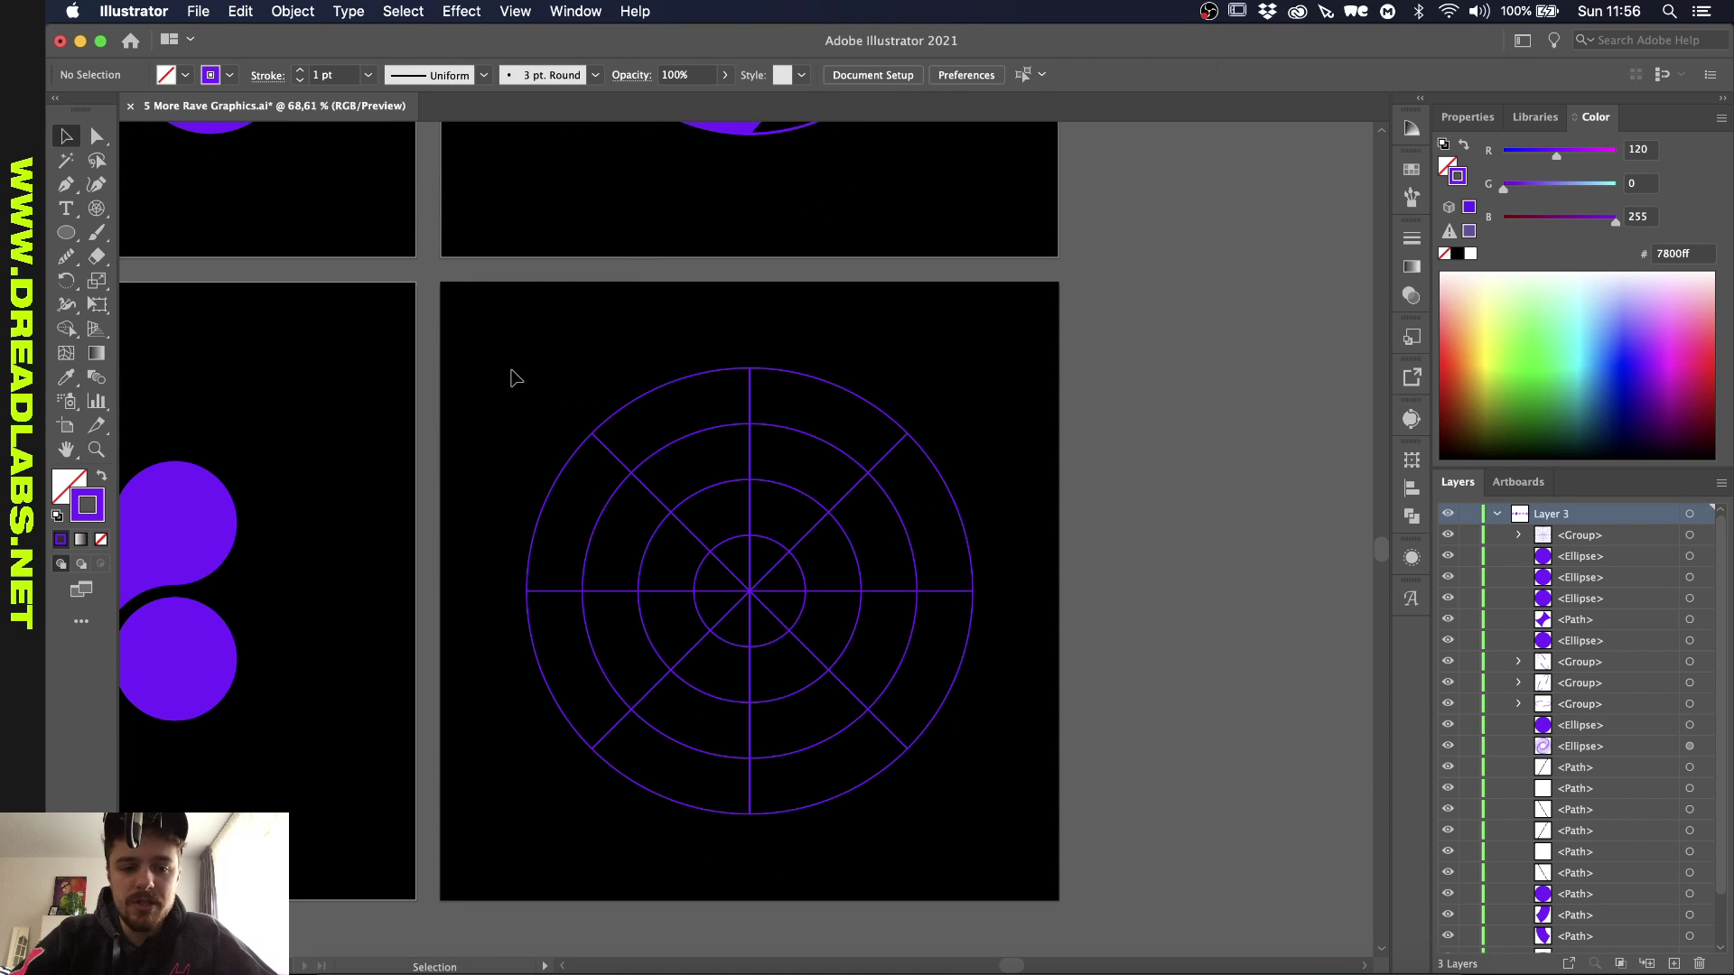
Step: Turn the polar grid into a Live Paint group by painting its outer upper-left cell with a purple fill
key("k")
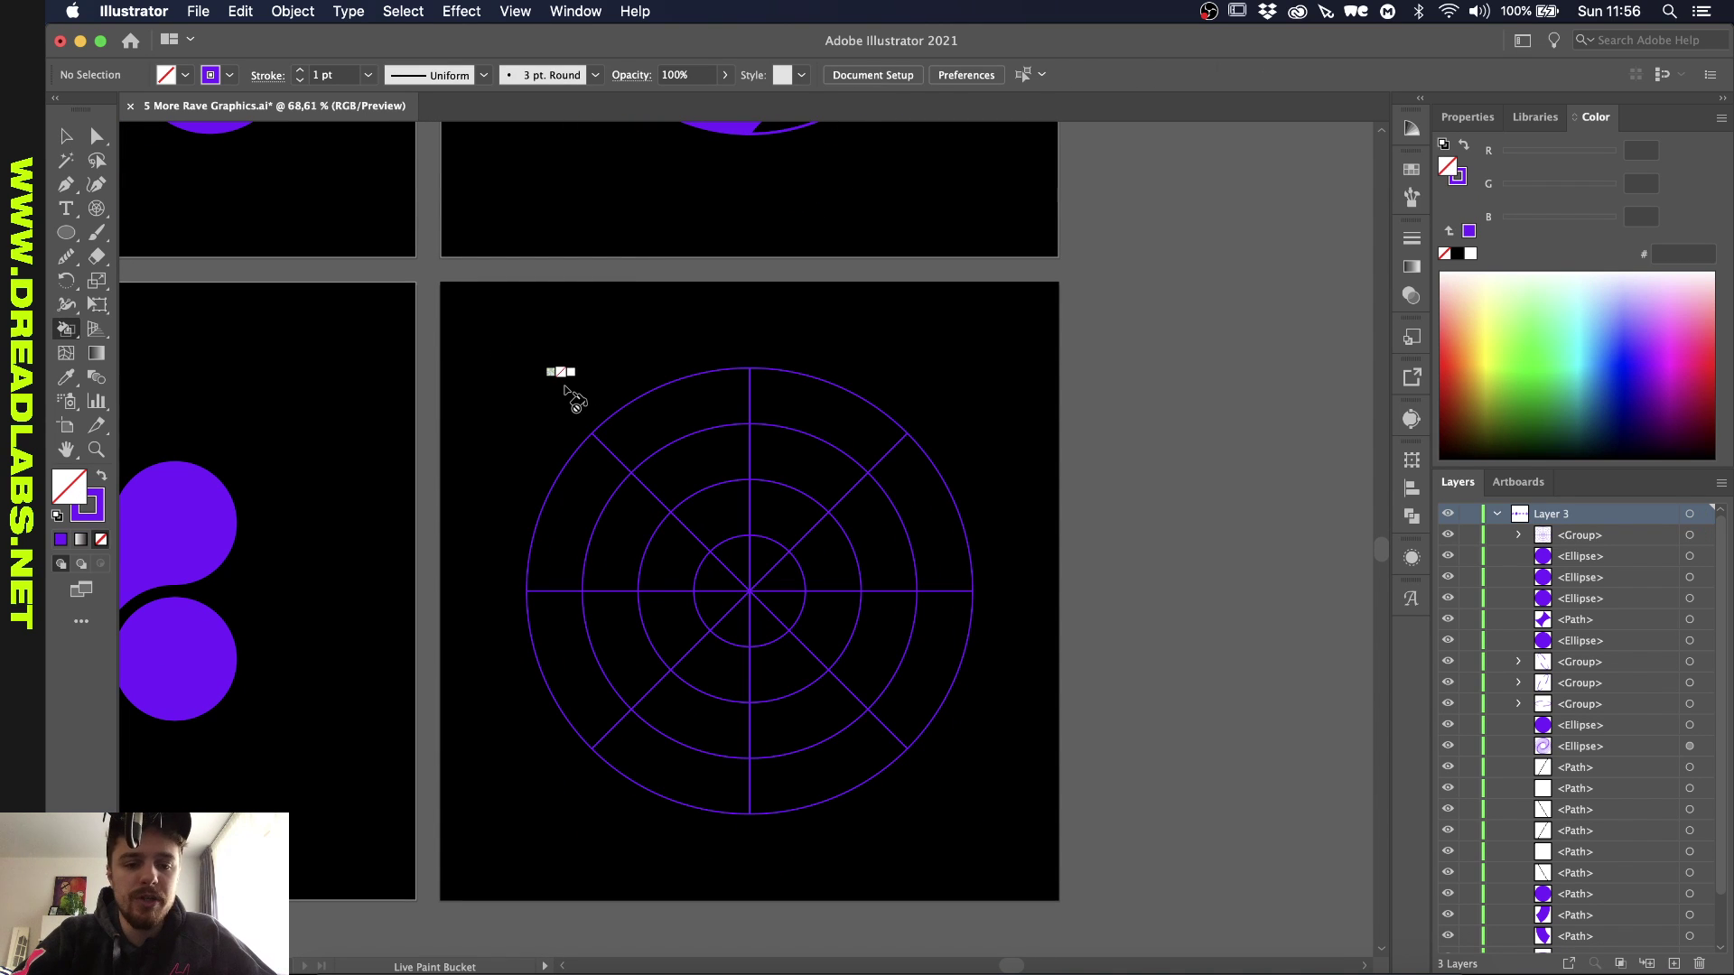
scroll(632, 398, "up", 1)
left_click(710, 391, "super")
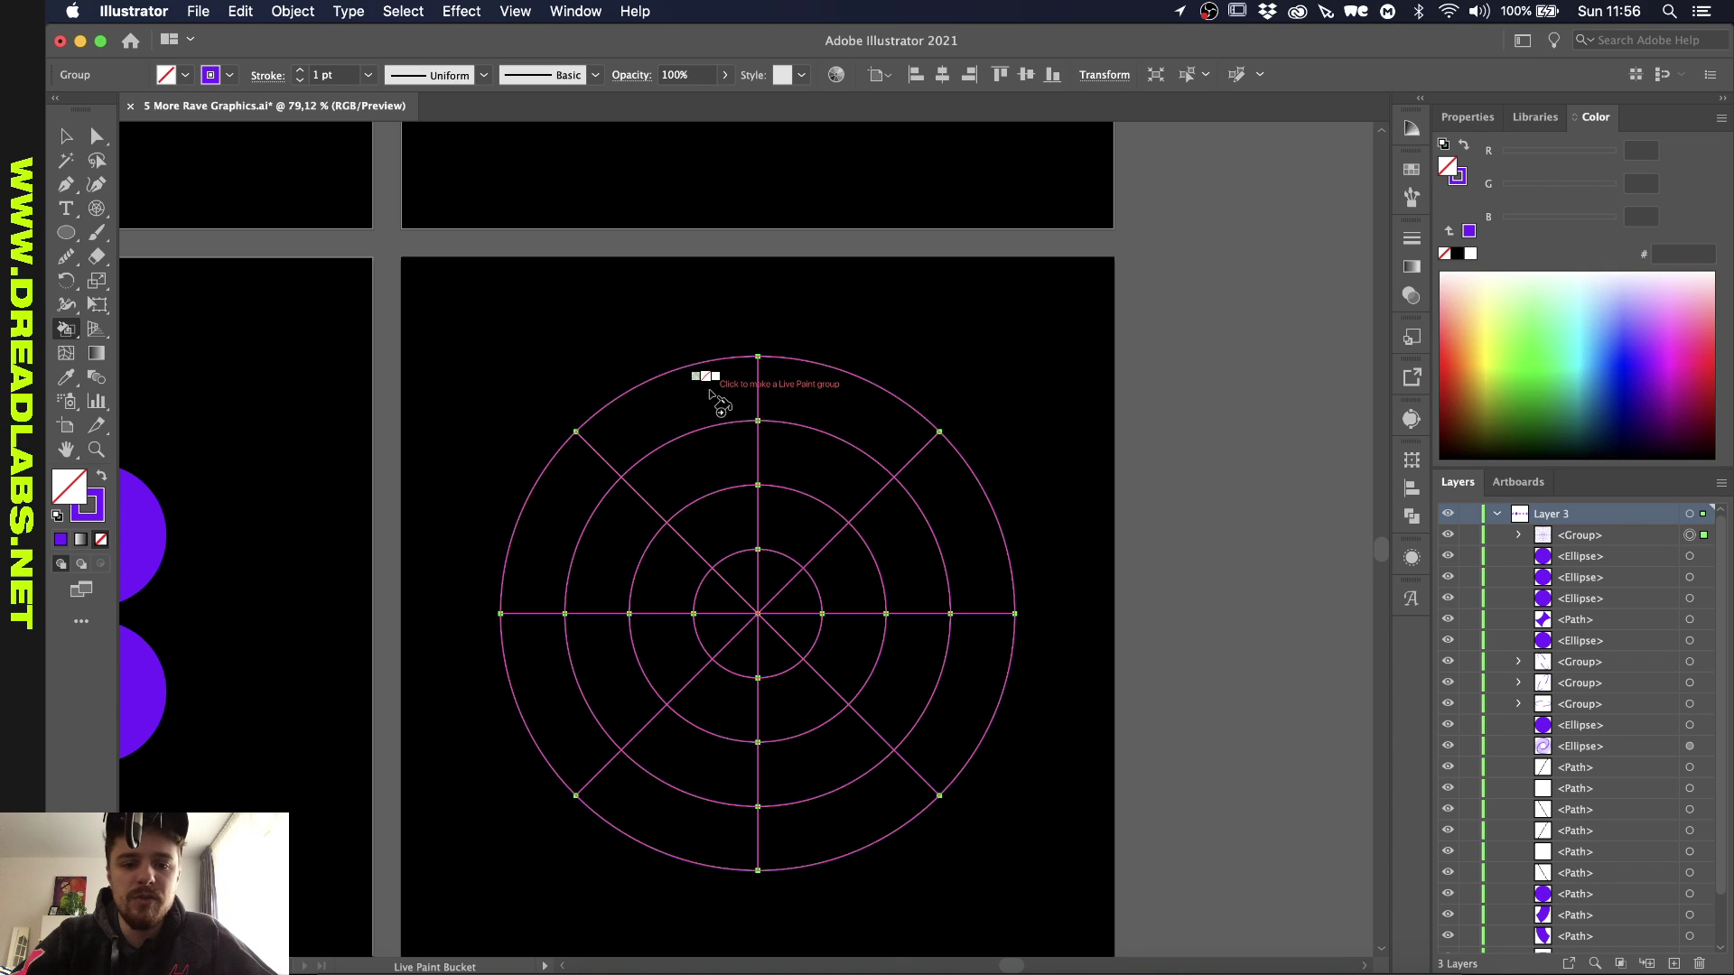
key("shift+x")
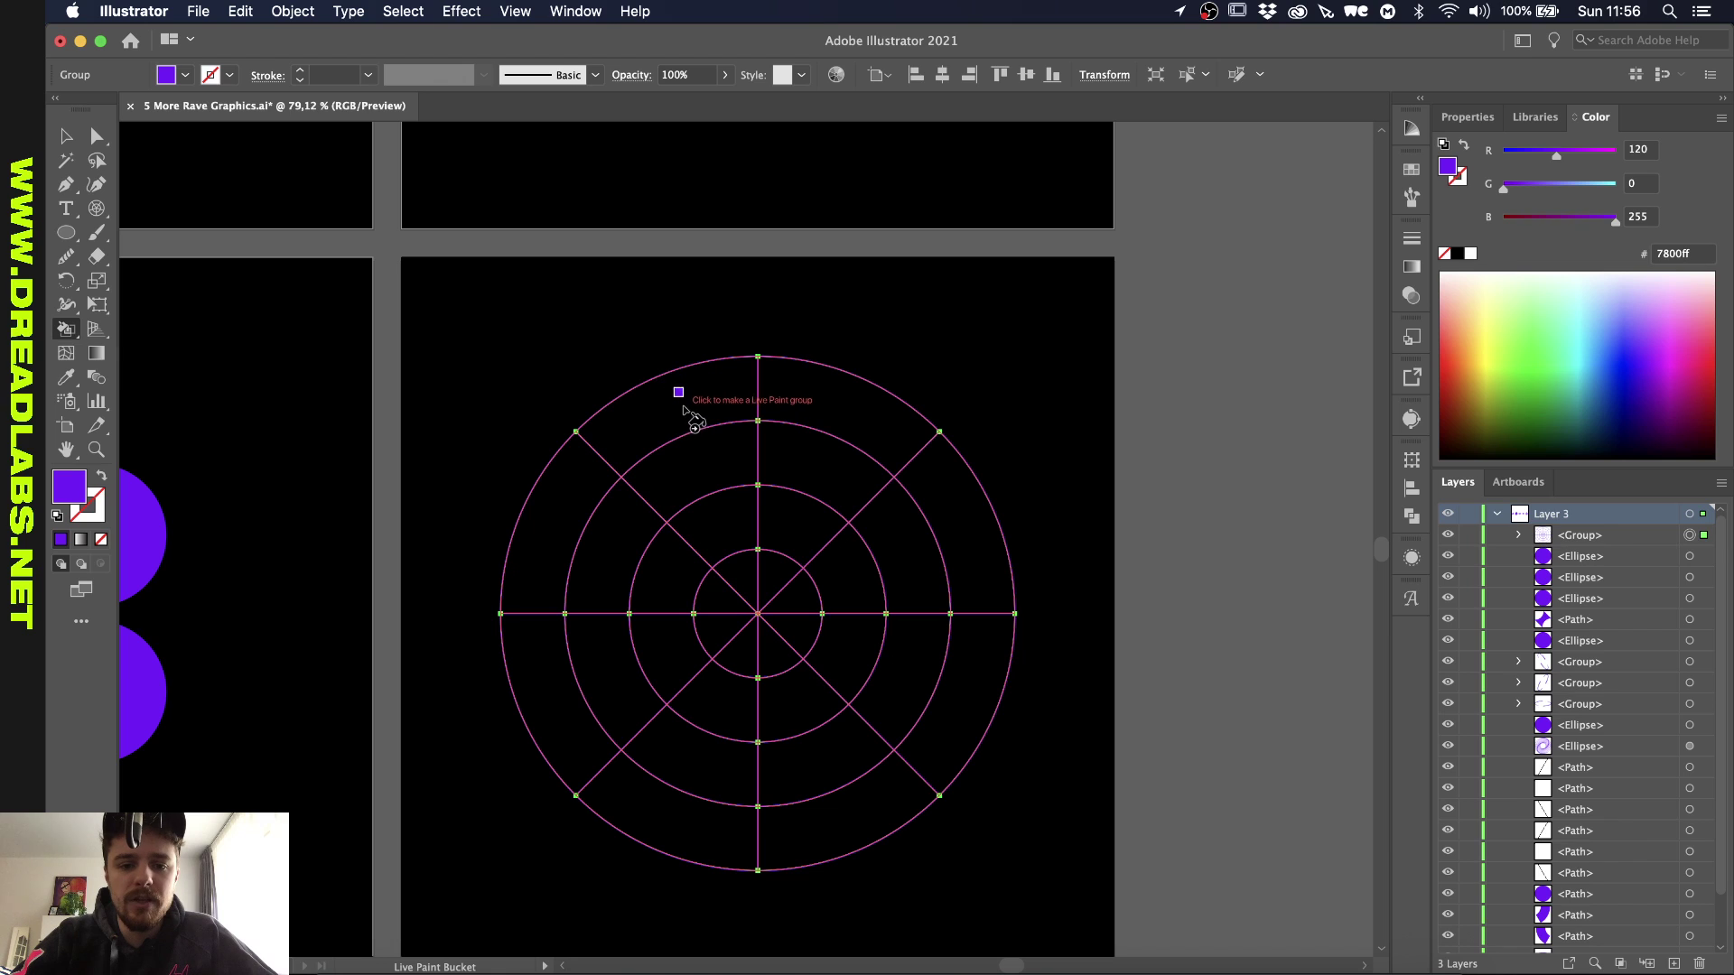
left_click(682, 406)
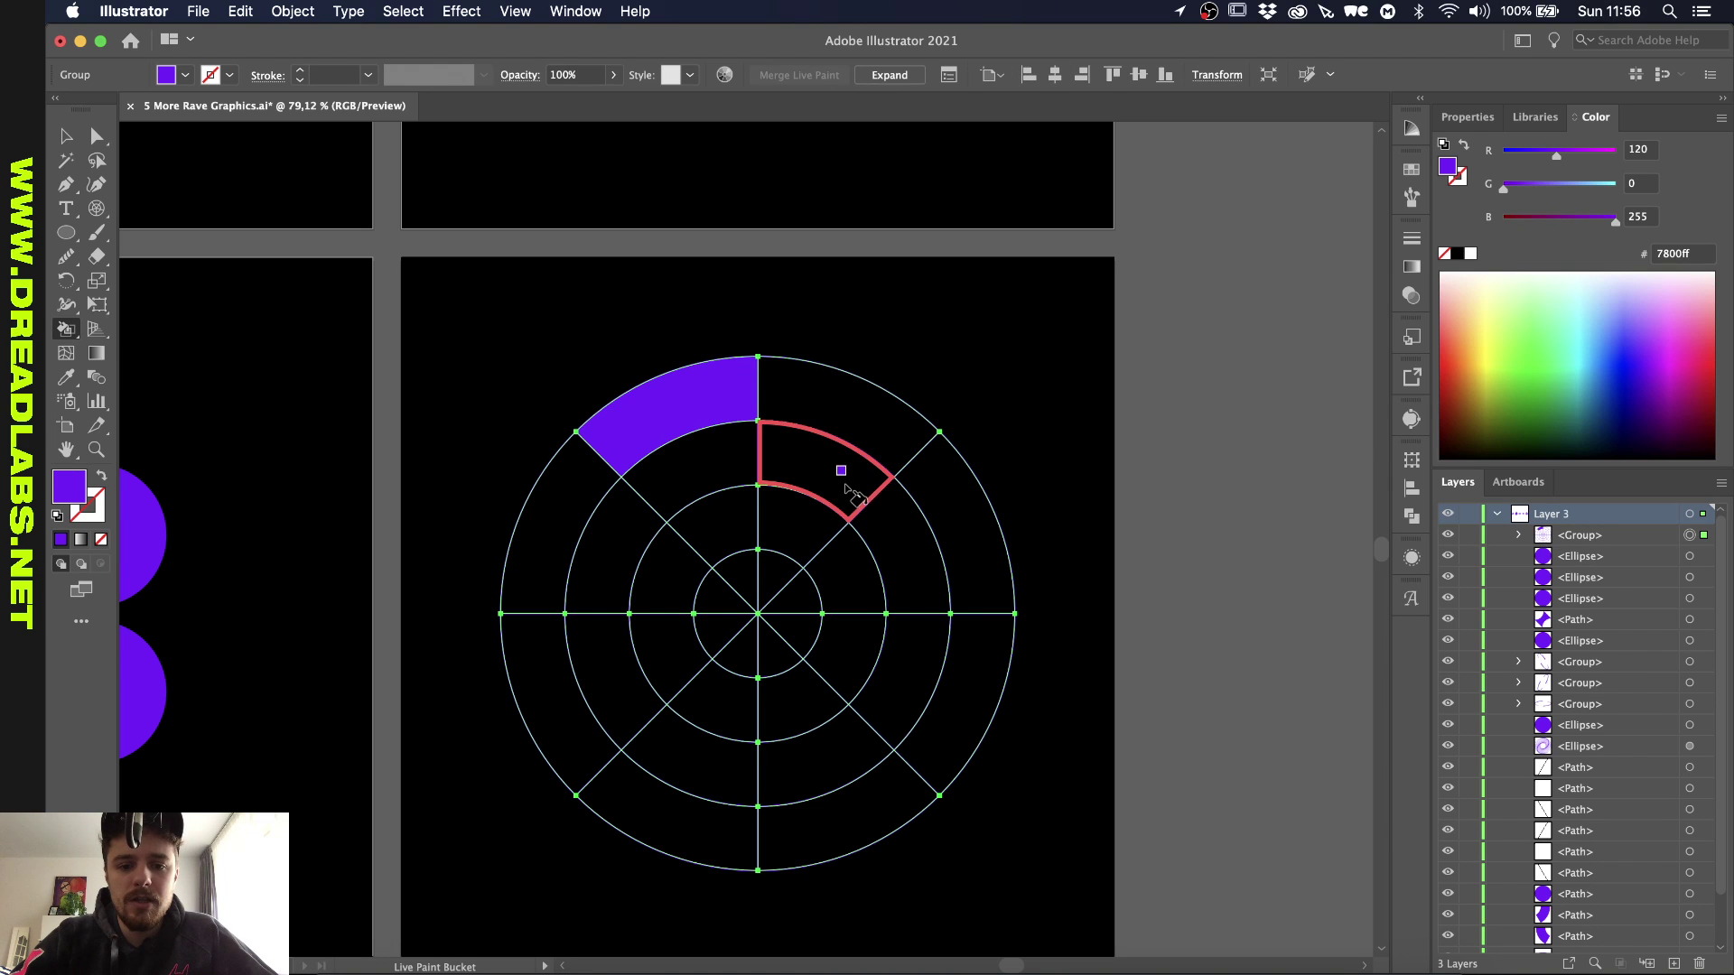
Step: Paint alternating cells of the two outer rings purple to build a checkerboard pattern
left_click(844, 479)
left_click(952, 484)
left_click(899, 673)
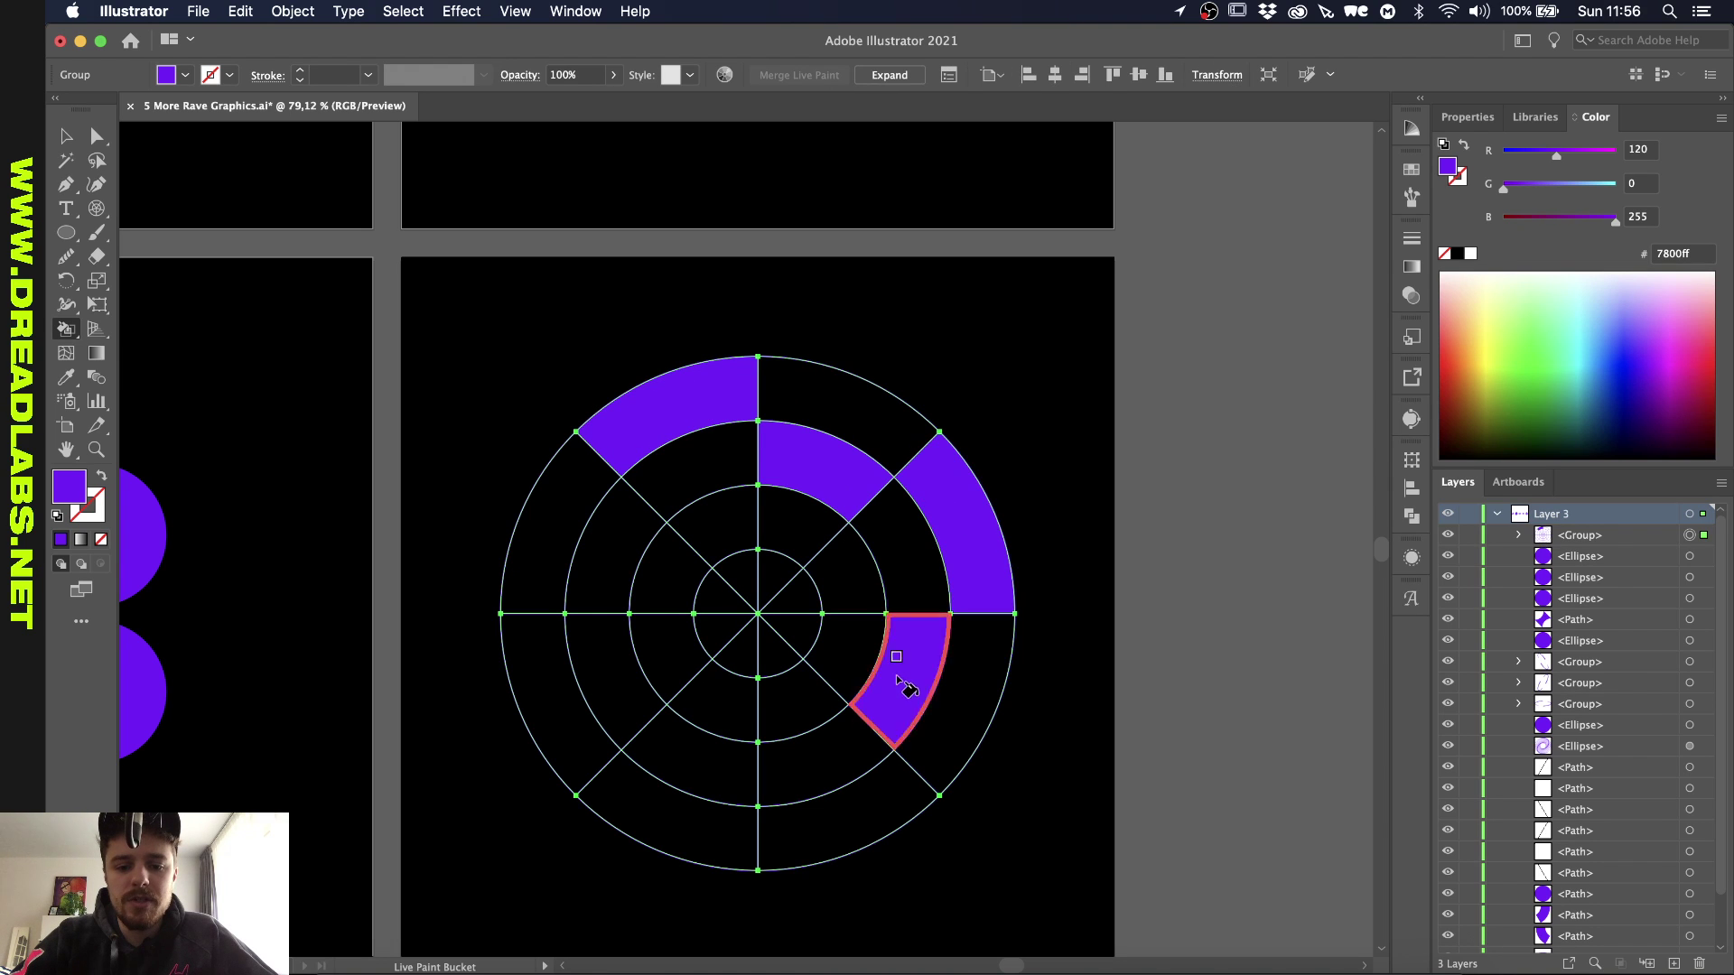
left_click(829, 815)
left_click(697, 766)
left_click(552, 700)
left_click(620, 547)
Step: Paint alternating cells of the two inner rings purple, continuing the checkerboard to the centre, and leave the Live Paint Bucket
left_click(715, 531)
left_click(687, 652)
left_click(801, 699)
left_click(854, 586)
left_click(779, 579)
left_click(738, 648)
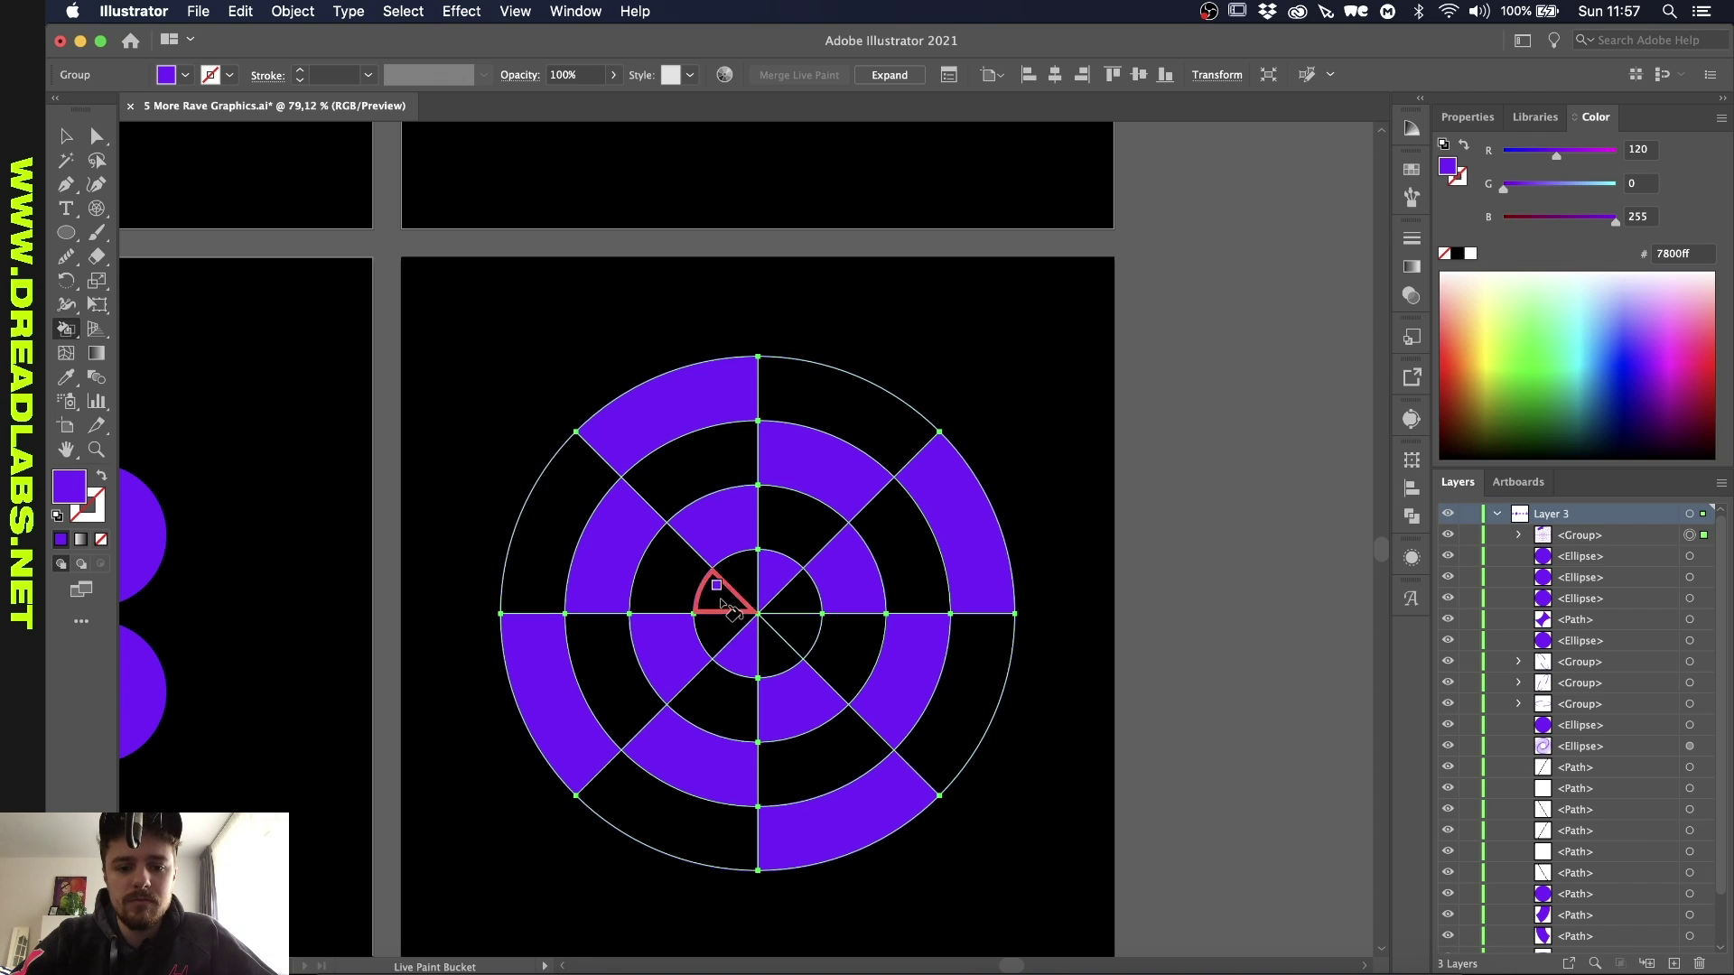
left_click(722, 596)
left_click(794, 634)
key("v")
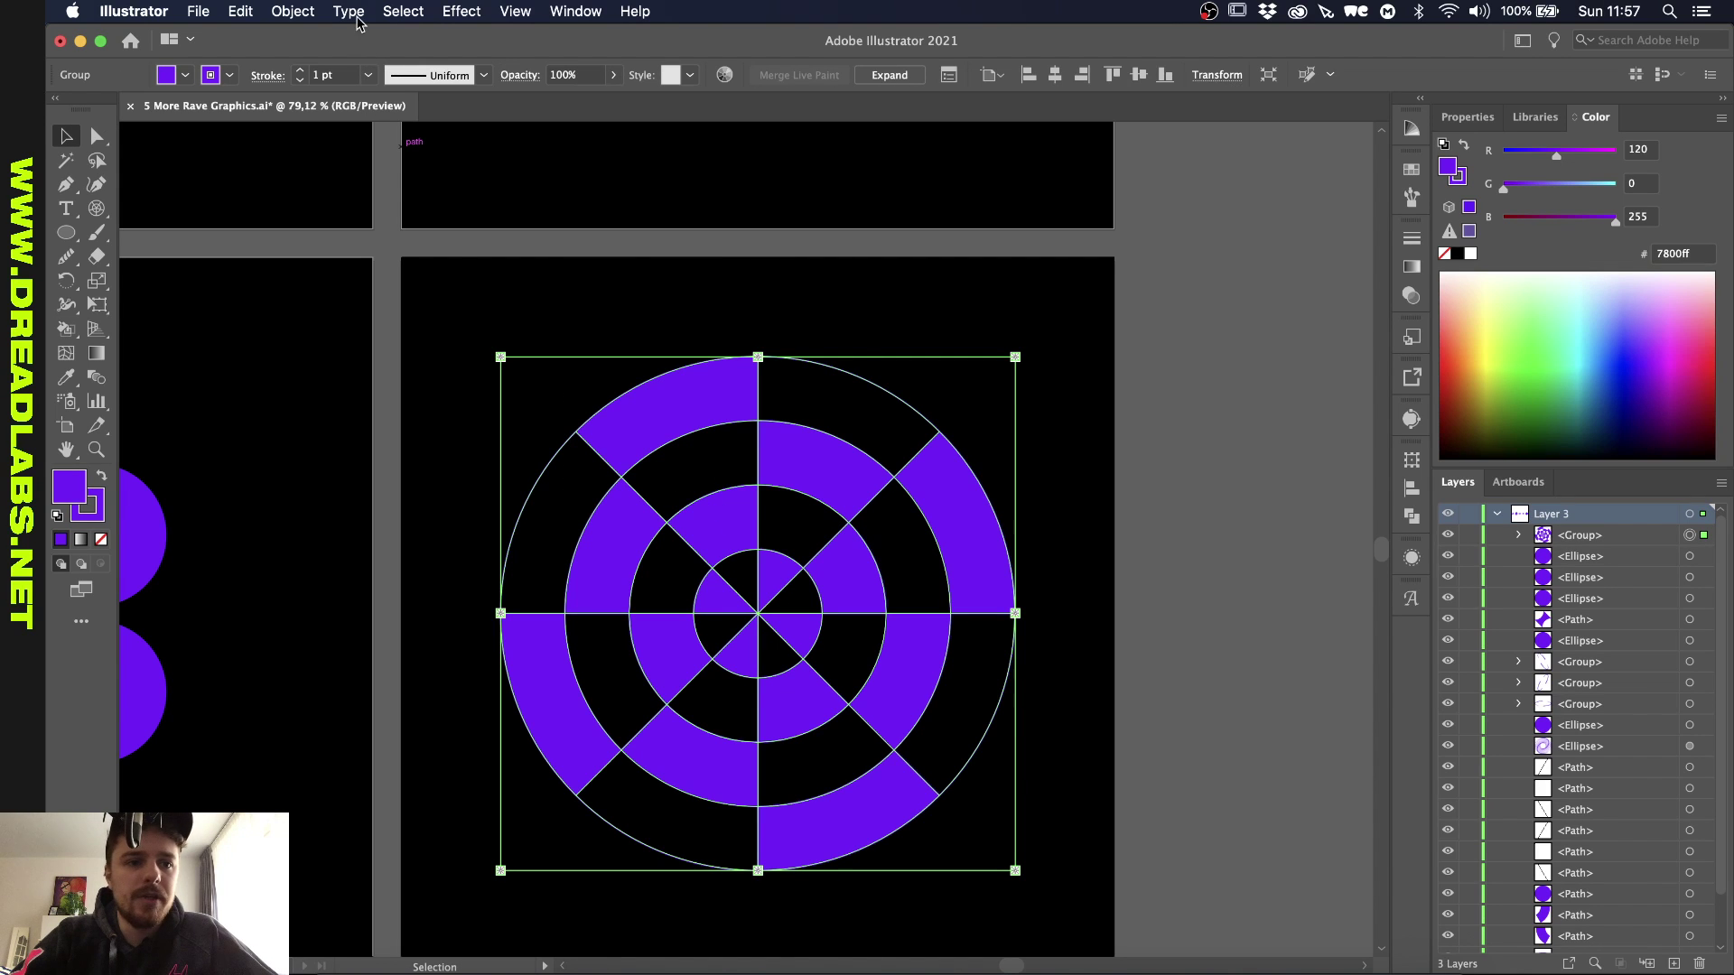
Step: Expand the checkered Live Paint group into separate fill and stroke groups
left_click(307, 12)
mouse_move(373, 465)
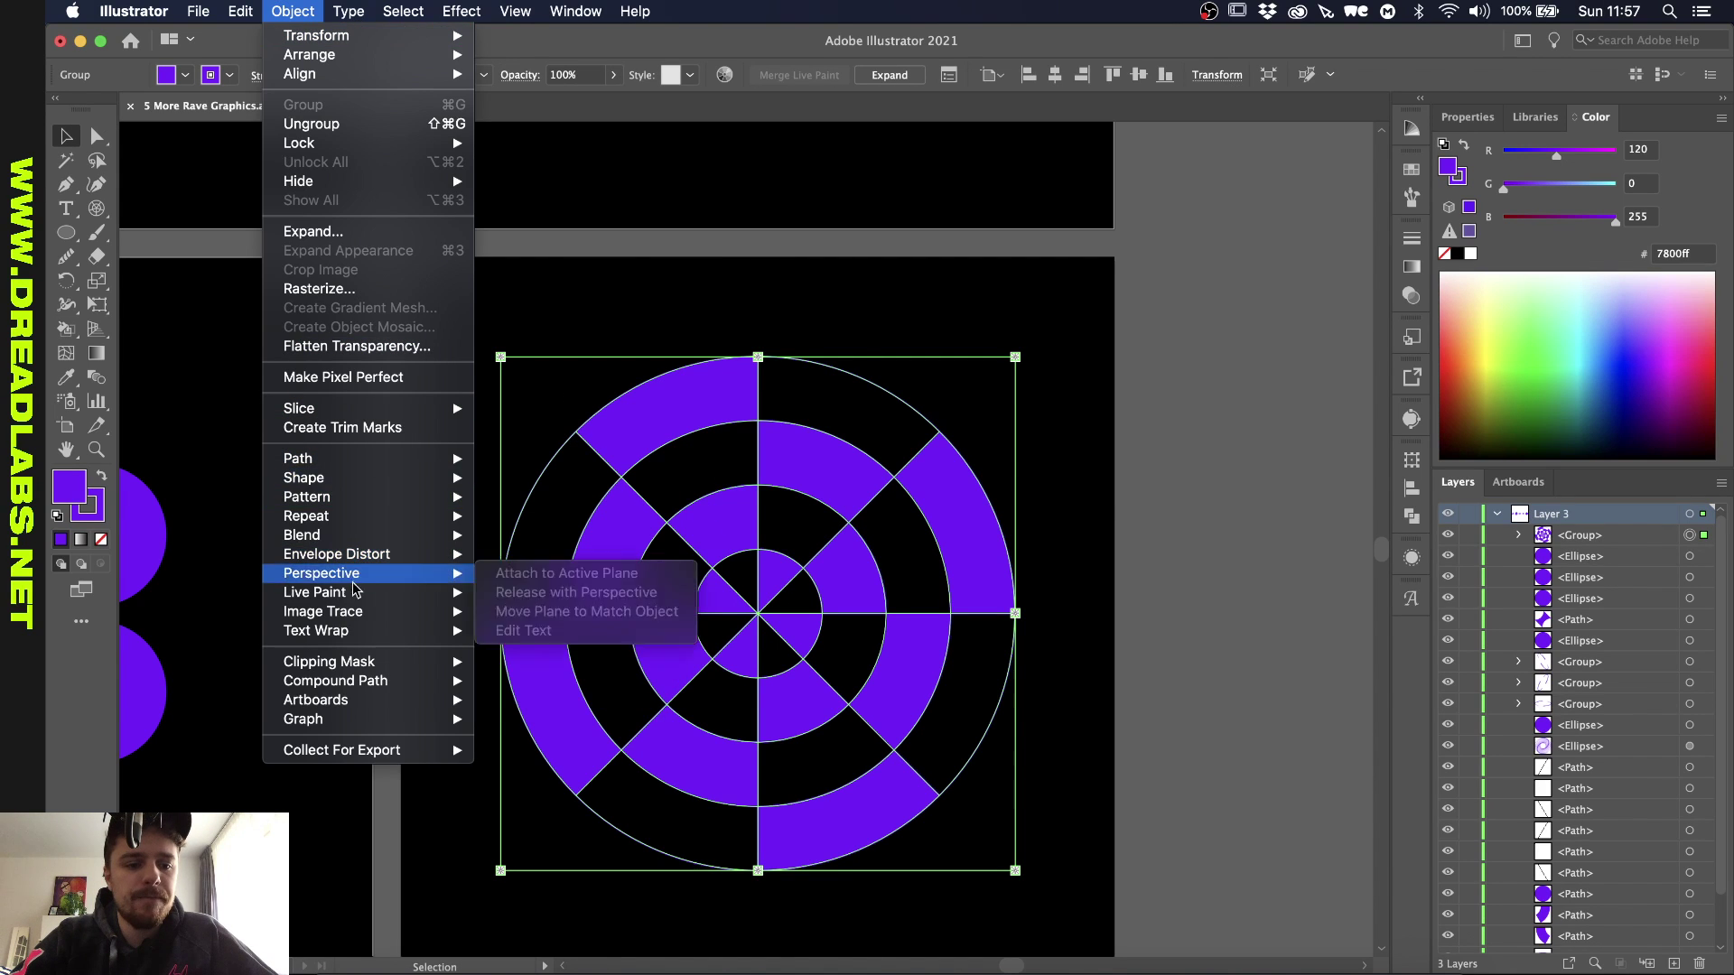
mouse_move(357, 596)
left_click(557, 694)
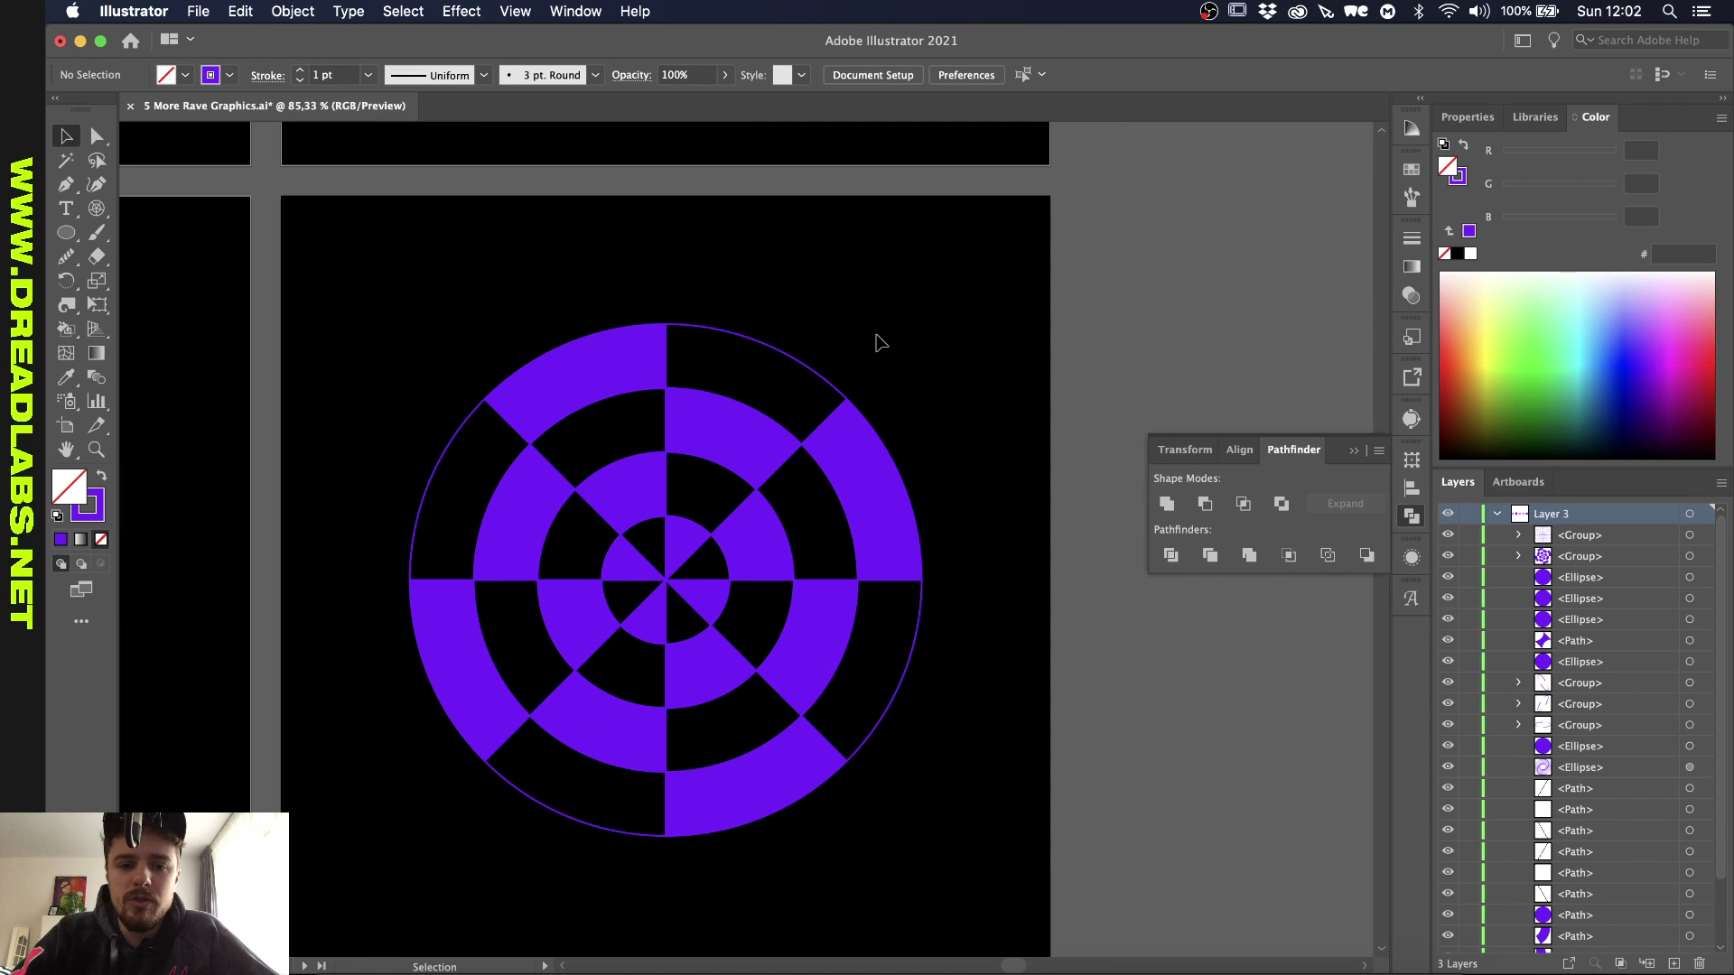
Step: Remove the stroke group and turn the checkered fill group into a compound path with purple fill 7800ff and no stroke
left_click_drag(875, 341, 740, 468)
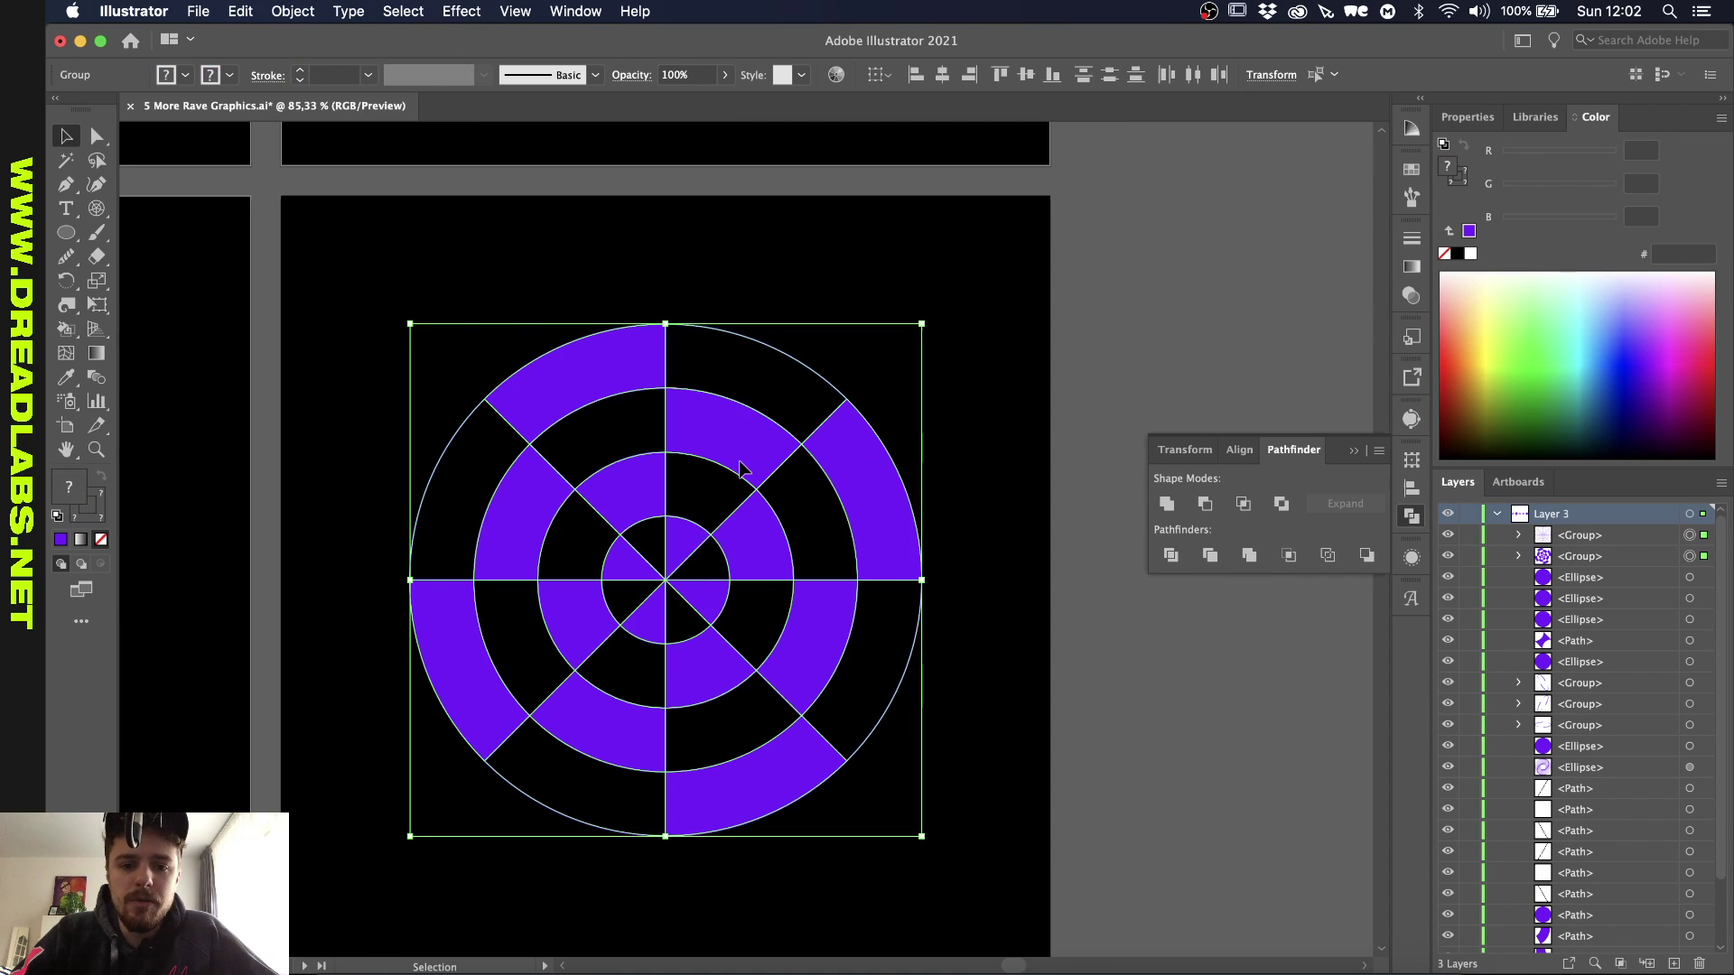
left_click(1706, 538)
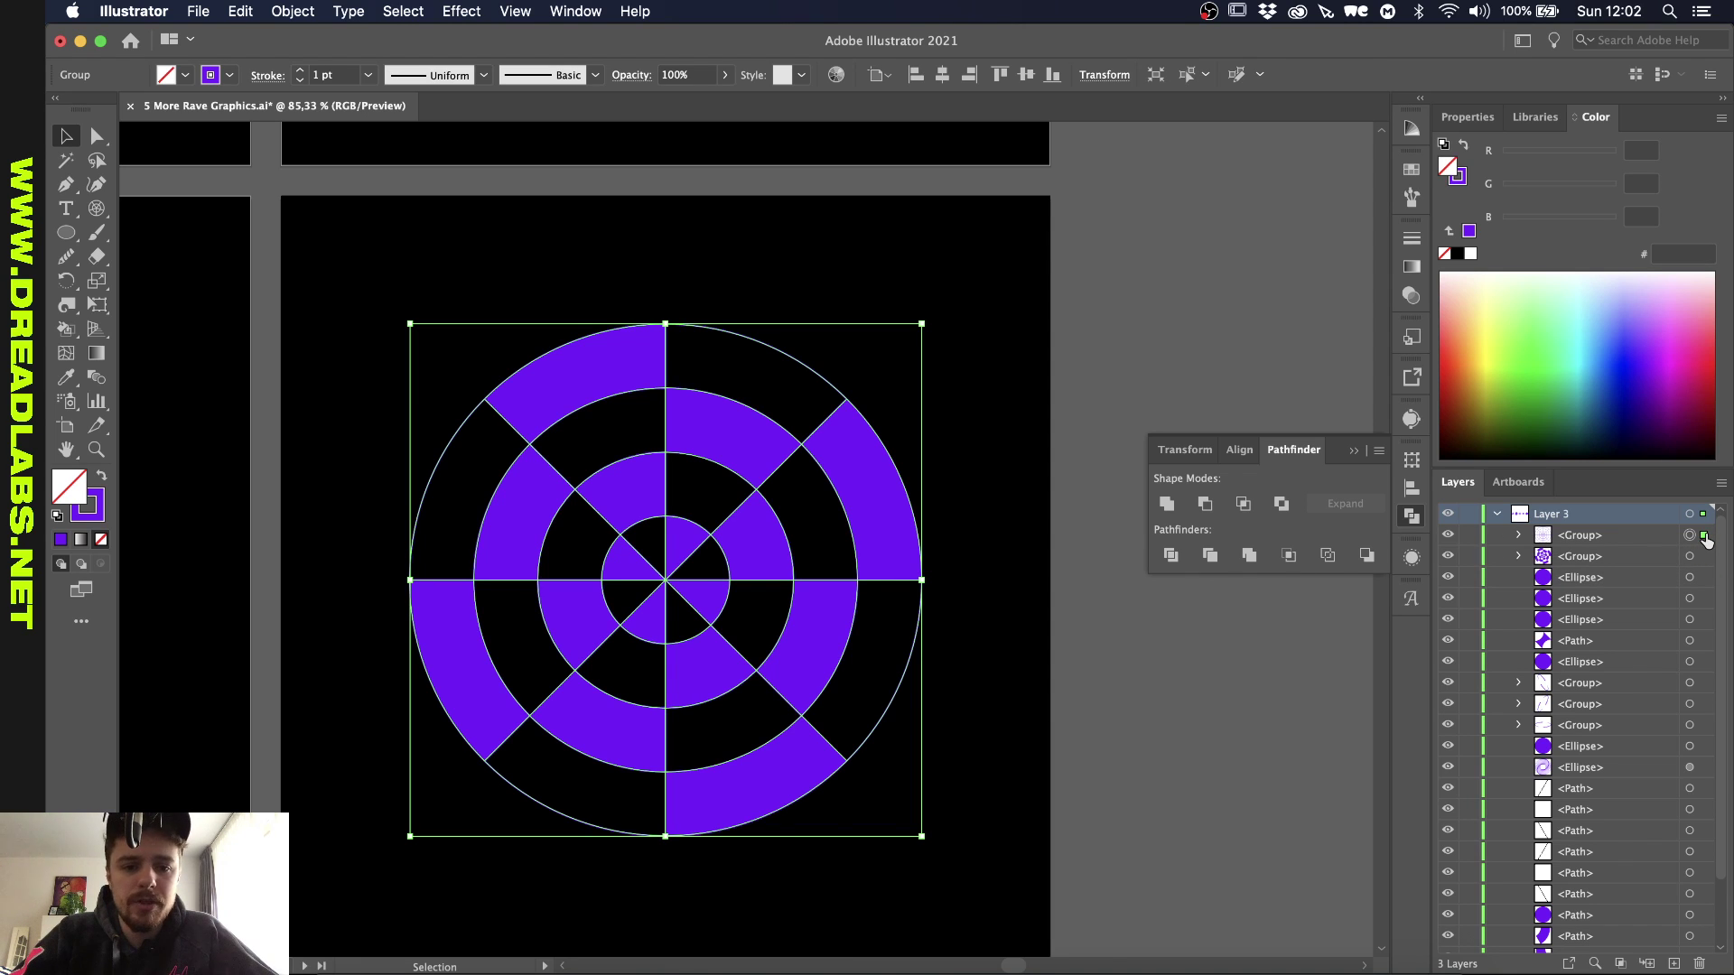
key("super+8")
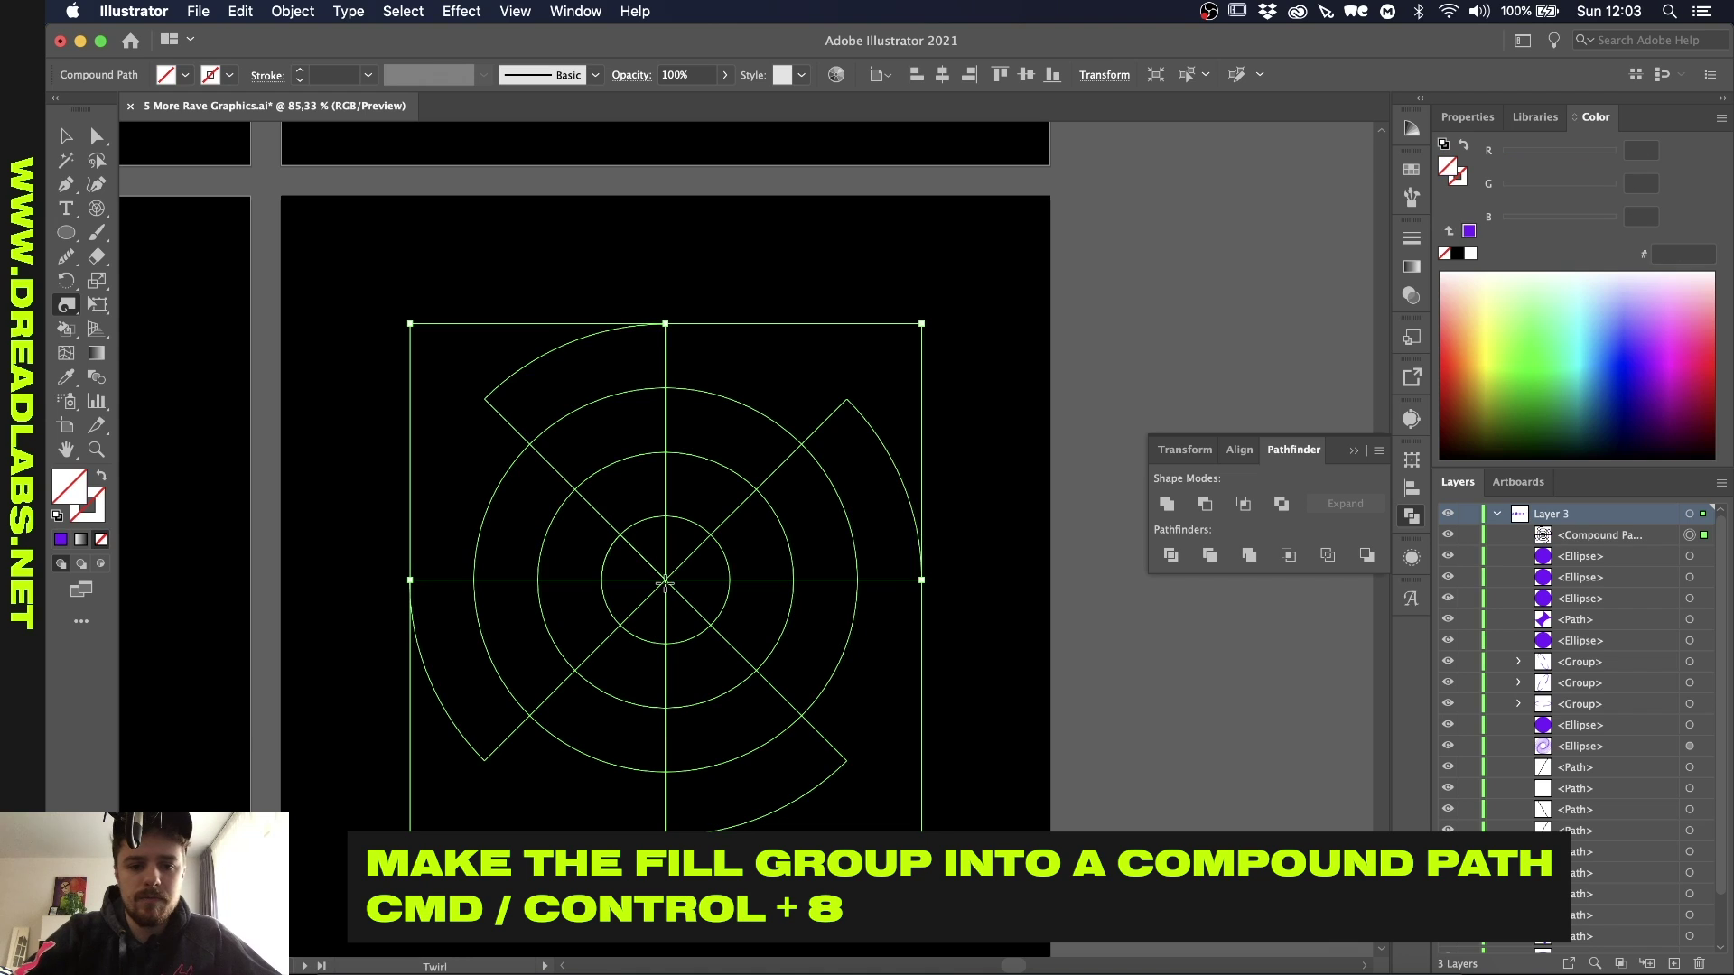
key("a")
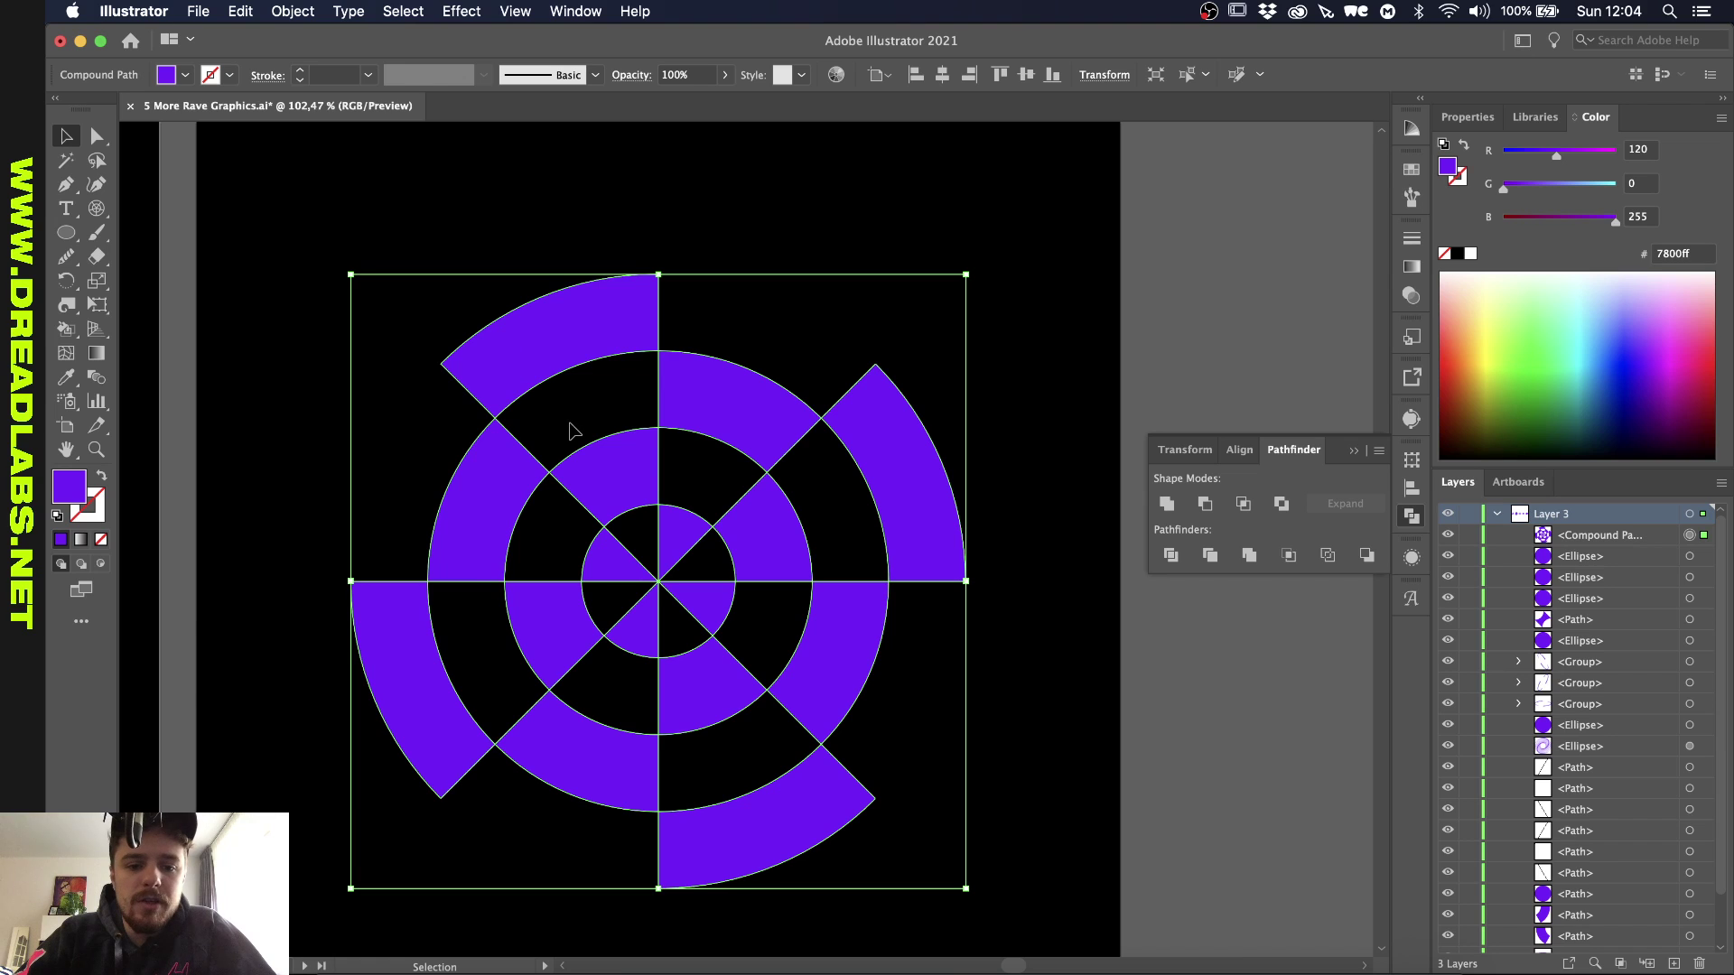
Step: Apply a Twist effect with a 40° angle to the checkered compound path
scroll(554, 442, "down", 1)
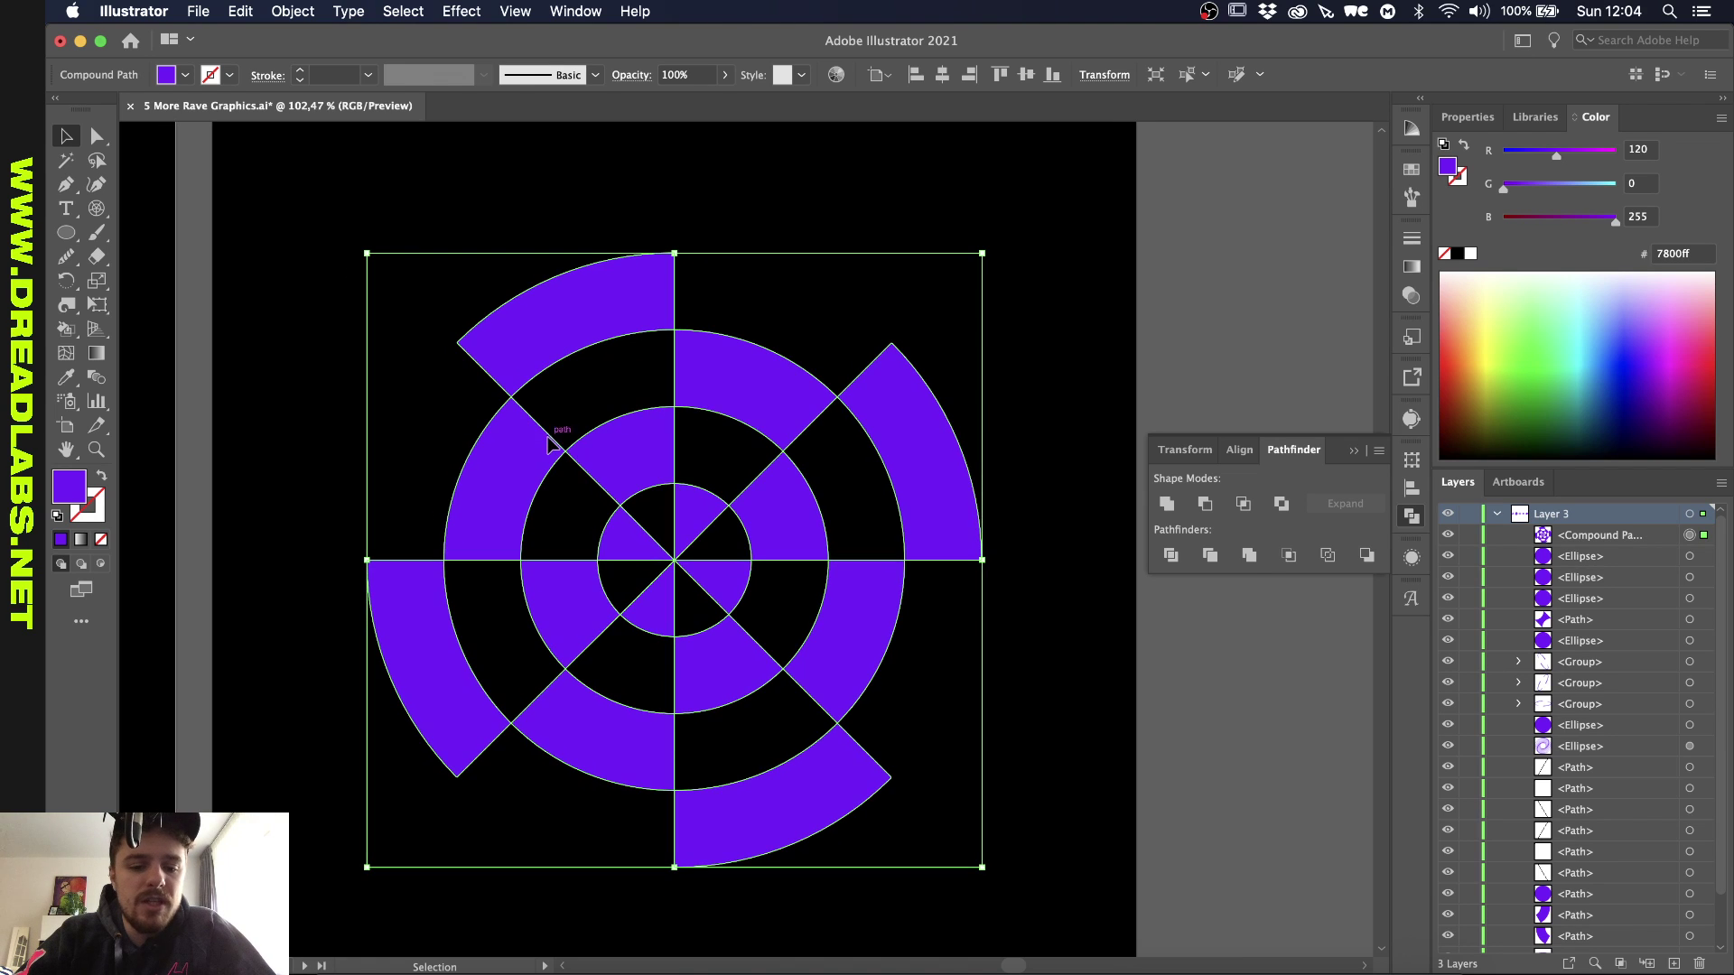
left_click(456, 10)
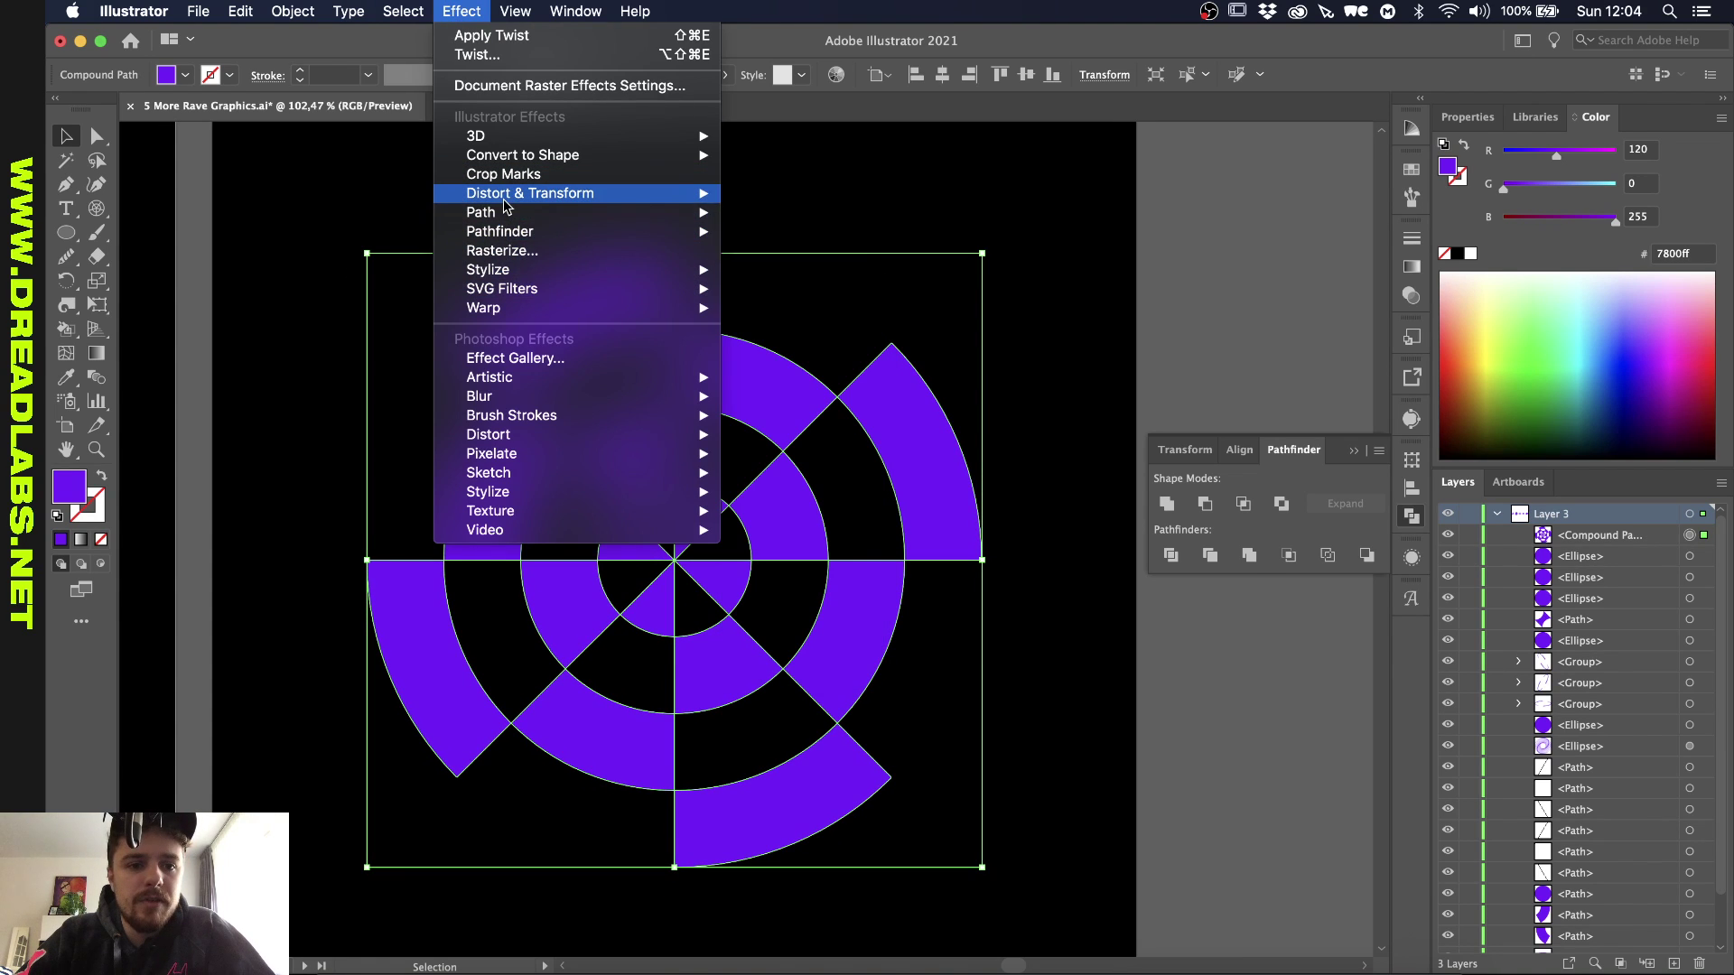
mouse_move(508, 197)
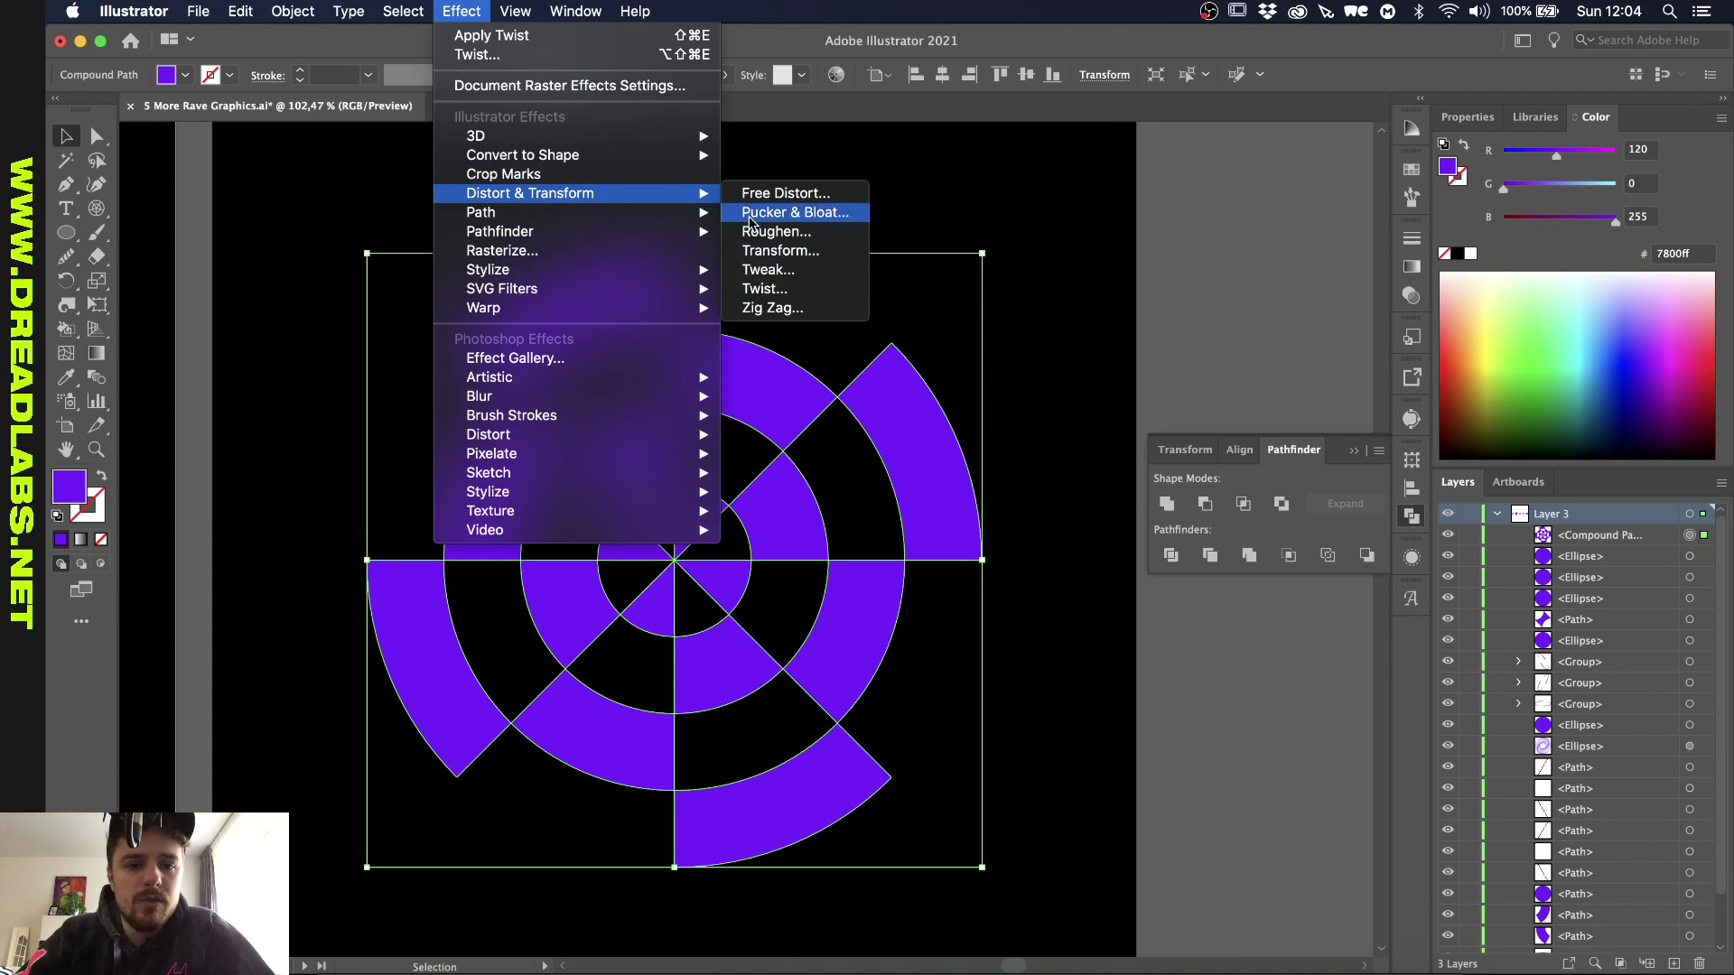
left_click(796, 289)
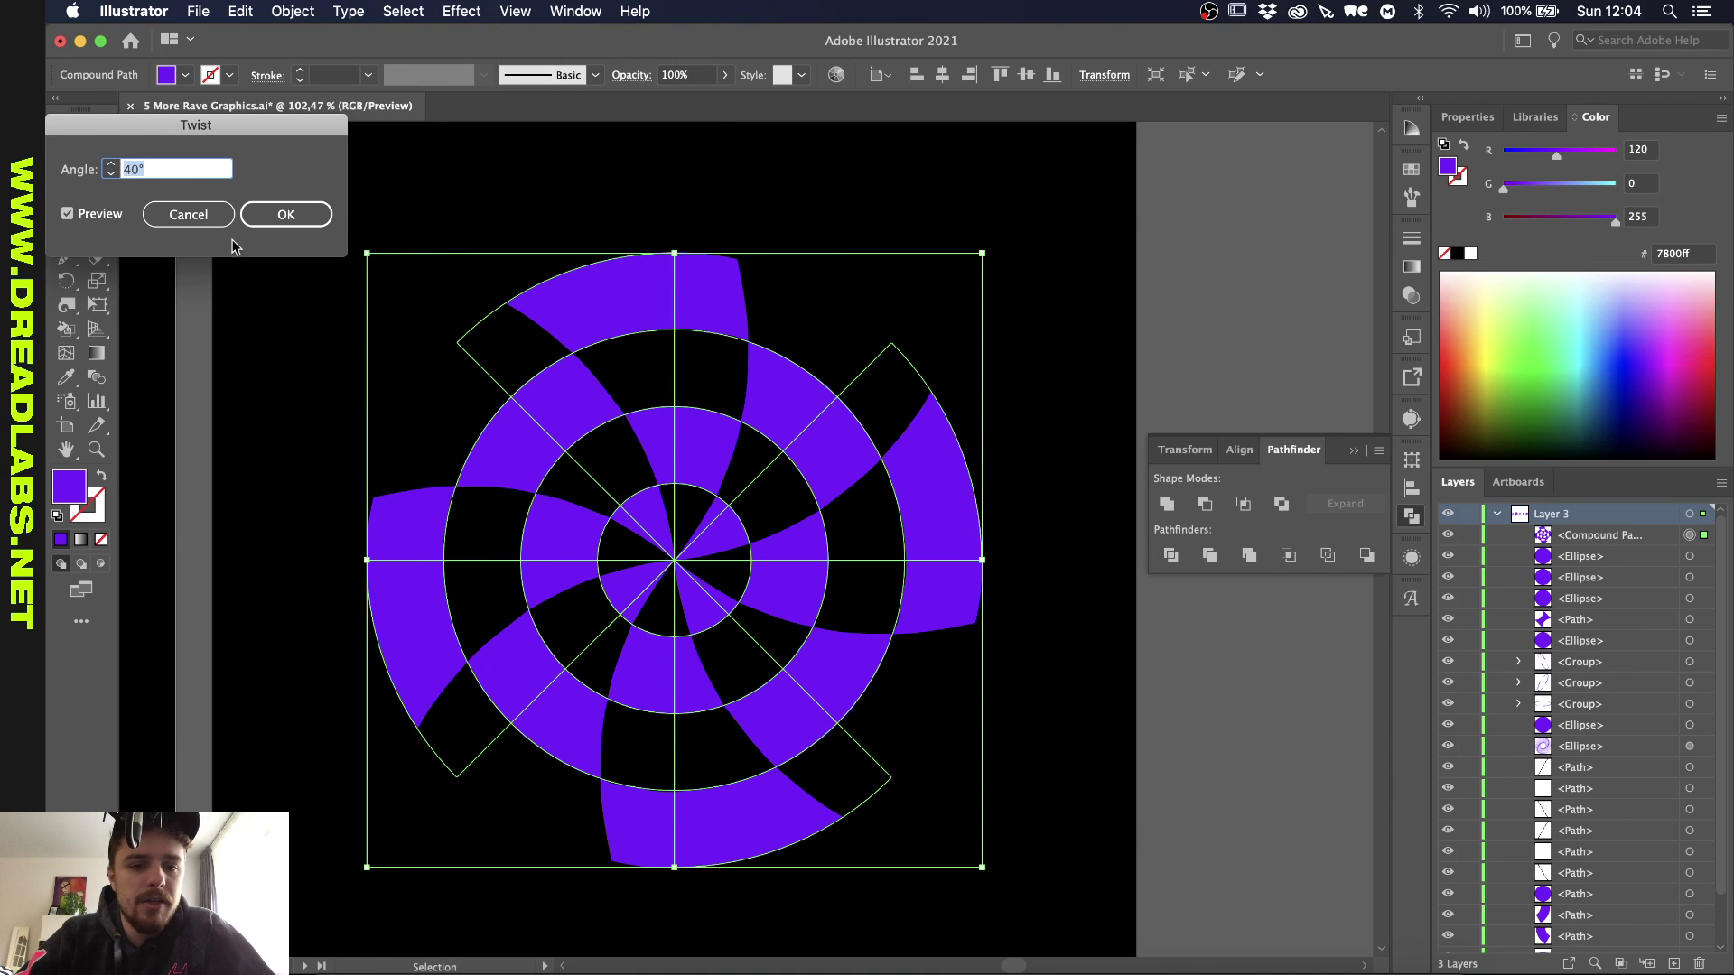
left_click(313, 214)
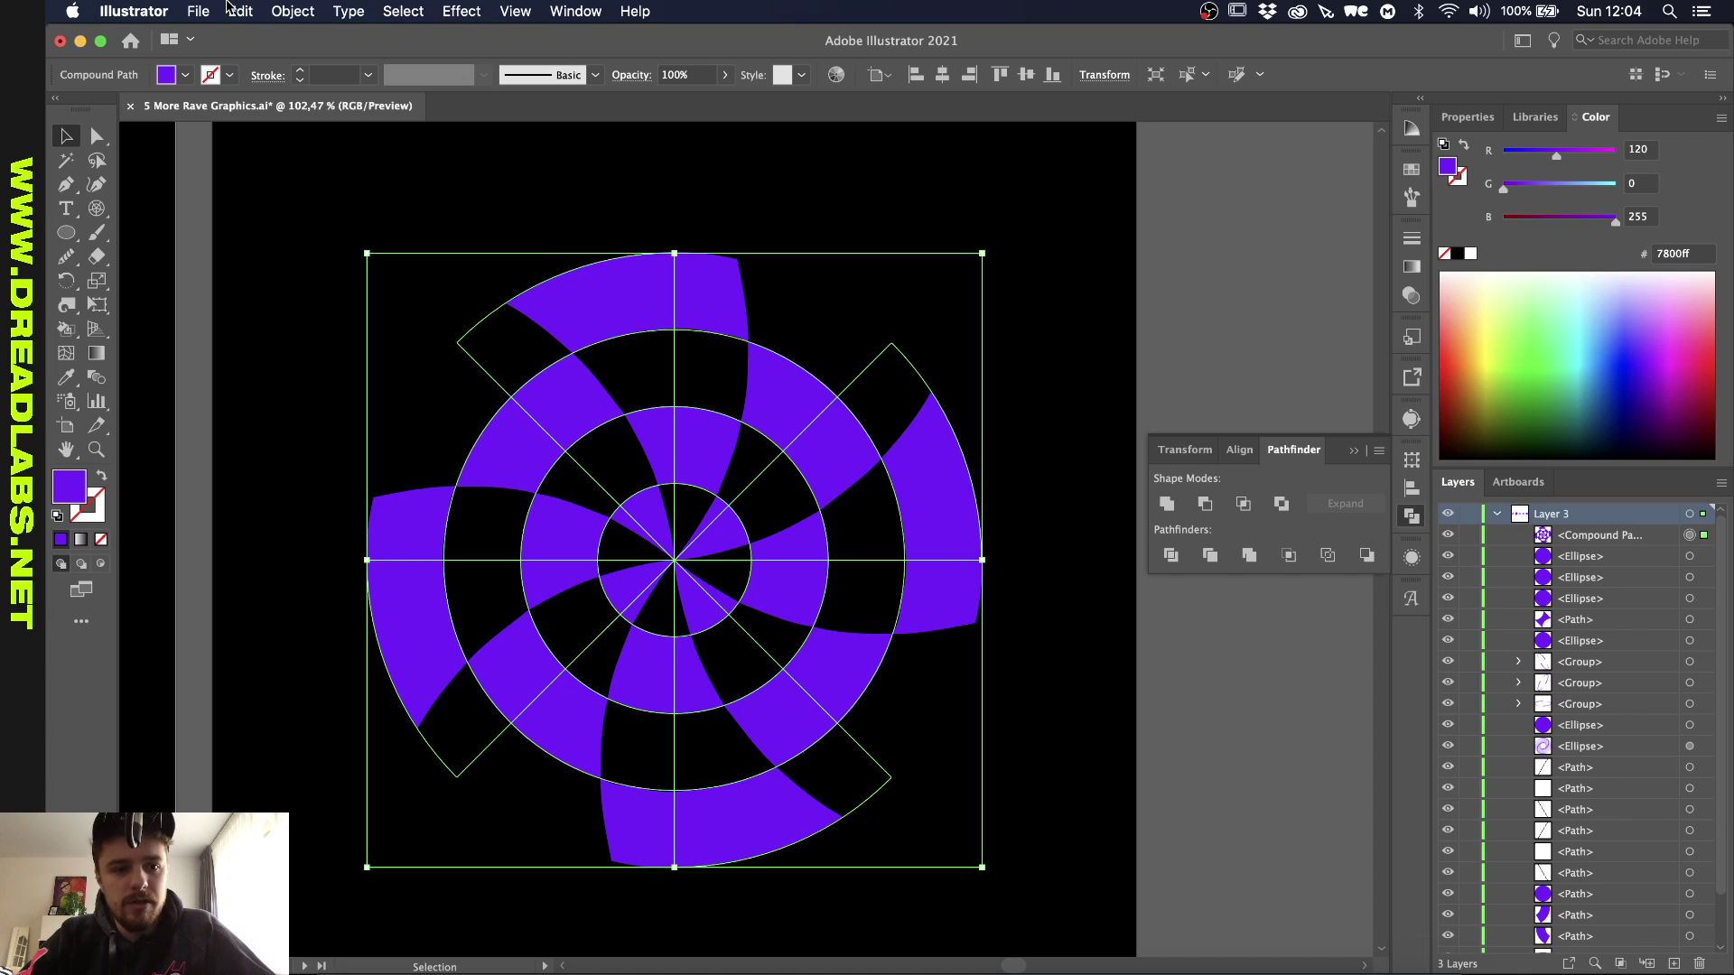
Step: Expand the appearance of the twisted compound path and deselect it
left_click(292, 11)
left_click(307, 250)
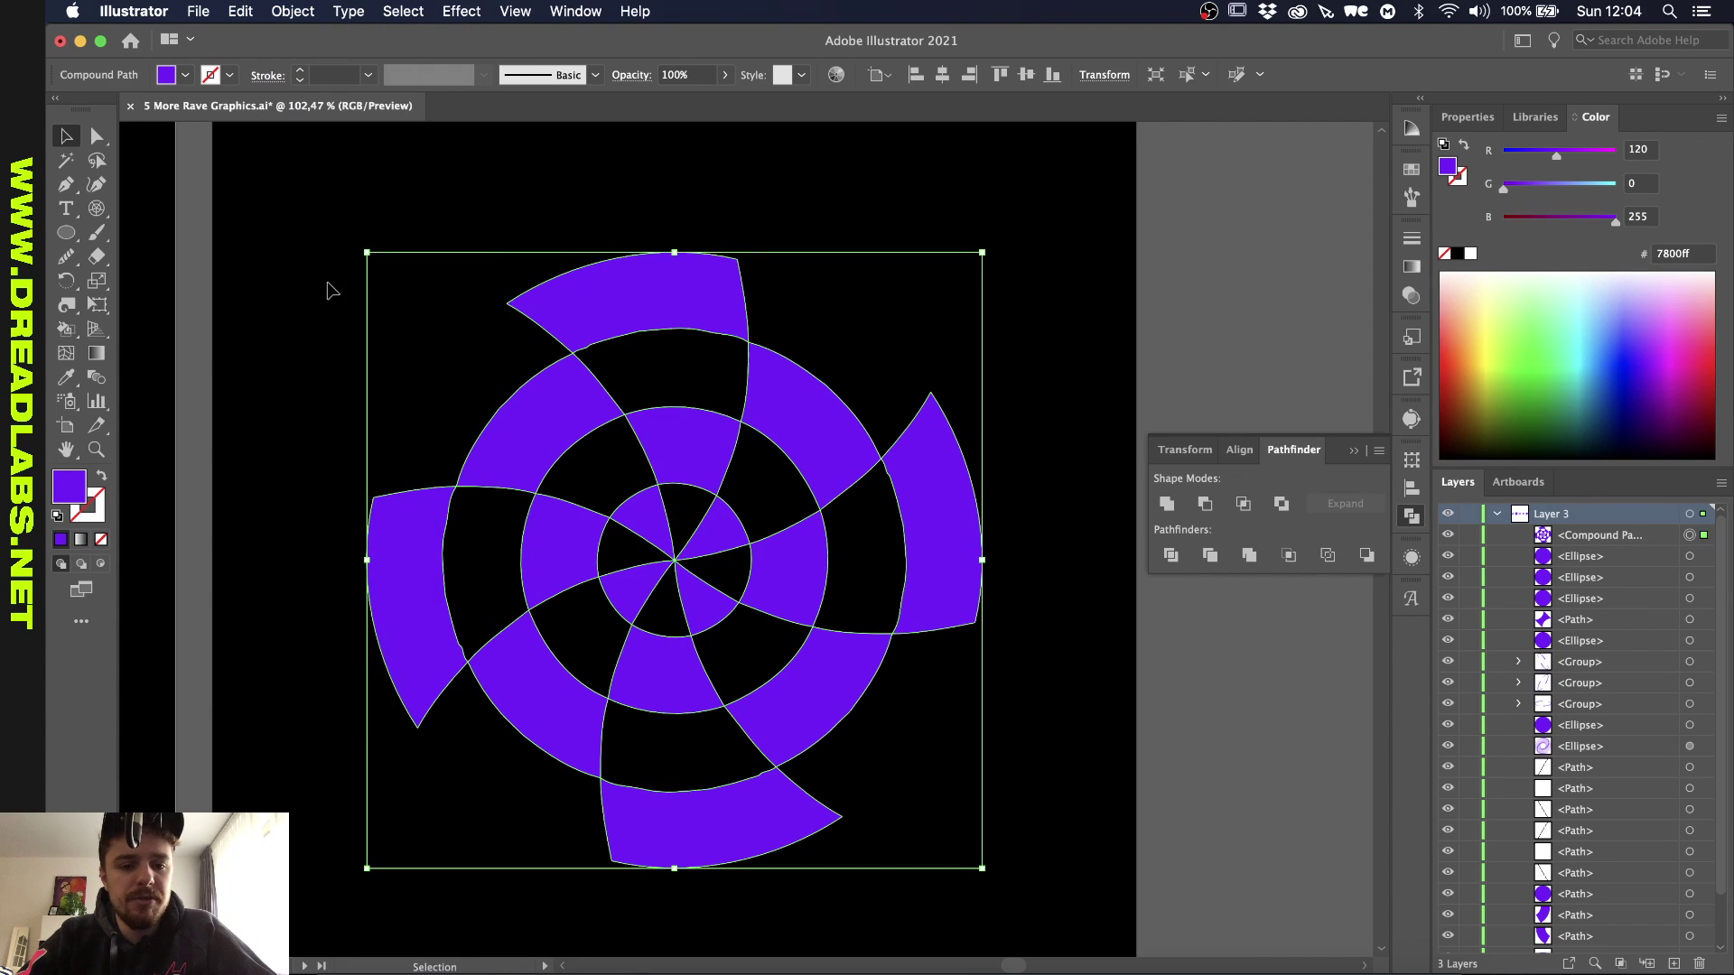
left_click(336, 299)
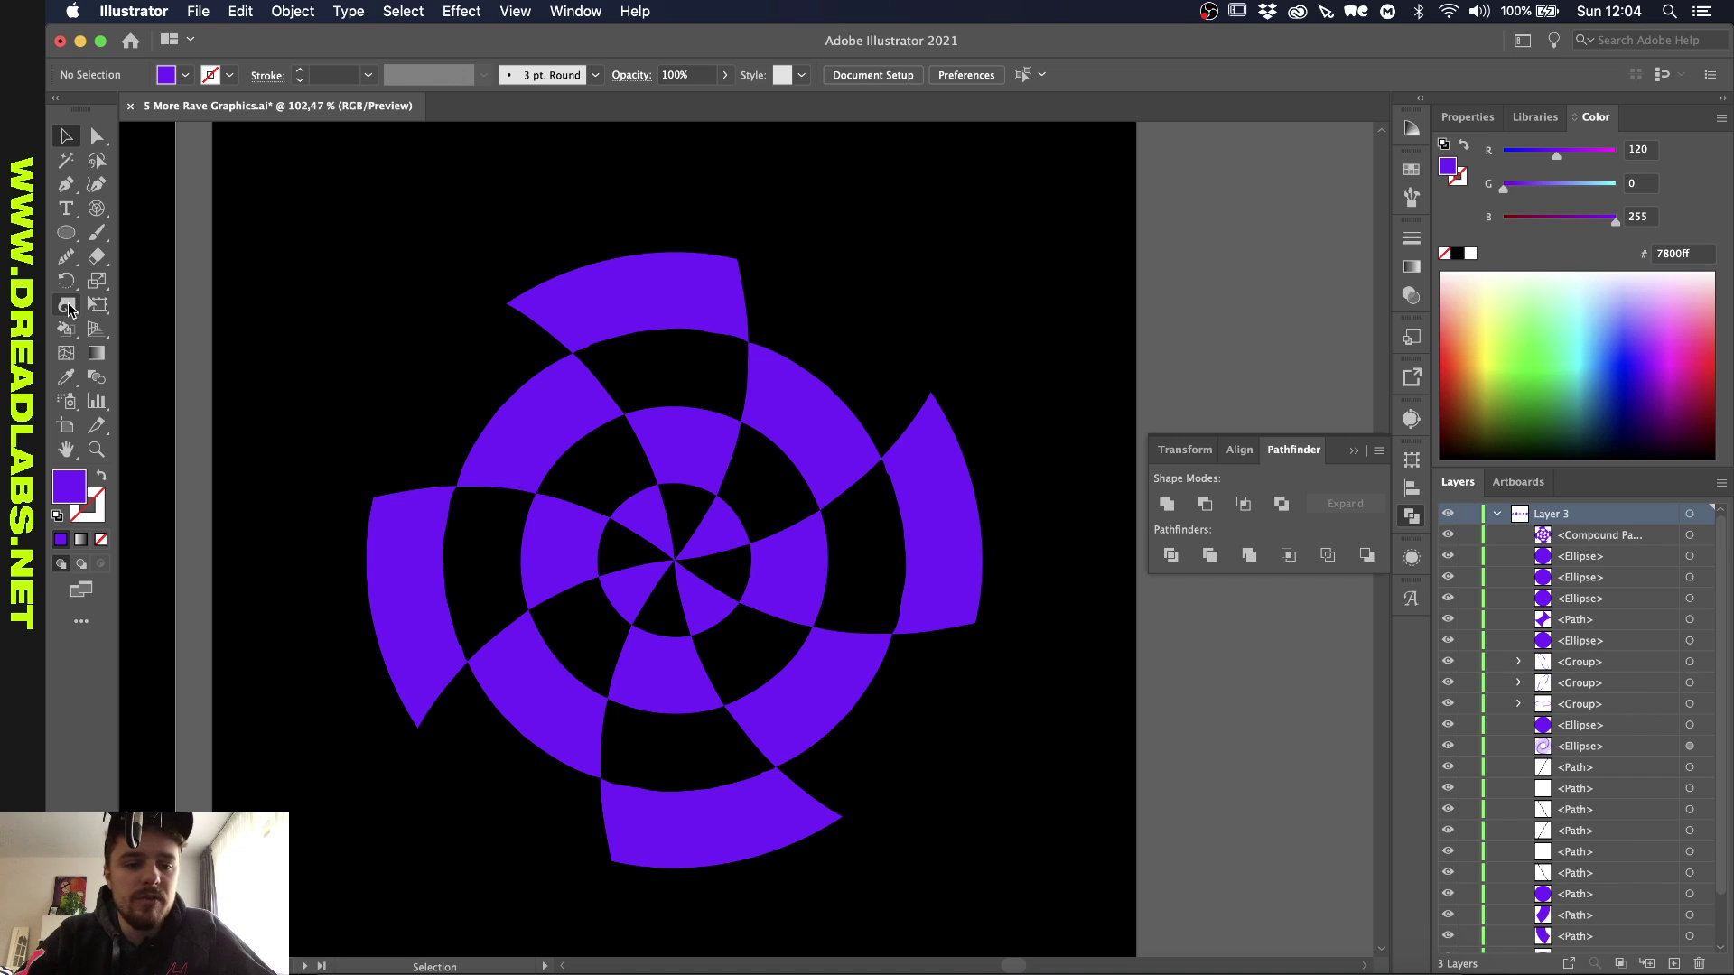
Step: Twirl the shape at its centre with the Twirl tool, using a 204,04 px brush, 20% intensity and a 10° twirl rate
left_click(677, 310)
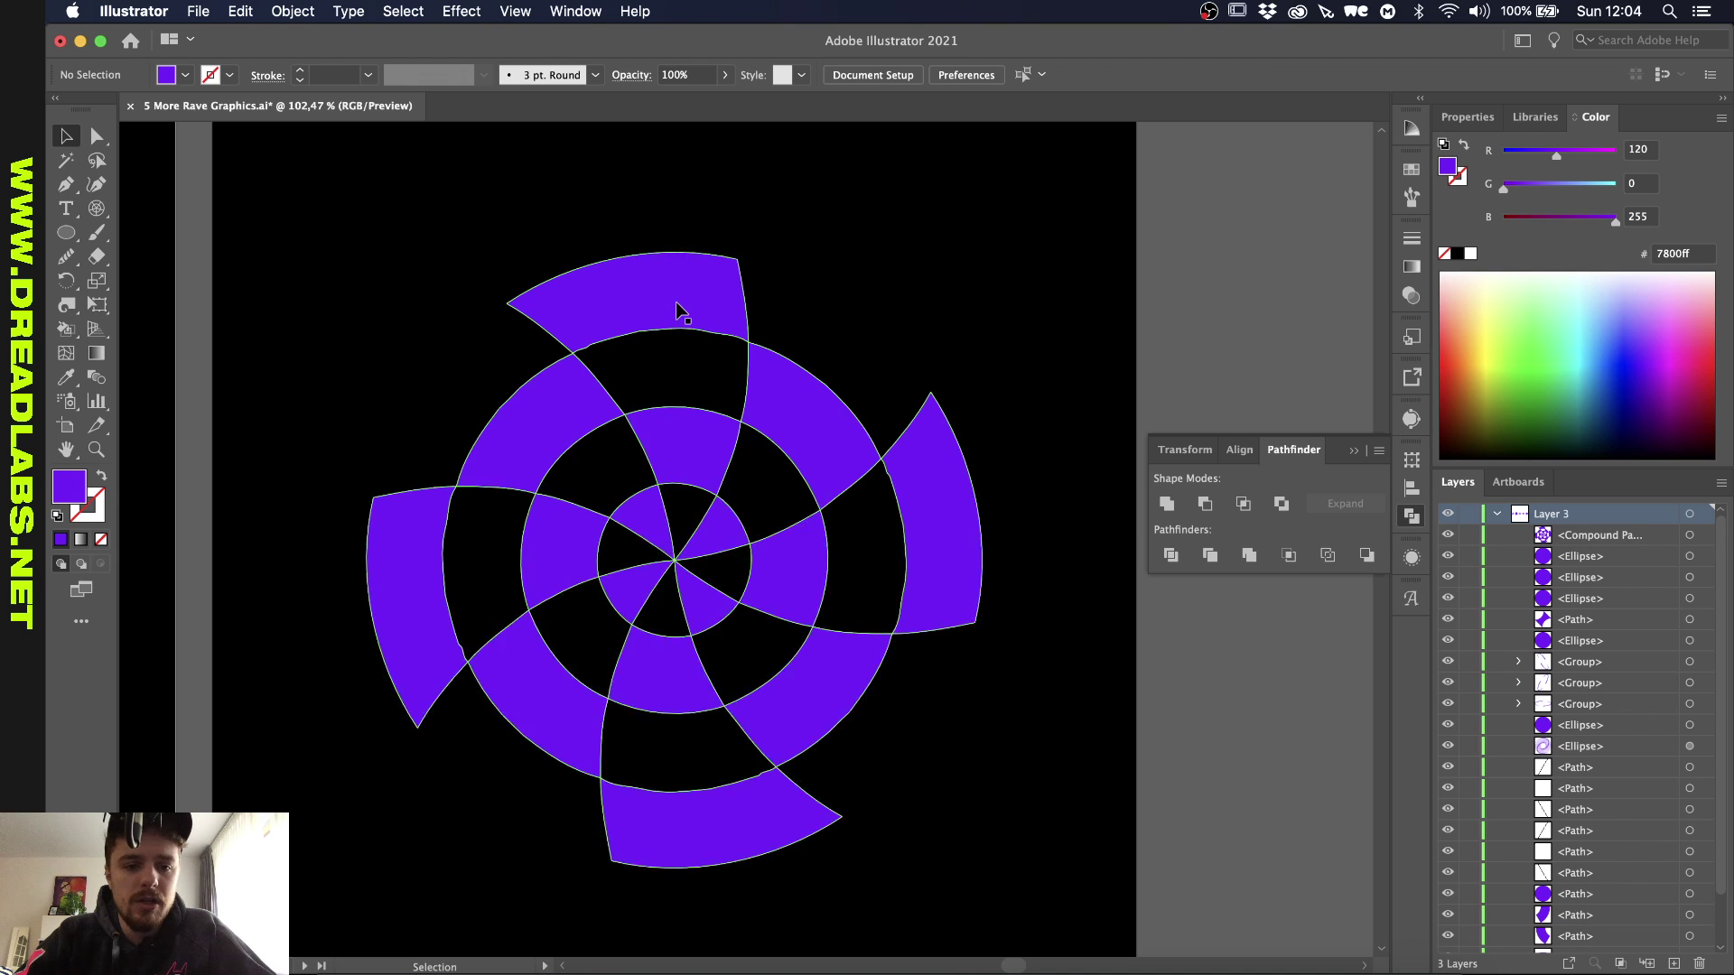
left_click(68, 307)
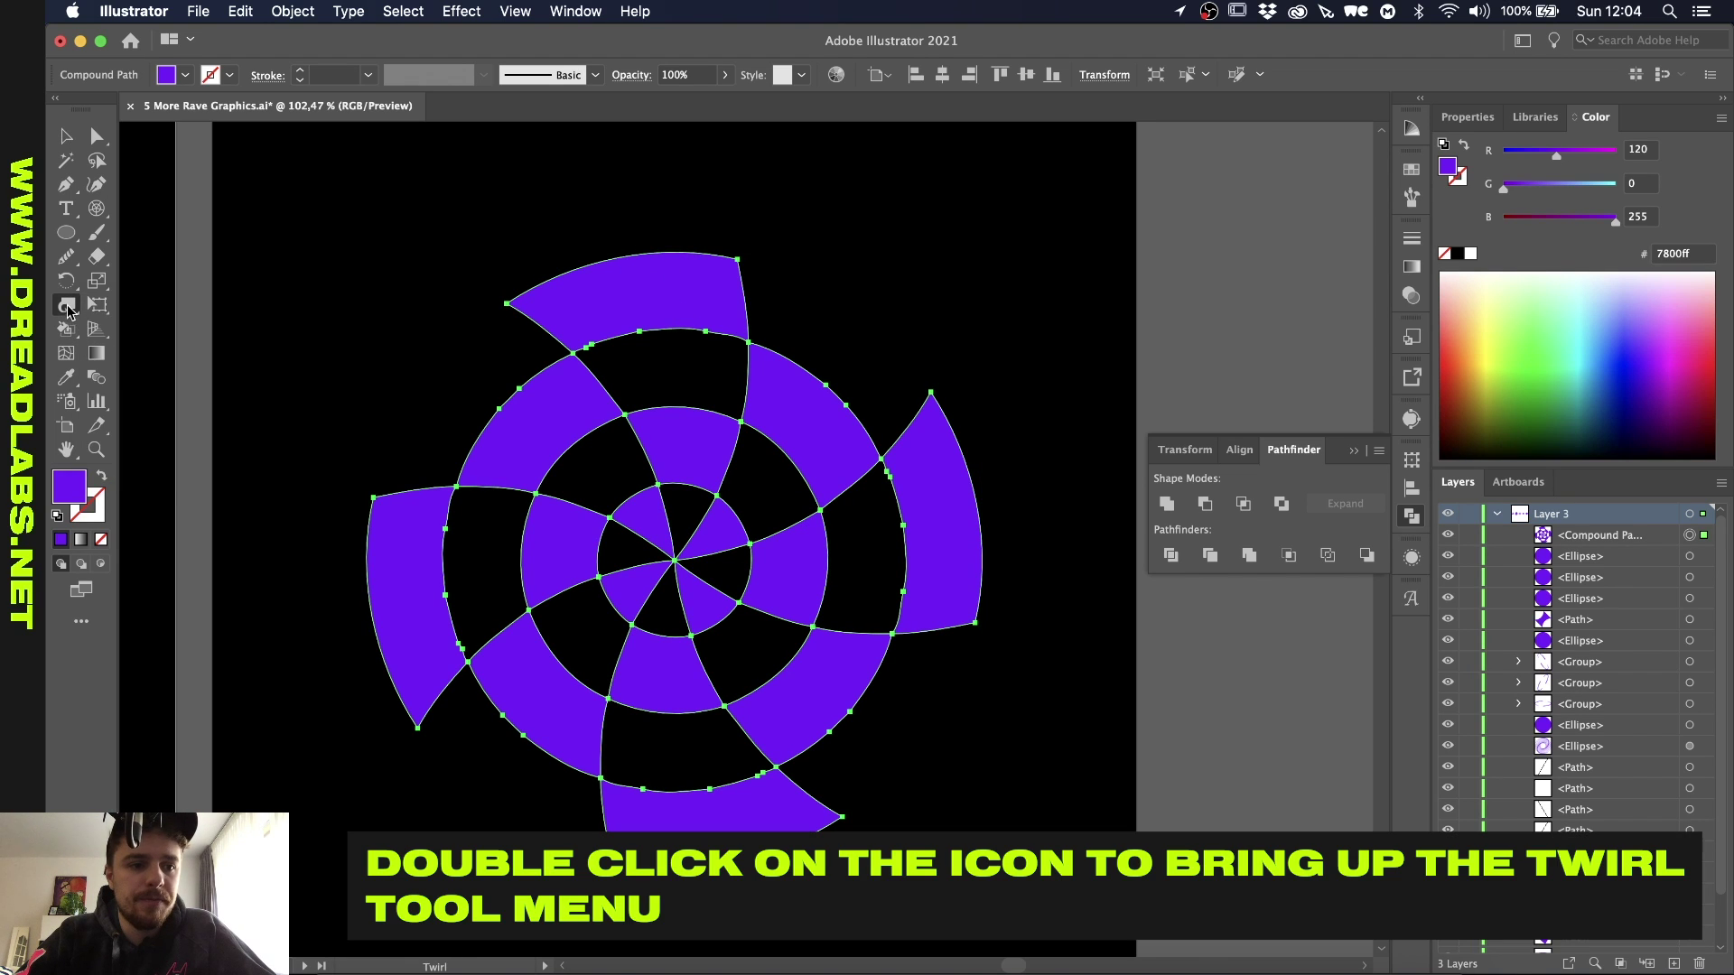
double_click(68, 309)
left_click_drag(230, 122, 966, 174)
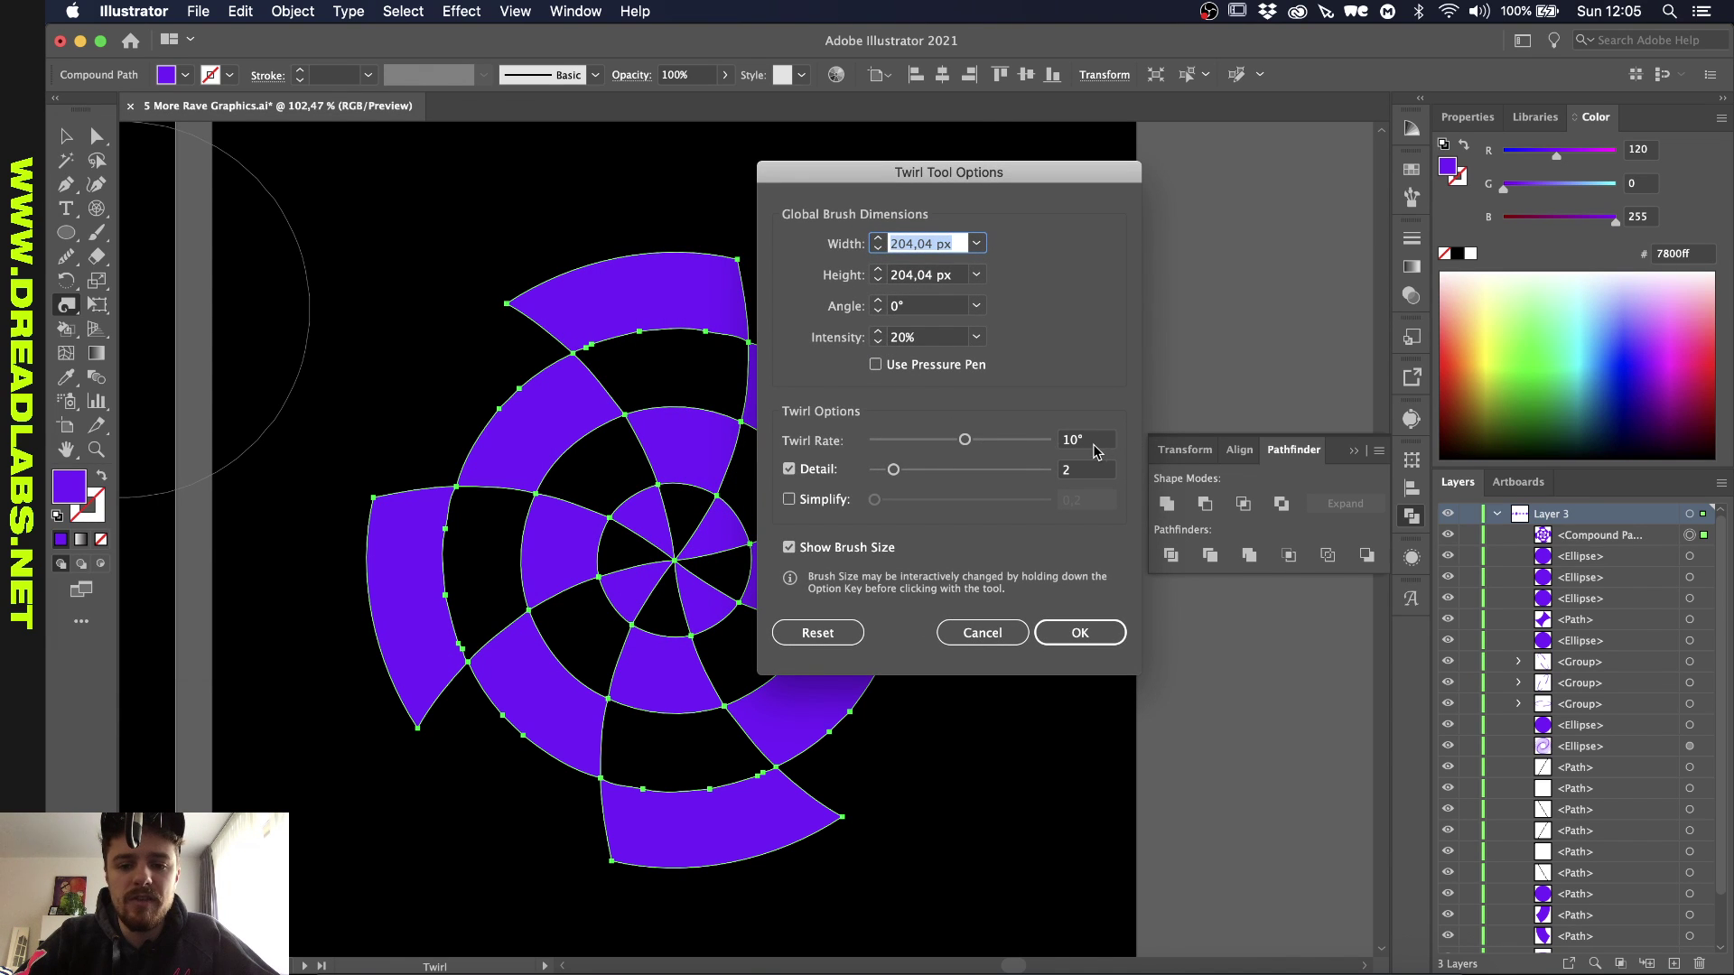
left_click(1088, 639)
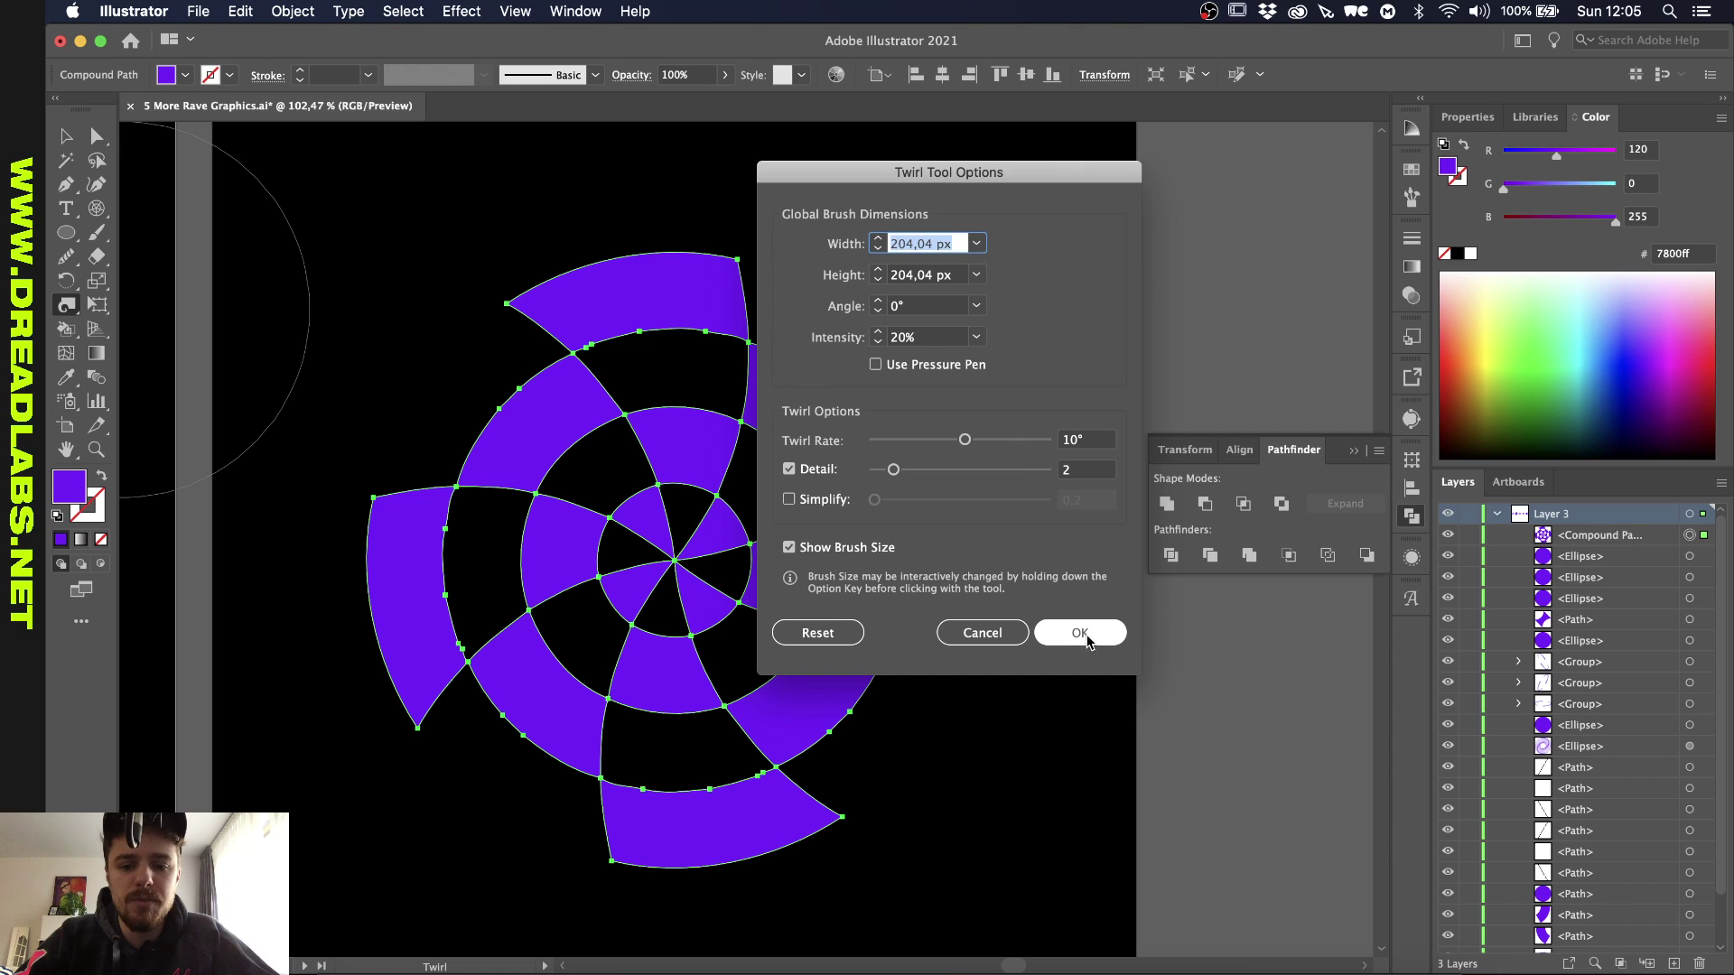
left_click_drag(673, 559, 673, 559)
key("v")
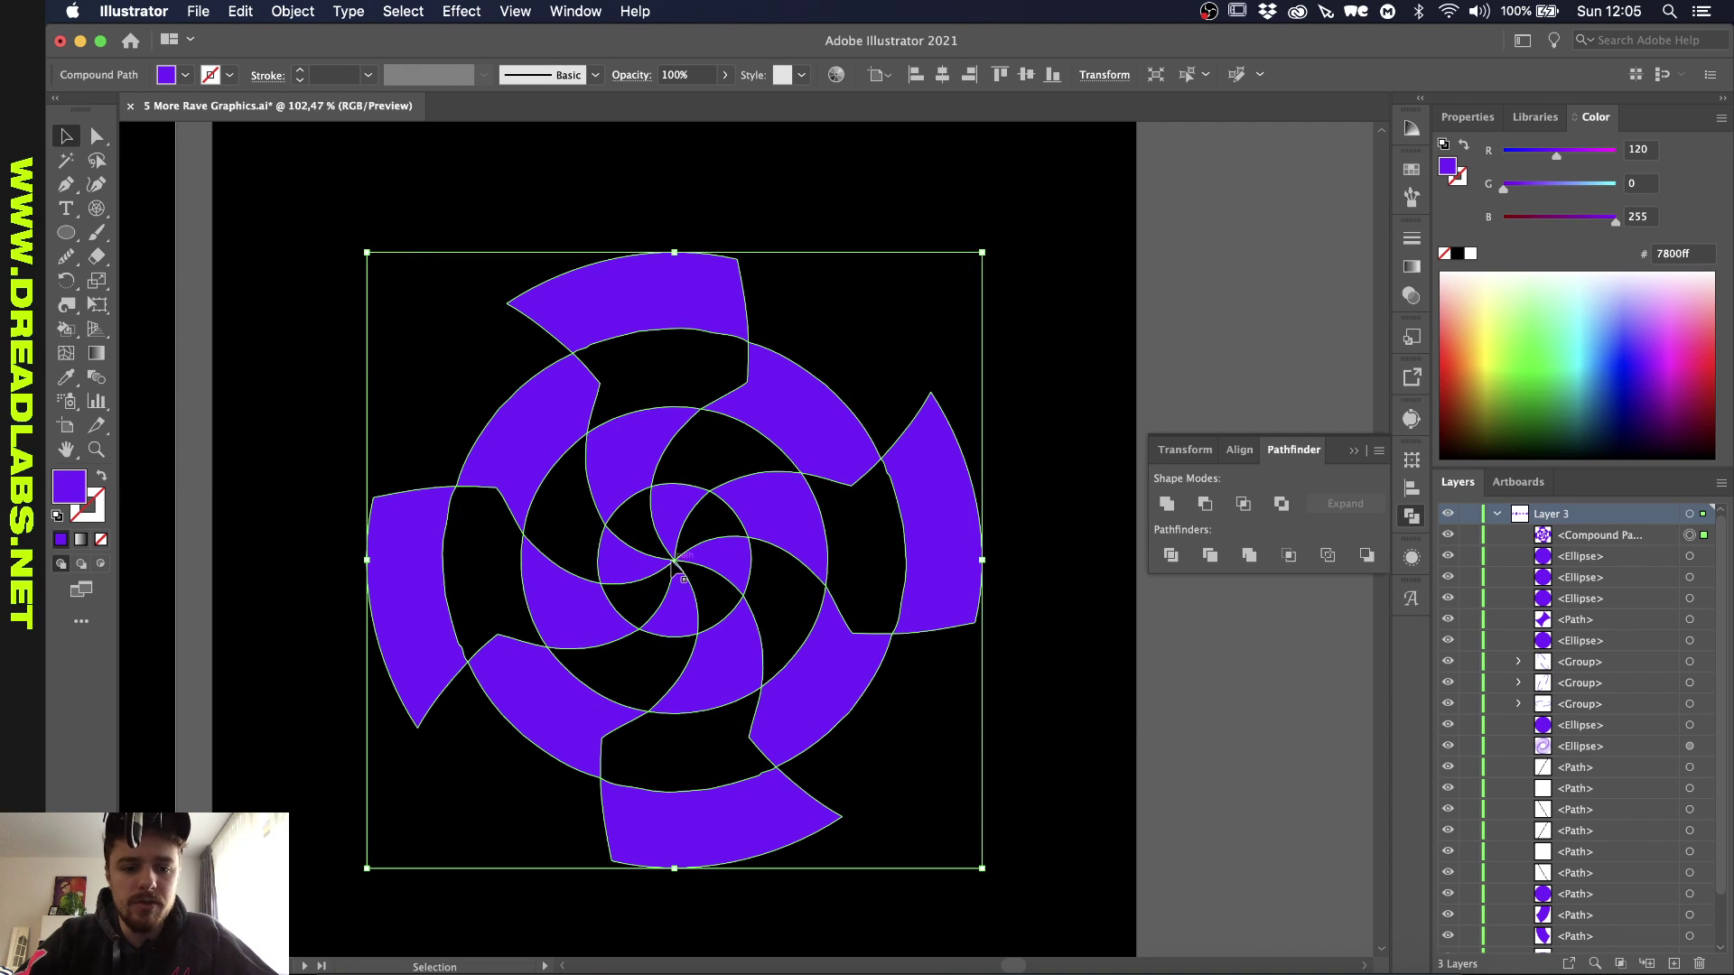
left_click(325, 327)
Step: Draw a circle about 334 px wide from the swirl's centre to its outer edge and swap its purple fill to the stroke
scroll(462, 387, "down", 3)
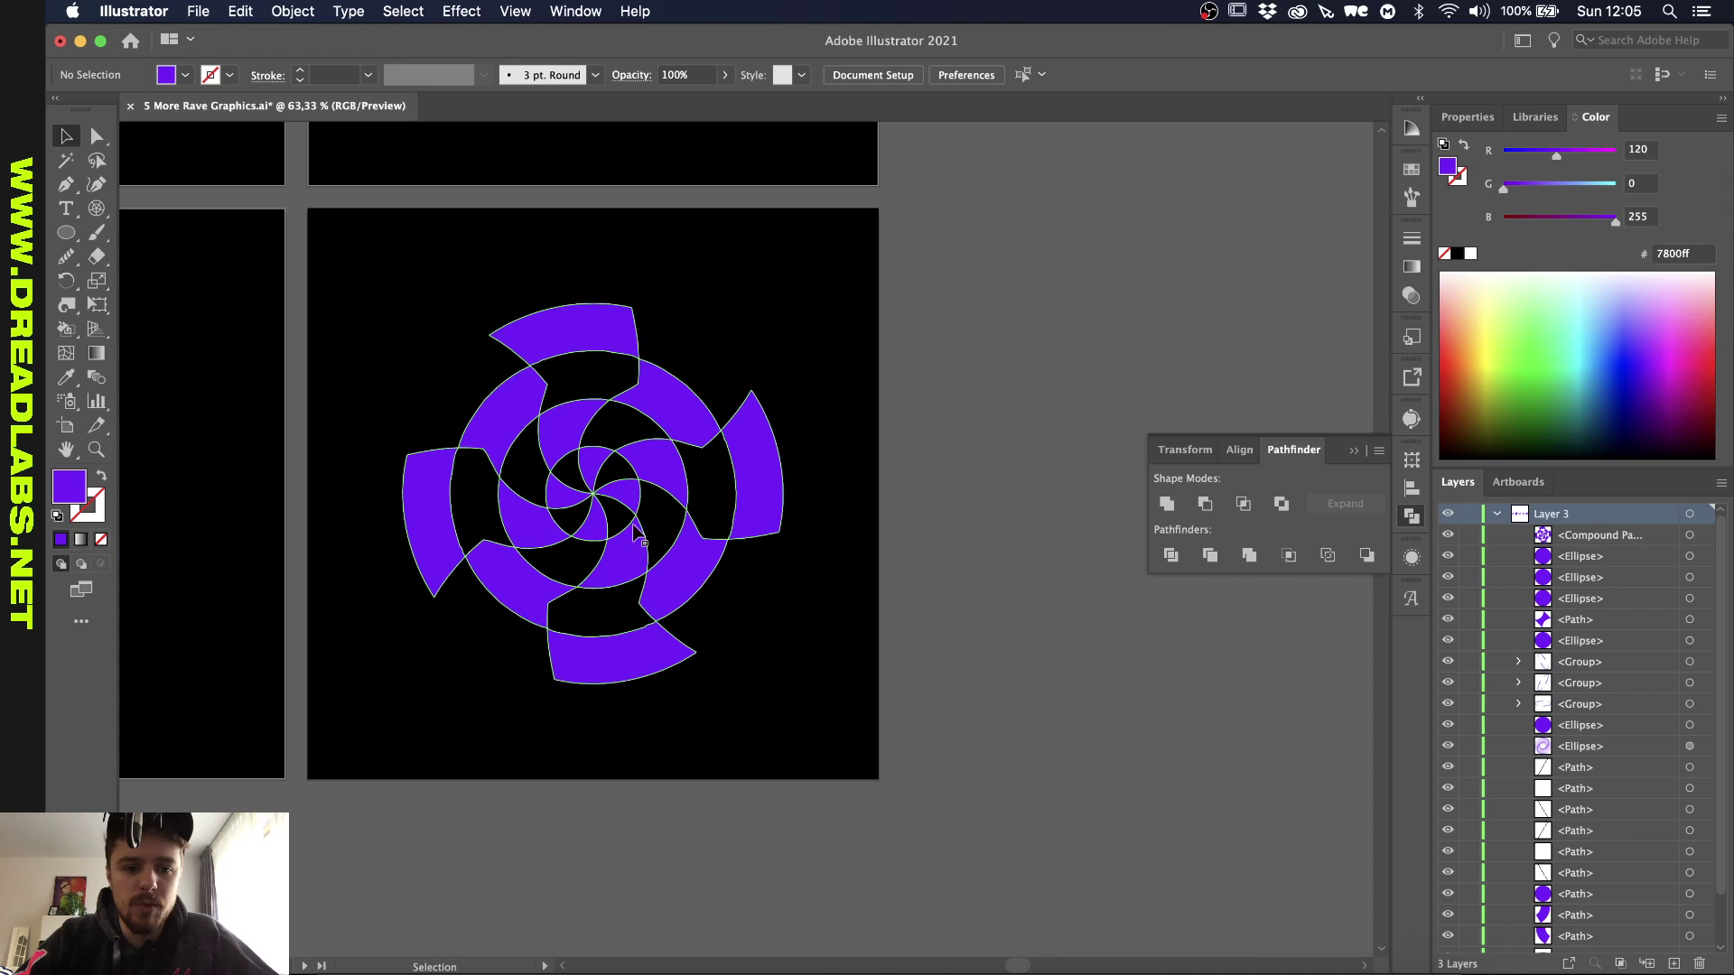
scroll(464, 568, "up", 3)
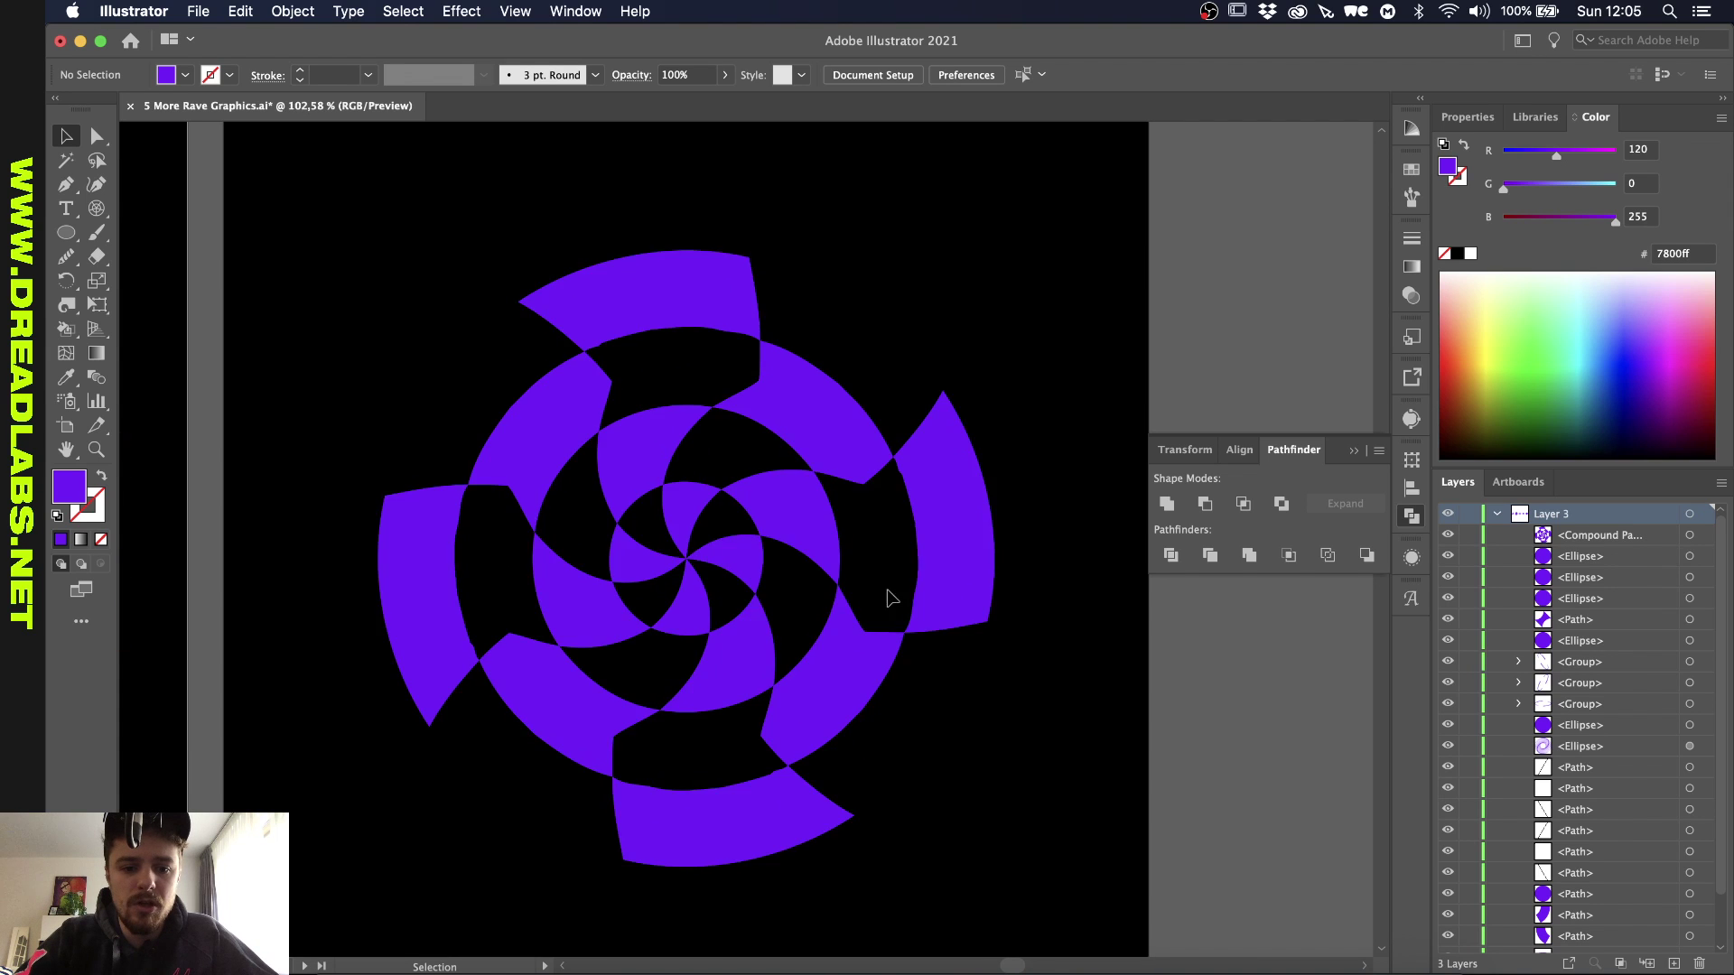
scroll(718, 511, "down", 4)
scroll(718, 514, "up", 3)
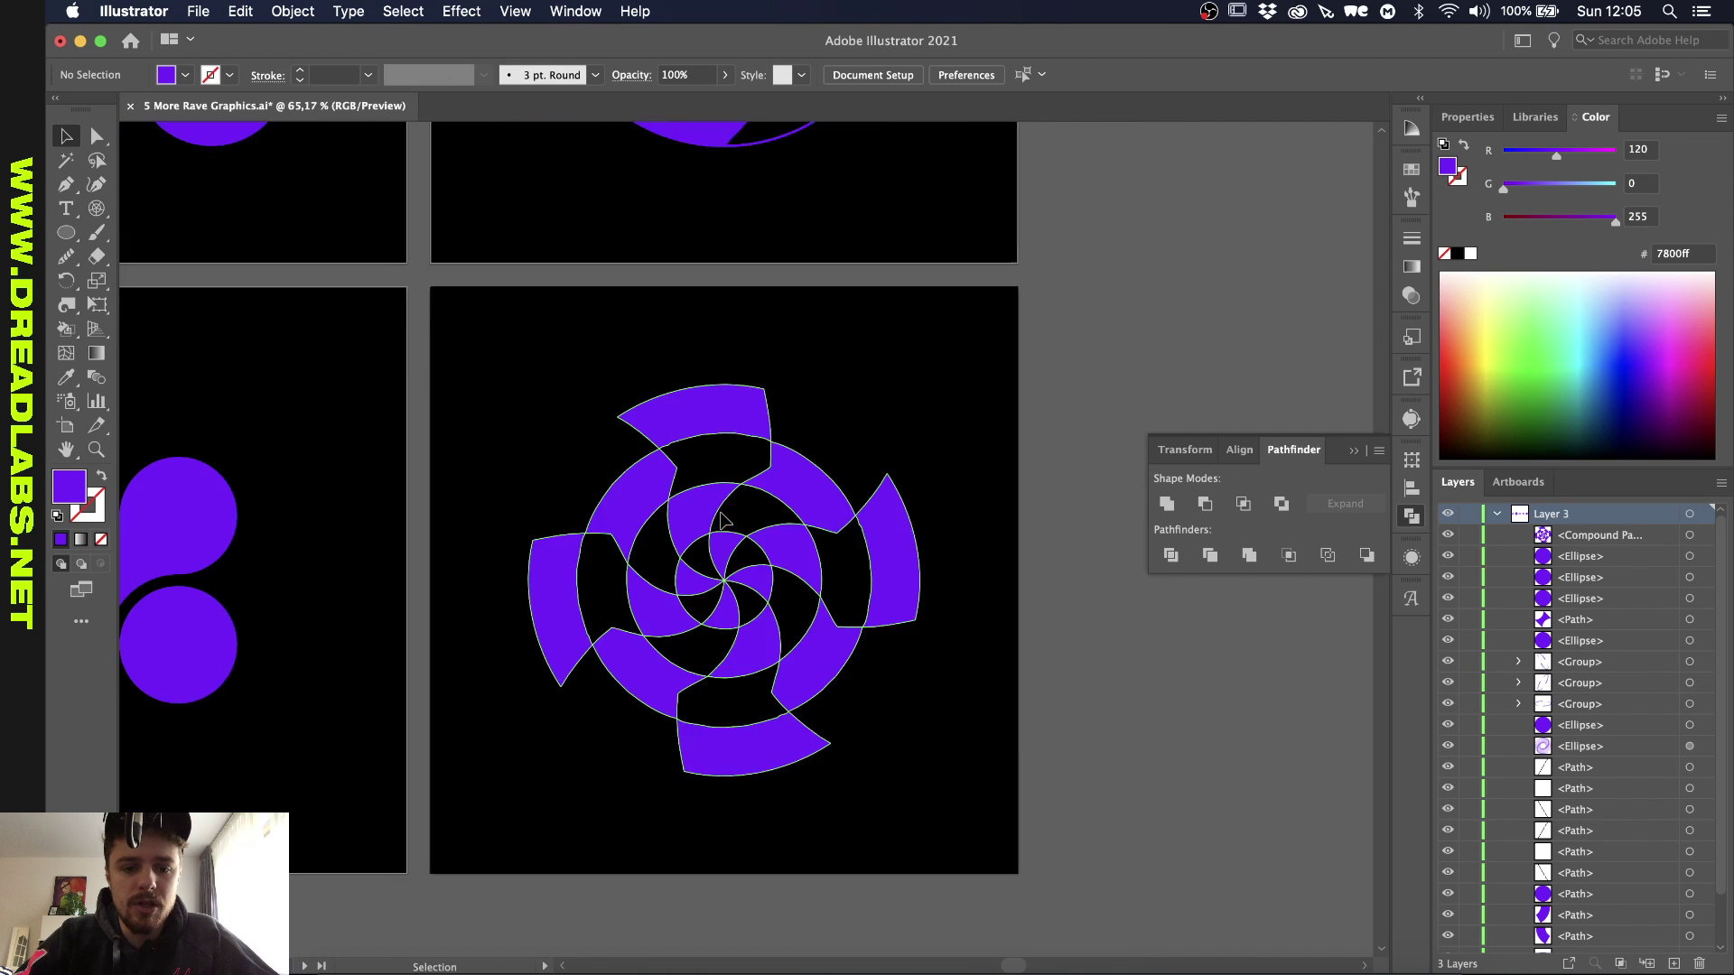
scroll(719, 512, "up", 1)
key("l")
scroll(727, 528, "up", 2)
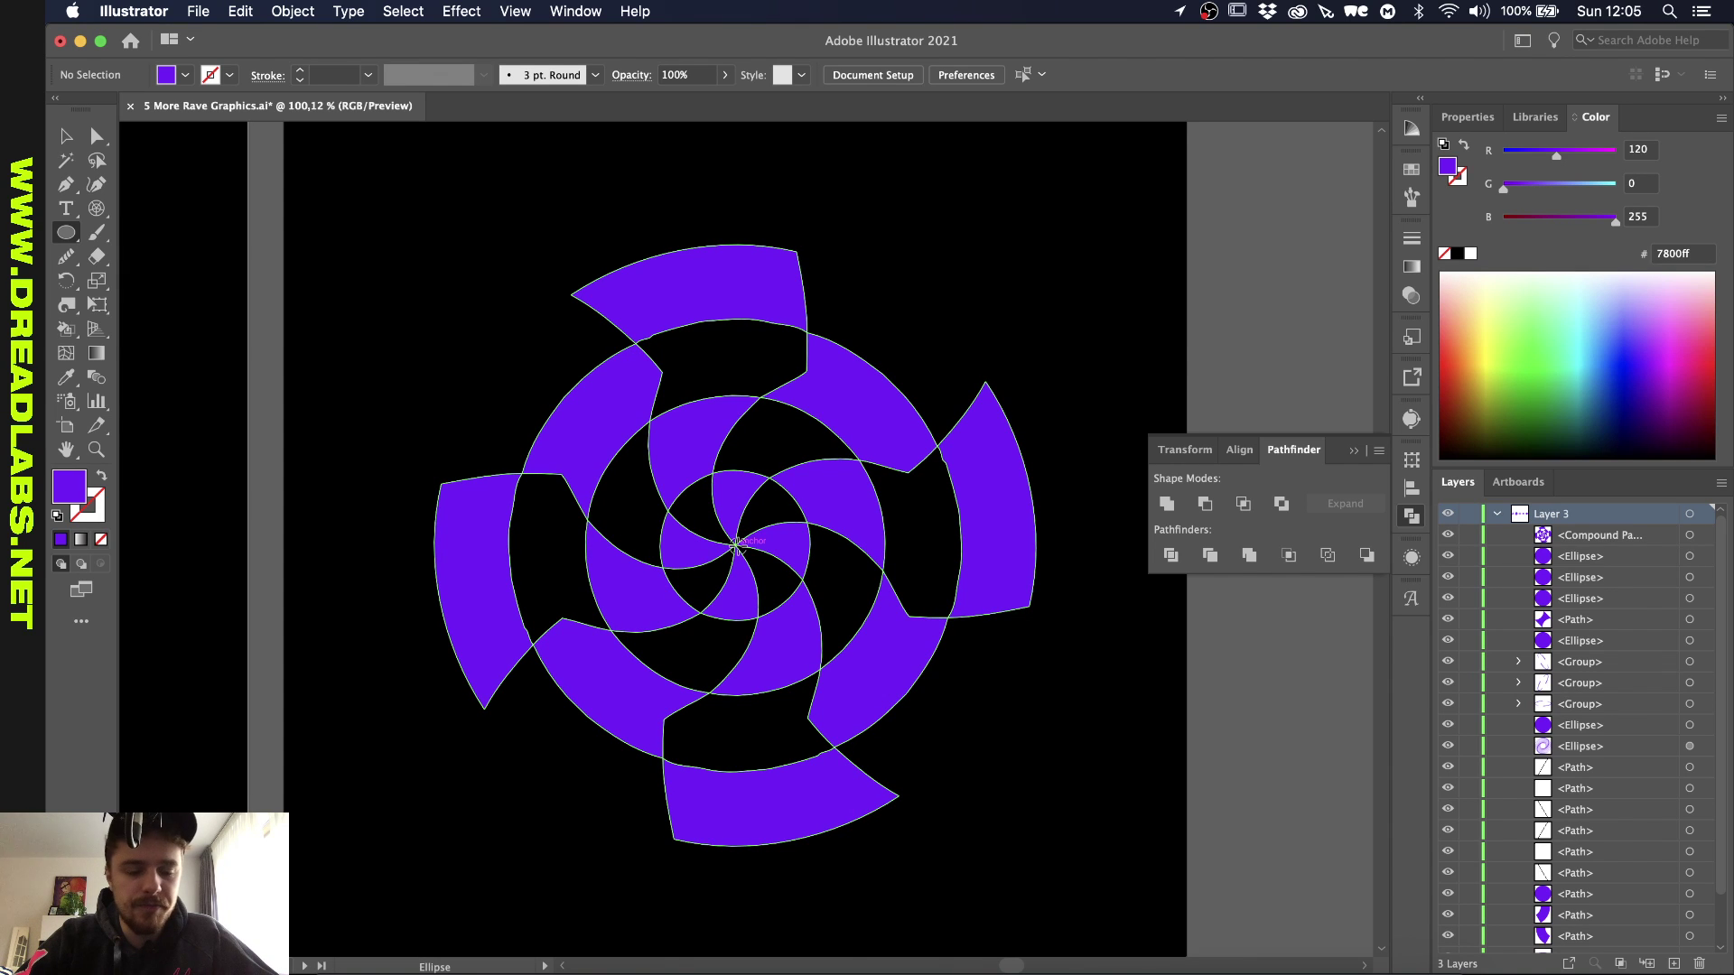
mouse_move(737, 545)
left_mouse_down()
mouse_move(902, 403)
mouse_move(1040, 334)
left_mouse_up()
key("shift+x")
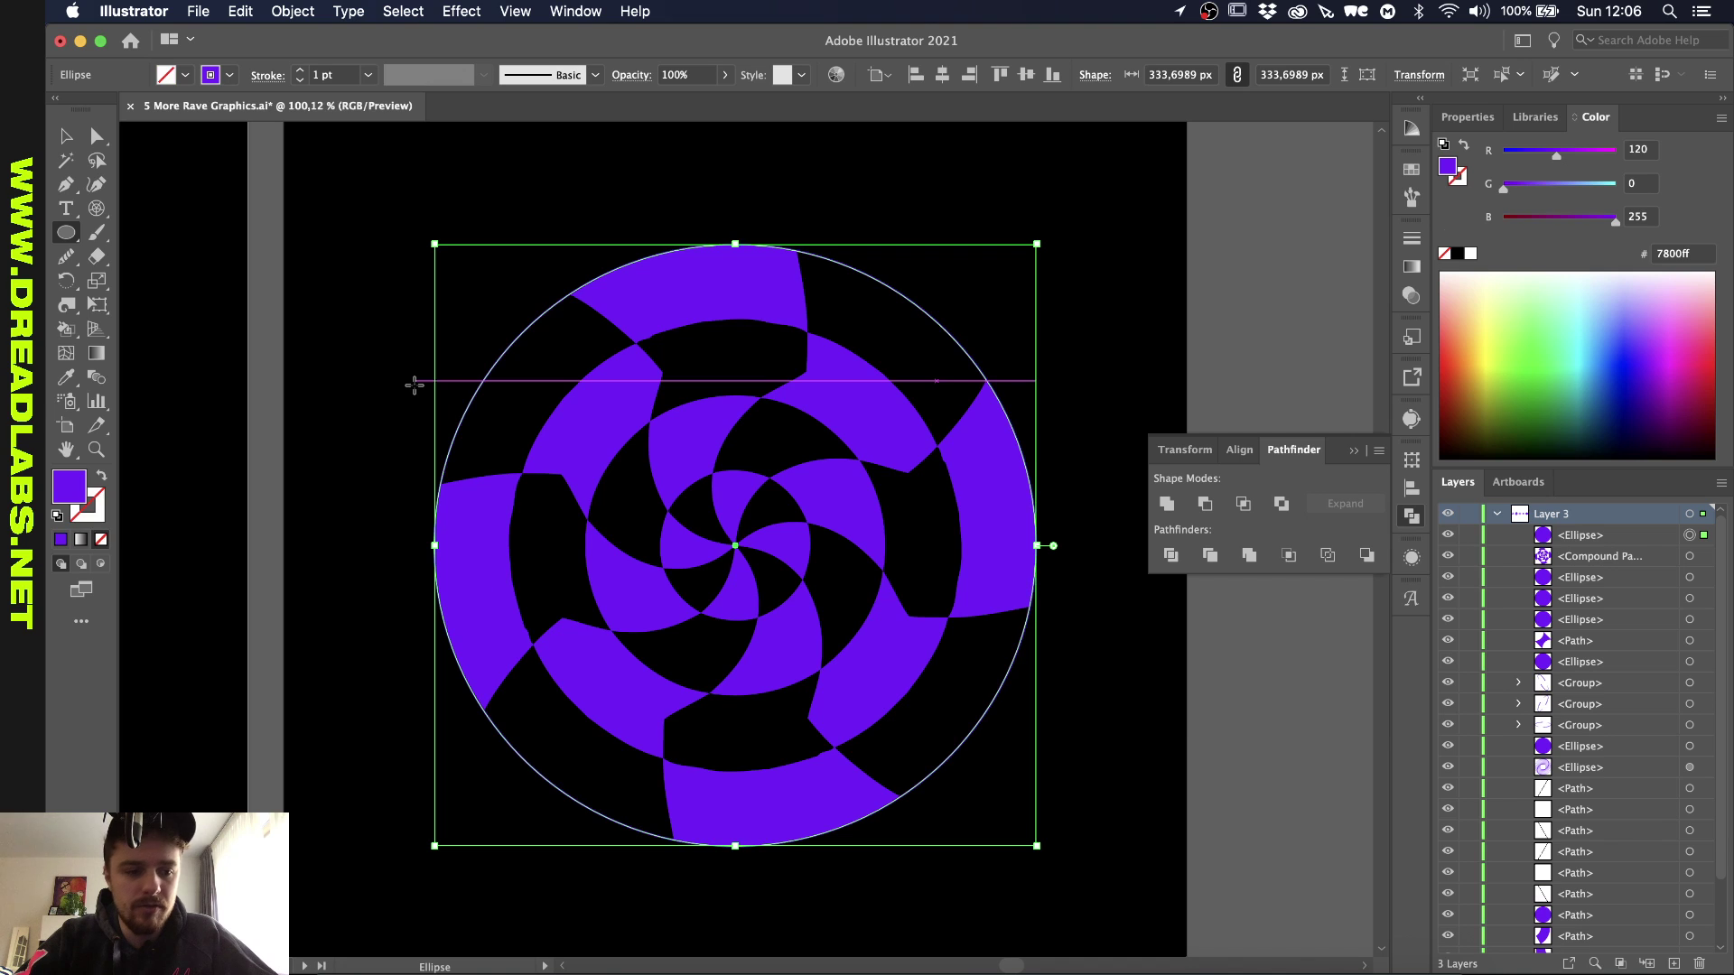
Step: Set the outline circle's stroke to 3 pt and deselect it
left_click(301, 70)
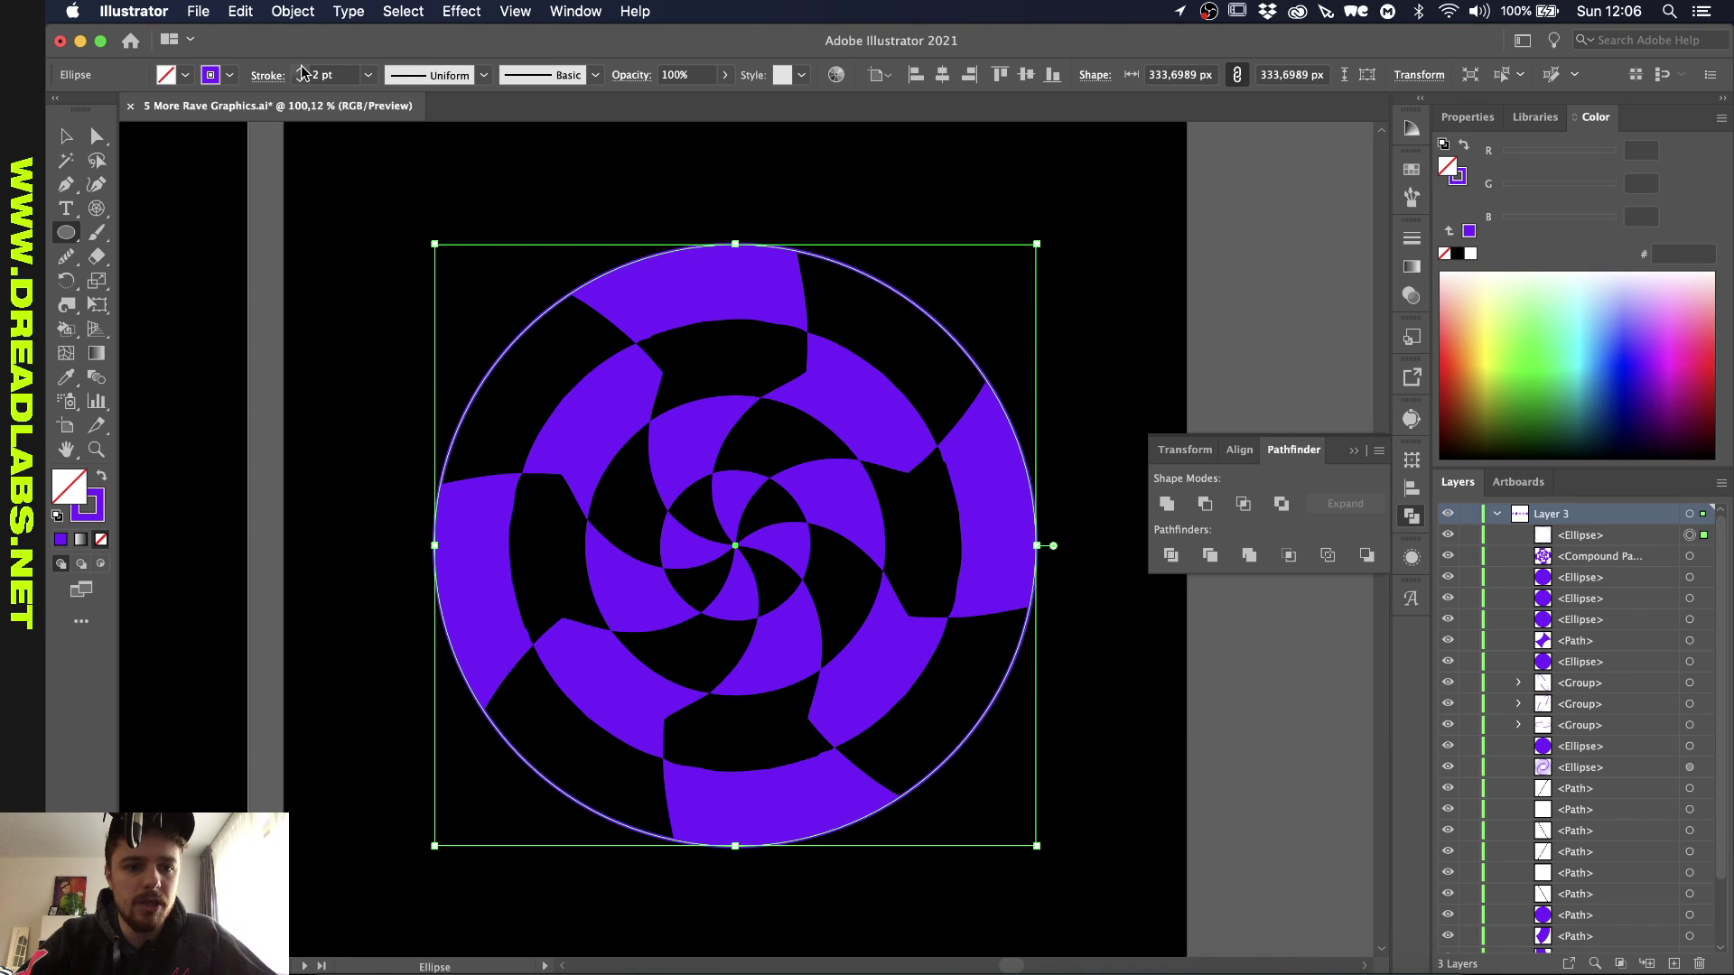
left_click(301, 70)
left_click(358, 279)
left_click(134, 241)
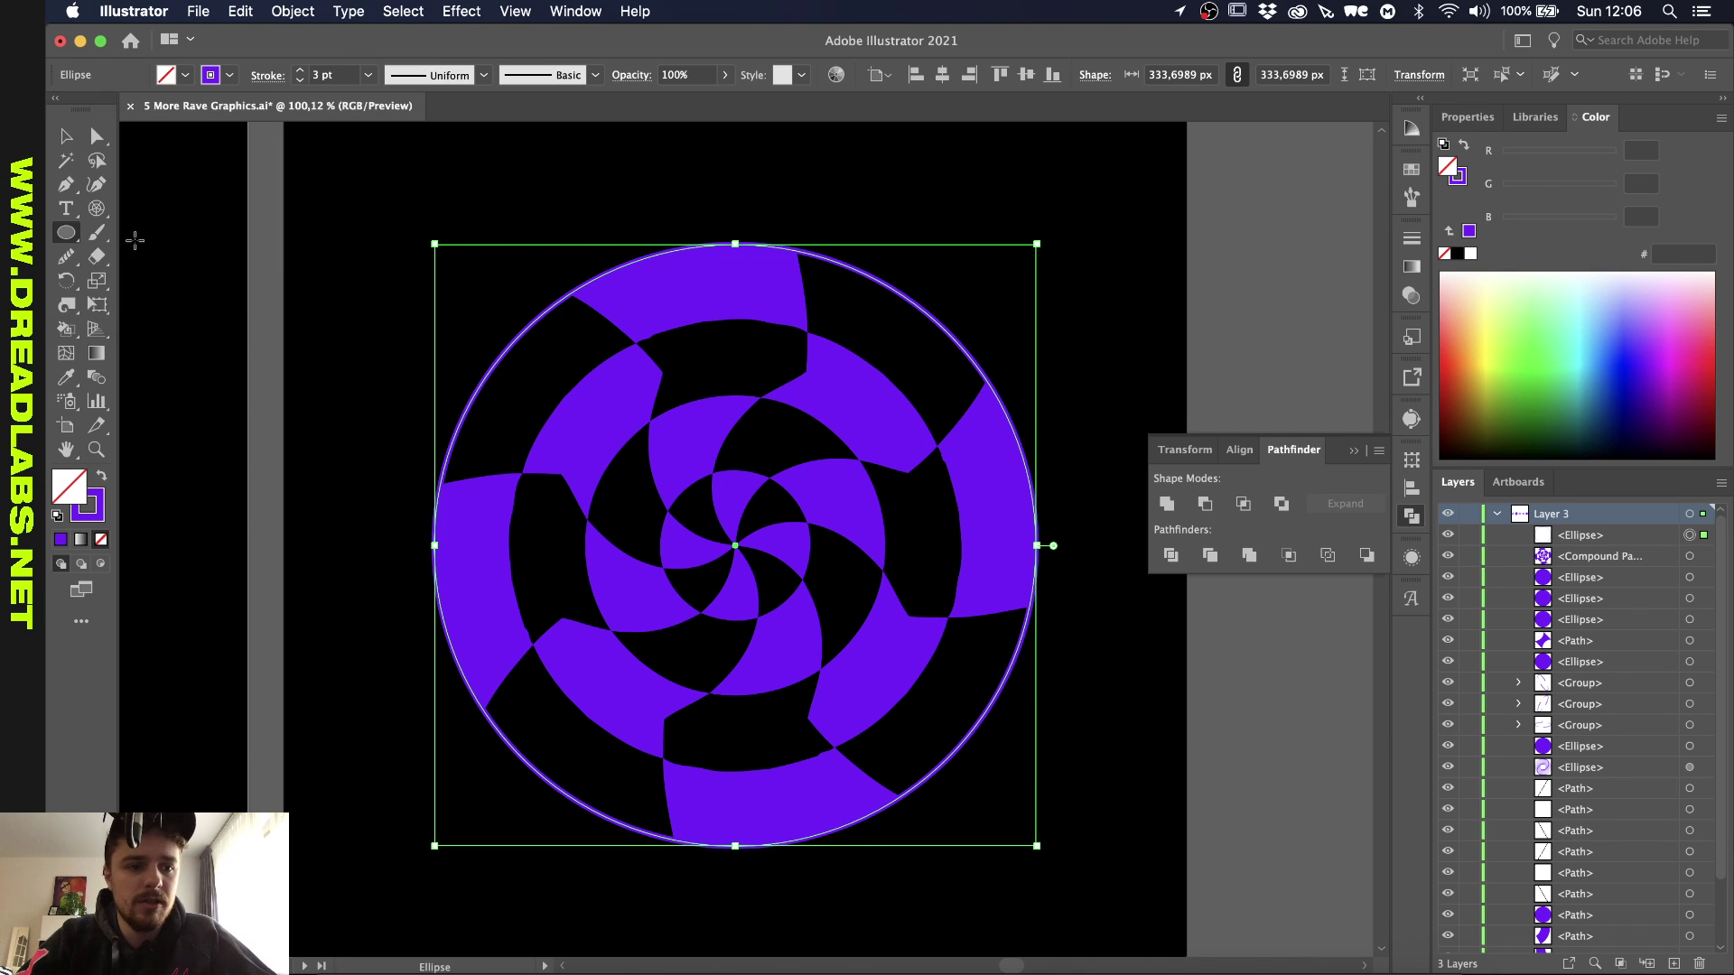
key("v")
left_click(321, 352)
scroll(321, 353, "down", 3)
scroll(322, 352, "up", 3)
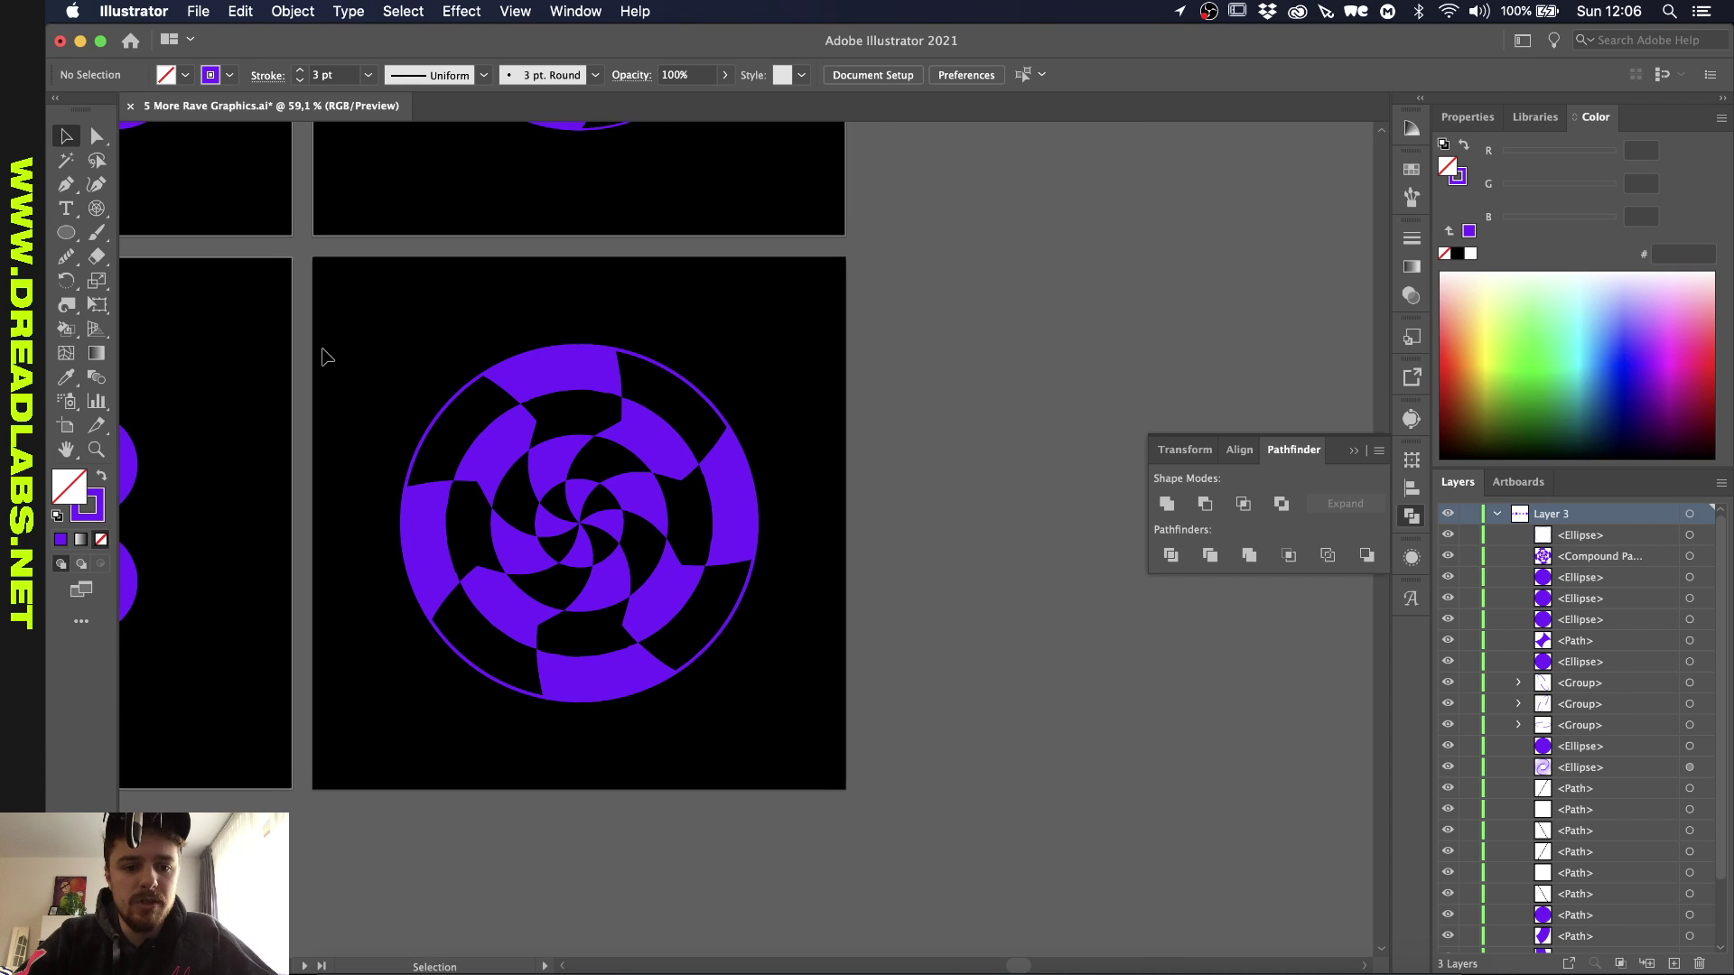
scroll(327, 357, "up", 2)
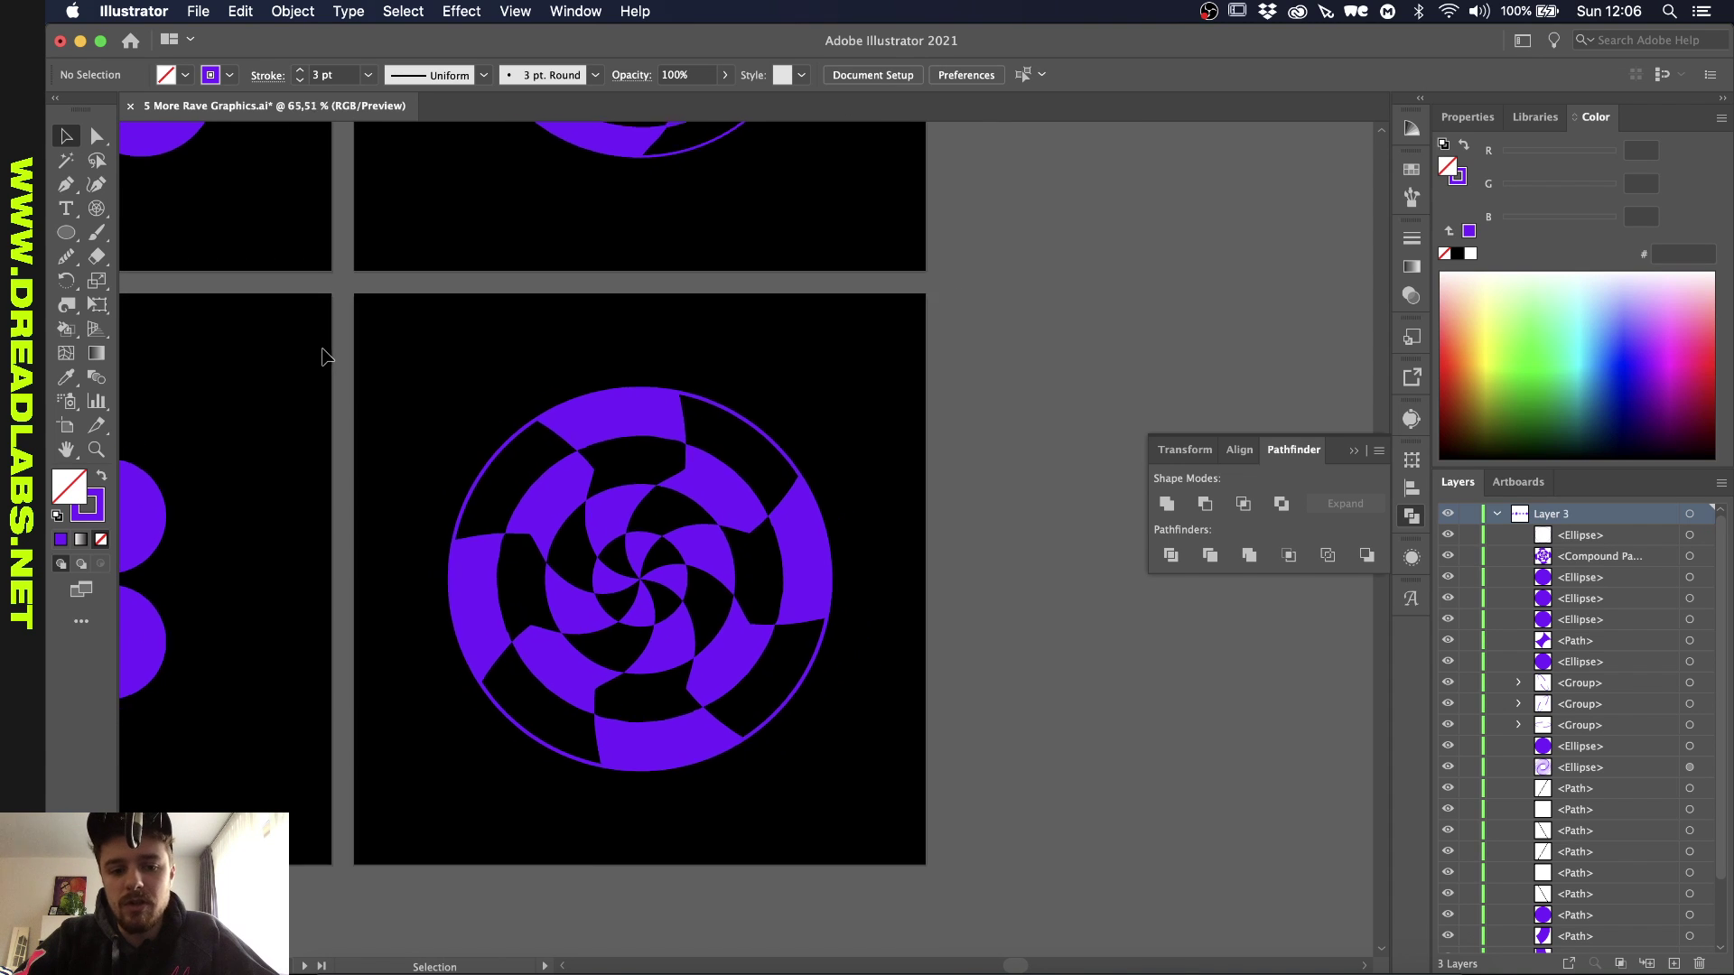
scroll(326, 356, "down", 3)
scroll(327, 357, "up", 4)
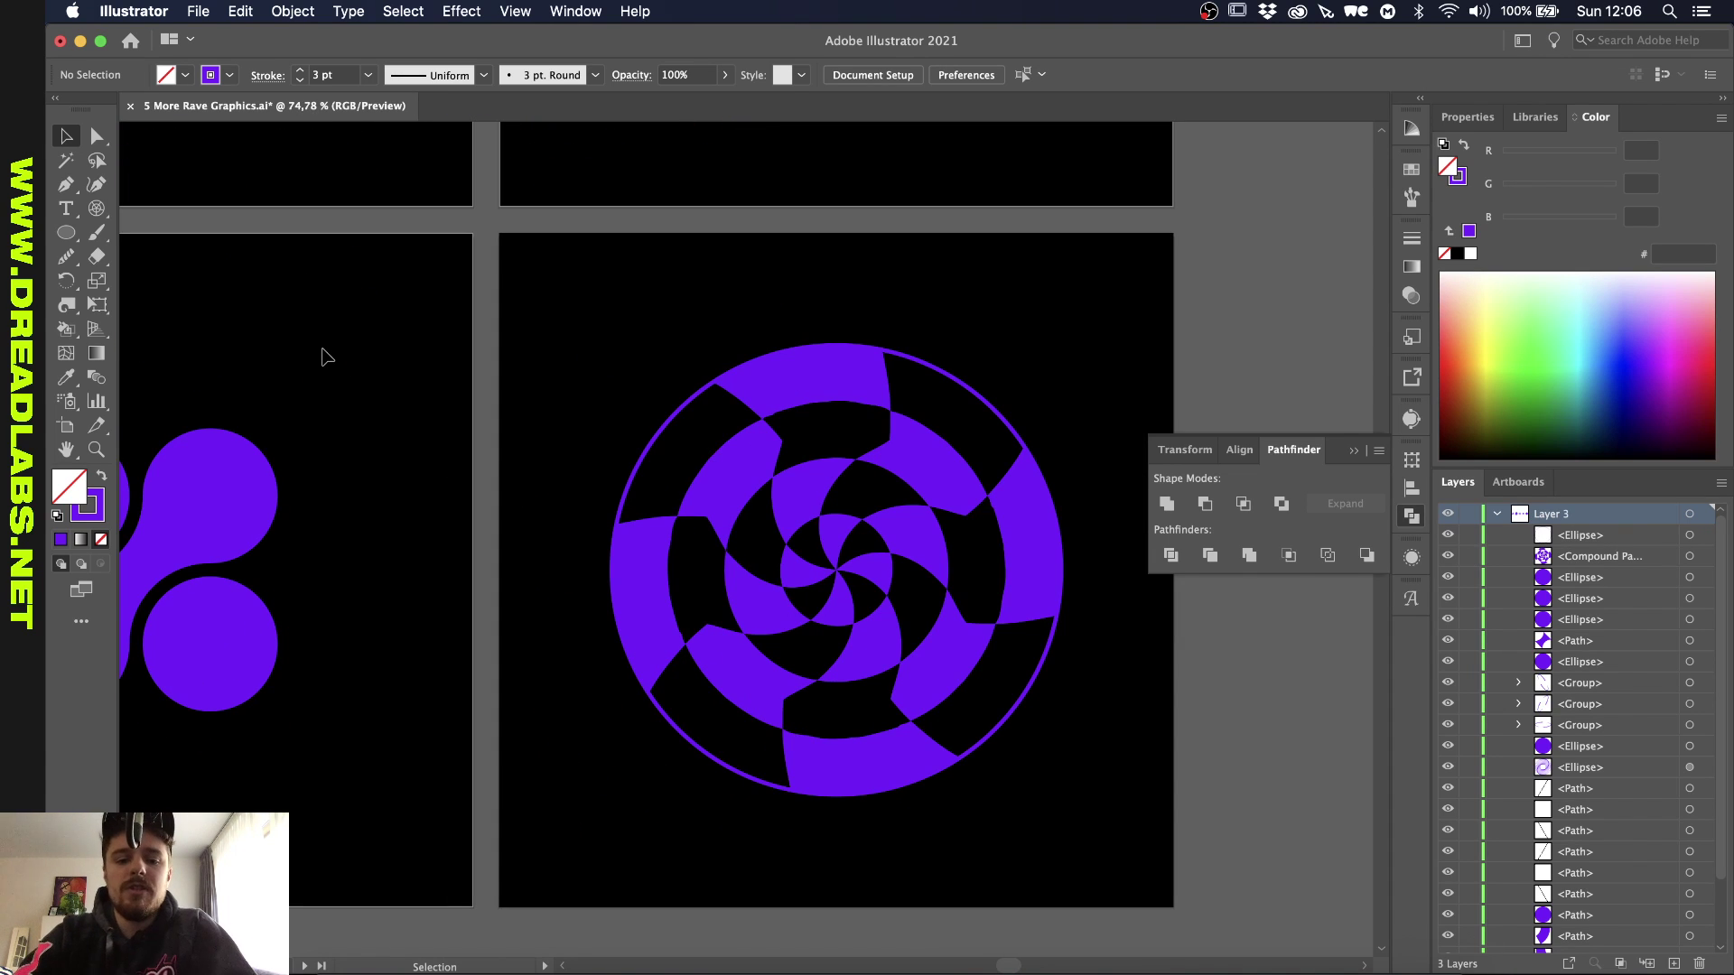